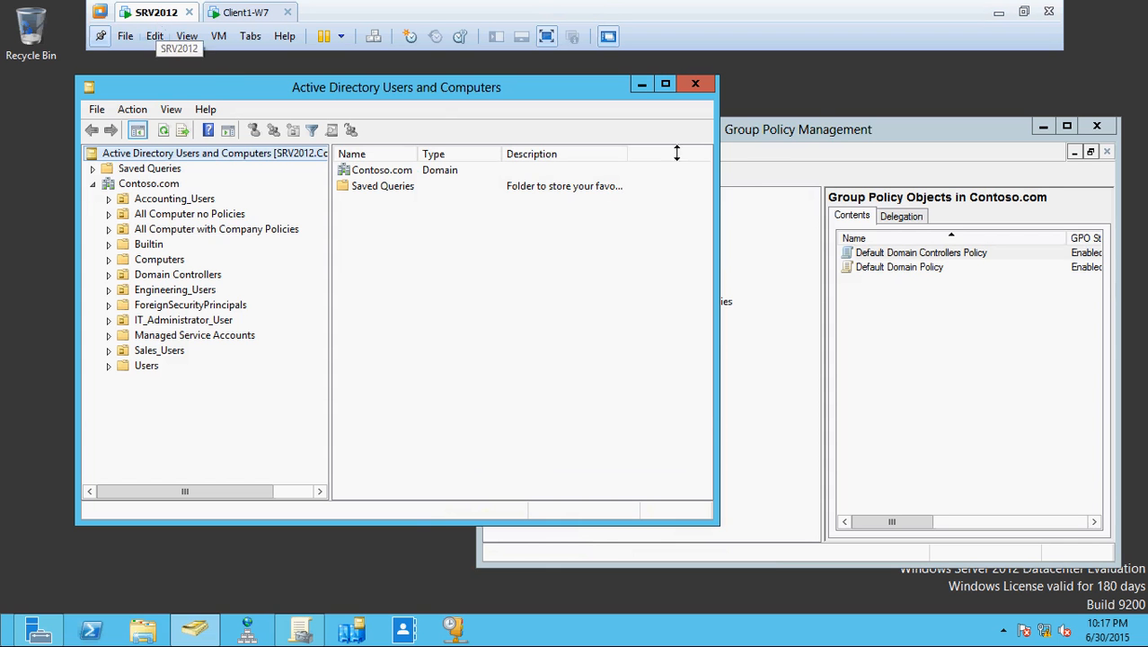
- Bring Active Directory Users and Computers to the front and browse Contoso.com's computer OUs
drag(895, 147, 859, 97)
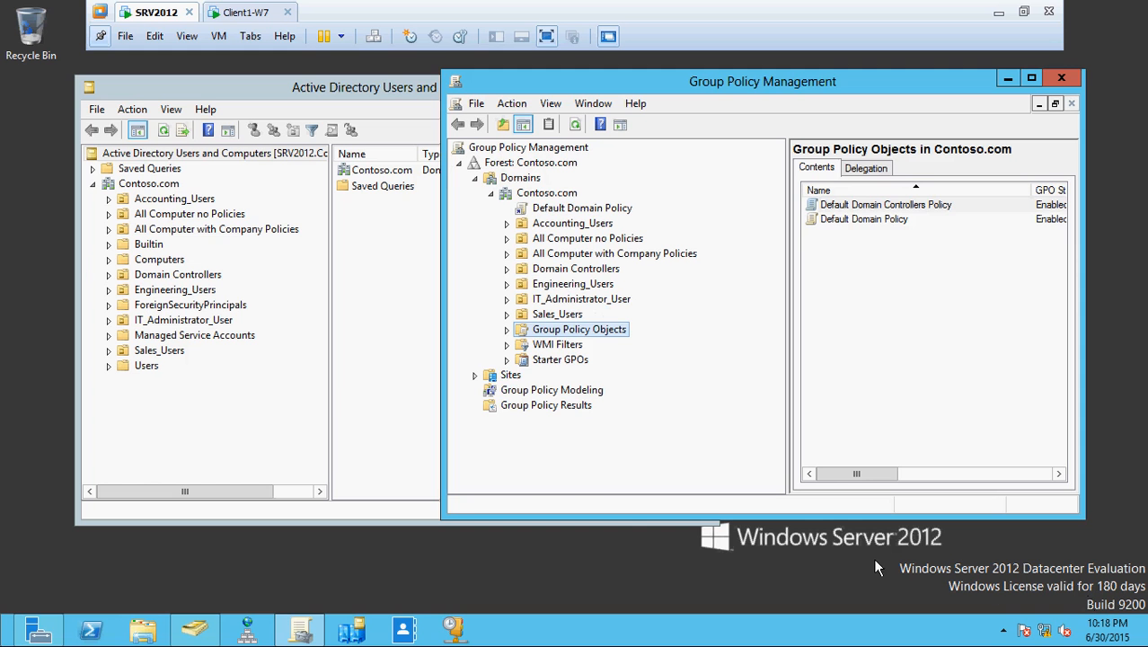
drag(644, 90, 775, 108)
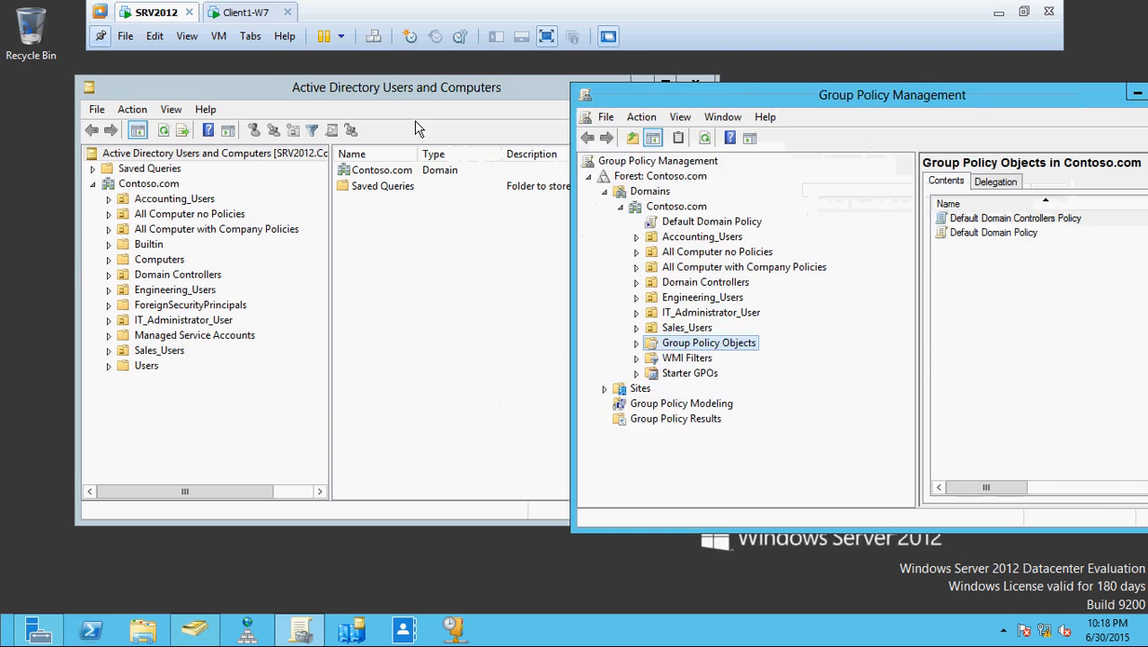
click(248, 79)
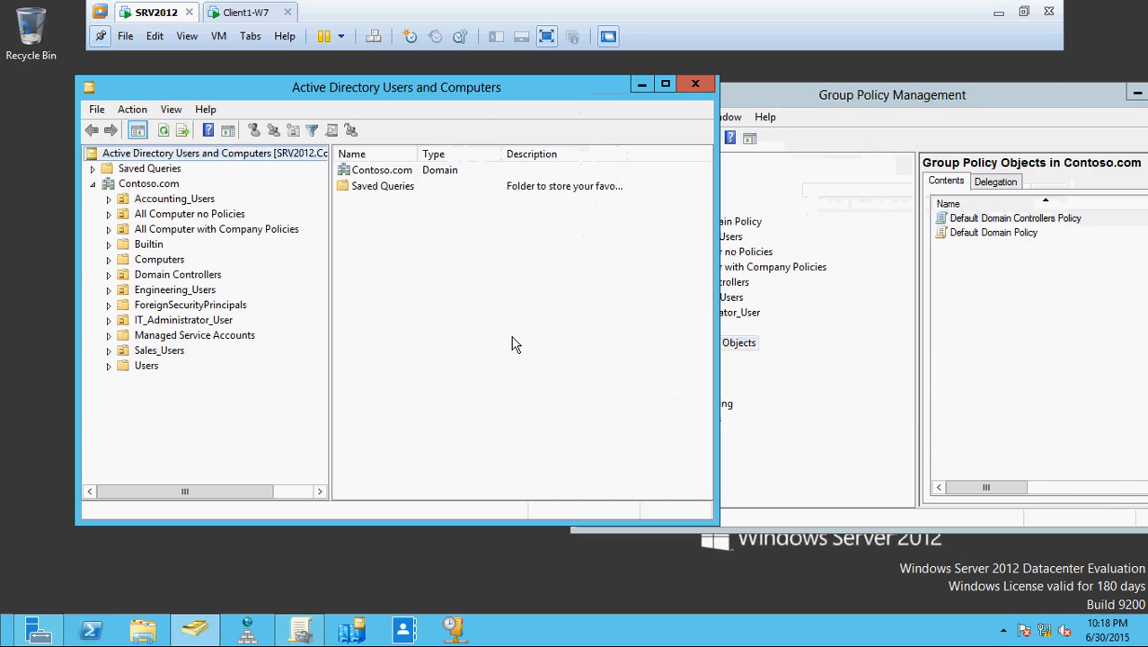
click(153, 184)
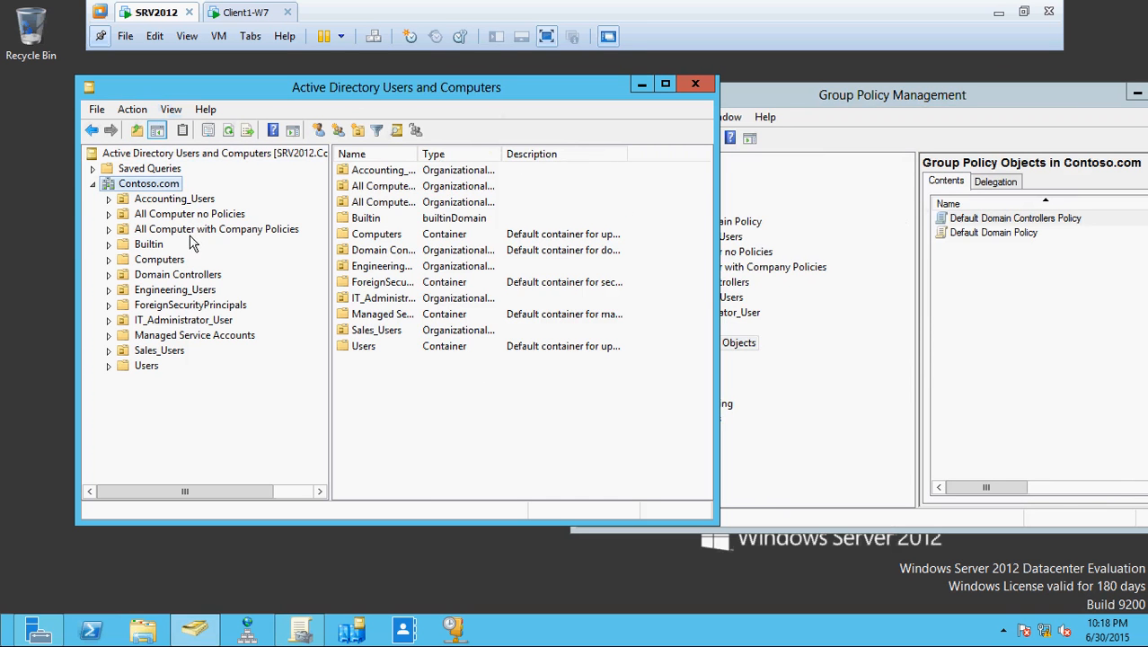
click(191, 216)
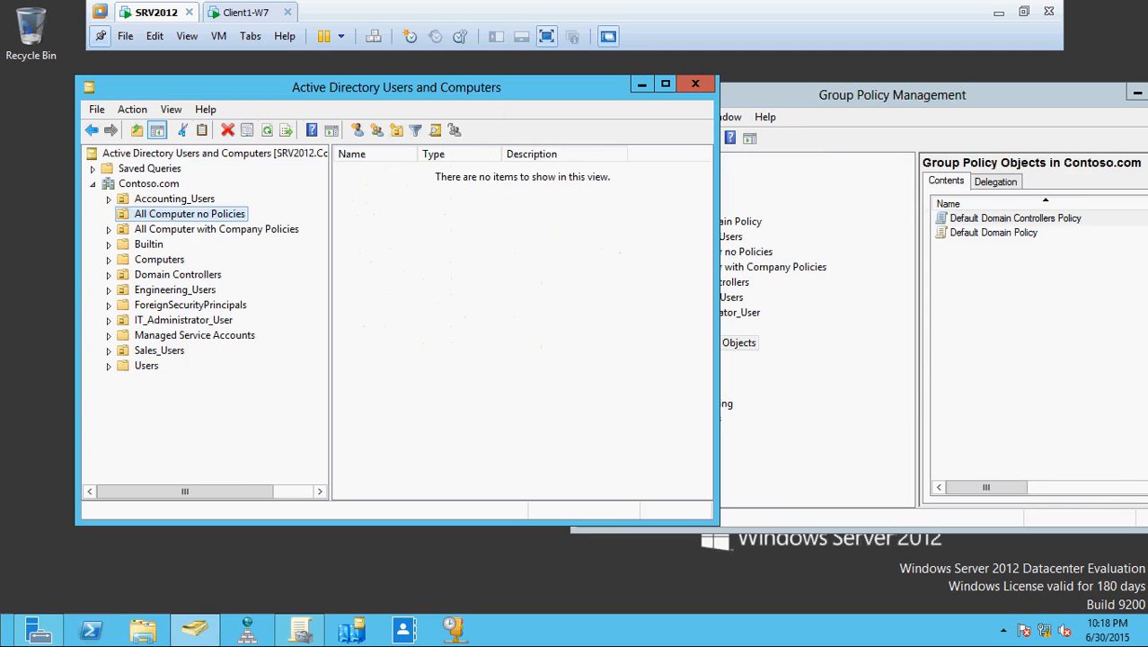
click(217, 233)
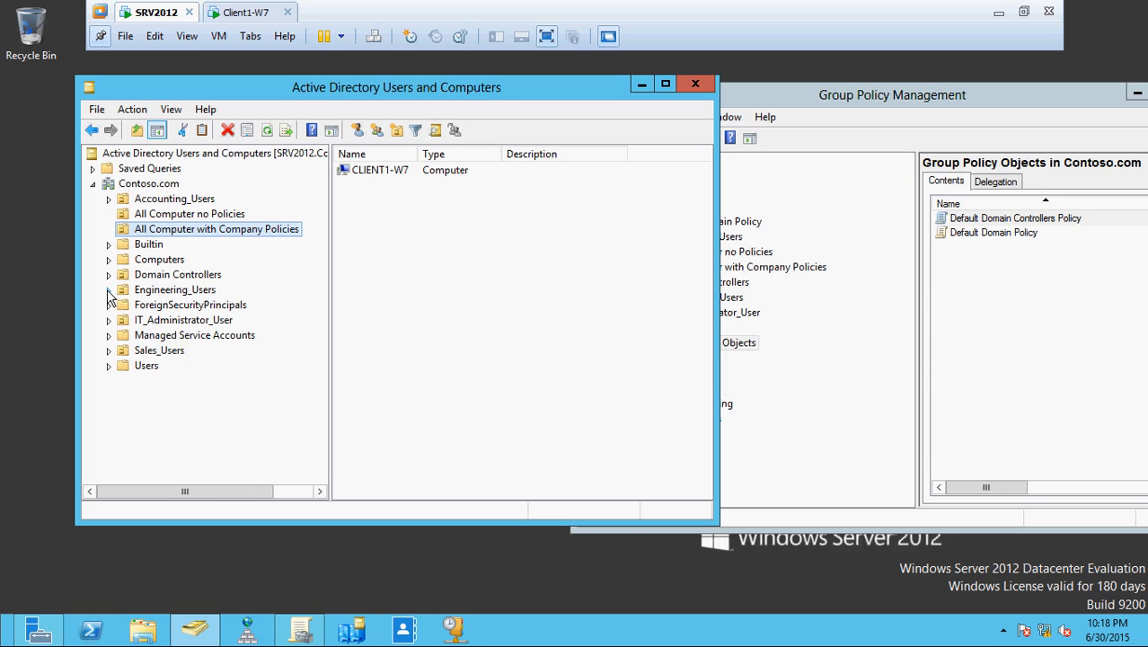
- Browse Engineering_Users, Sales_Users, Users and Accounting_Users with a wider Name column, ending on IT_Administrator_User
click(158, 290)
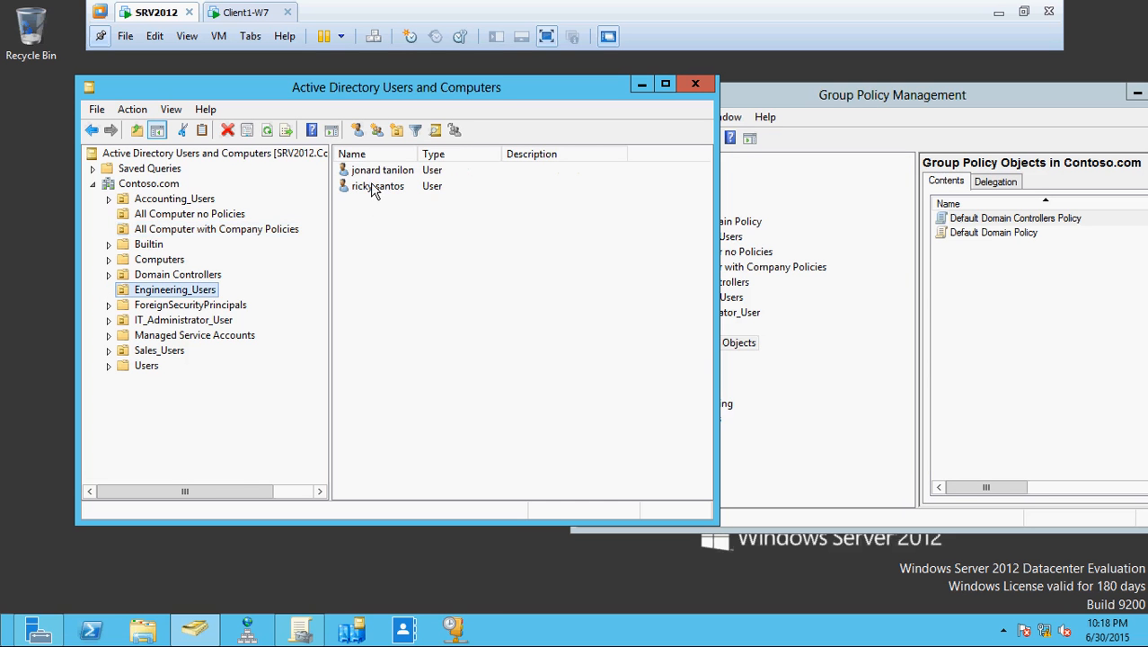
click(183, 320)
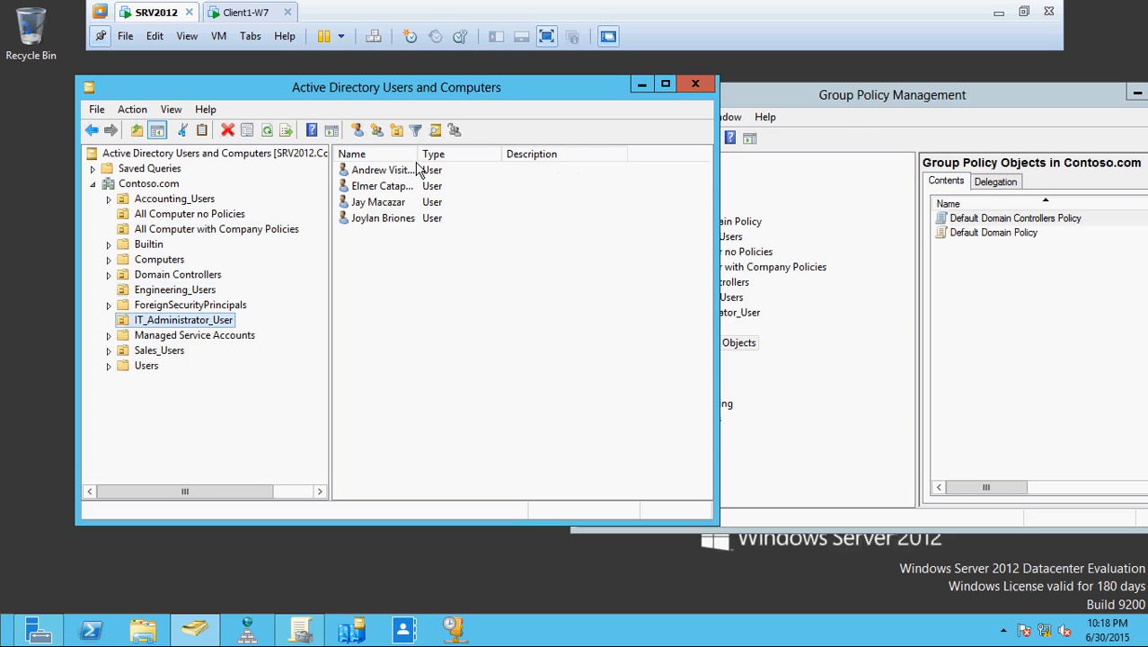
drag(417, 153, 550, 153)
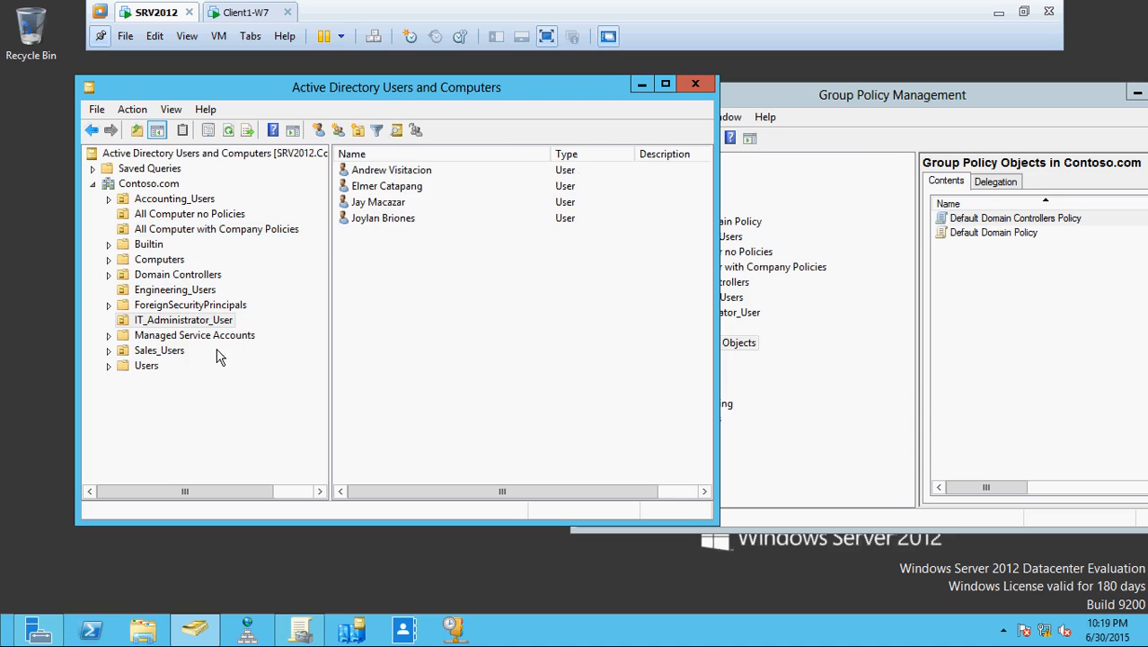
click(148, 351)
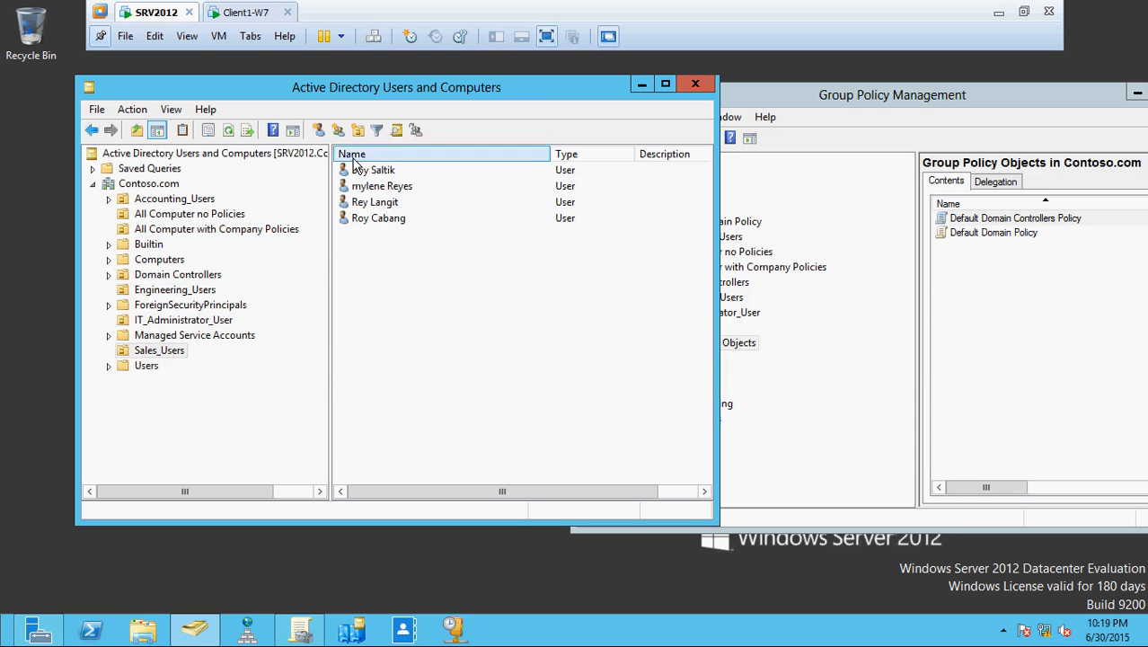
click(130, 368)
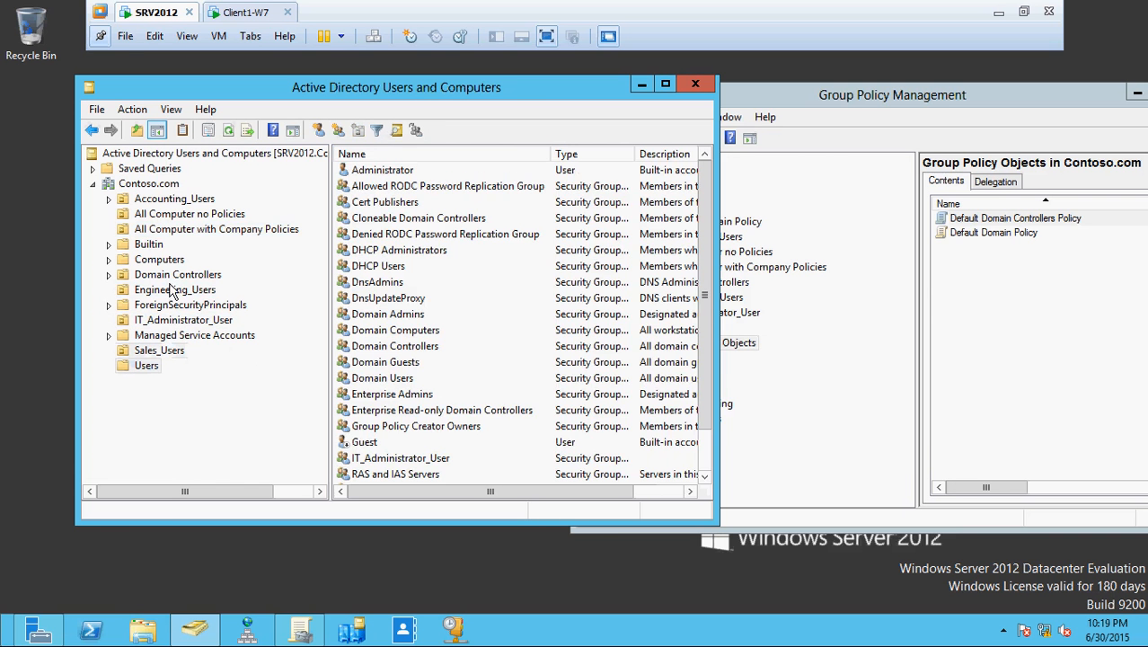
click(175, 200)
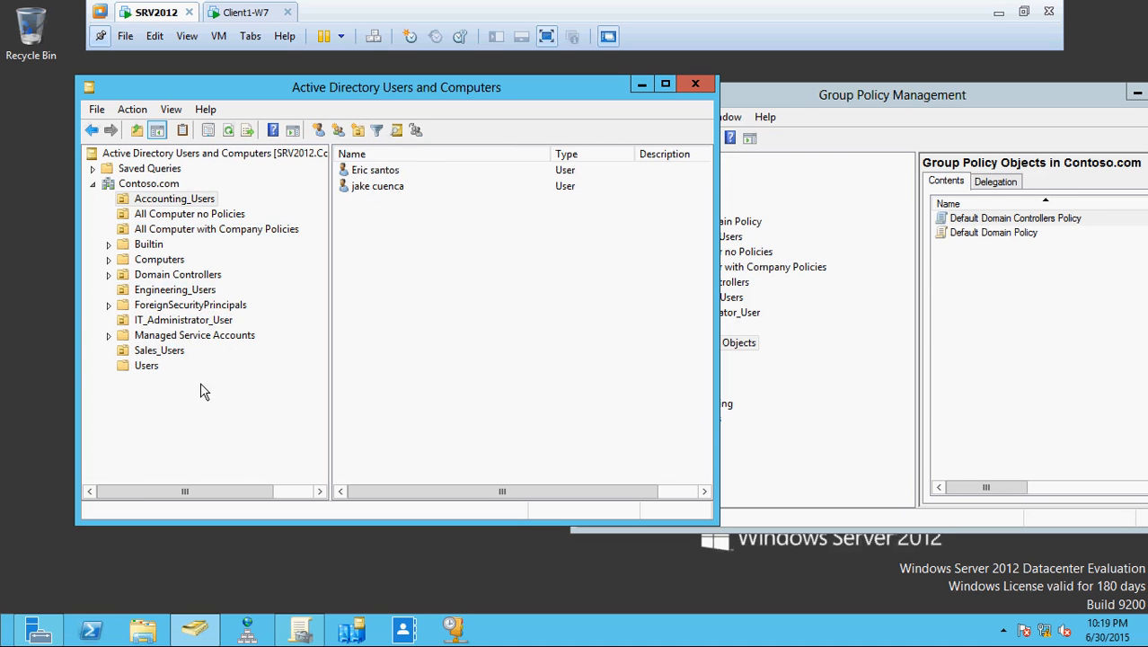
click(194, 323)
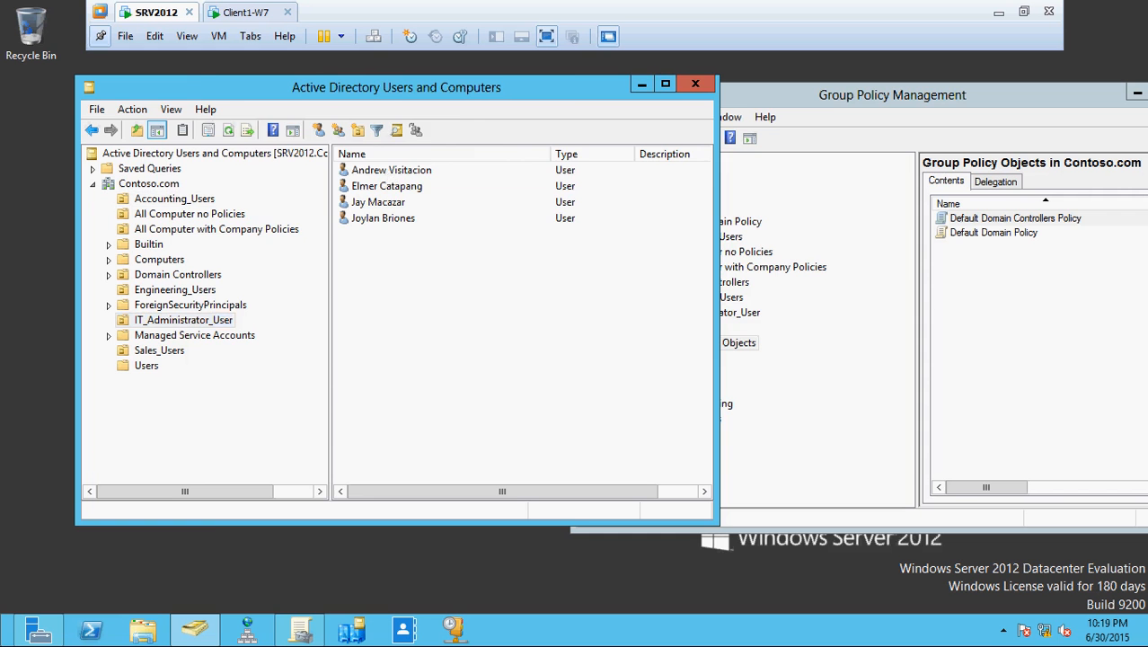
- Review the first user's memberships: IT_Administrator_User, Domain Admins and Schema Admins, then cancel
click(391, 172)
double_click(391, 170)
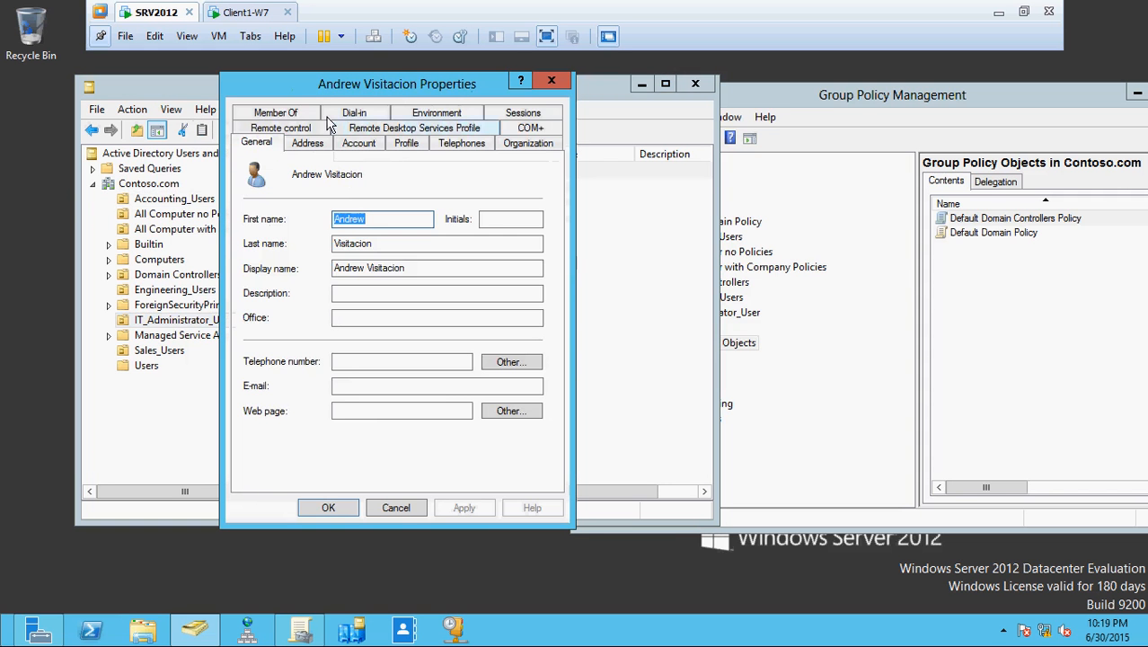
click(304, 115)
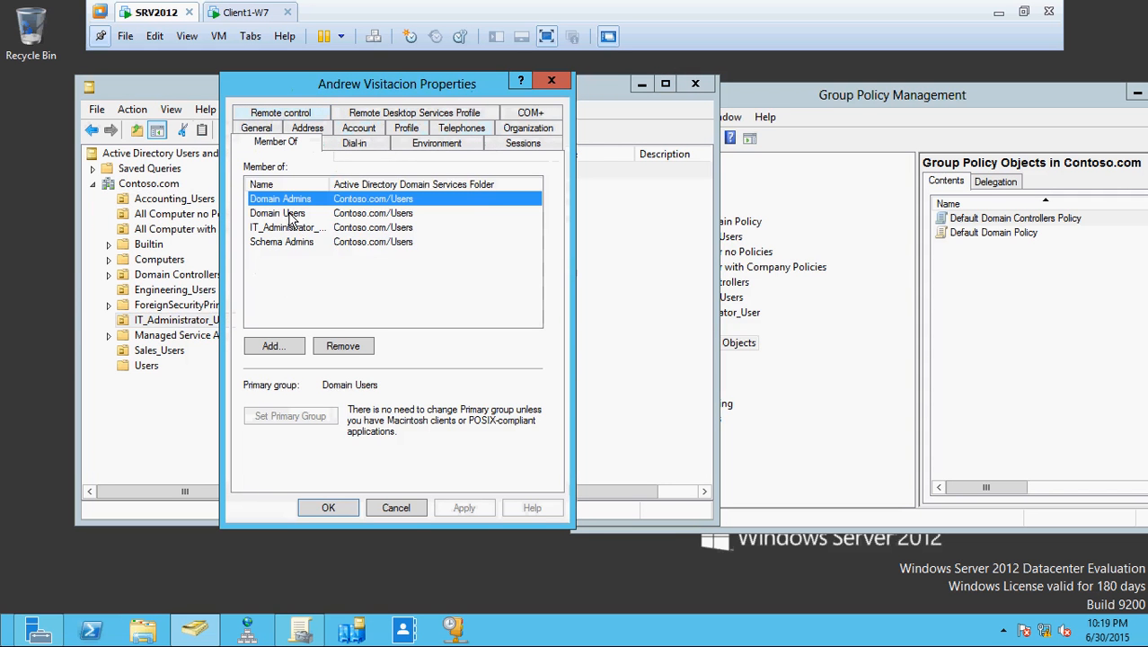
drag(330, 183, 407, 183)
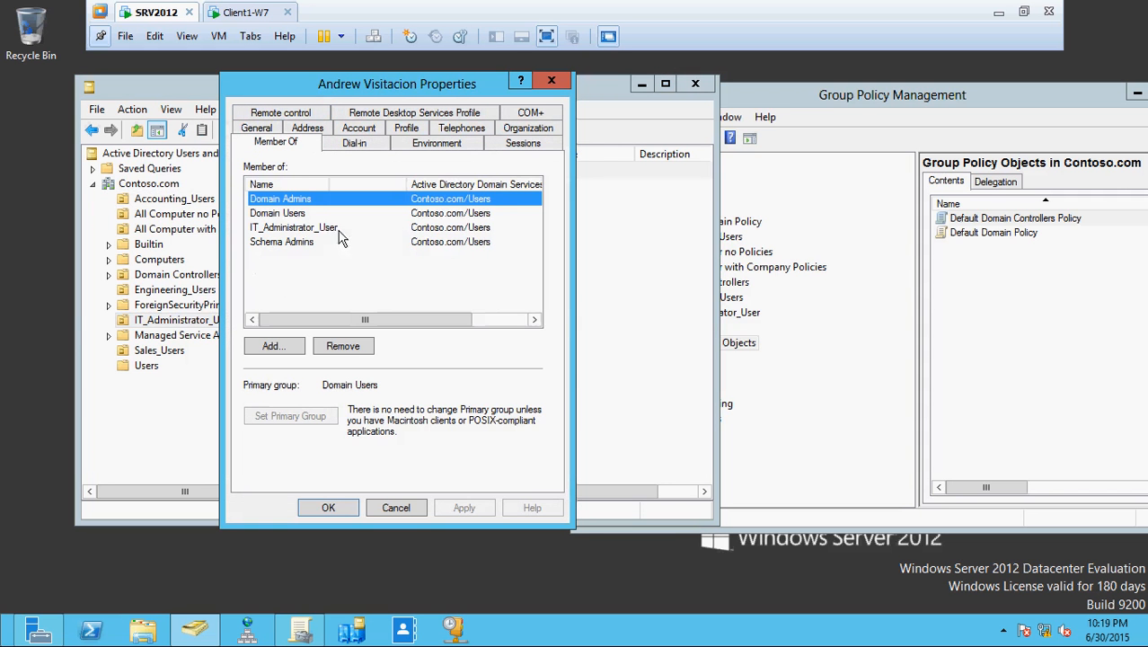
click(303, 228)
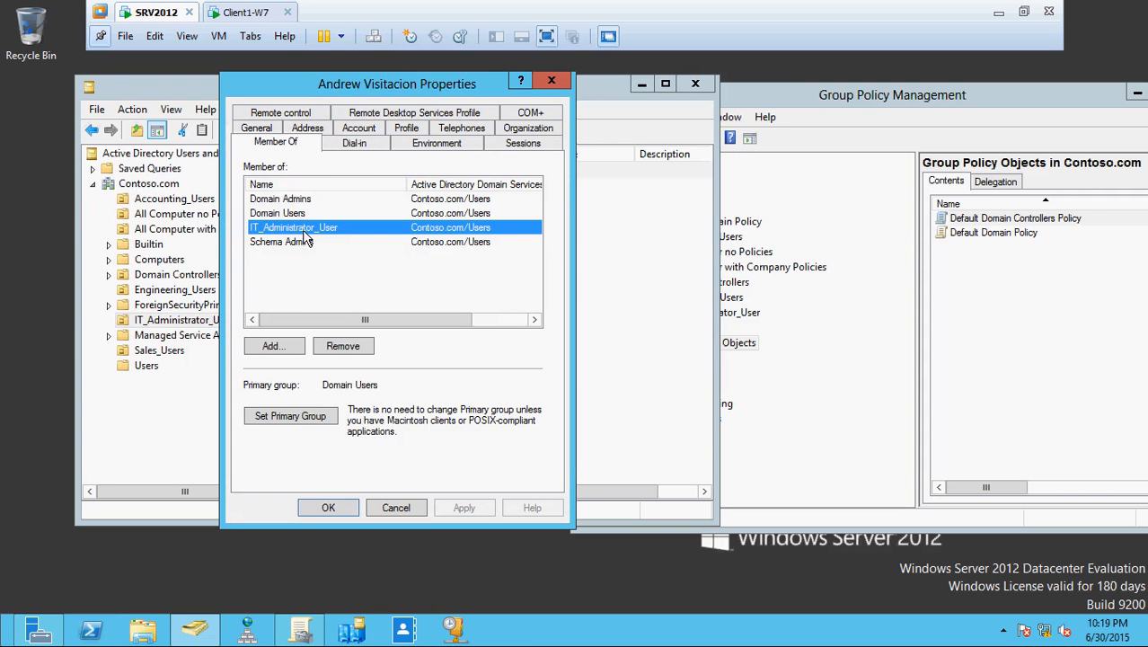
click(296, 201)
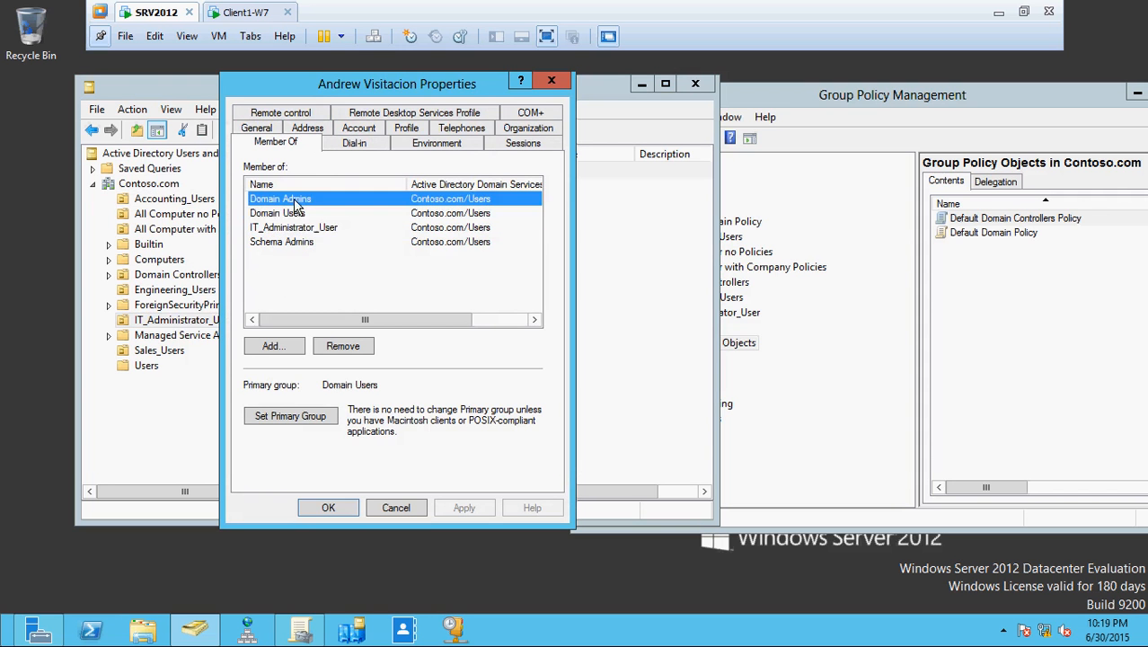
click(301, 242)
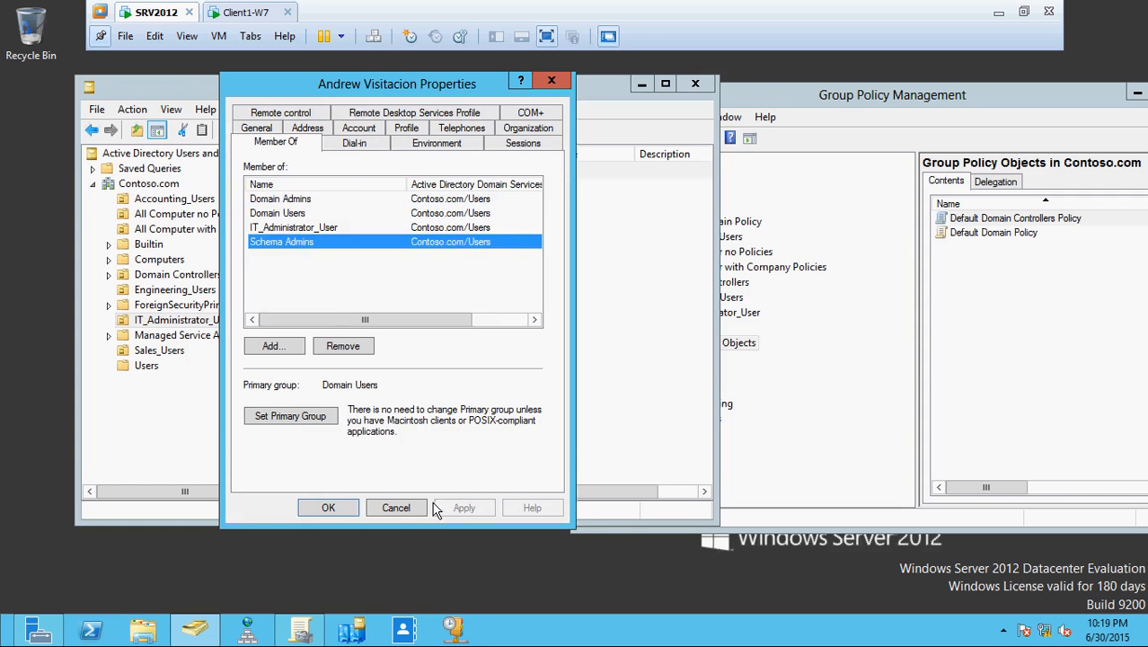
click(403, 510)
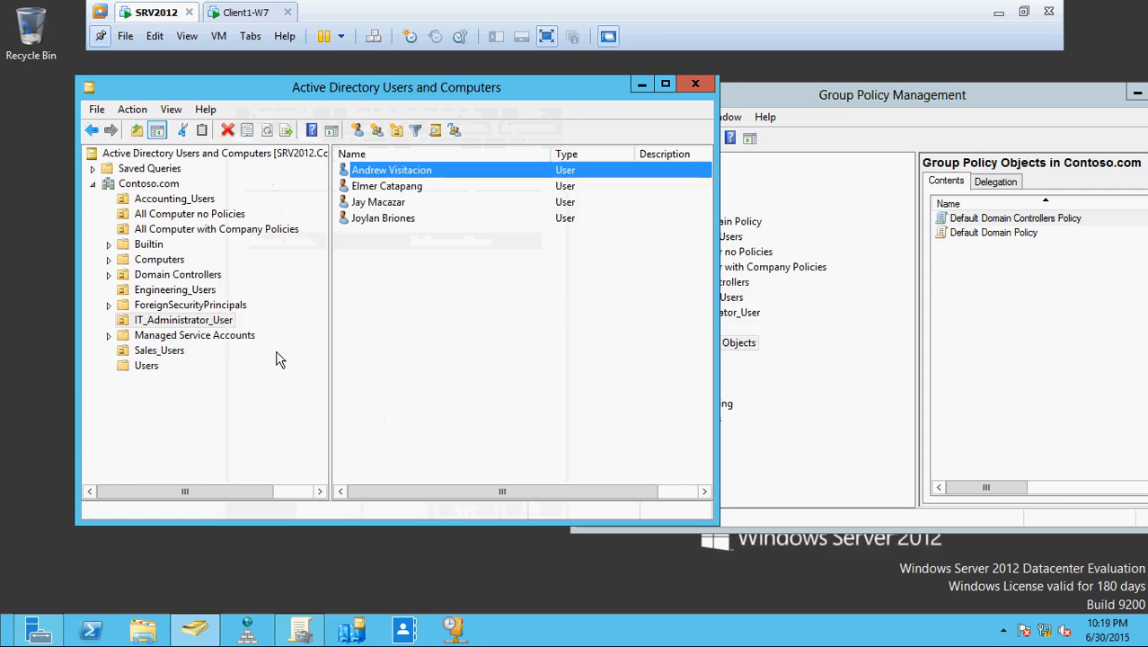
- In the Users container, review the IT_Administrator_User group's member list, then cancel
click(146, 366)
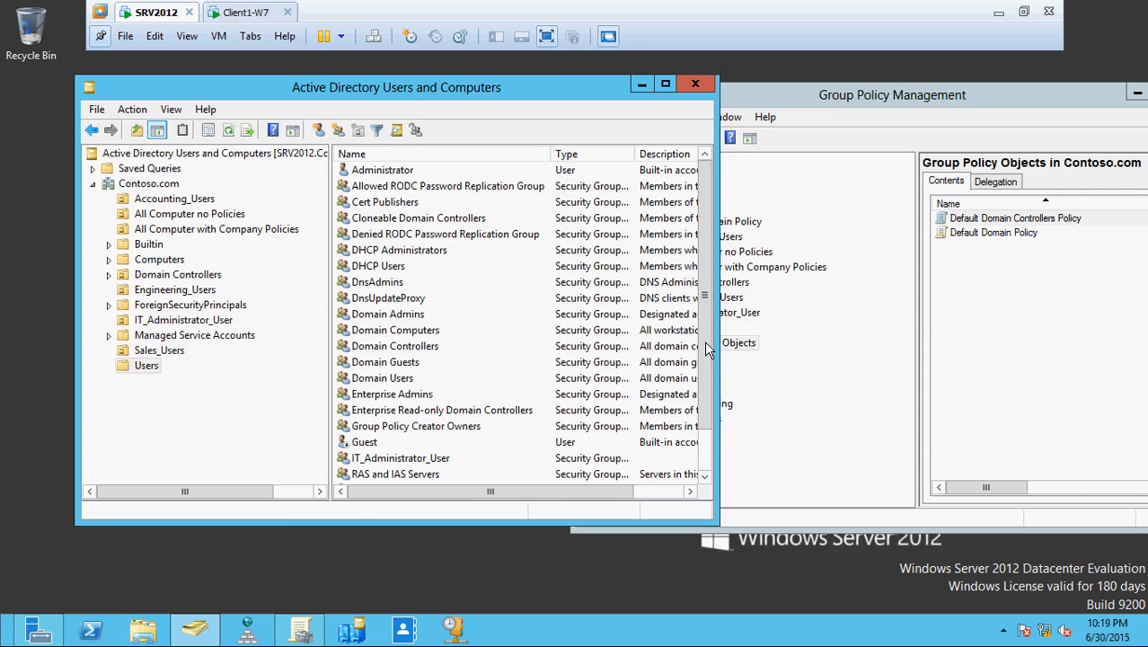
drag(712, 339, 726, 438)
double_click(395, 410)
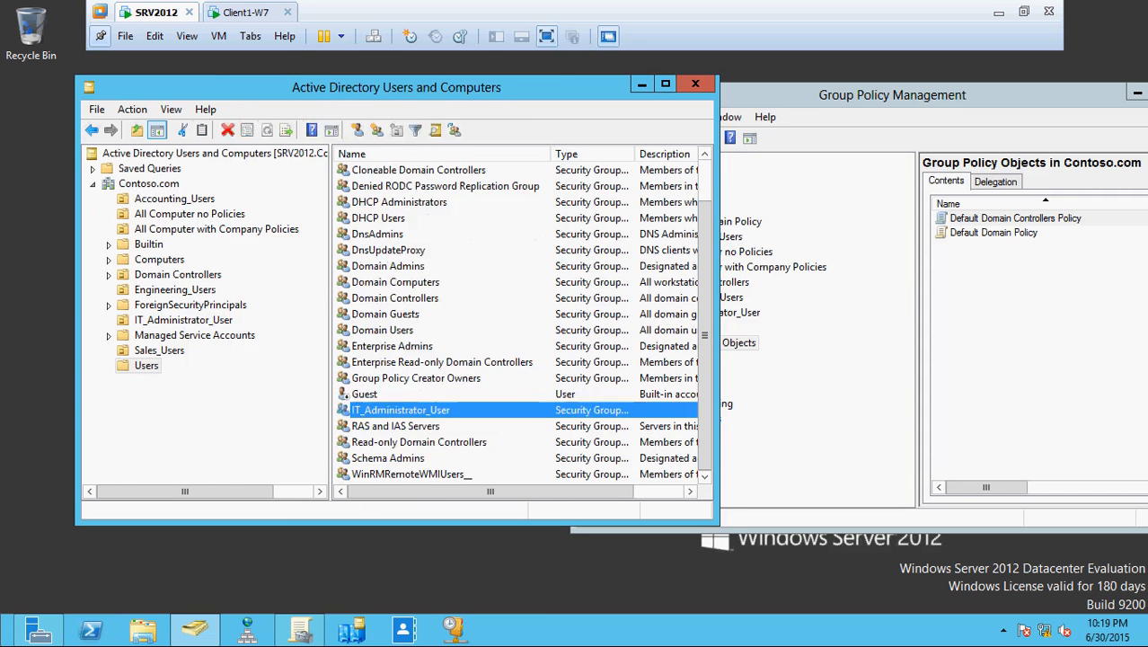
click(296, 113)
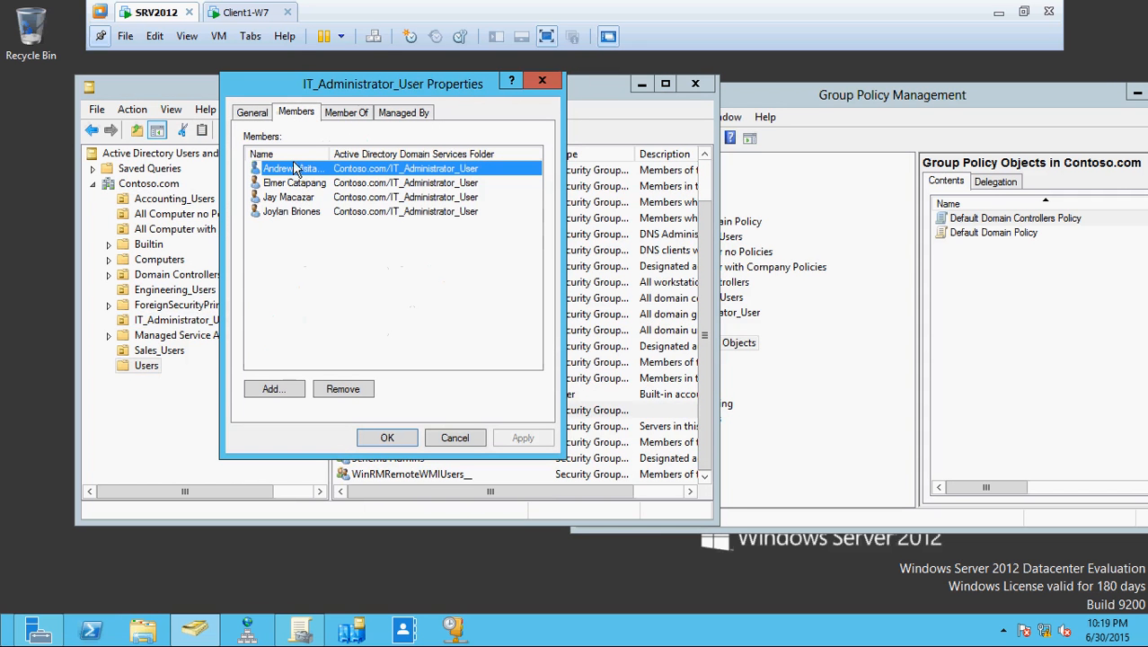
drag(333, 151, 396, 162)
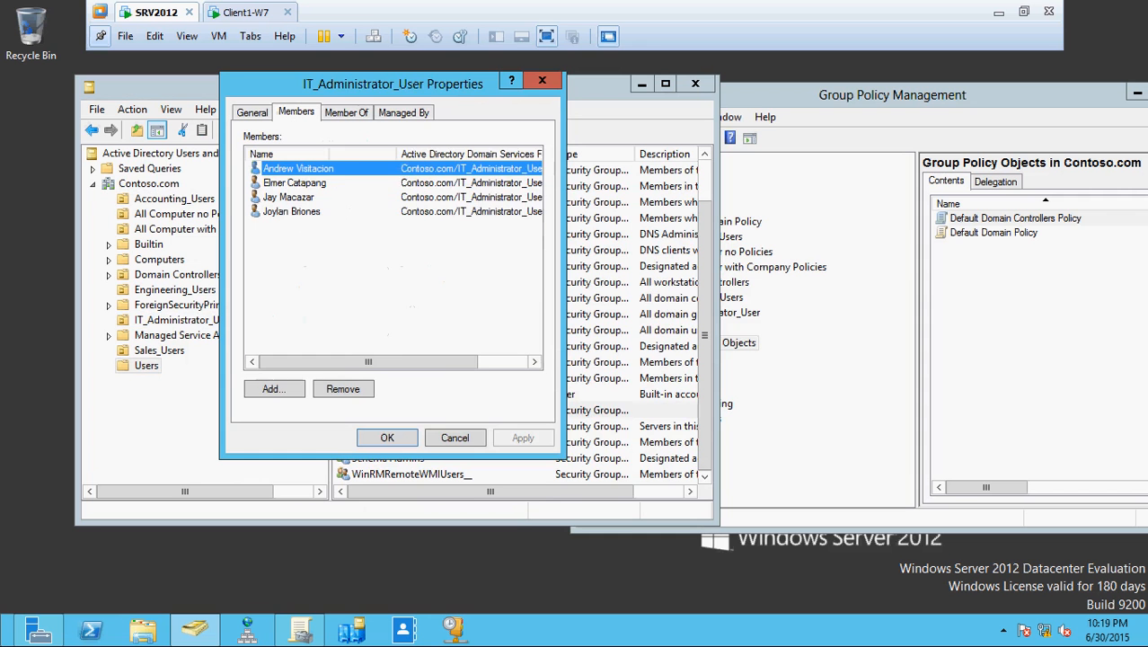
click(465, 436)
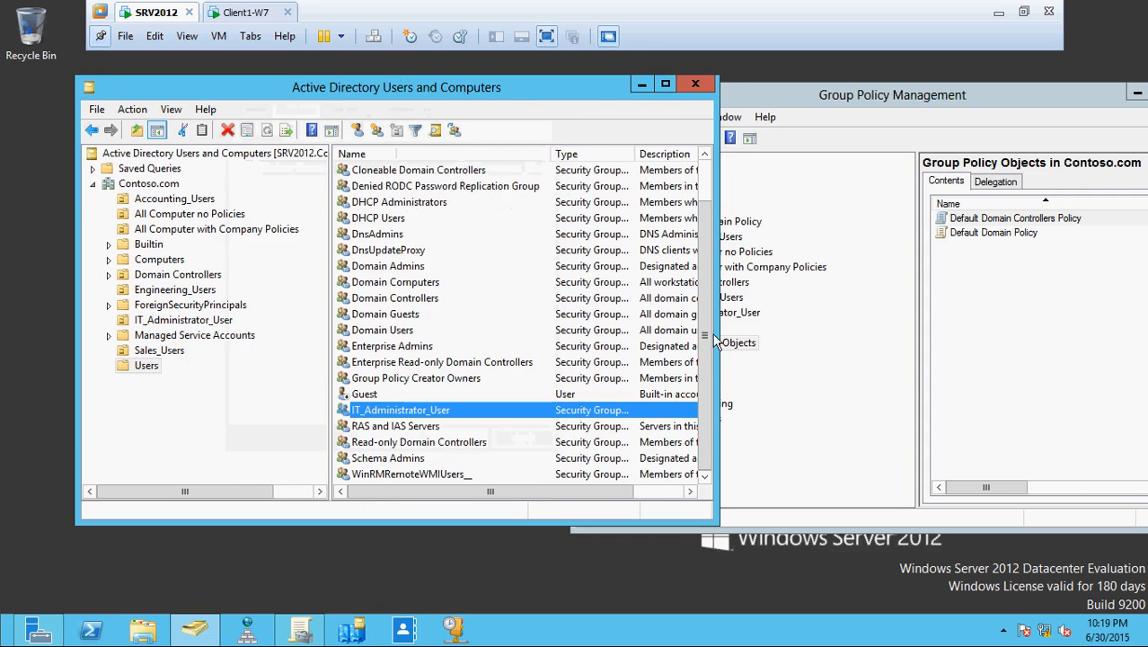
drag(708, 322, 692, 235)
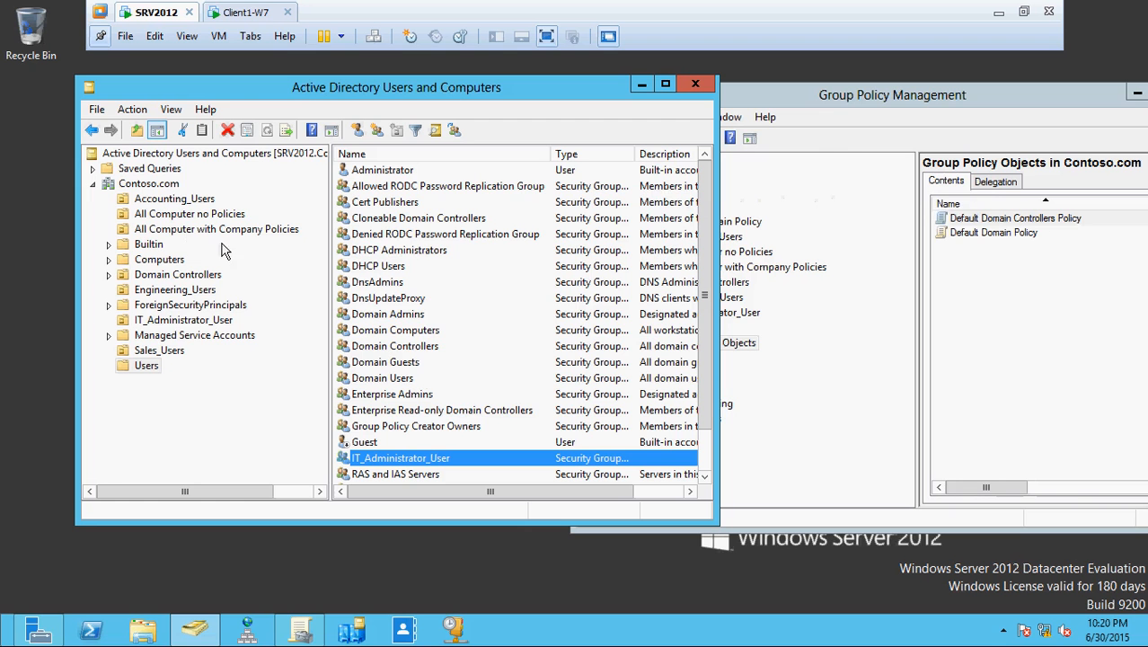
- On SRV2012 confirm CLIENT1-W7 is in All Computer with Company Policies, then switch to Client1-W7
click(226, 11)
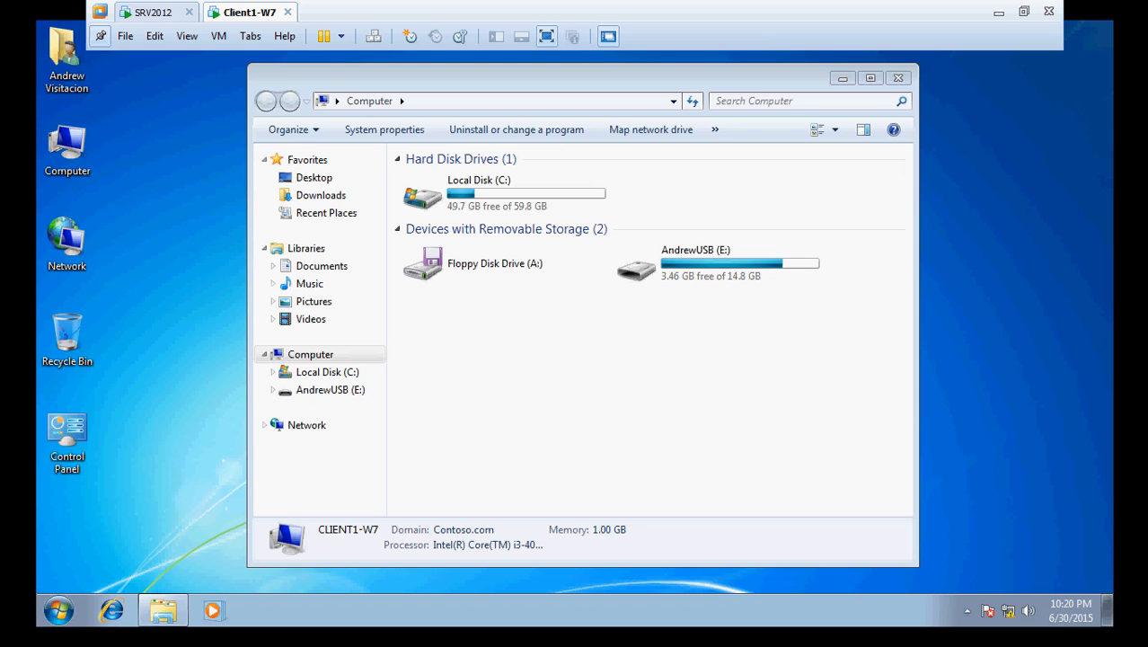
click(145, 12)
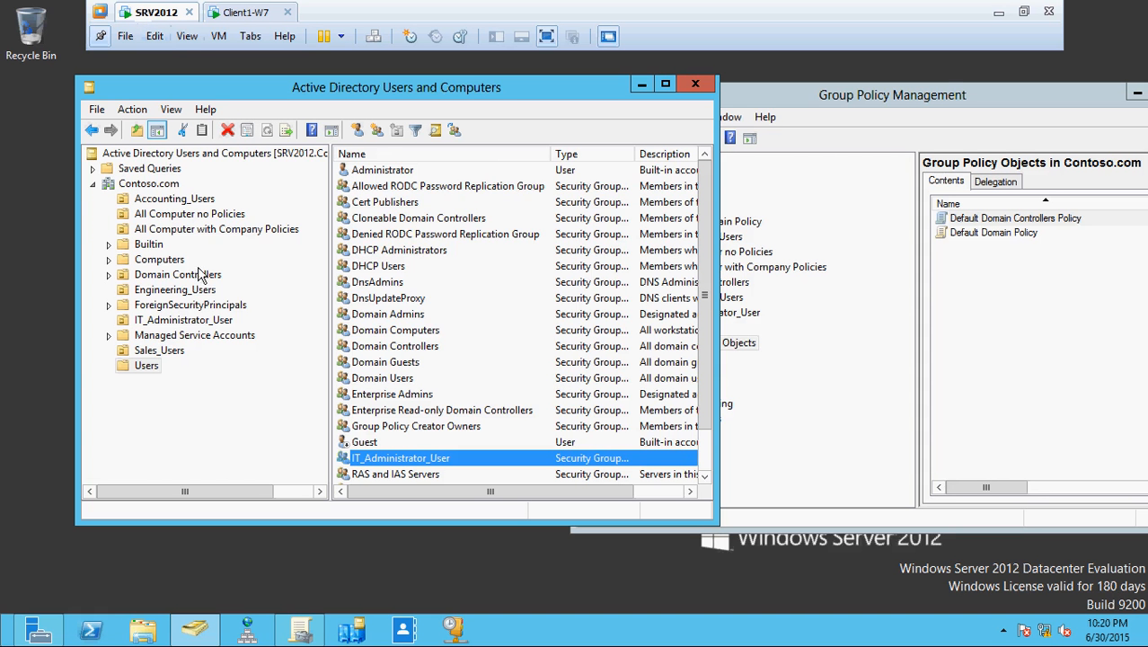
click(150, 259)
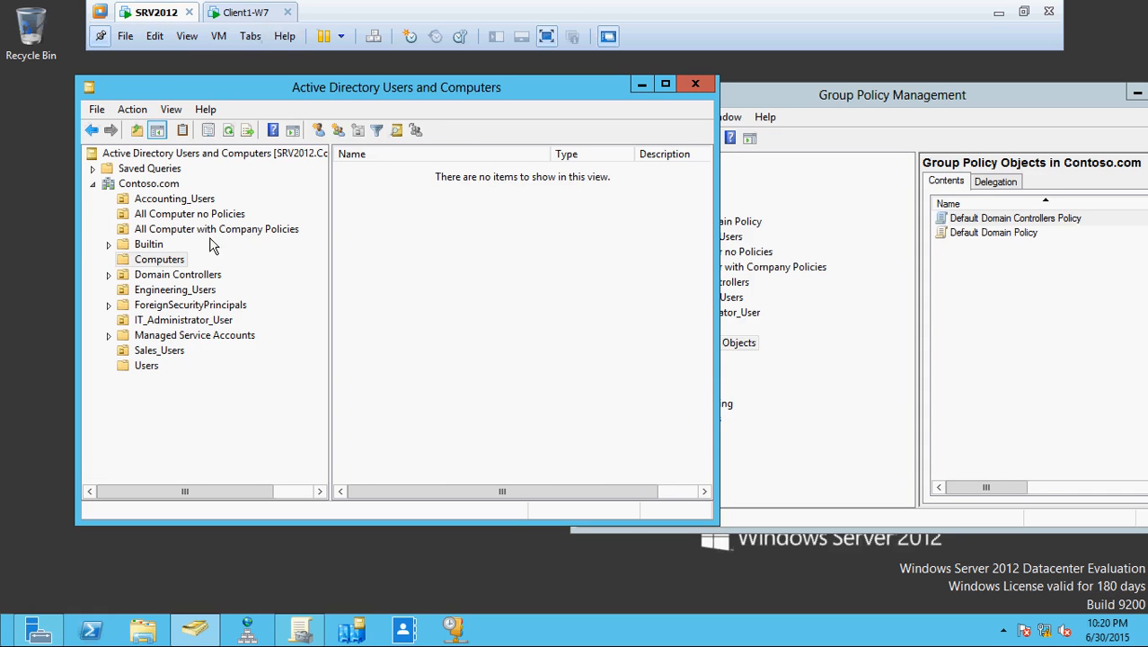
click(213, 230)
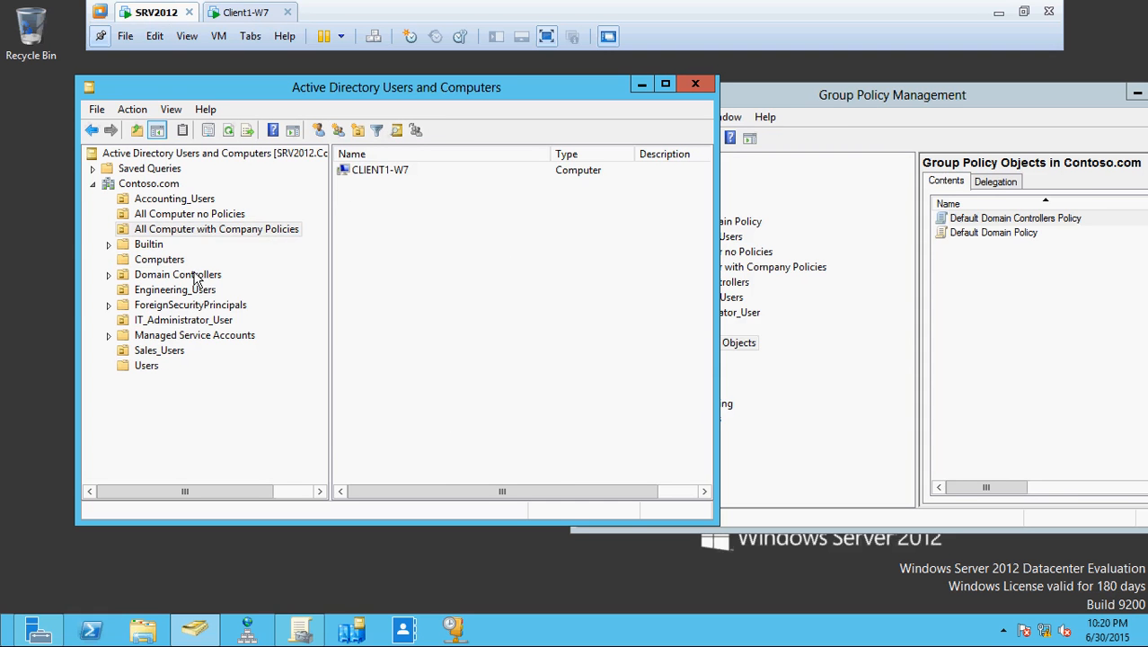
click(163, 232)
click(240, 13)
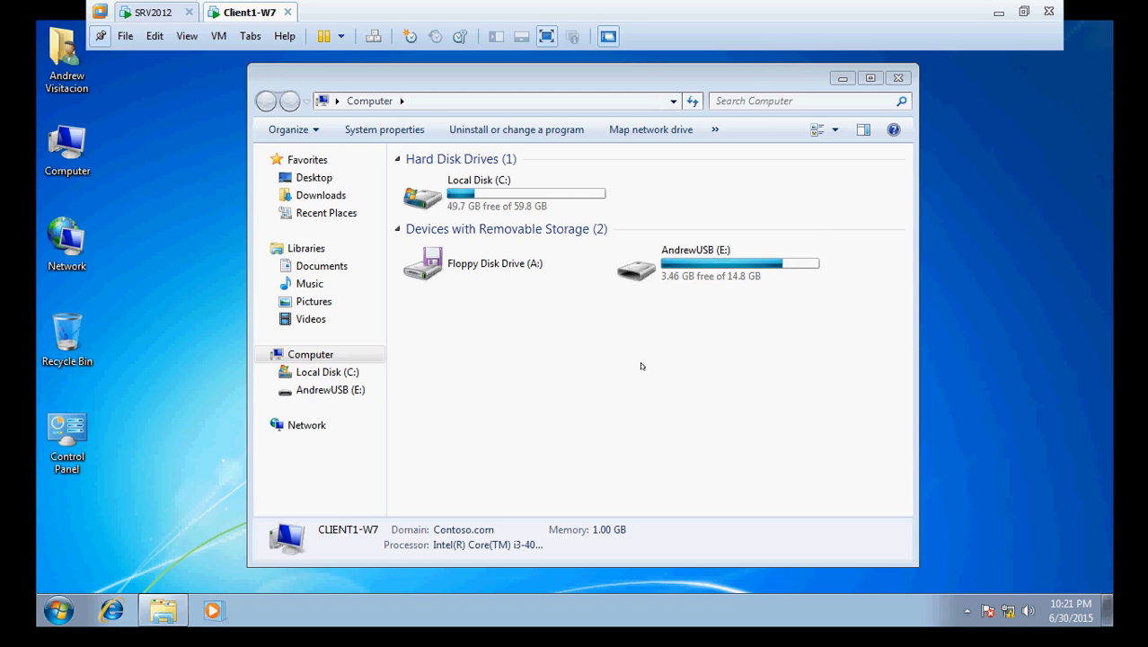
- Peek inside the AndrewUSB (E:) drive, then launch Computer Management from the Computer icon's Manage option
double_click(662, 260)
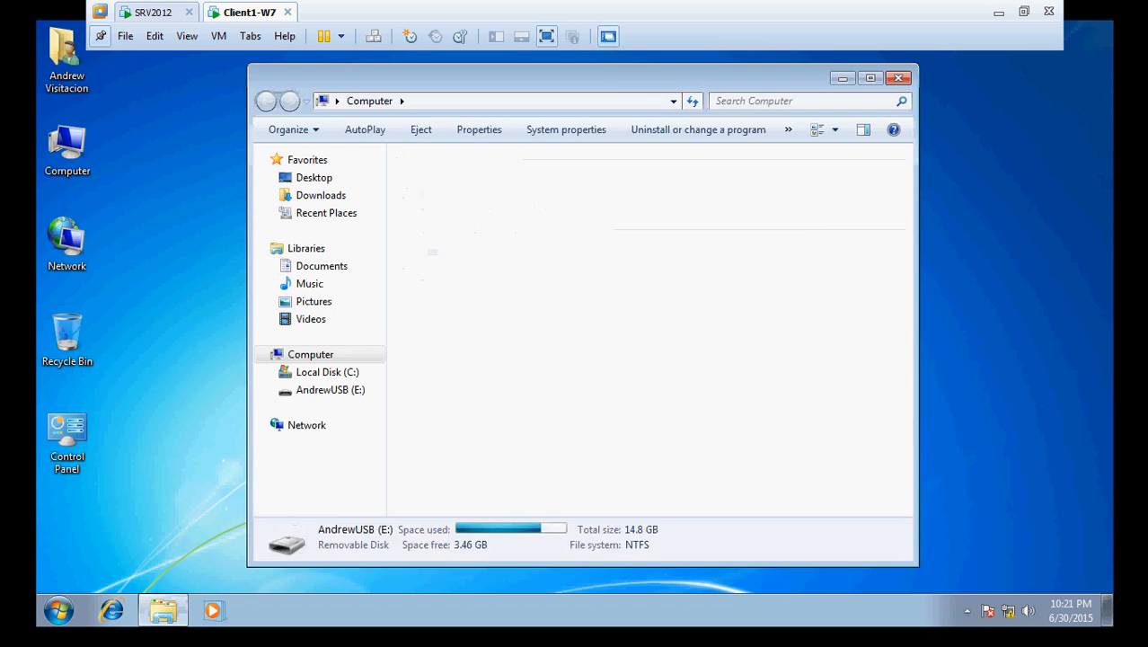
click(266, 100)
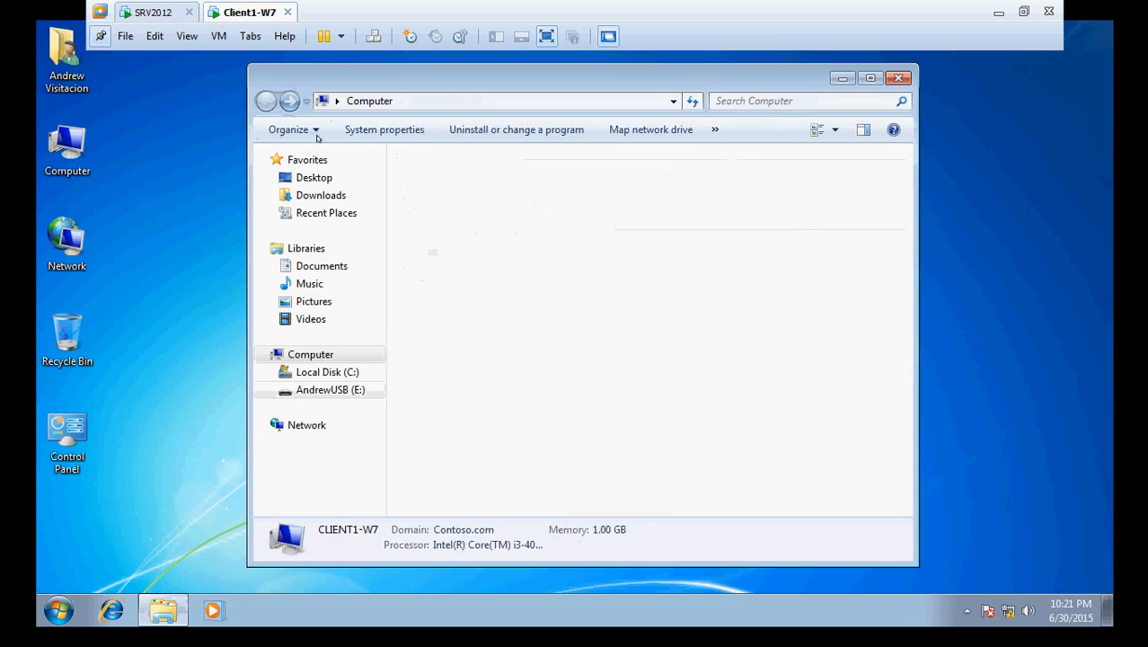
right_click(45, 175)
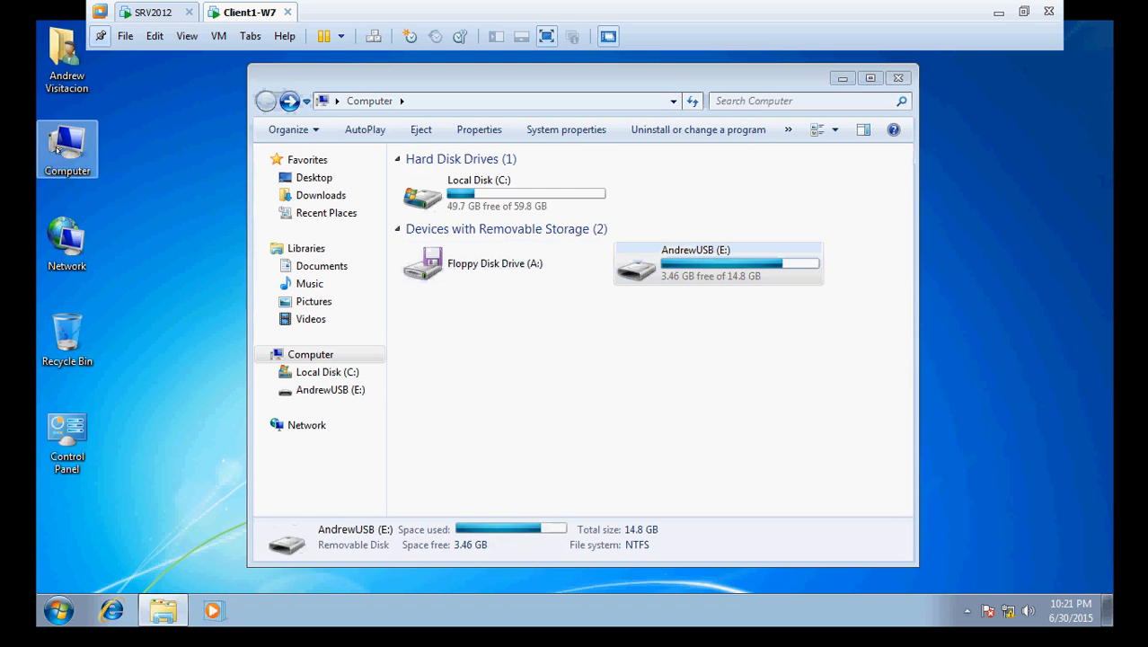
click(98, 177)
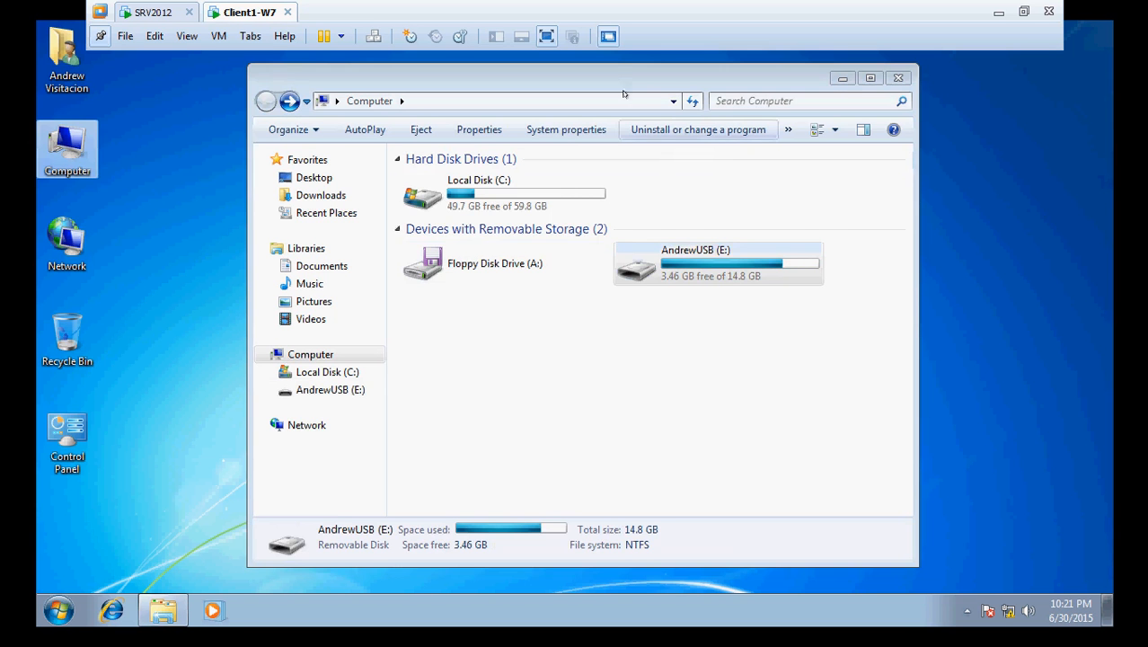
drag(612, 78, 889, 62)
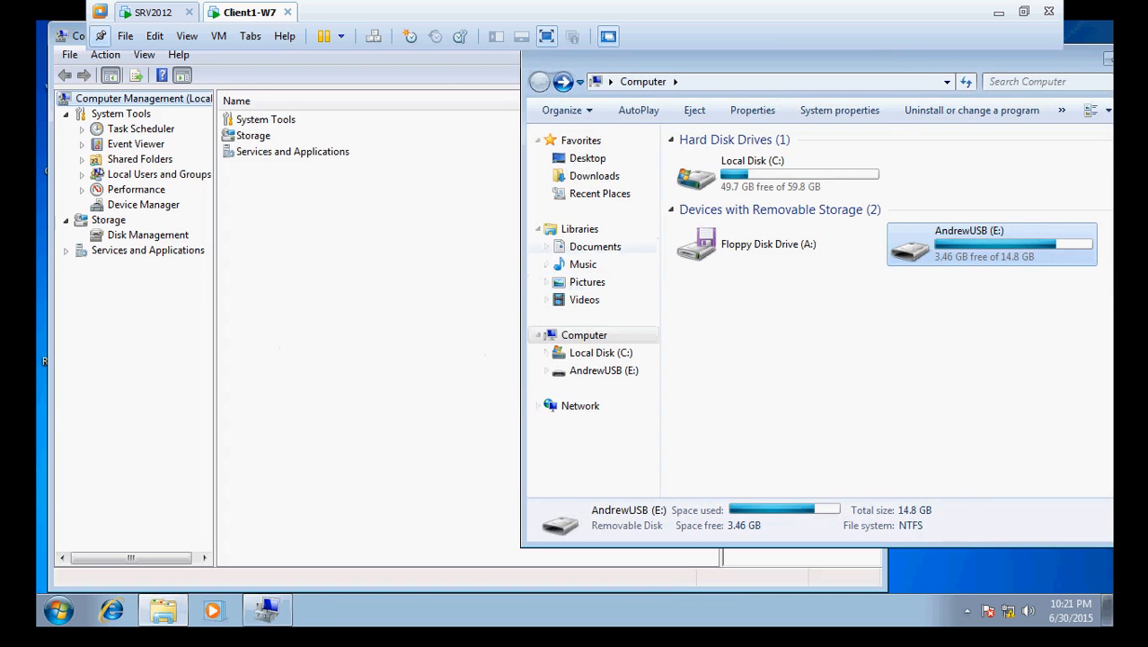
- Browse Disk Management and Device Manager, locating the Kingston USB disk under Disk drives
click(148, 233)
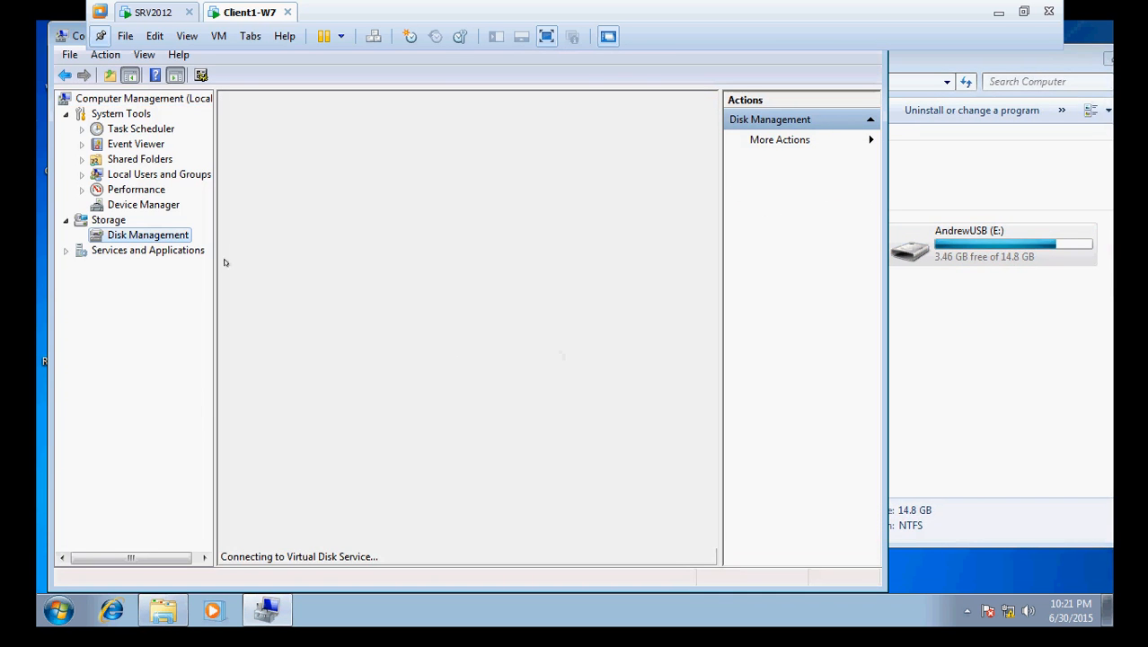
click(133, 204)
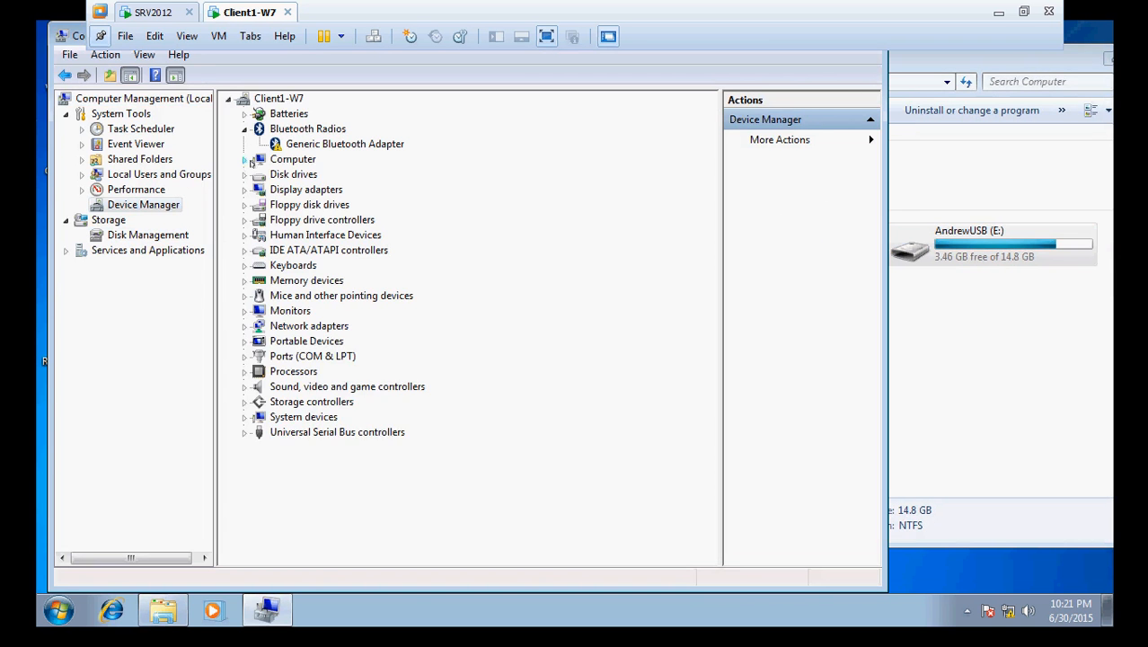
click(250, 161)
click(244, 203)
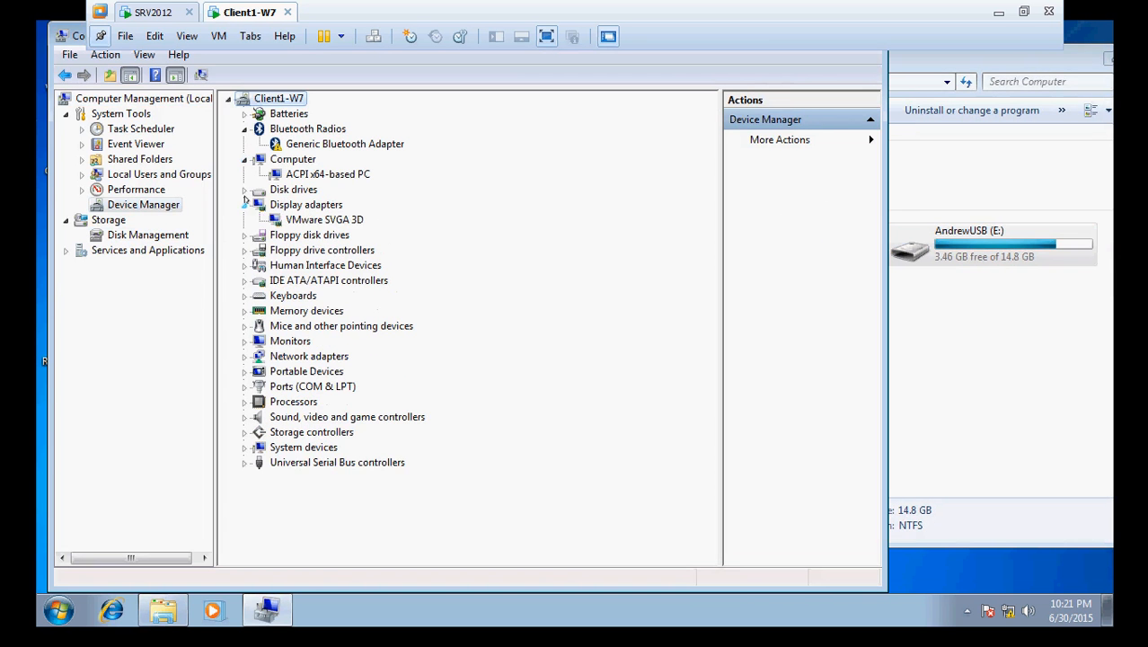
click(244, 189)
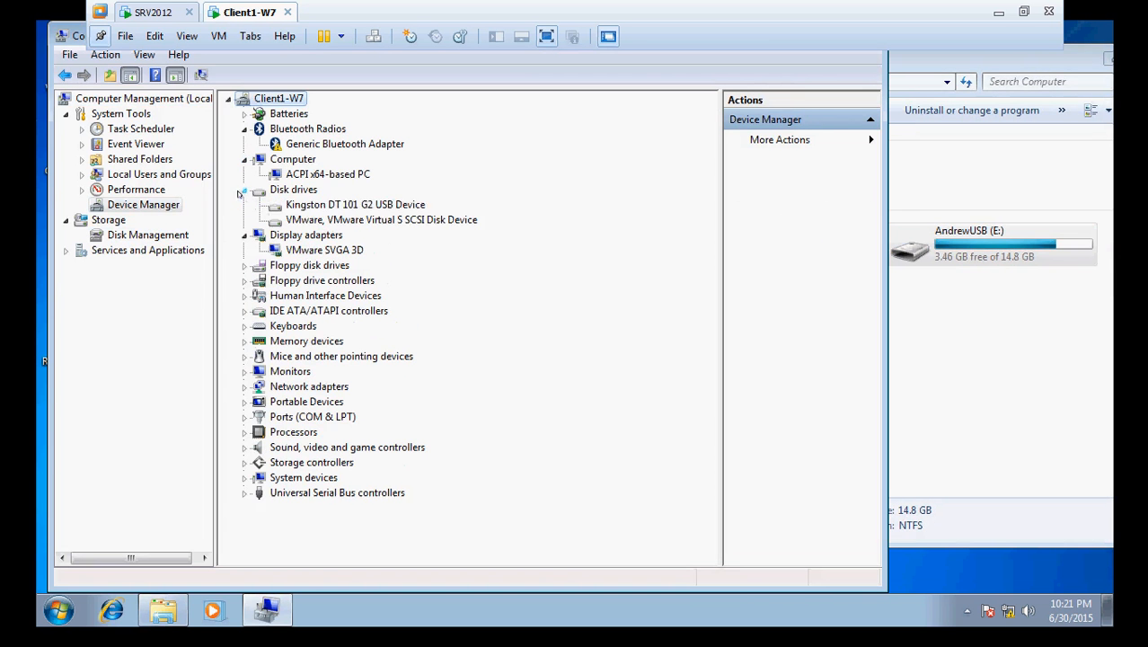
click(327, 207)
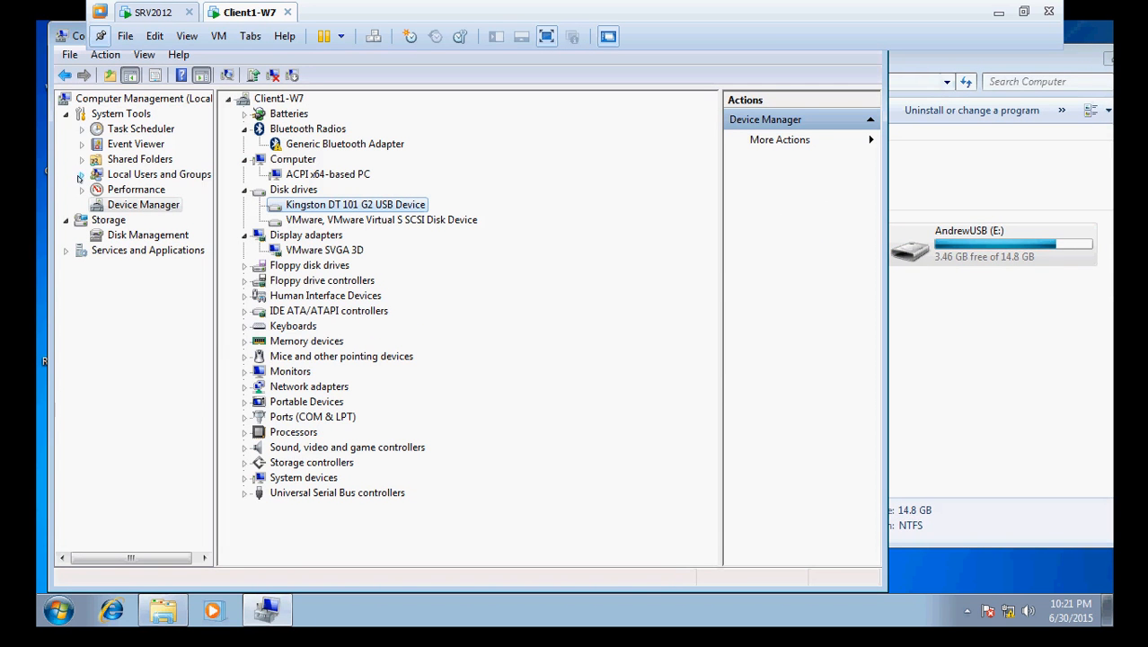
- Delete the ITContosoAdmin account from Local Users and Groups > Users, confirming both warnings
click(148, 12)
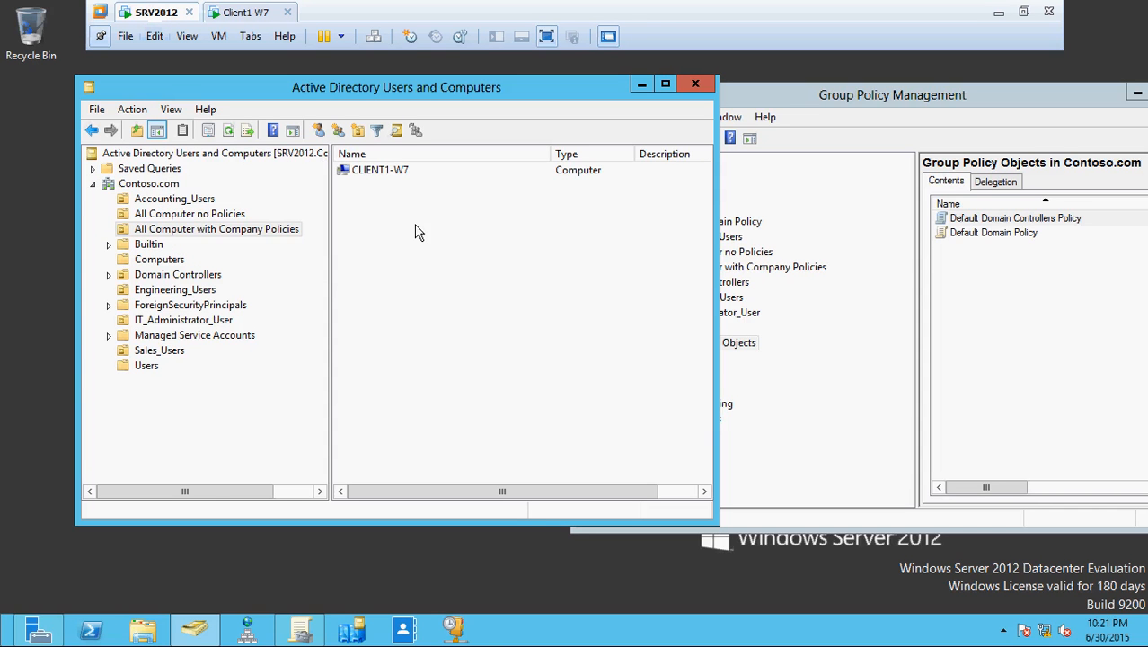
click(254, 12)
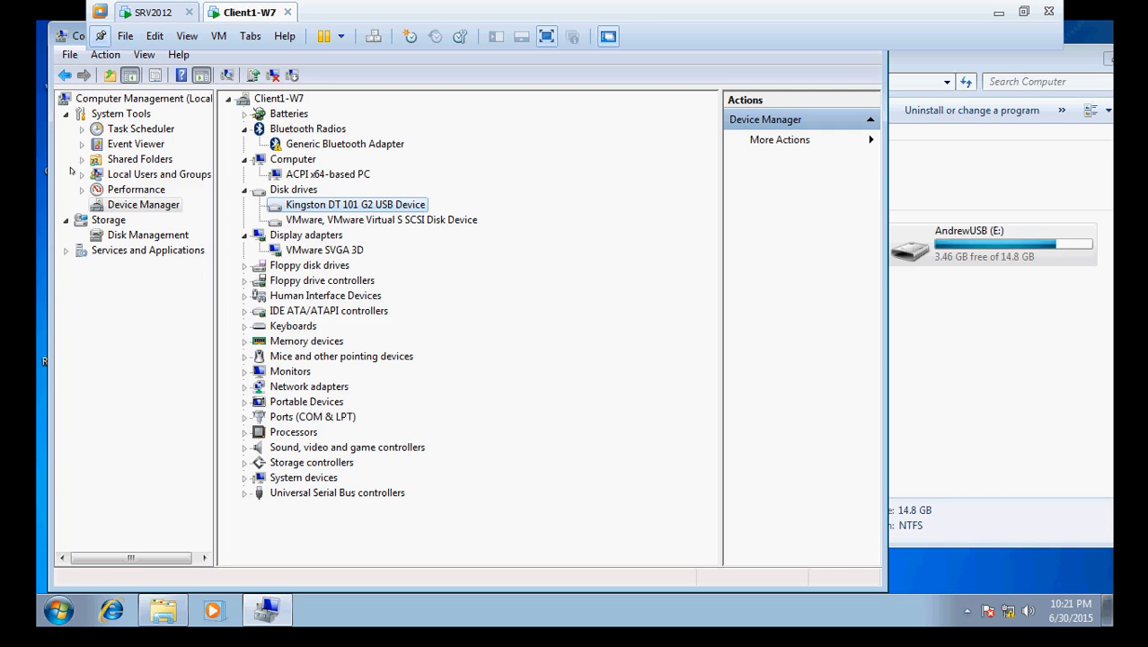
click(82, 174)
click(135, 189)
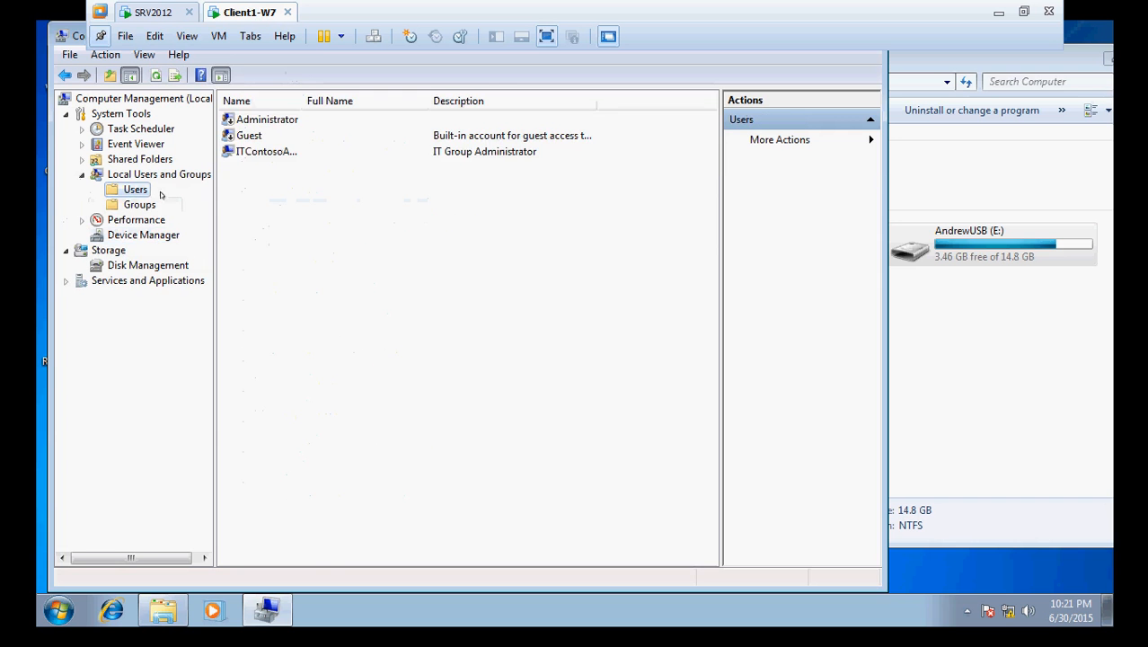
right_click(259, 153)
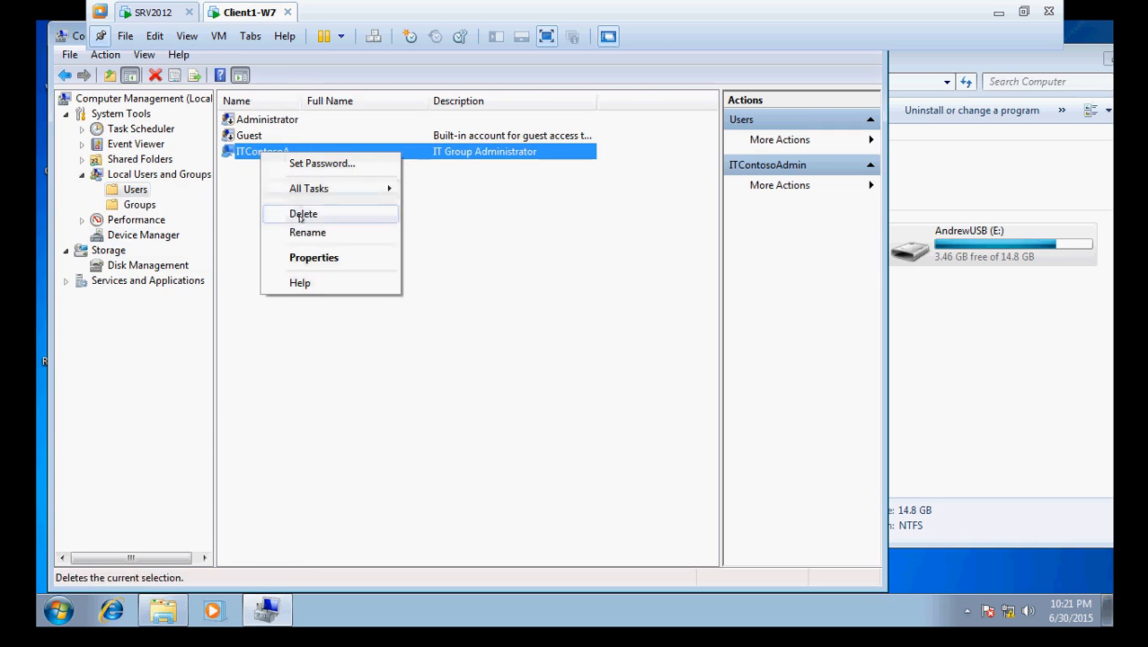
click(301, 214)
click(548, 384)
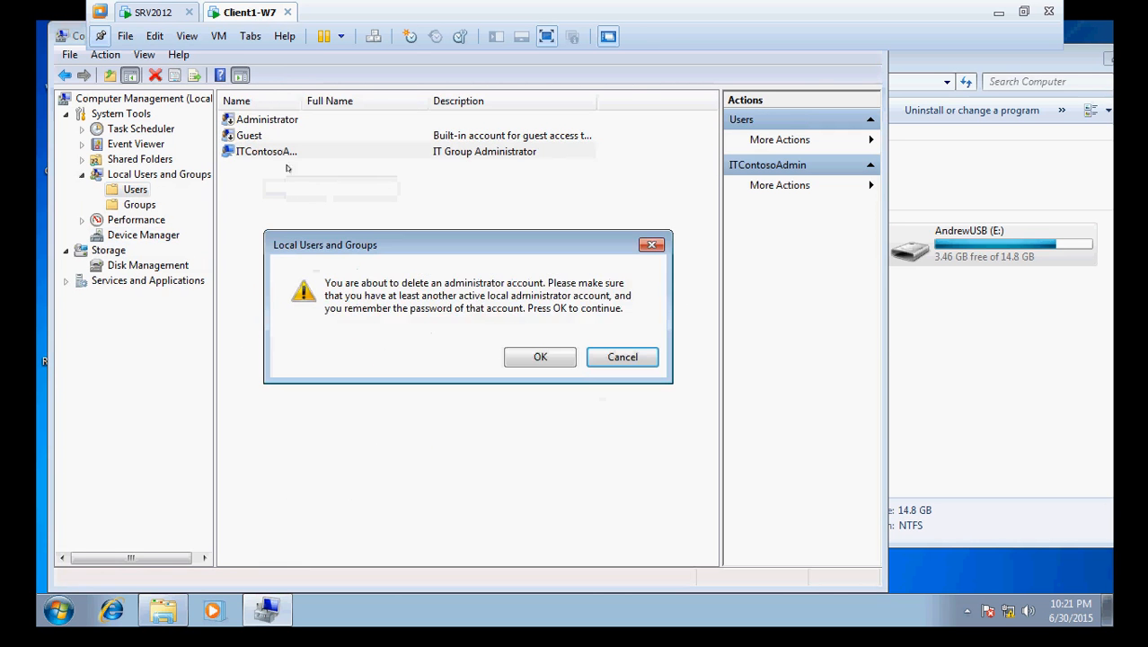
click(521, 355)
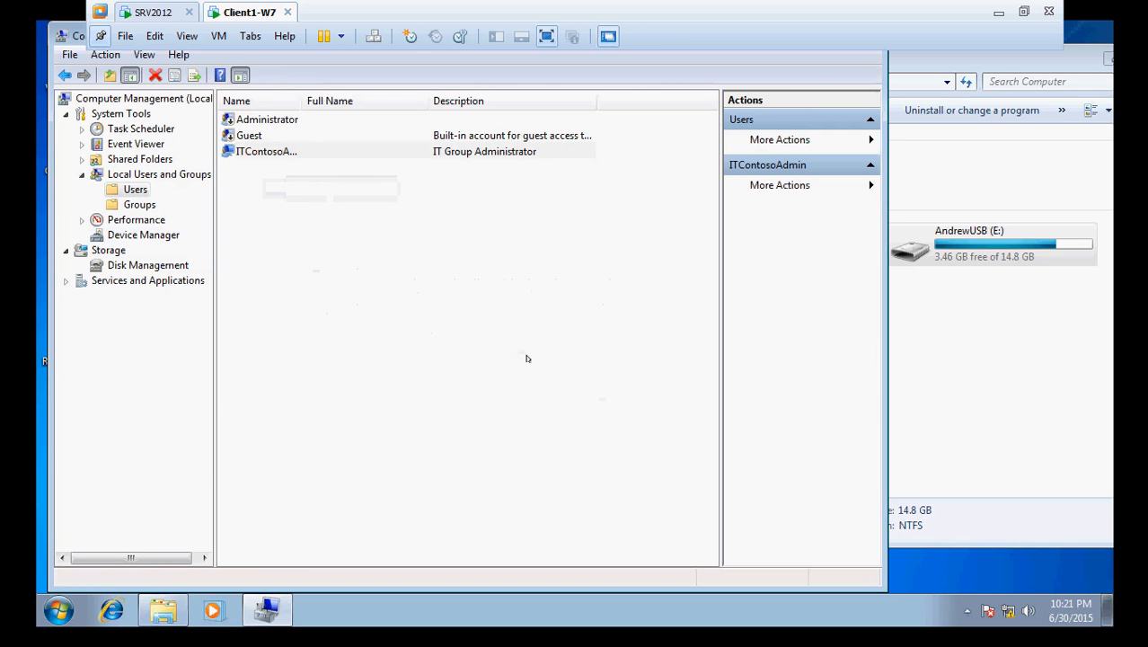
click(249, 123)
- Enable the local Administrator account by clearing 'Account is disabled' in its properties
right_click(250, 124)
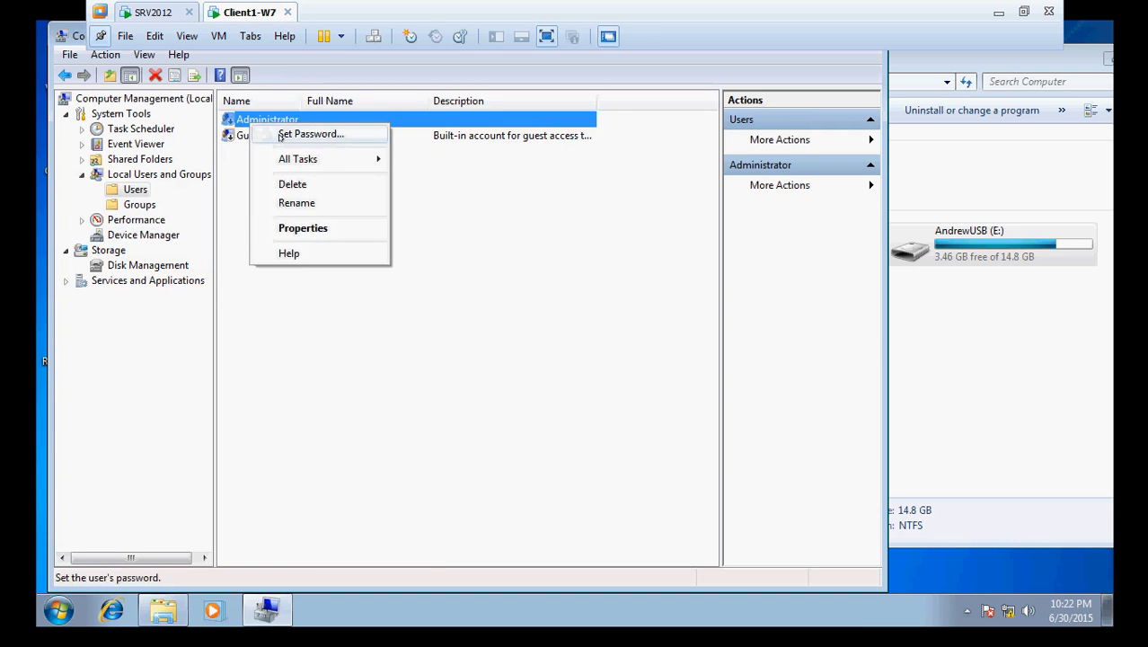
click(270, 135)
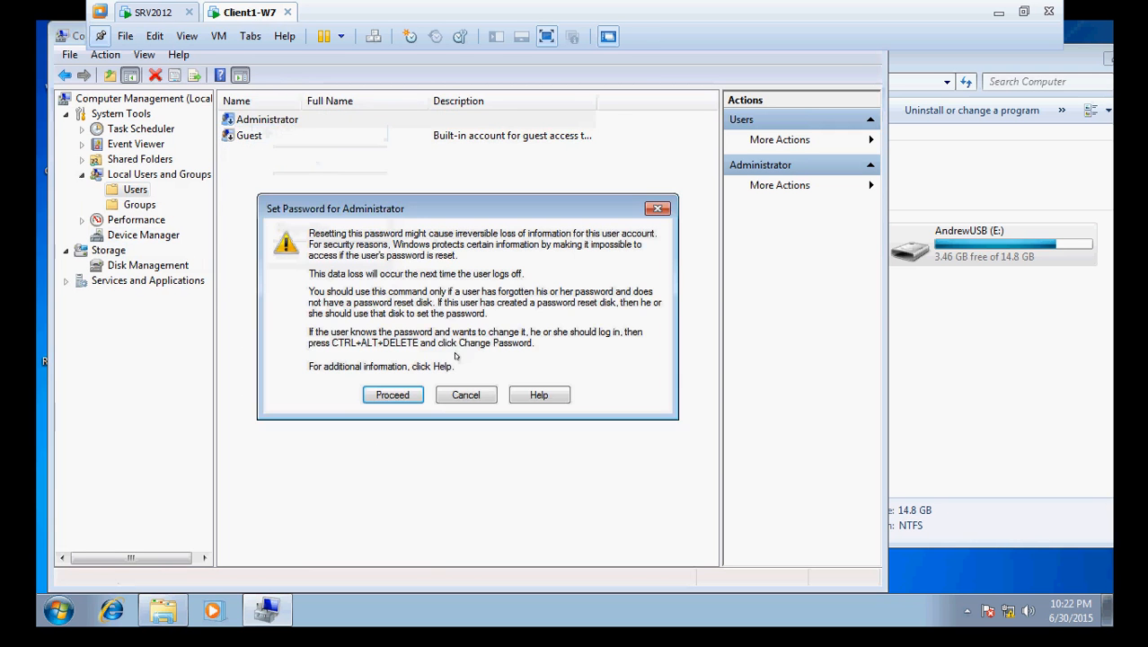
click(460, 397)
right_click(270, 119)
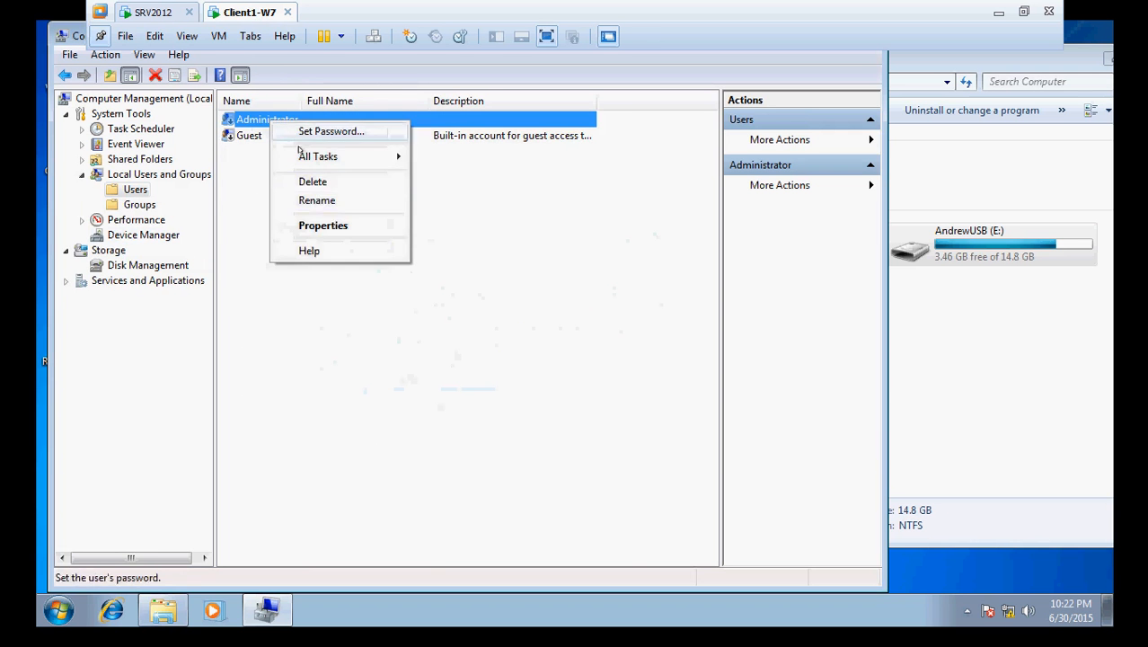
click(319, 230)
click(339, 346)
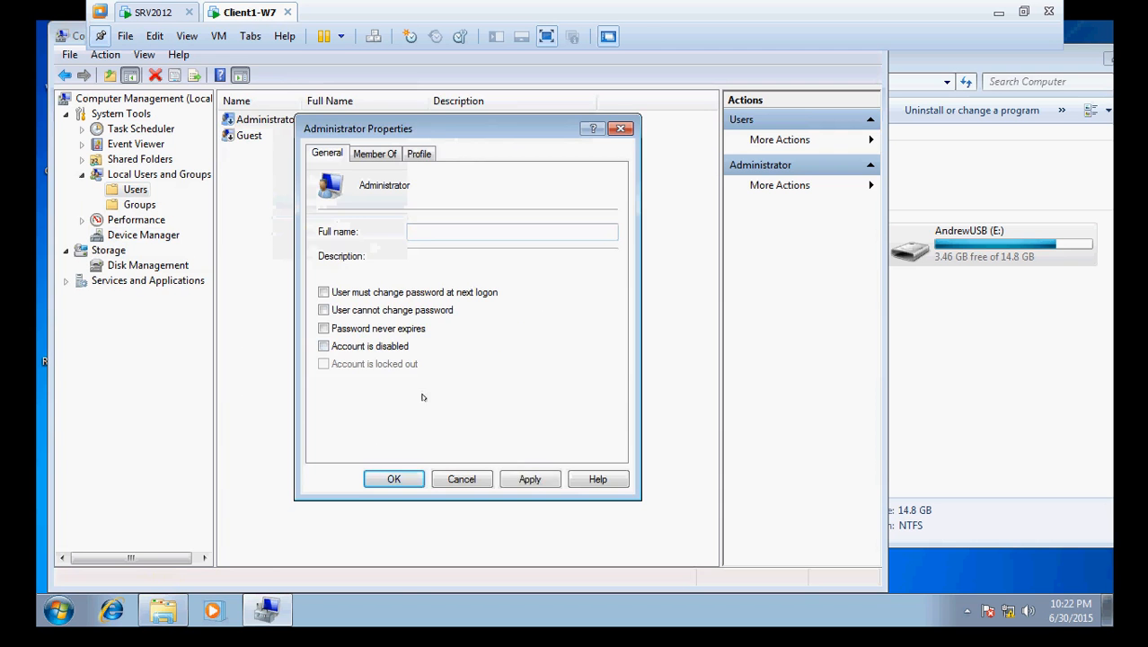
click(528, 479)
click(387, 478)
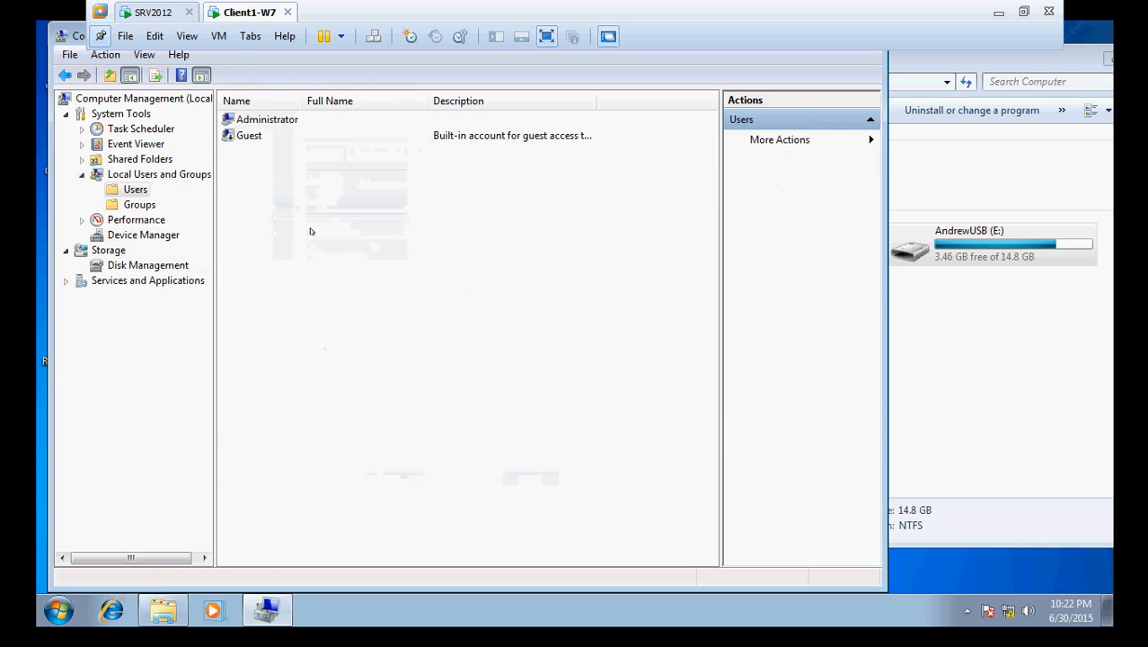
- Set and confirm a new password for the Administrator account
right_click(264, 122)
click(287, 129)
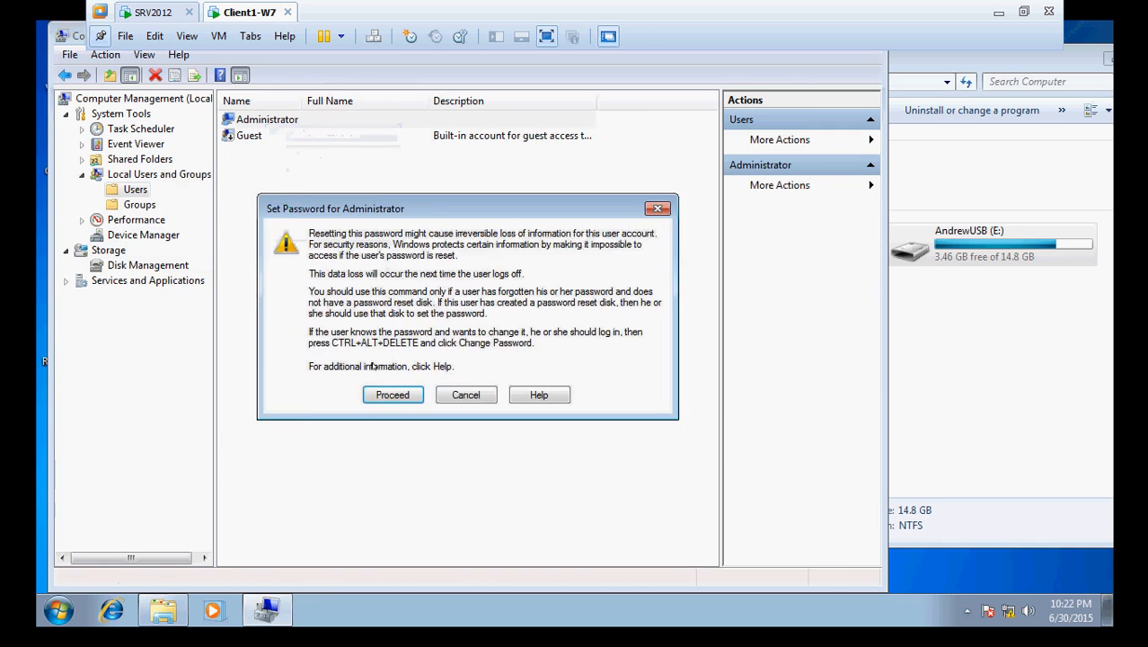
click(375, 395)
text(P)
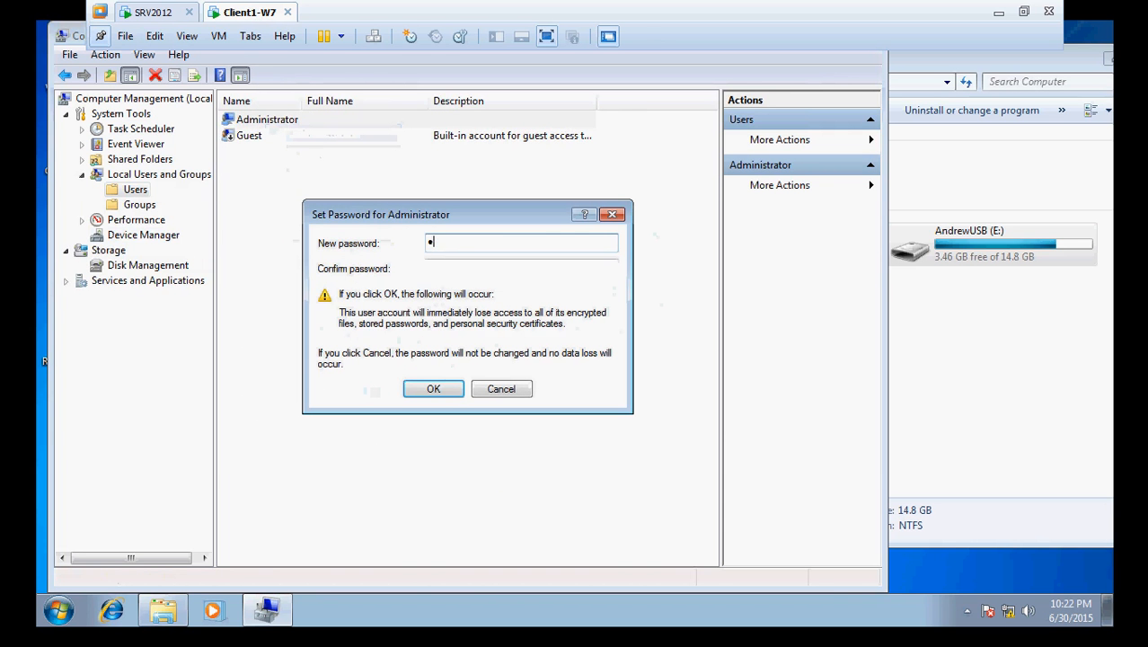
text(@ssw0r)
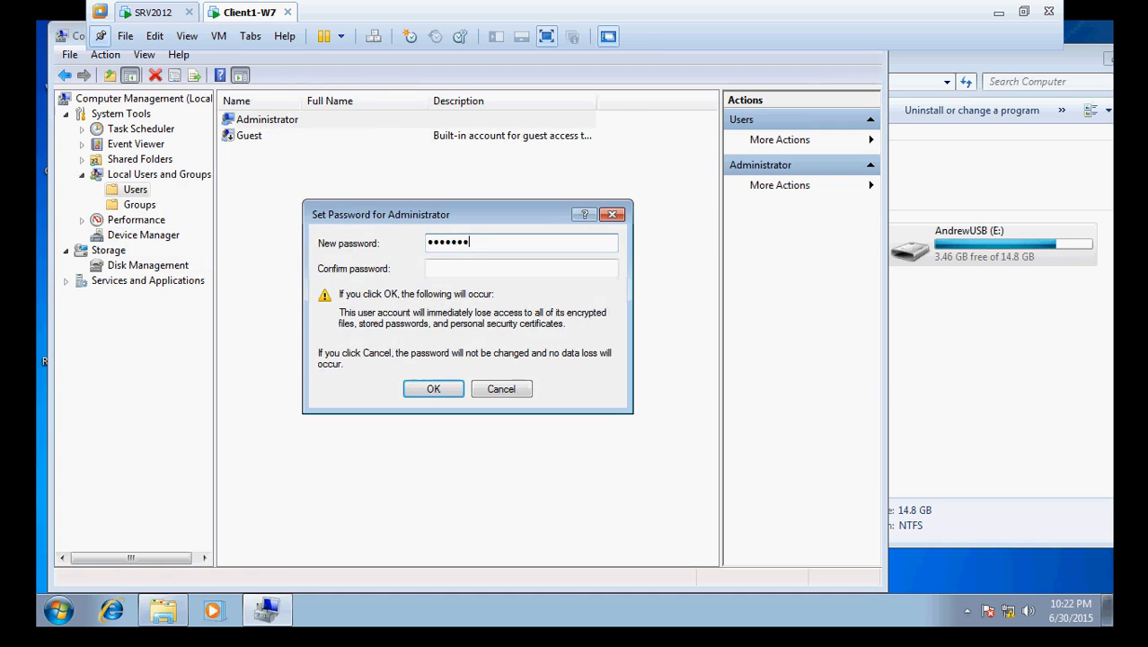
key(Tab)
text(P@ssw0rd12)
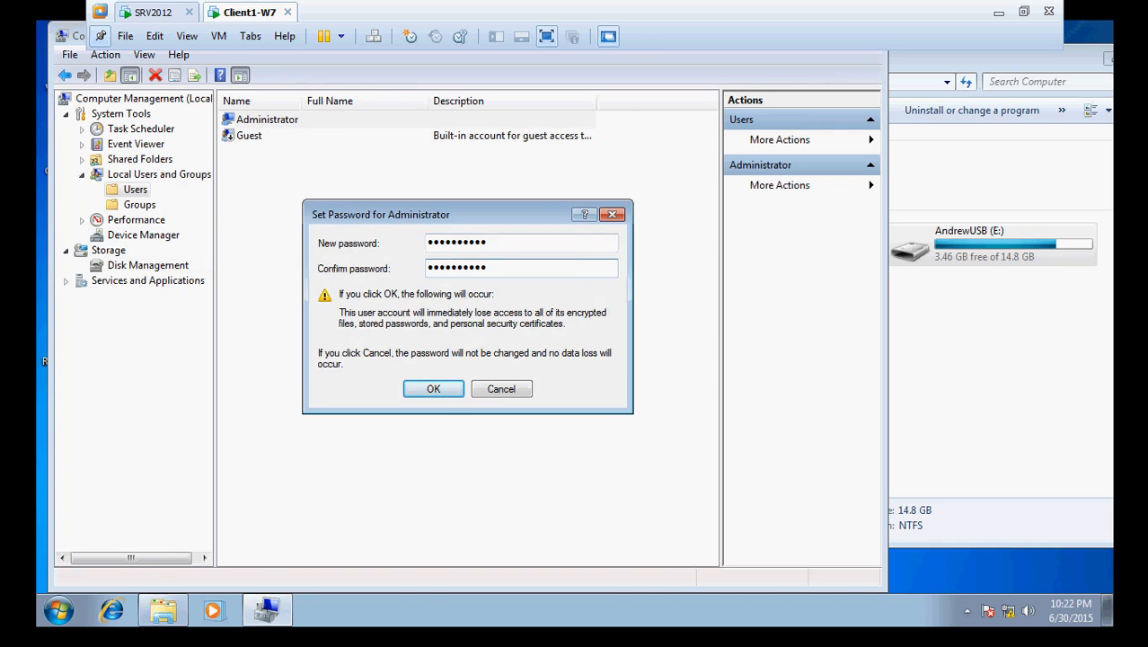
click(436, 388)
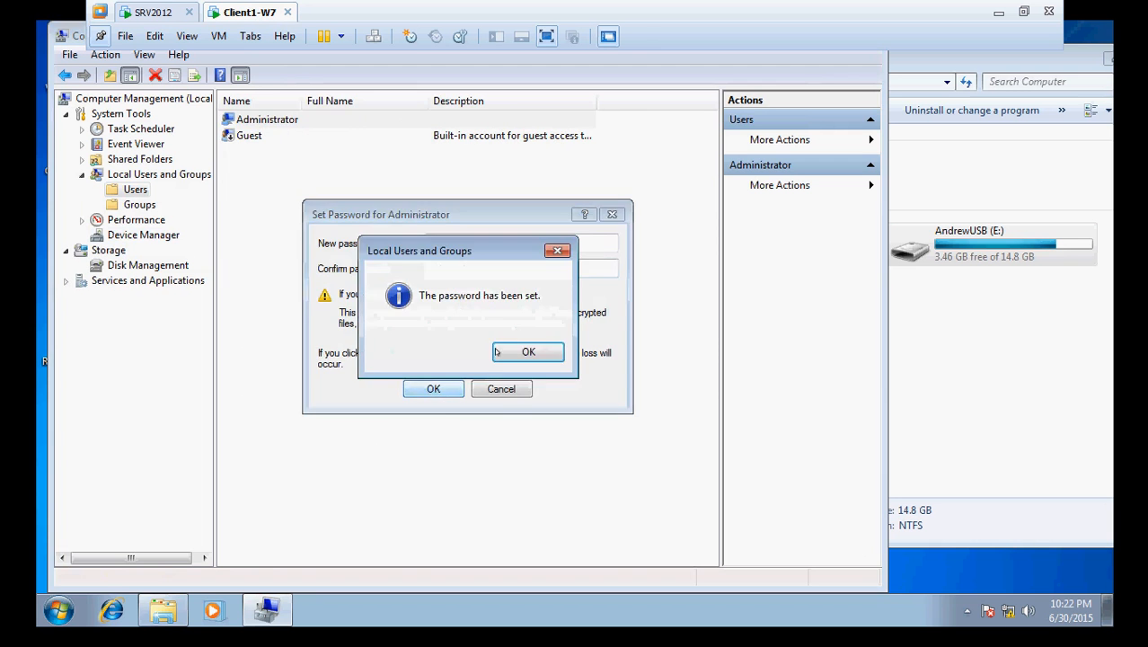
click(518, 344)
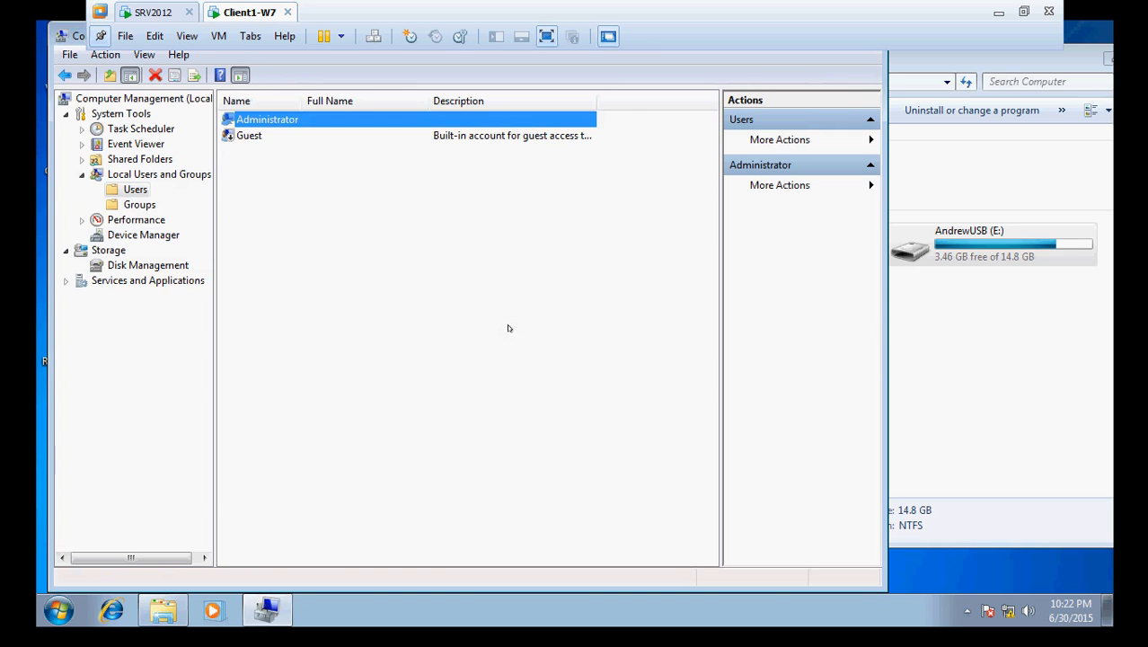
click(507, 328)
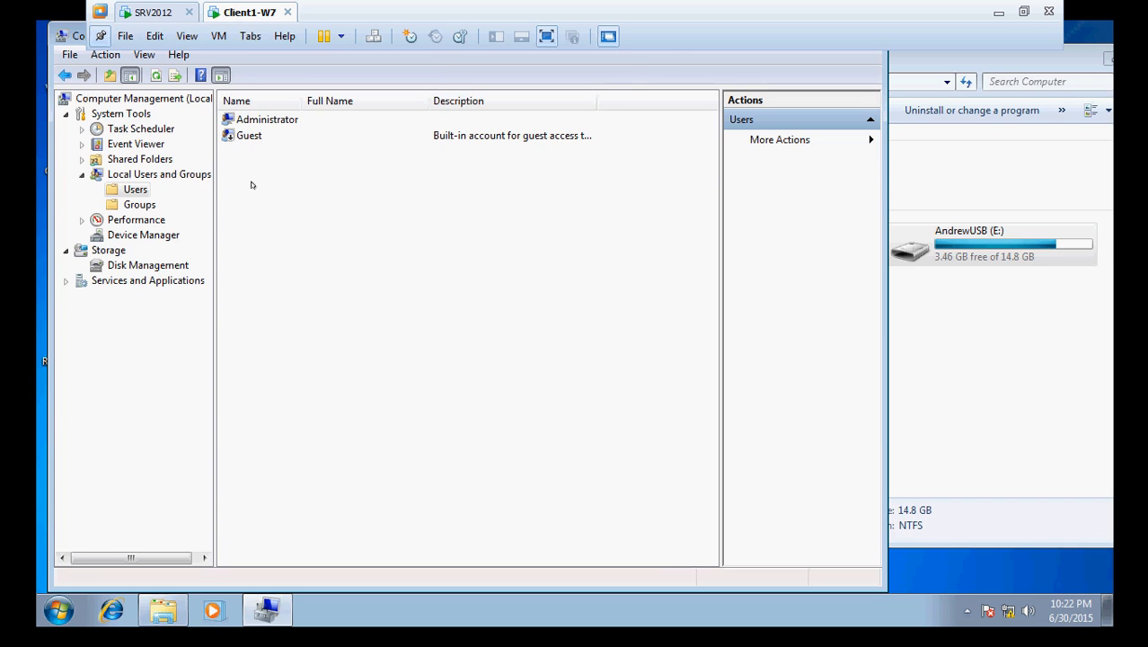
click(254, 123)
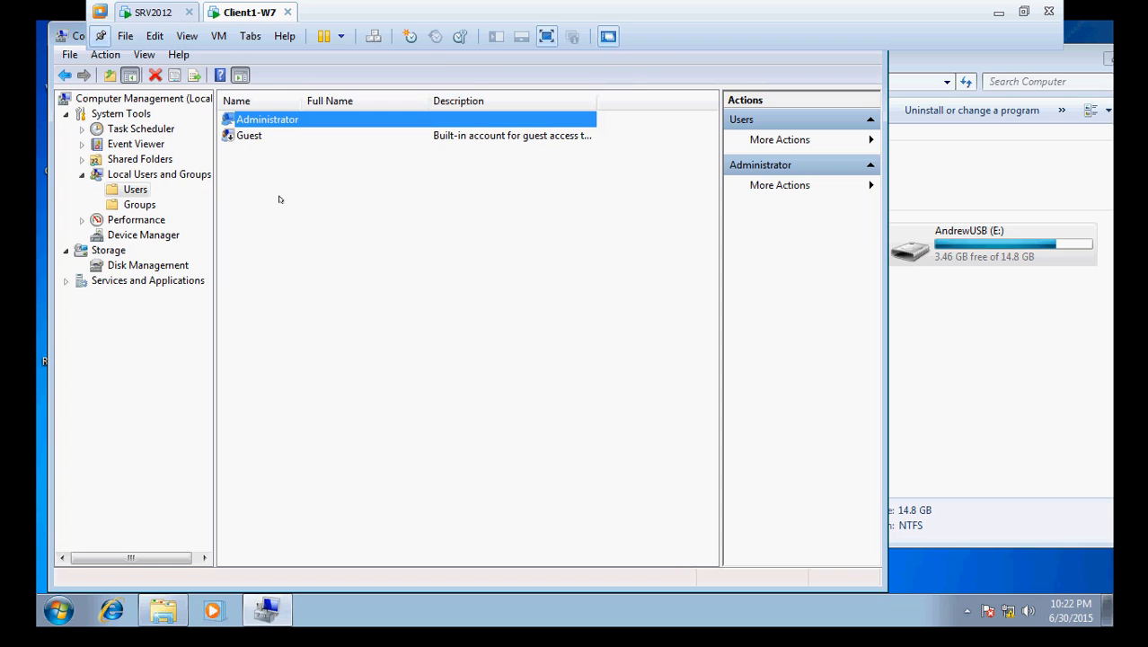
click(117, 207)
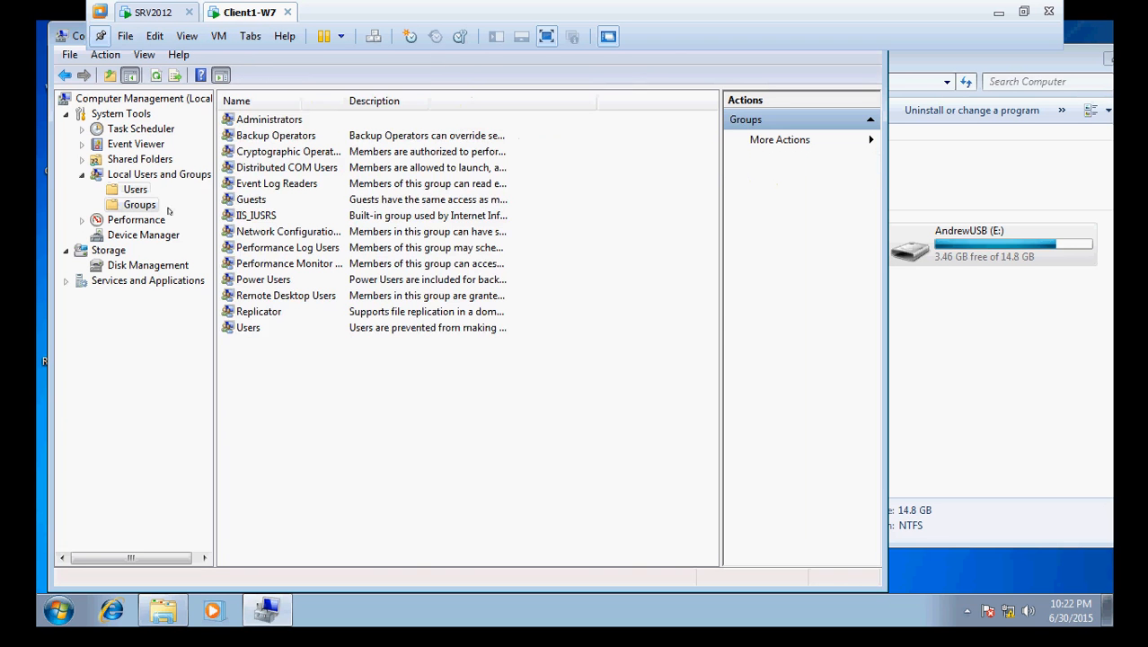
- Check which groups the local Administrator account belongs to, then close its properties
click(135, 190)
click(268, 122)
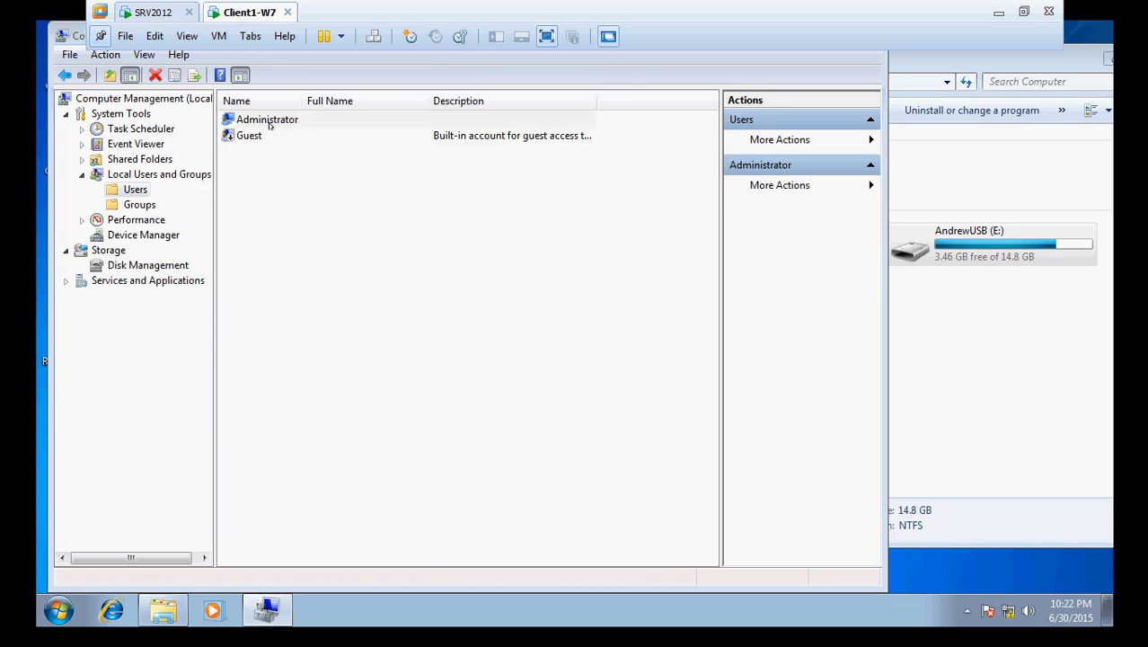
double_click(269, 124)
click(375, 154)
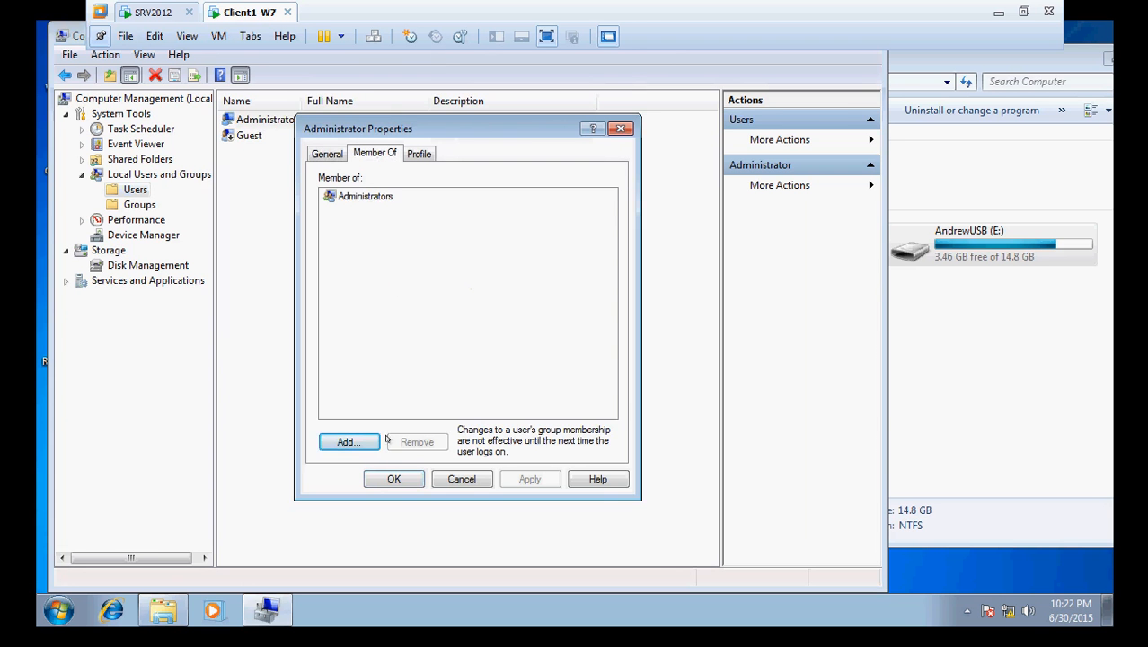
click(478, 479)
- Remove CONTOSO\IT_Administrator_User and CONTOSO\Domain Admins from the local Administrators group, then return to SRV2012
click(135, 205)
click(256, 122)
double_click(256, 122)
click(388, 314)
click(418, 441)
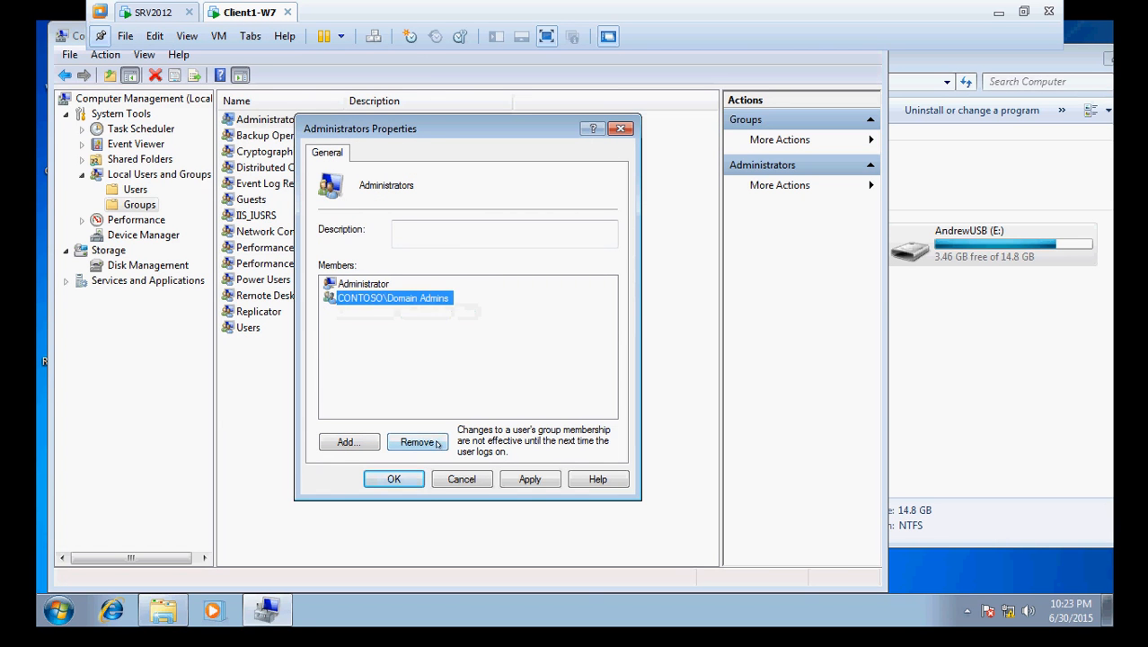
click(437, 443)
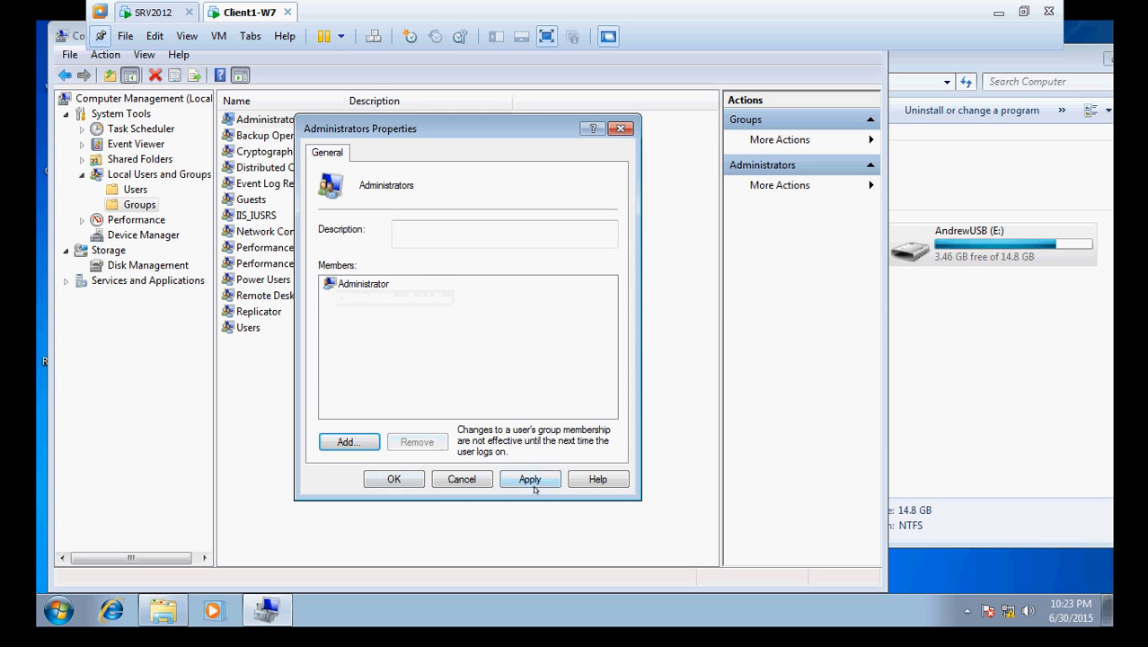
click(529, 479)
click(394, 478)
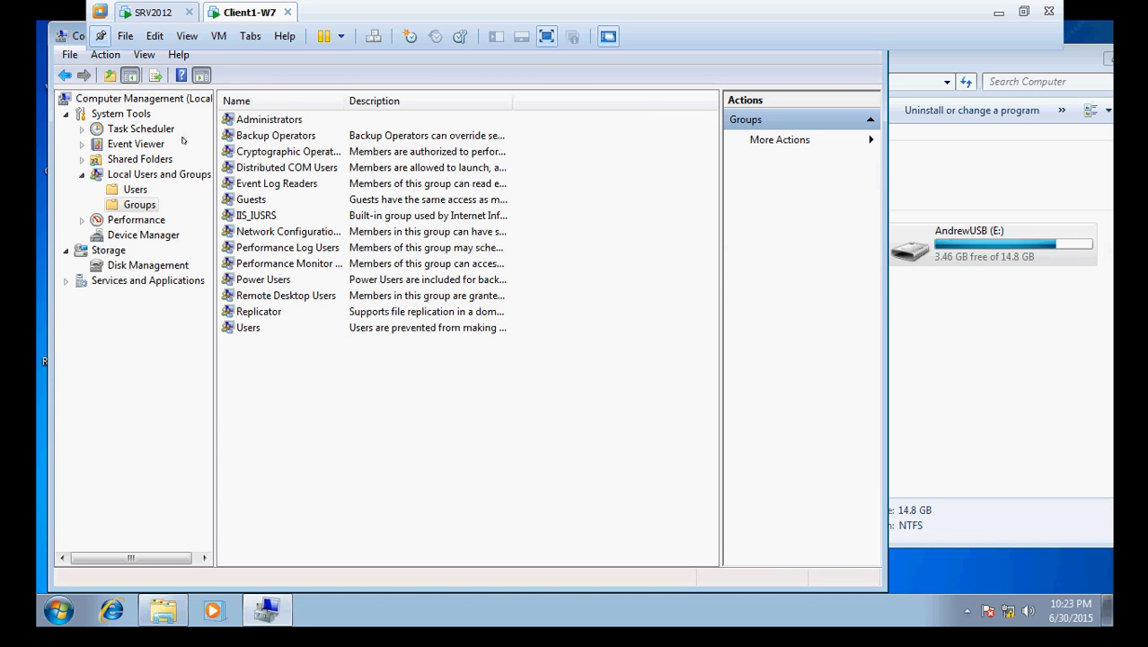
click(115, 192)
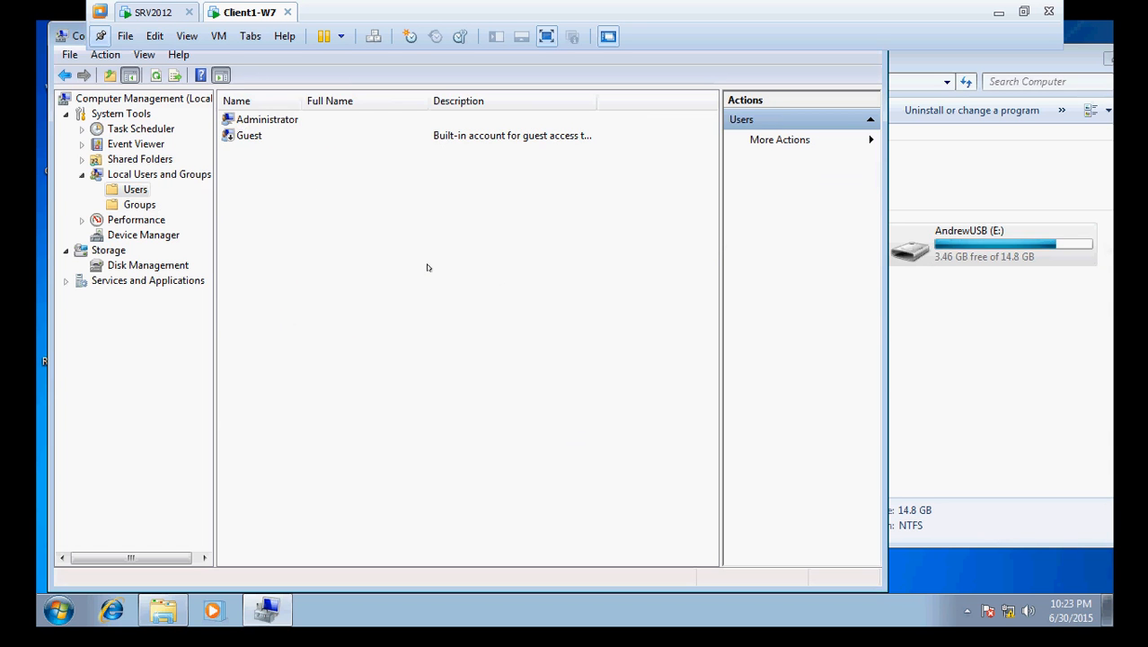
click(148, 12)
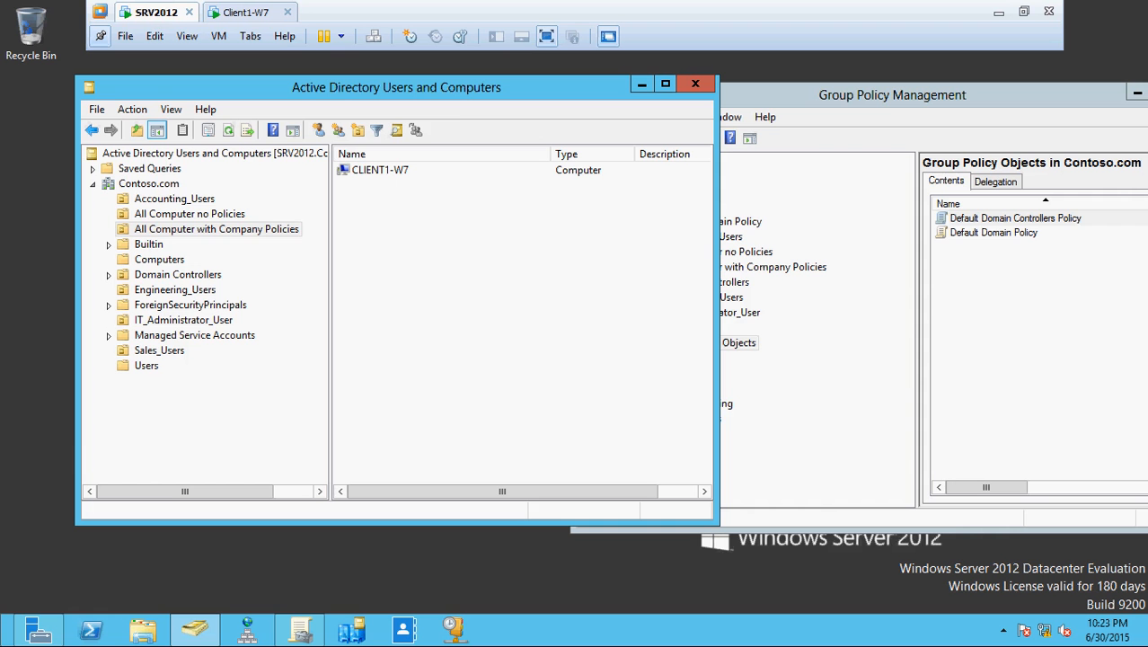
- Verify CLIENT1-W7 is listed in All Computer with Company Policies, then restore Group Policy Management from the taskbar
click(224, 236)
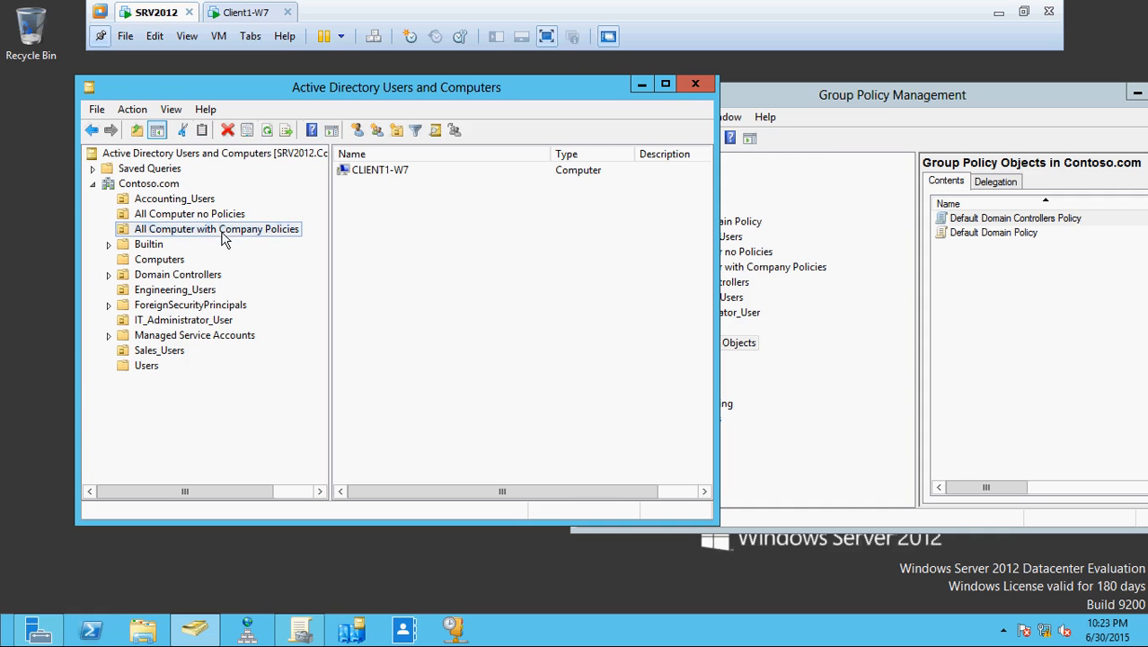
click(486, 339)
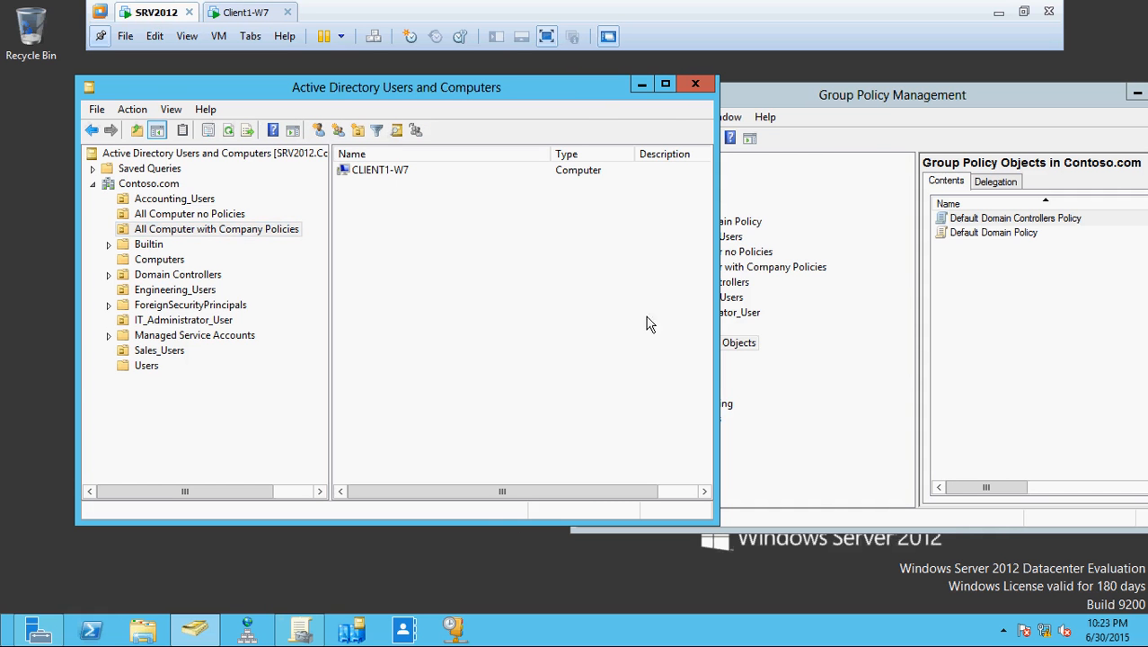
click(760, 95)
drag(746, 101, 434, 79)
click(873, 70)
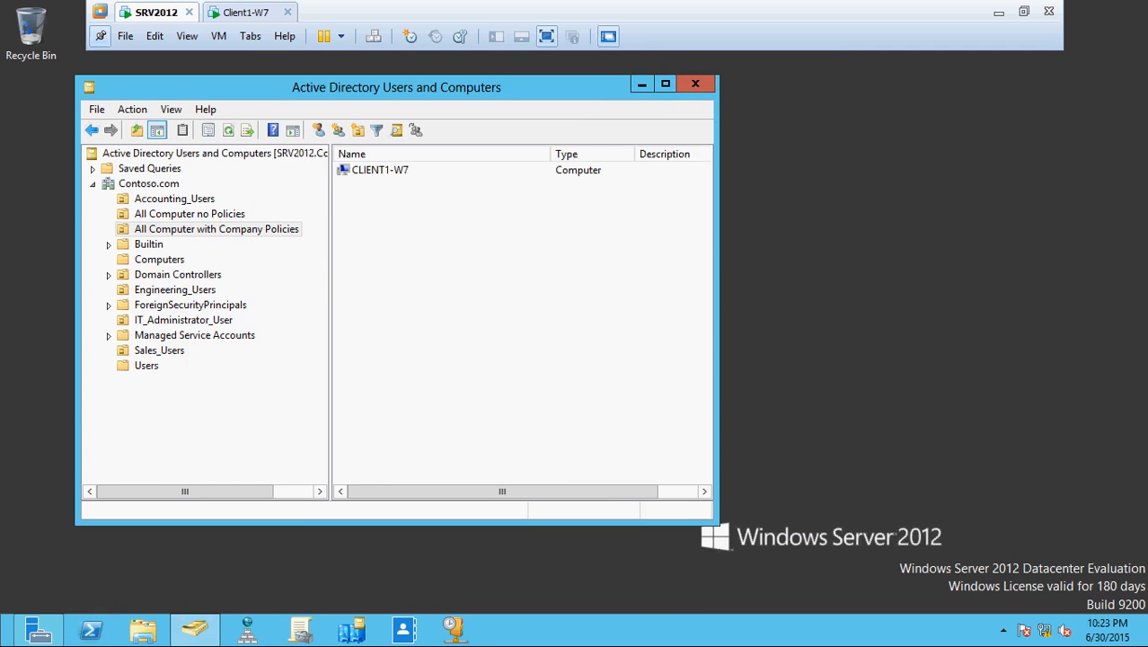
click(305, 634)
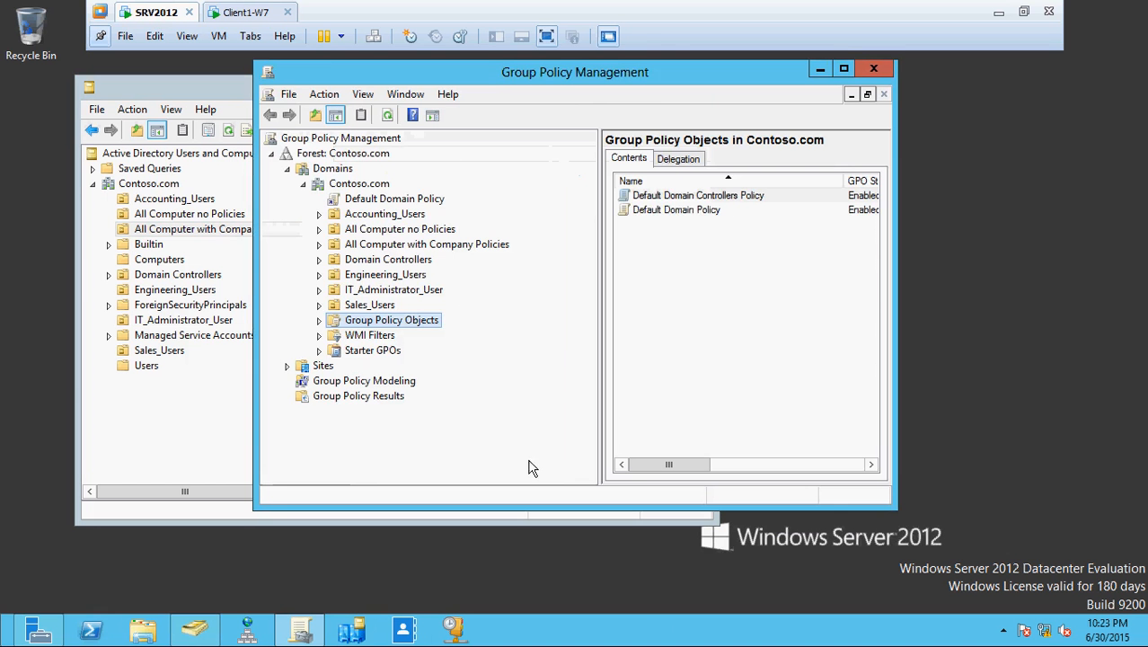
- Maximize Group Policy Management and create the GPO 'Contoso Local Admin Security Policy' under Group Policy Objects
drag(490, 75, 530, 92)
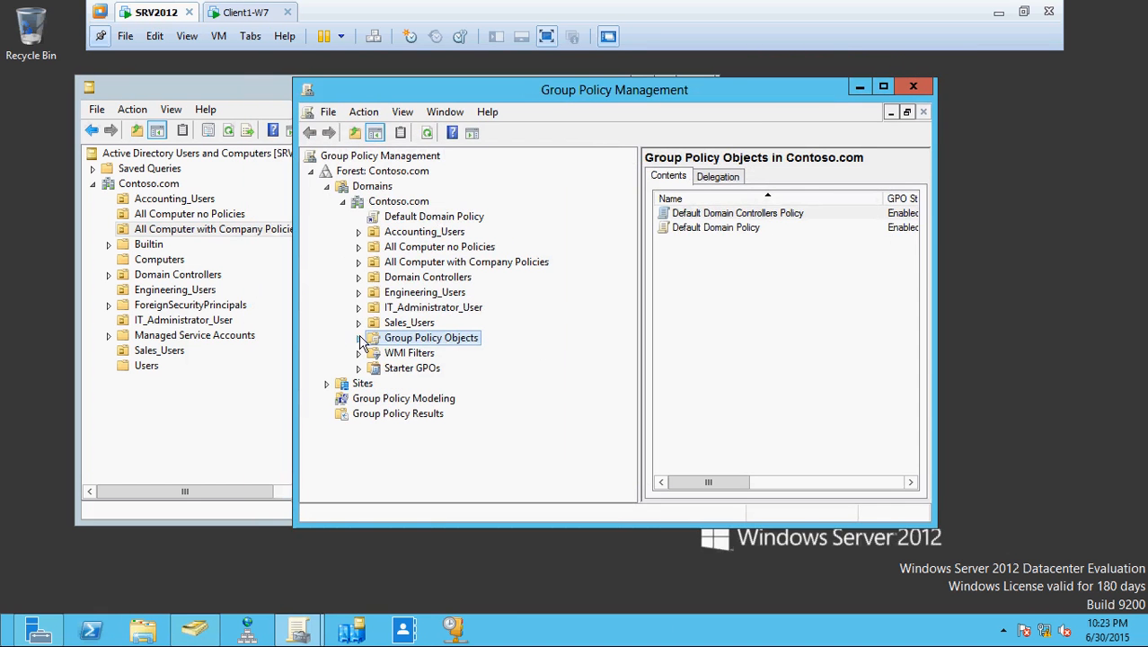
click(883, 86)
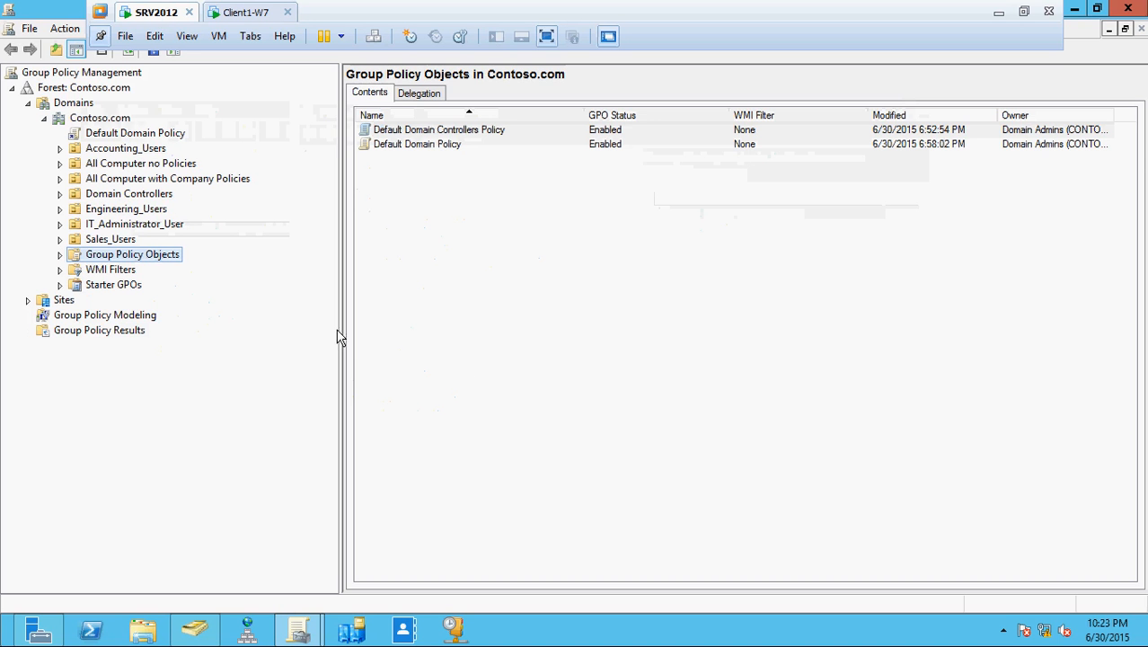
click(59, 254)
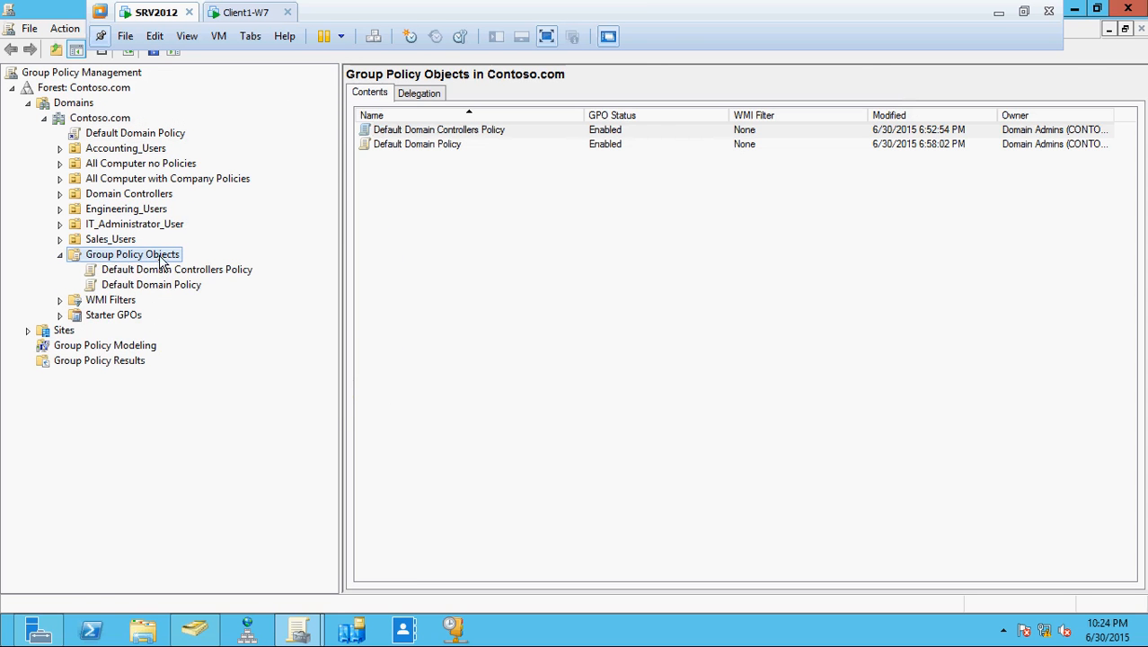
right_click(161, 259)
click(190, 270)
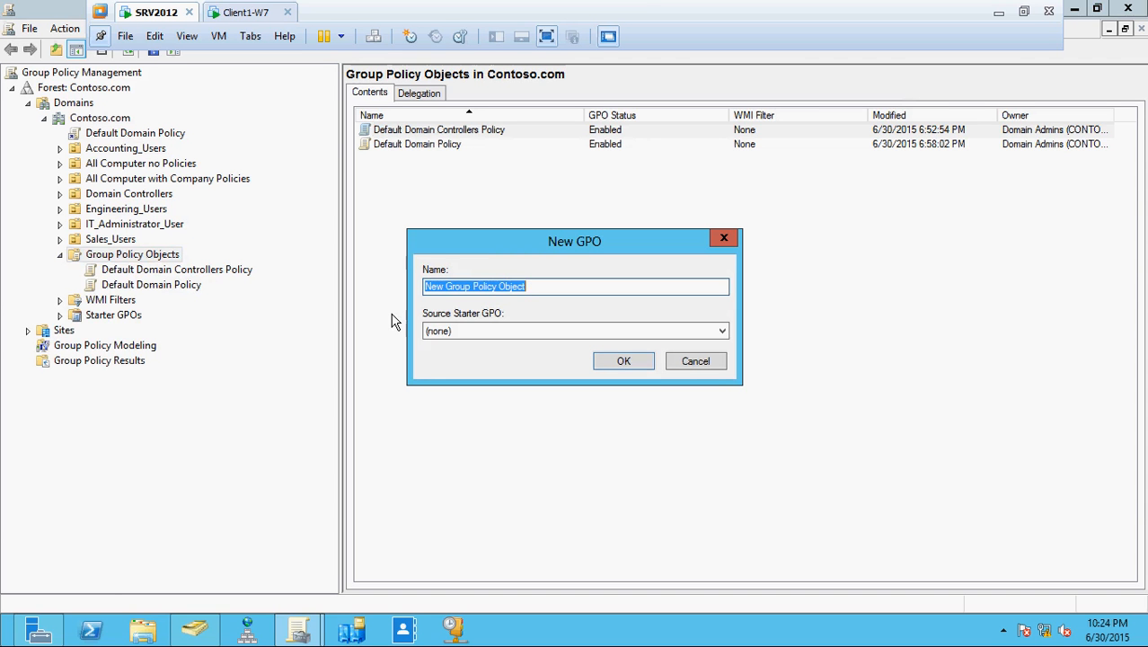
text(ontoso)
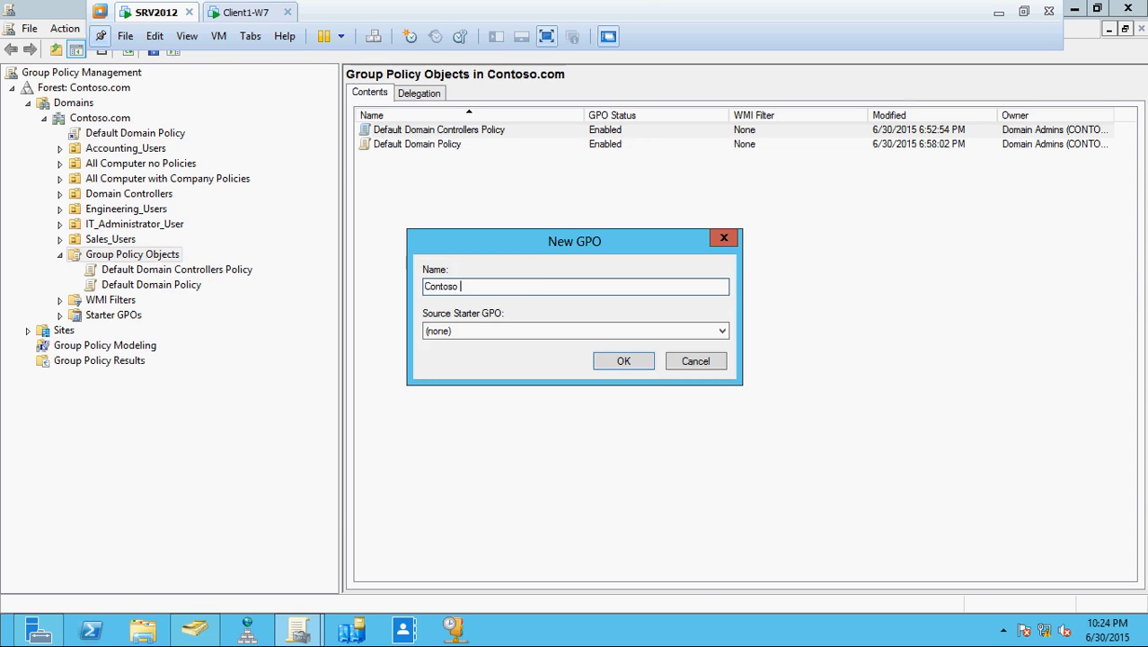
text( Secu)
key(BackSpace)
key(BackSpace)
key(BackSpace)
key(BackSpace)
key(BackSpace)
key(BackSpace)
text(Local Admin Security Policy)
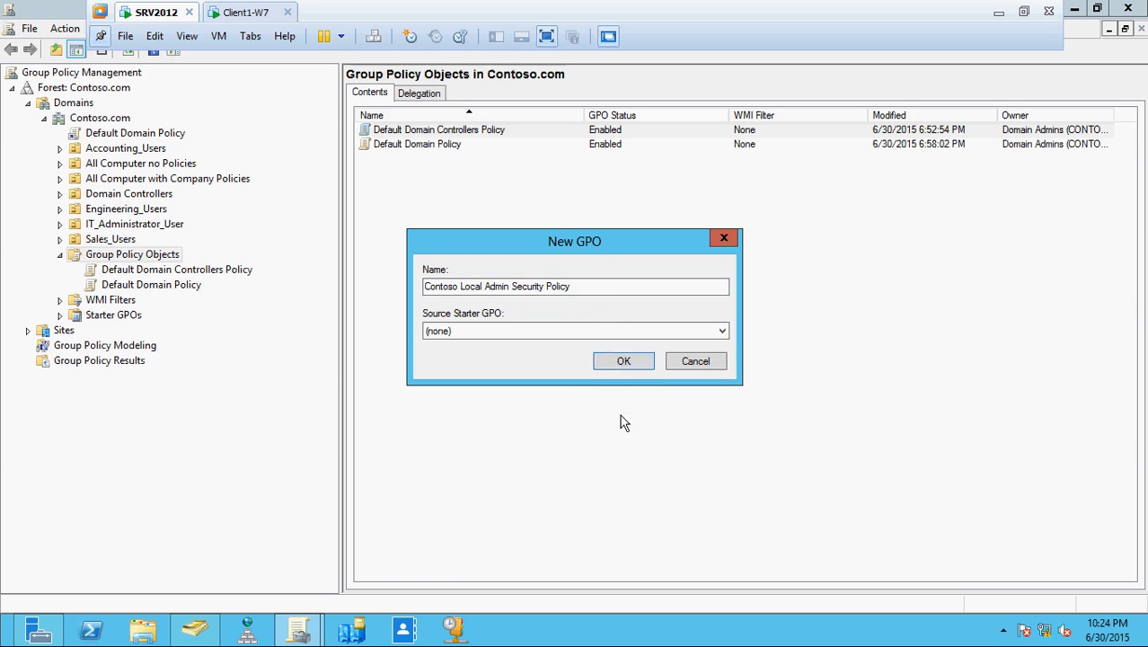
click(622, 364)
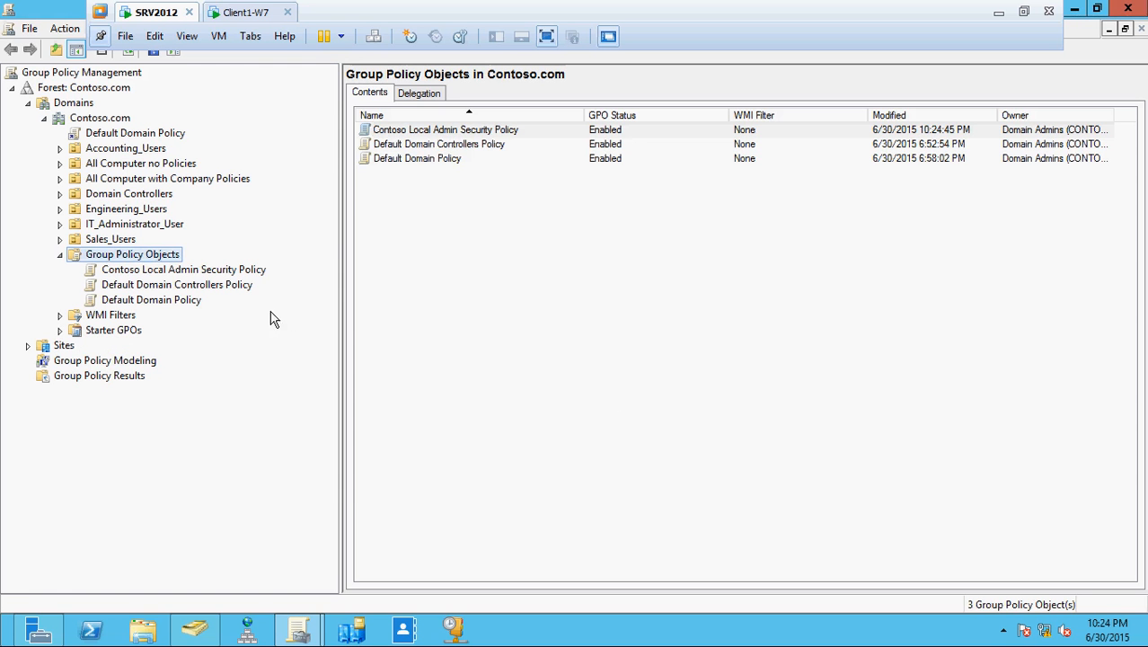
right_click(227, 269)
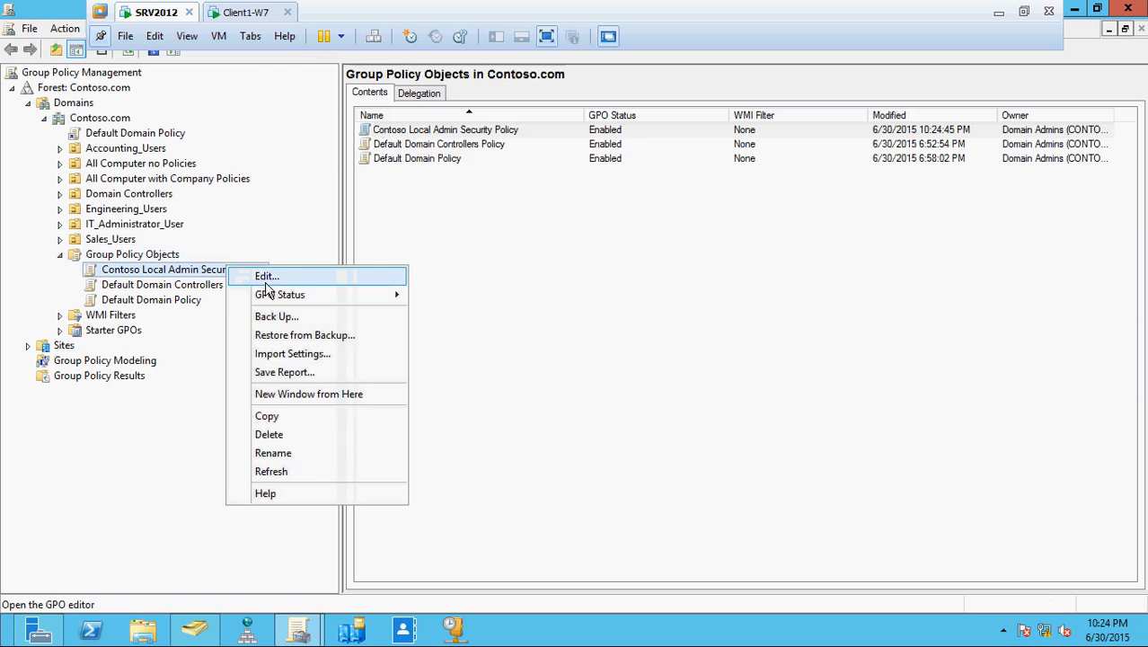
- Edit the new GPO in a maximized editor, collapsing User Configuration and widening the tree pane
click(268, 276)
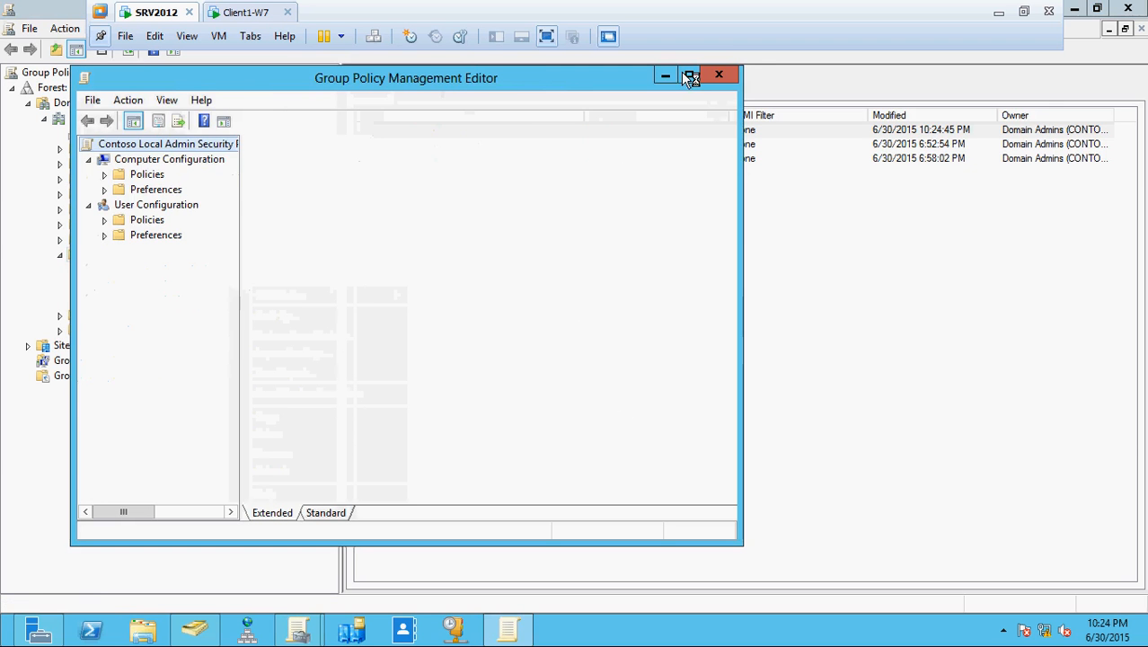
click(689, 75)
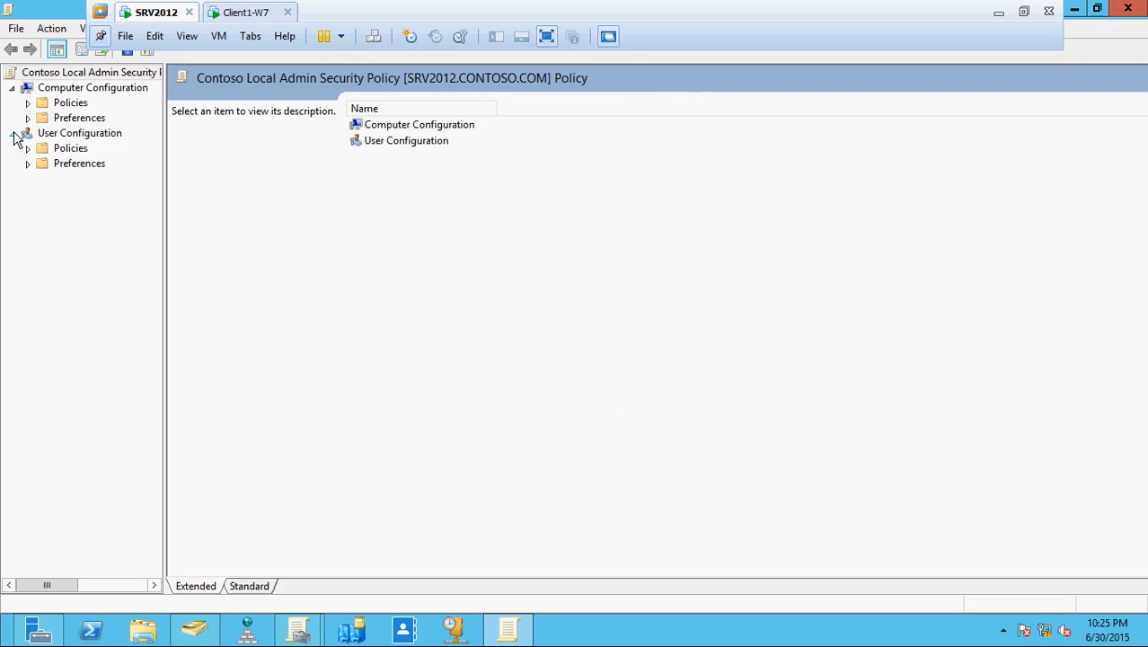
click(12, 135)
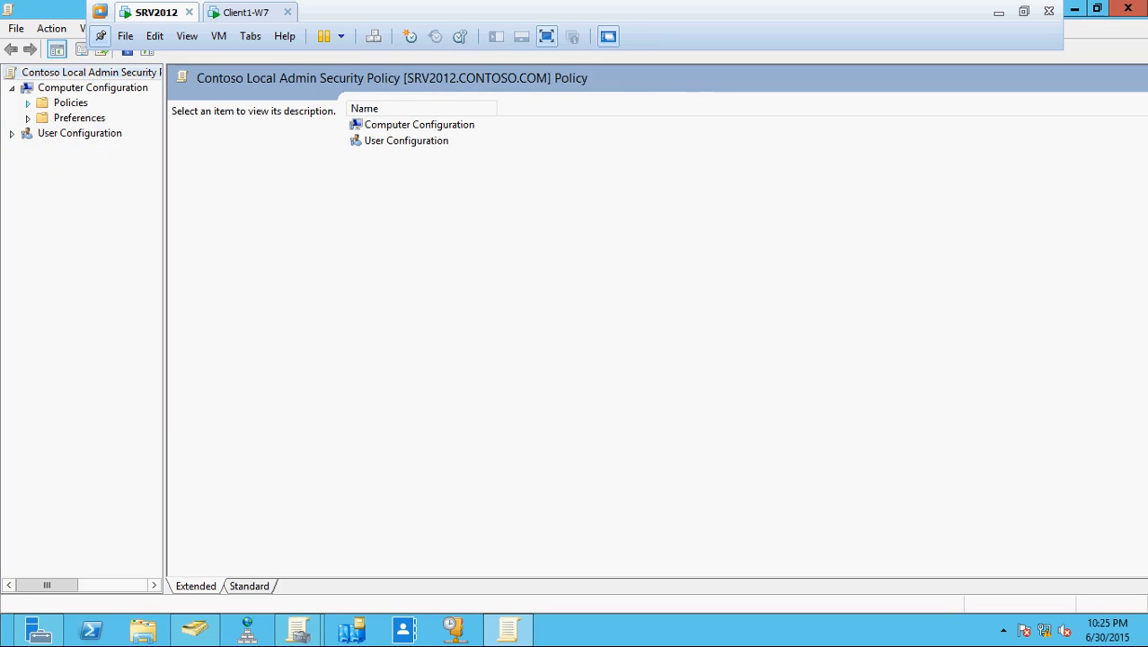
click(27, 103)
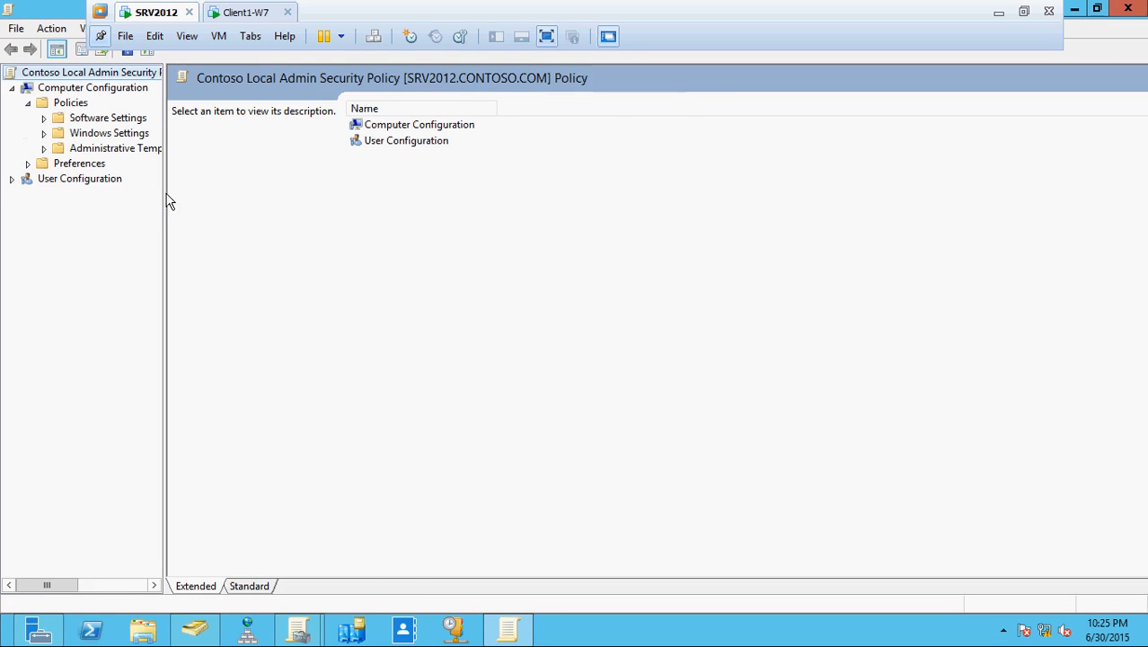
drag(164, 196, 309, 198)
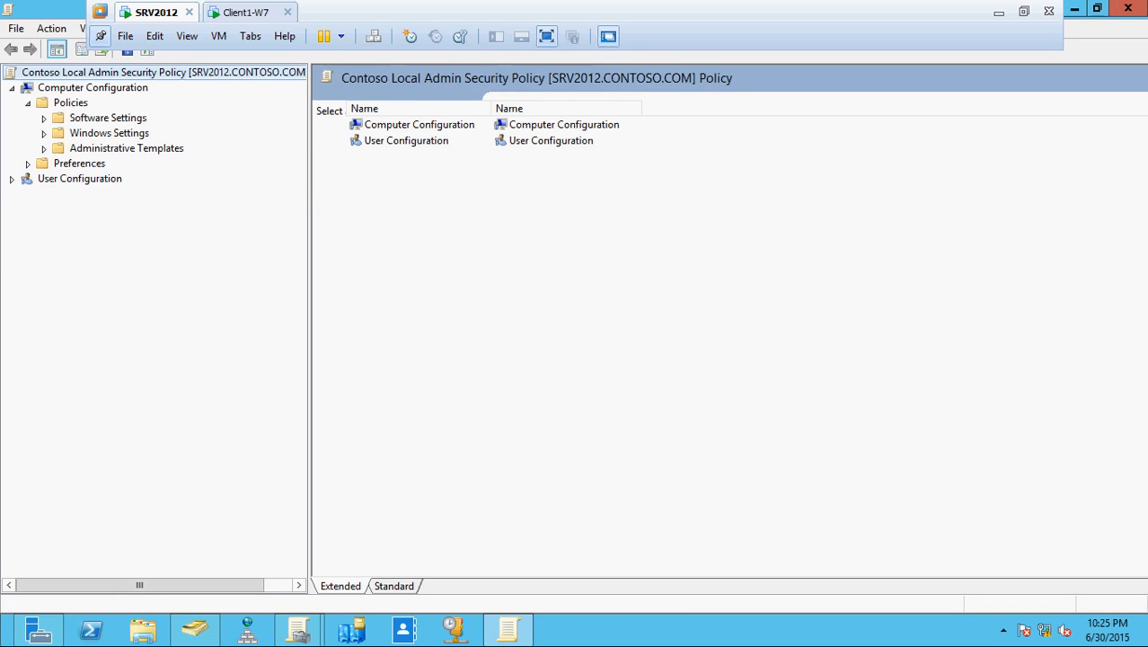
click(43, 149)
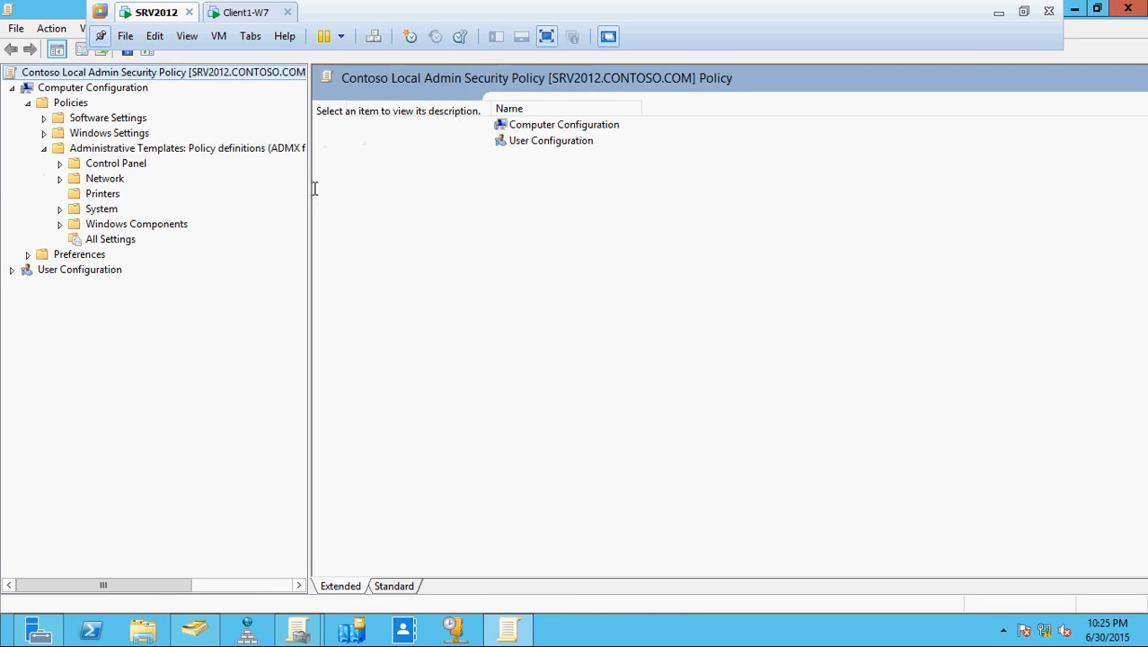
drag(308, 189, 379, 208)
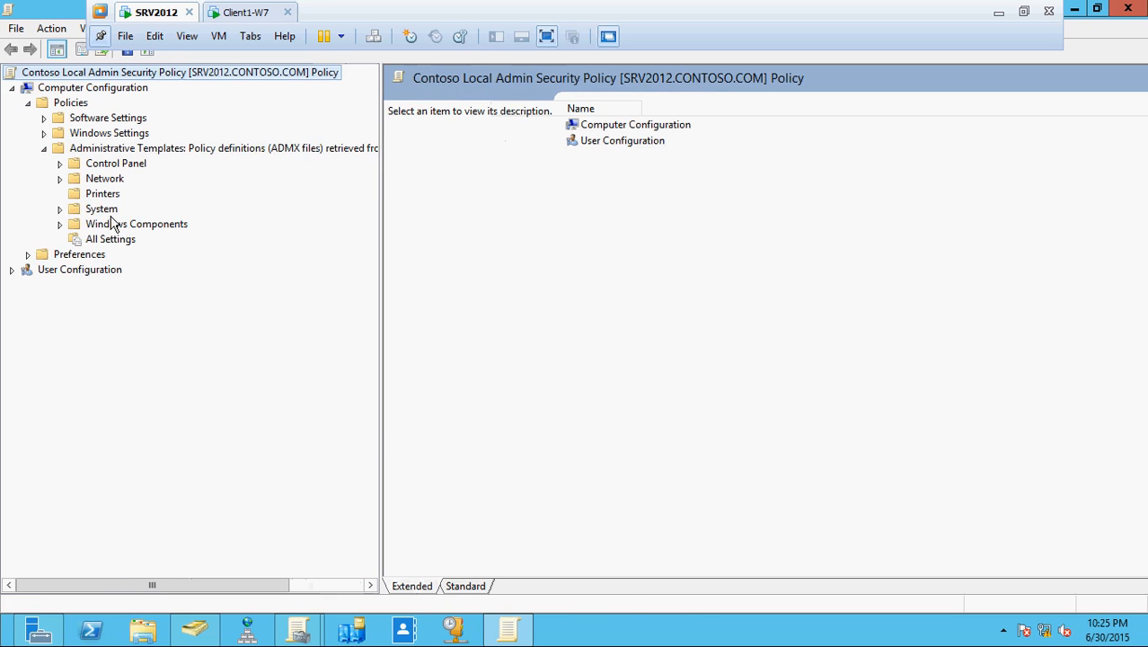
- Navigate Computer Configuration > Preferences > Control Panel Settings > Local Users and Groups
click(60, 209)
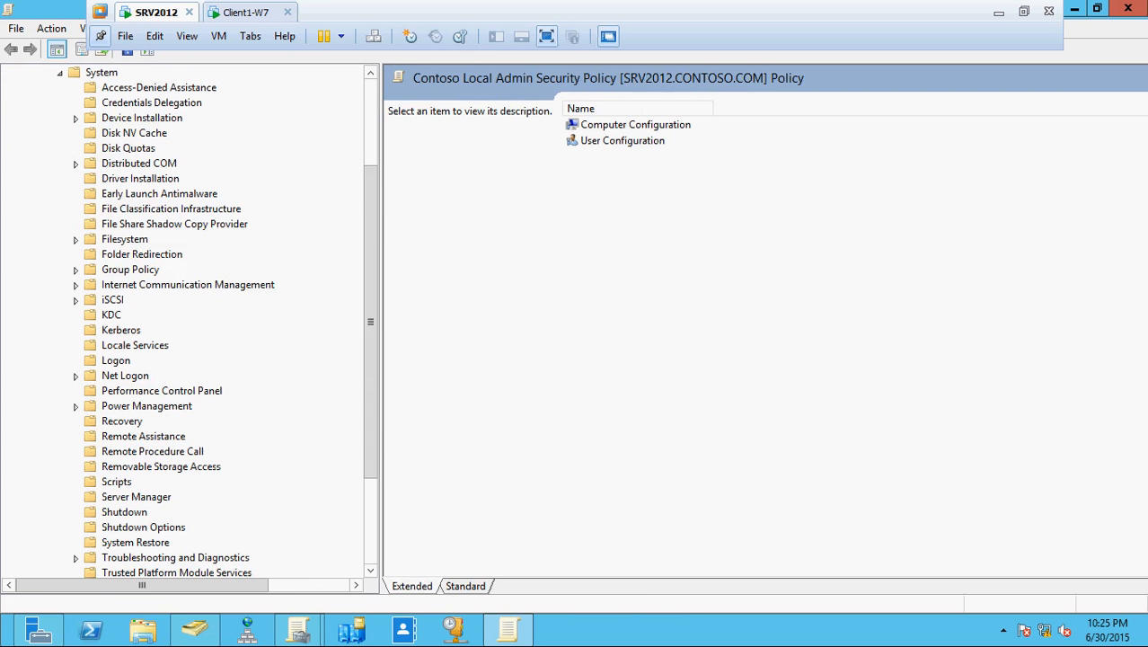
drag(372, 327, 210, 136)
click(60, 209)
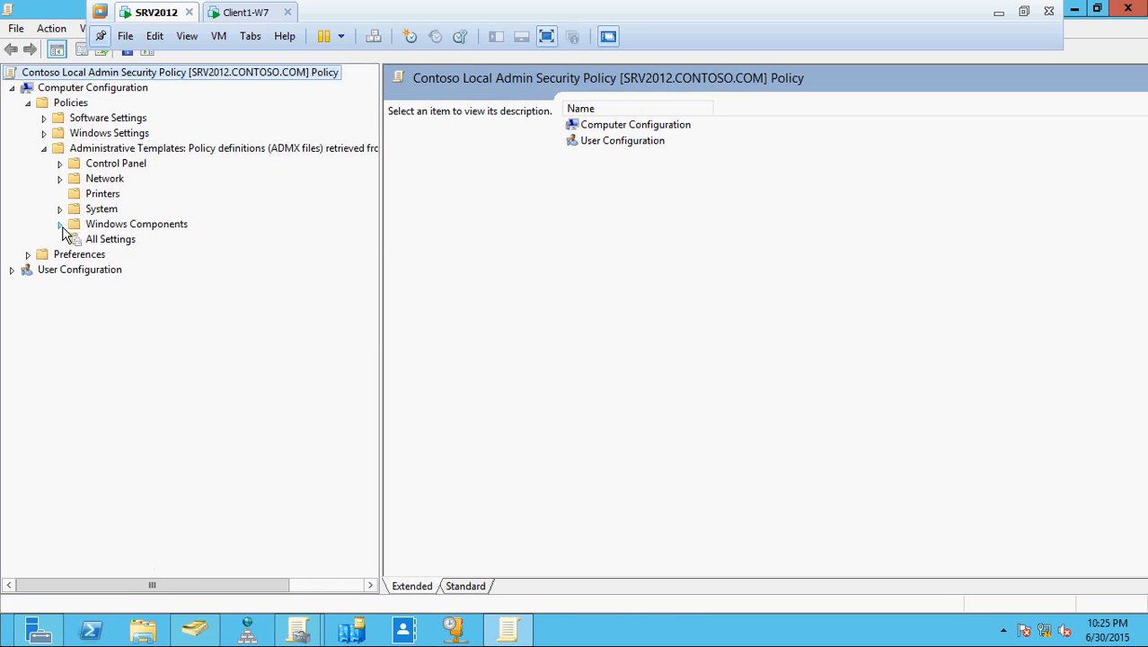
click(60, 225)
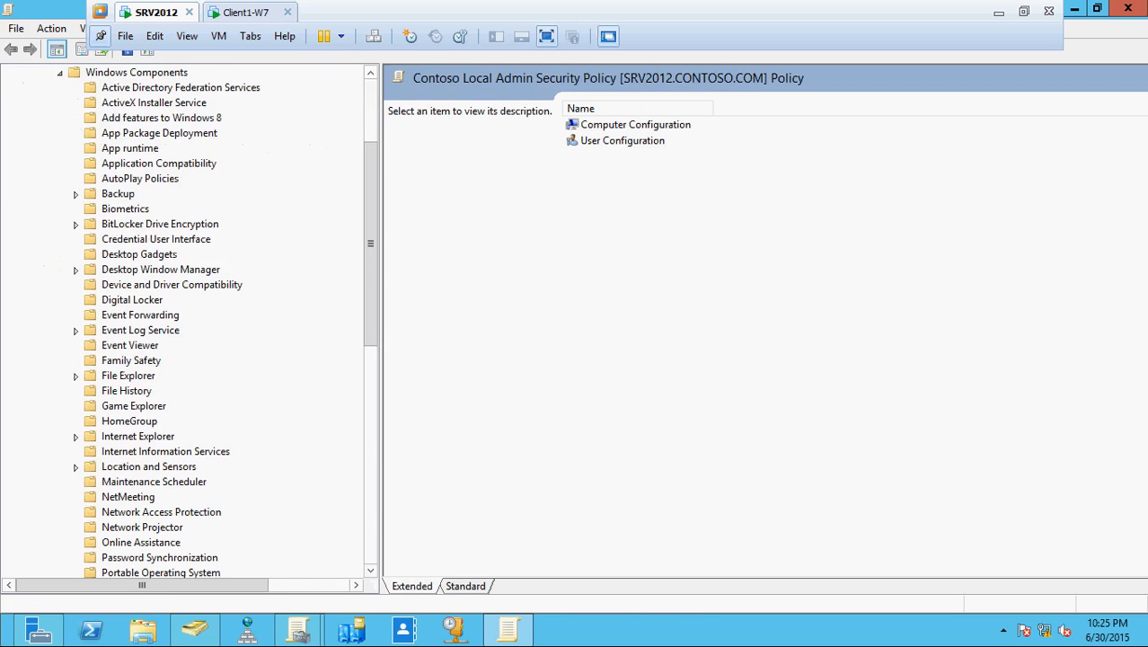
click(60, 73)
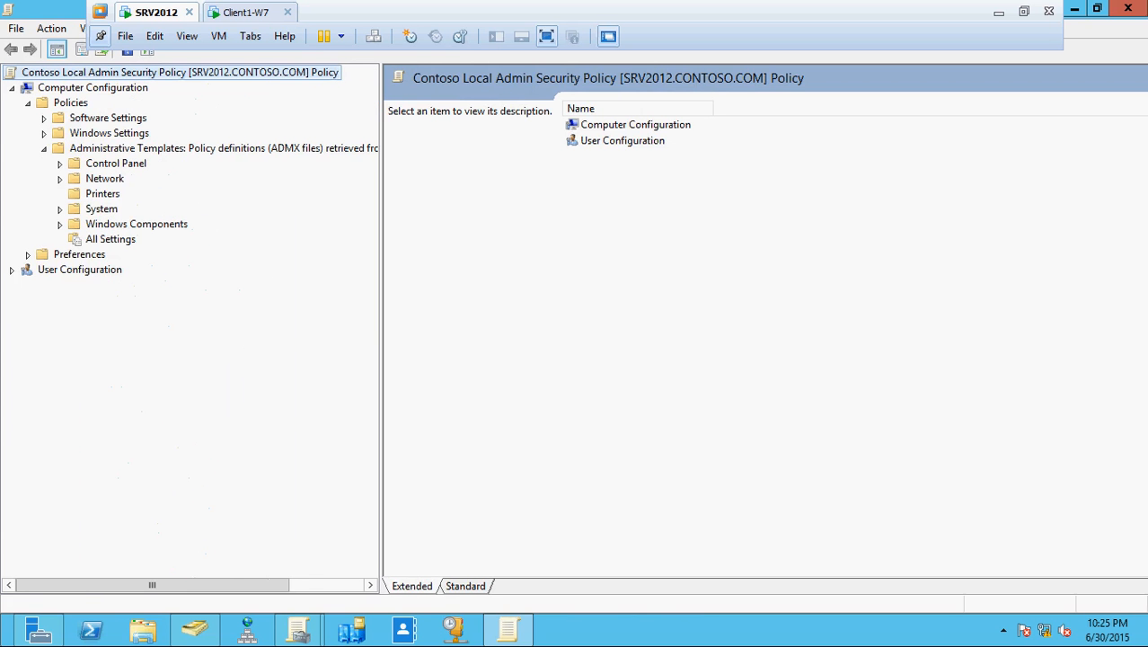
click(27, 255)
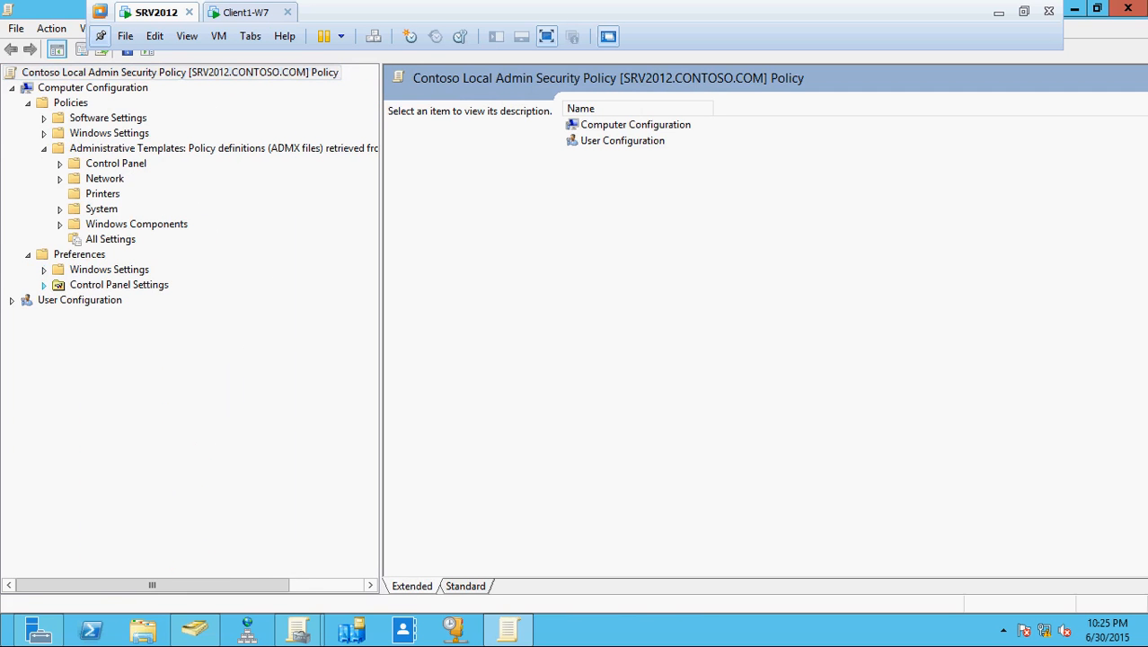
click(43, 284)
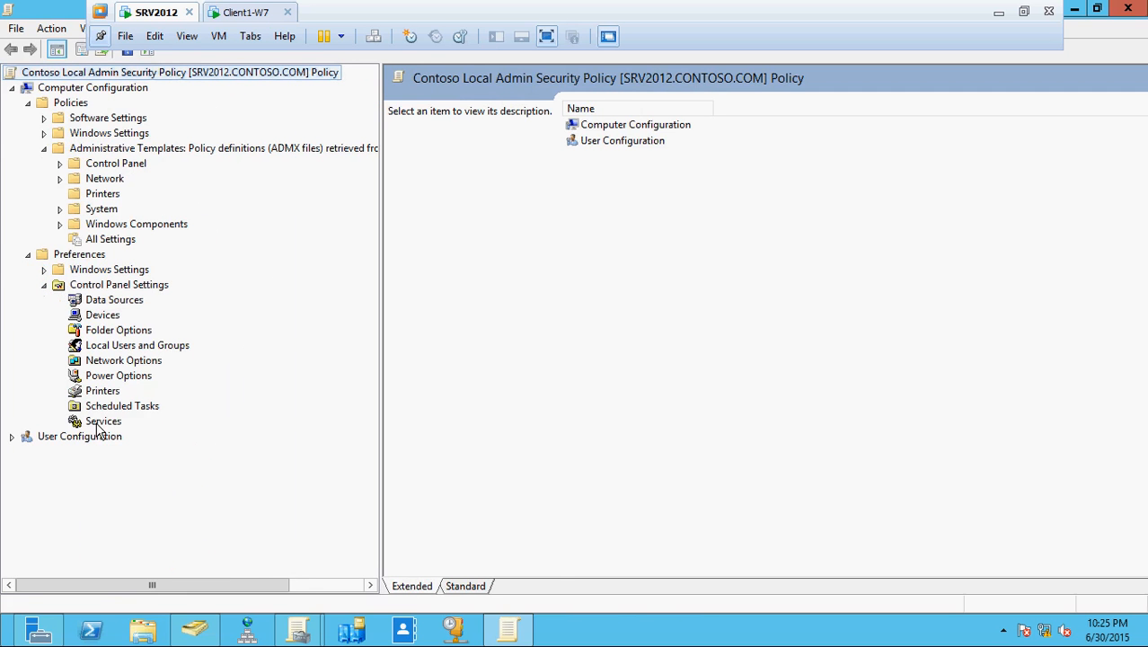
click(133, 347)
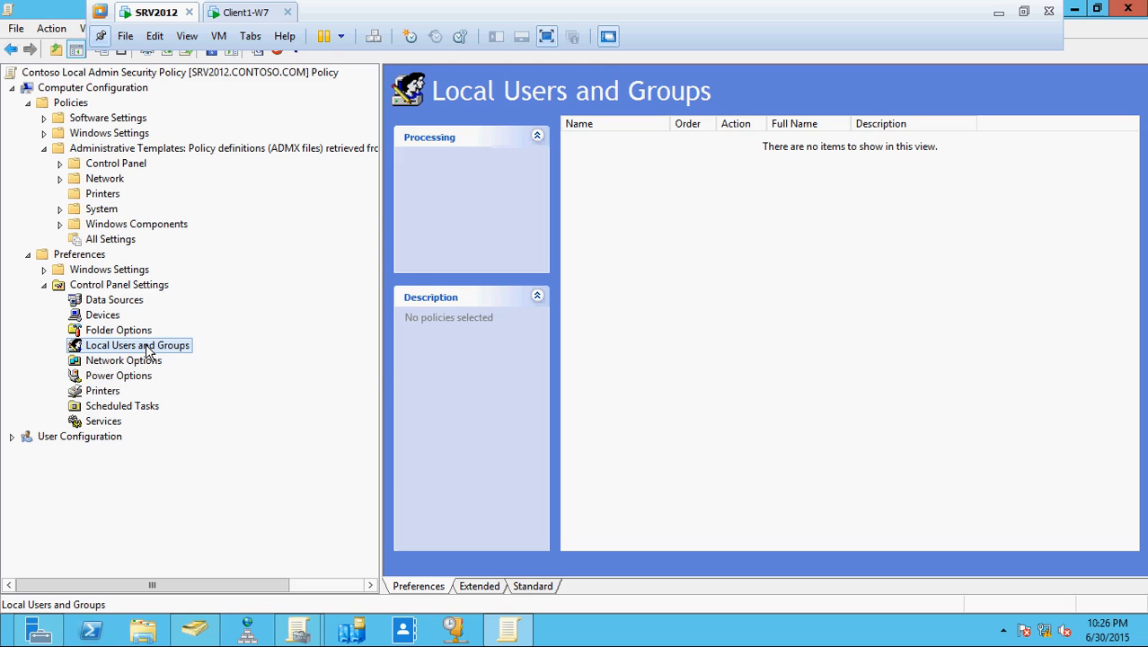
- Create a new local user item named ITContosoAdministrator with description 'IT Group Of Administrator'
right_click(148, 350)
mouse_move(223, 359)
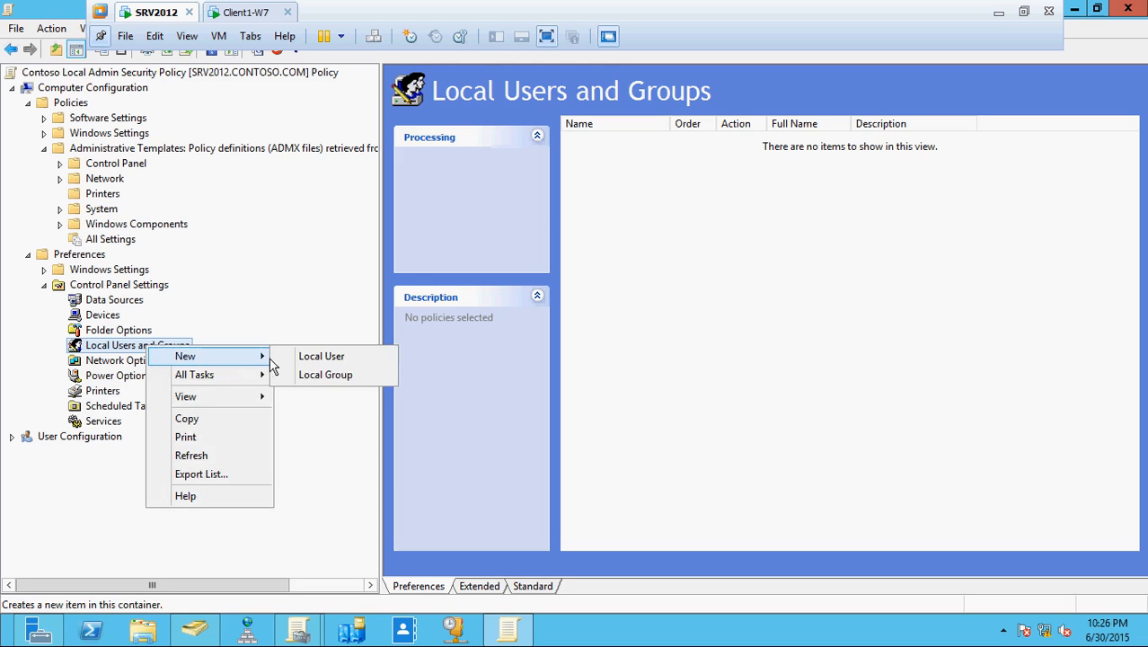
click(304, 358)
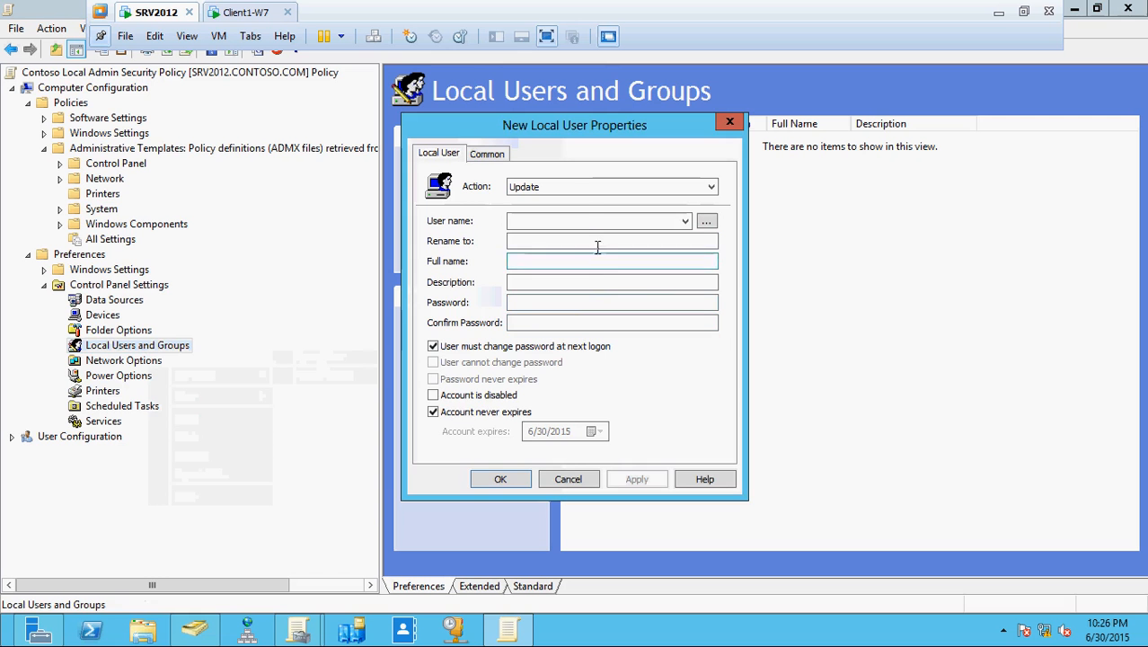
click(586, 221)
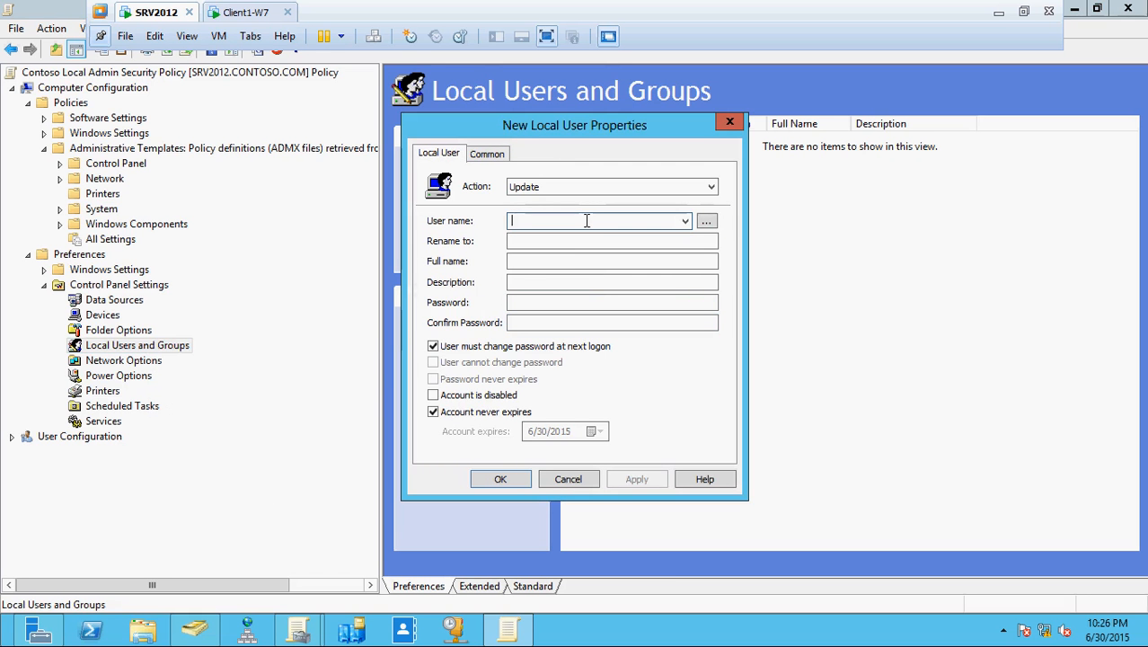
click(239, 14)
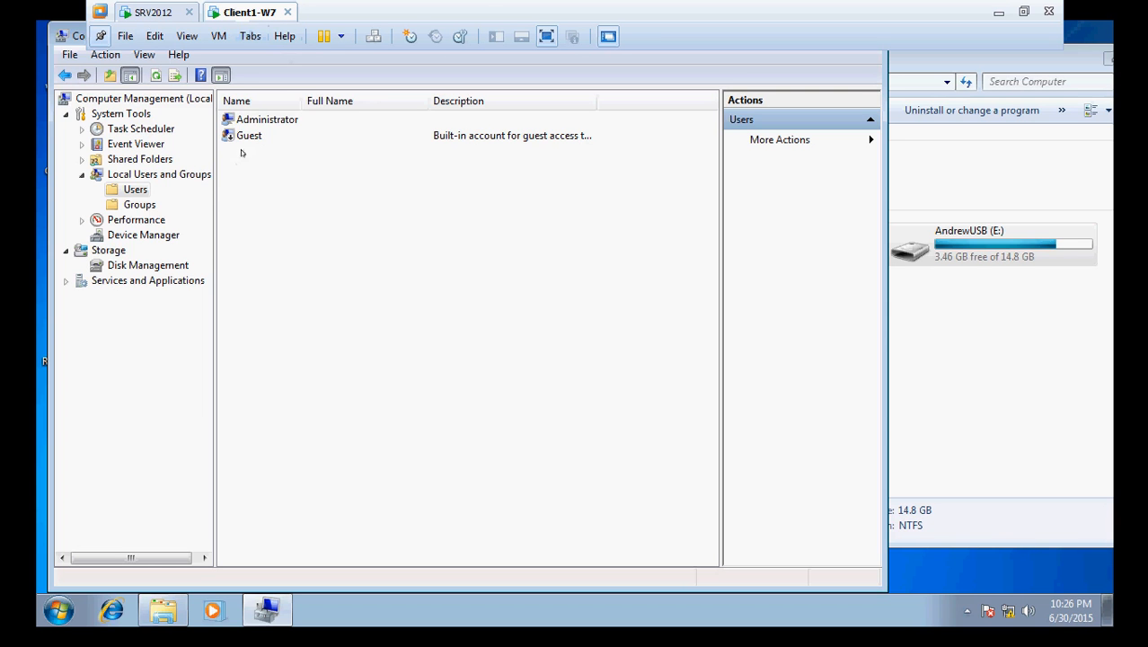
click(155, 13)
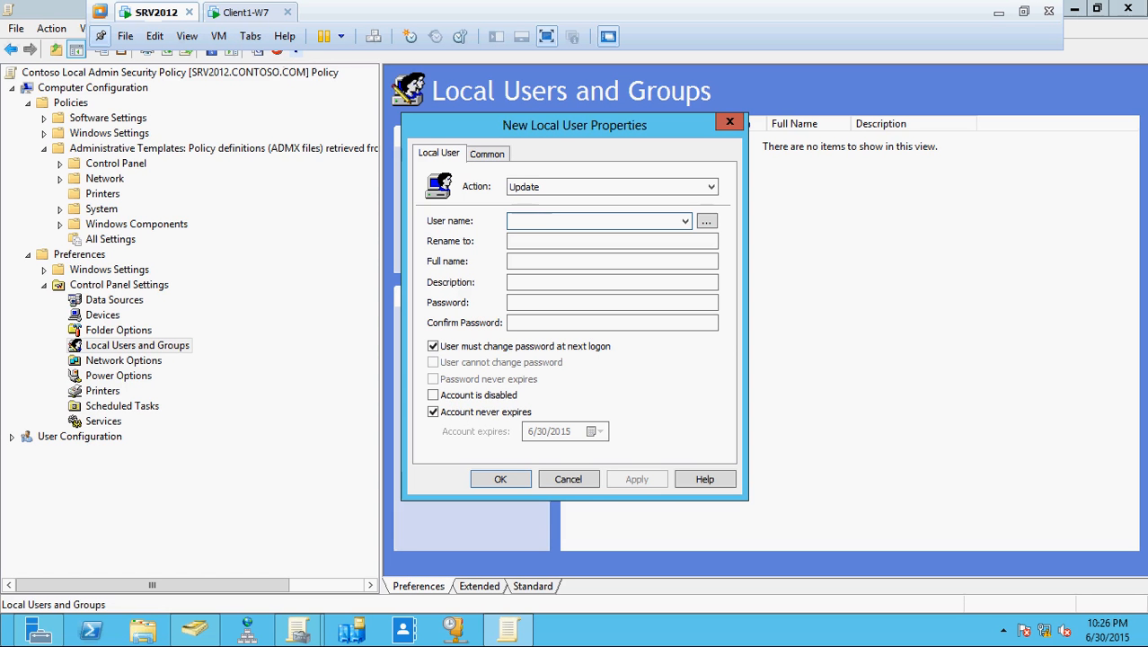
text(ITCont)
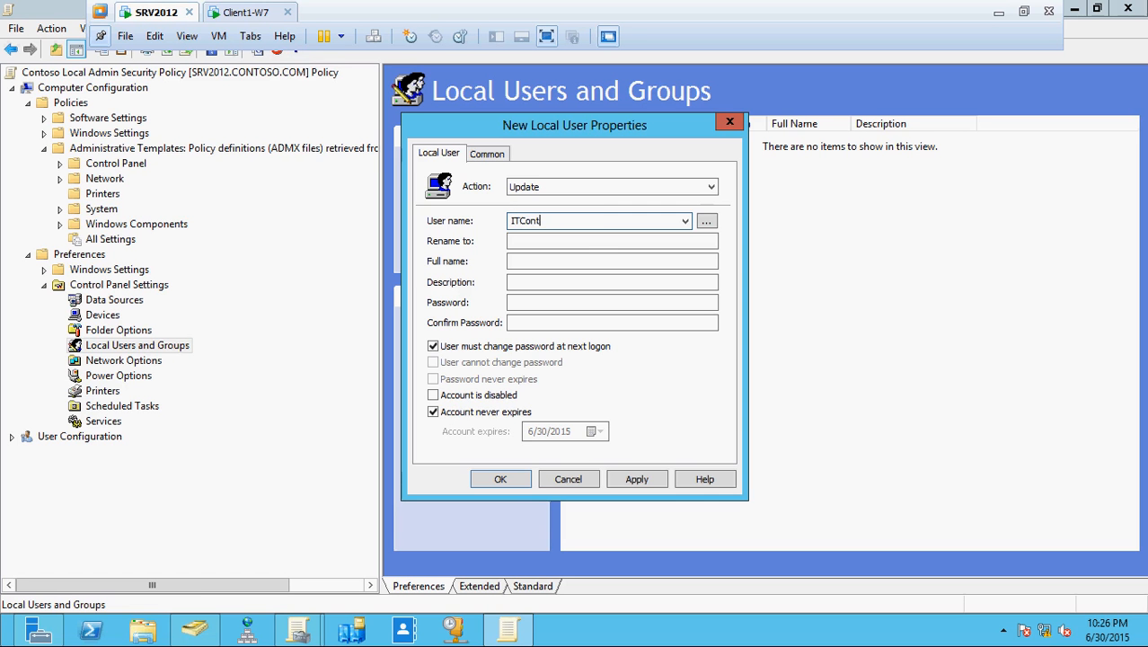
text(osoAdministrator)
click(520, 281)
text(I)
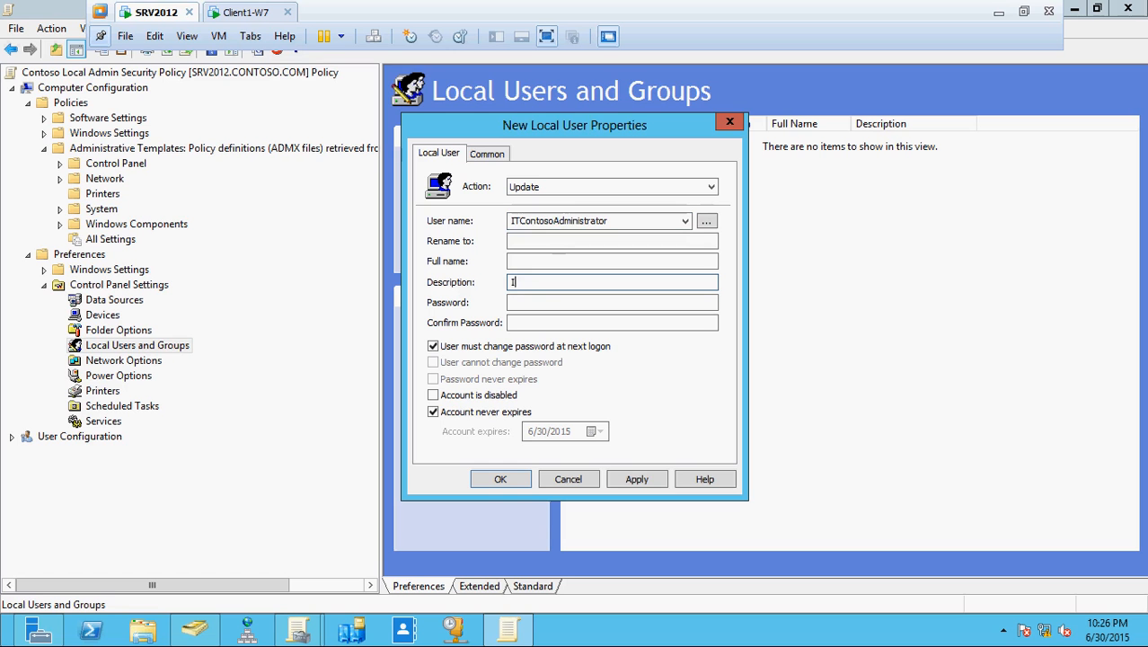
text(T Group Of Administrator)
- Enter and confirm the account password for ITContosoAdministrator
click(573, 302)
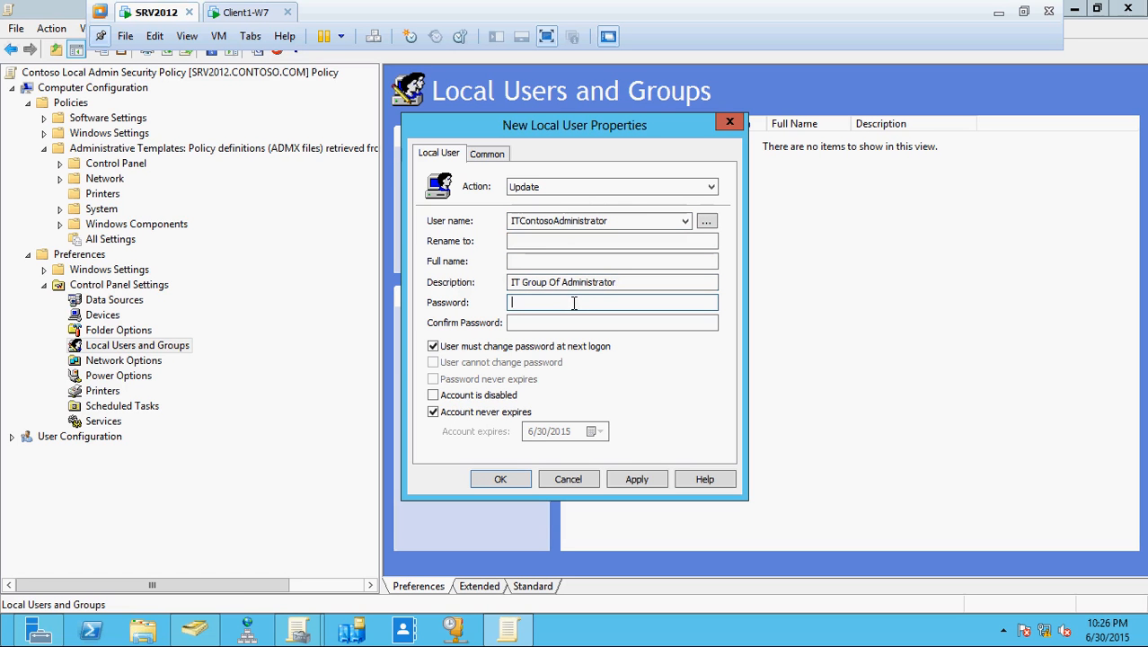
text(•••)
key(BackSpace)
key(BackSpace)
text(••••••••••)
key(Tab)
text(•••••)
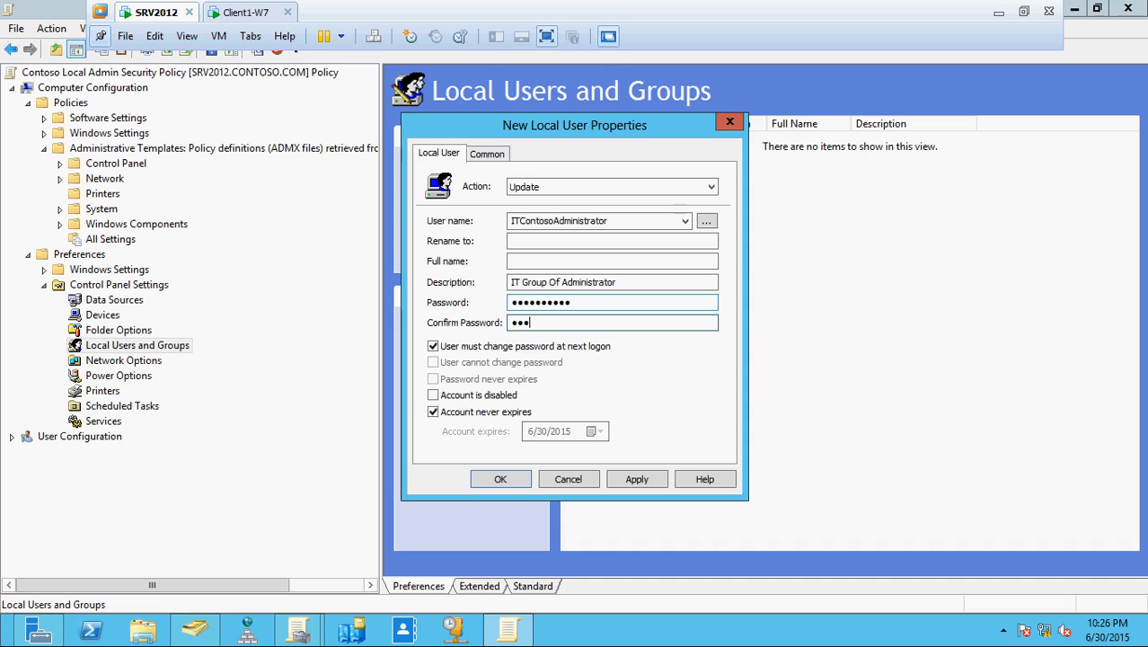
text(•••••)
- Tick Password never expires and User cannot change password, then apply and save past the password warnings
click(433, 346)
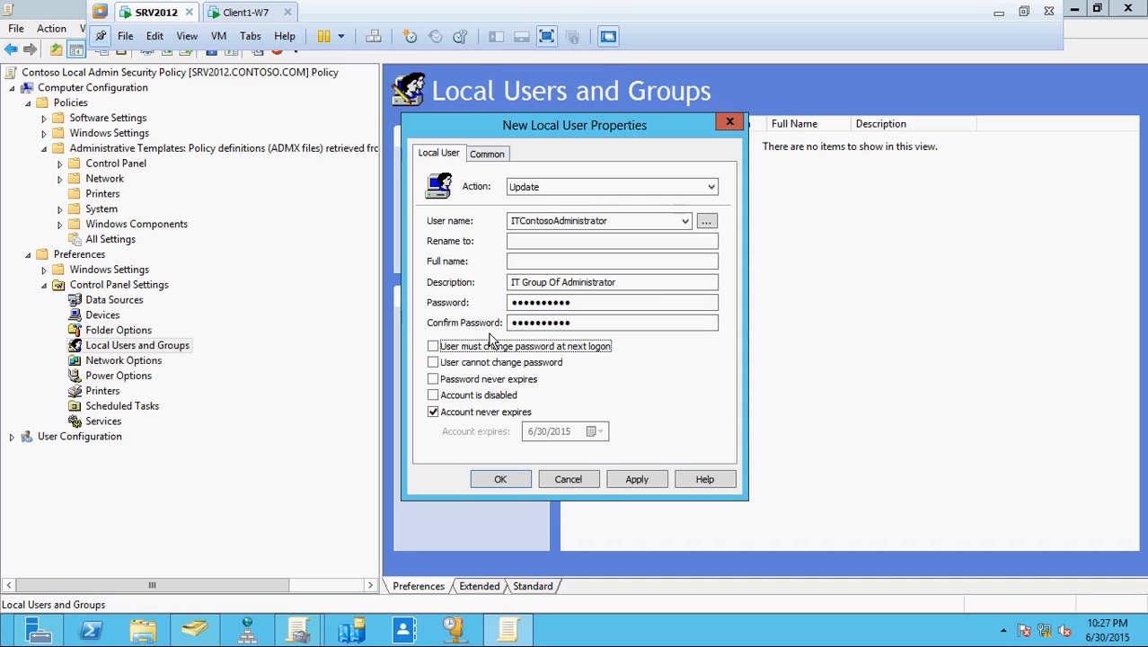
click(432, 411)
click(433, 395)
click(433, 396)
click(433, 379)
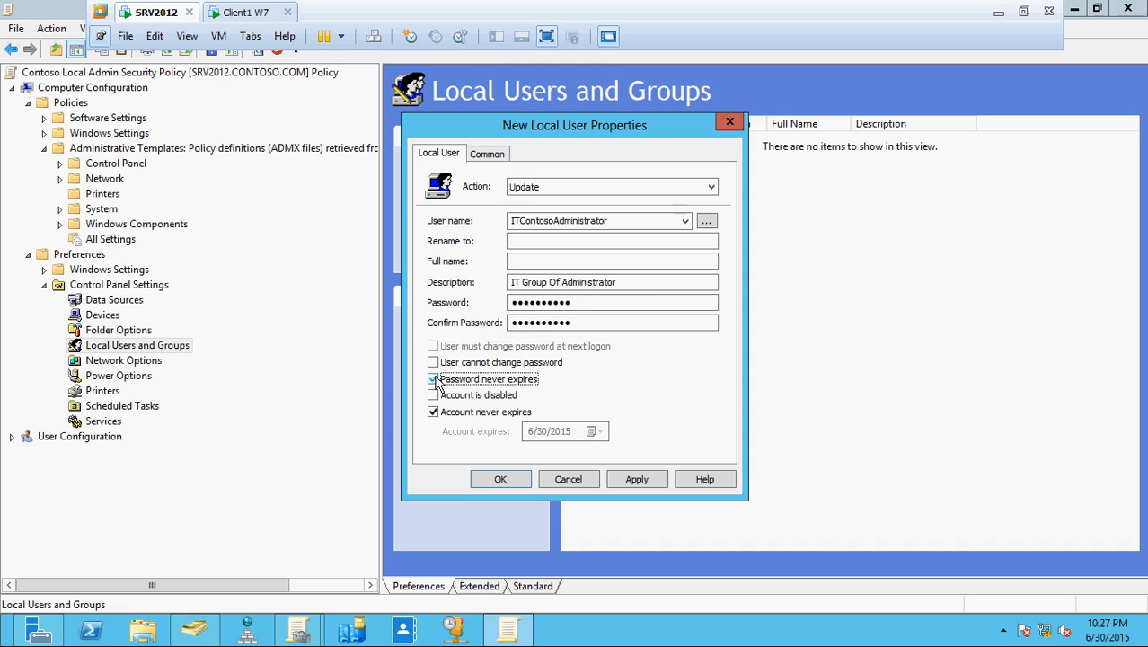
click(433, 363)
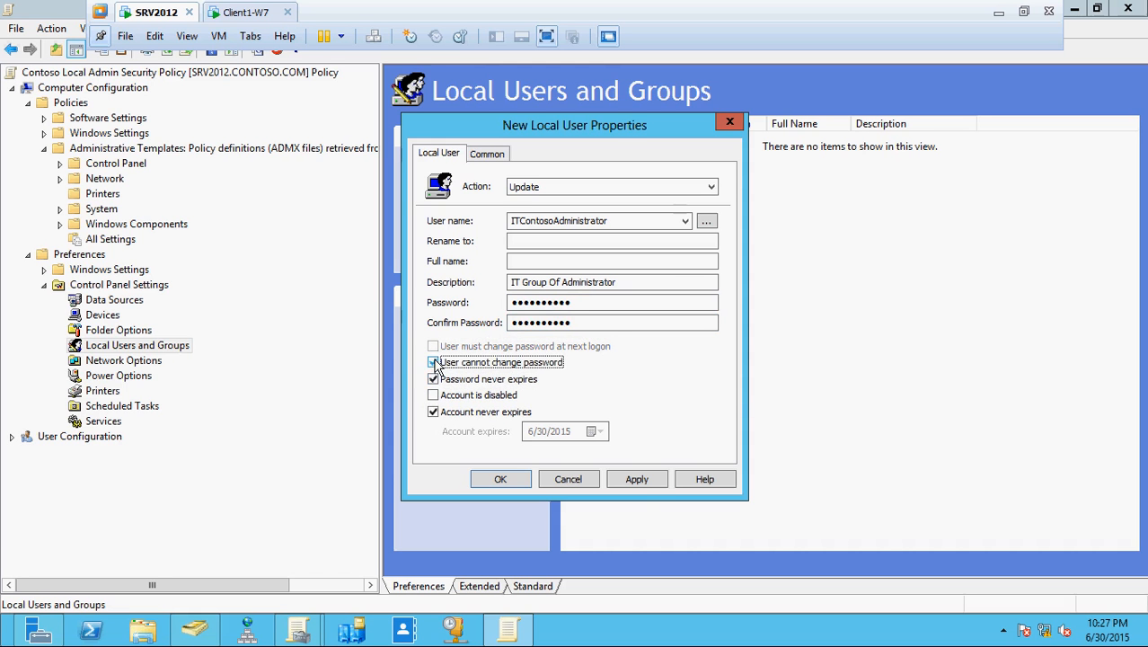
click(641, 483)
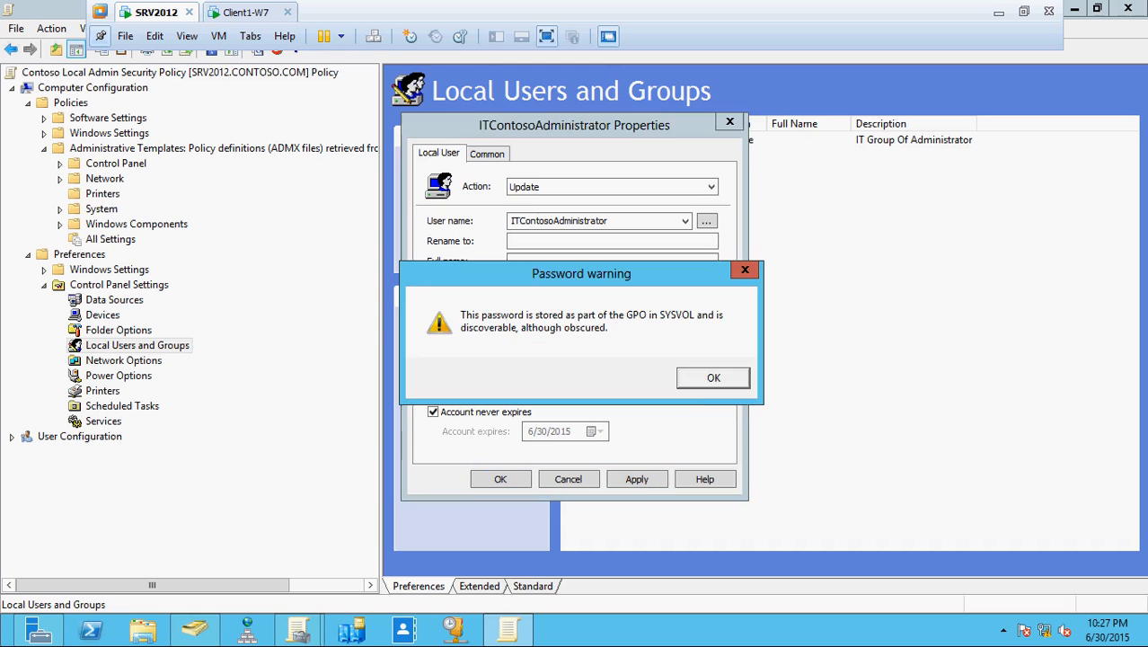
click(697, 379)
click(506, 480)
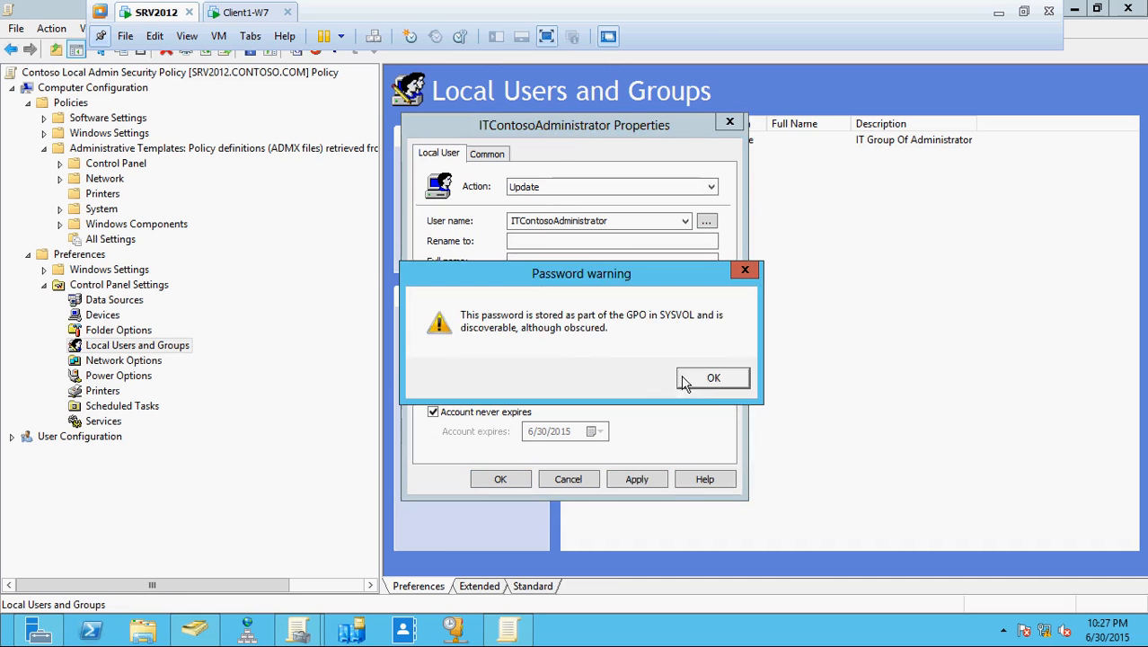
click(715, 379)
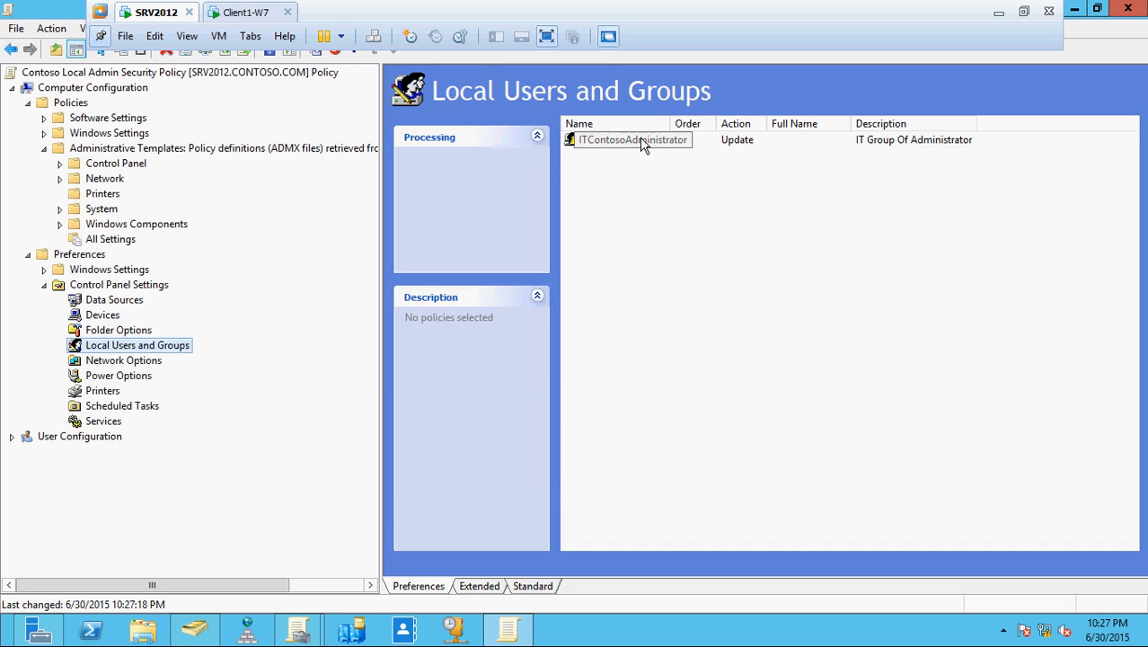
- Start a new Local Group preference item under Local Users and Groups
right_click(166, 353)
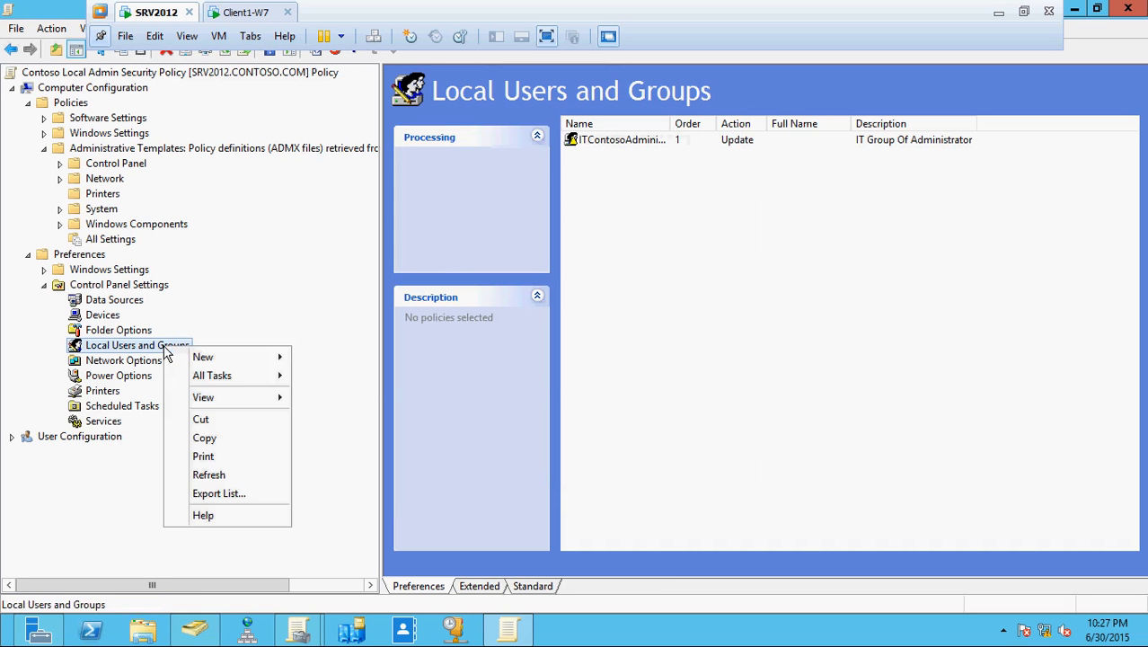
mouse_move(212, 359)
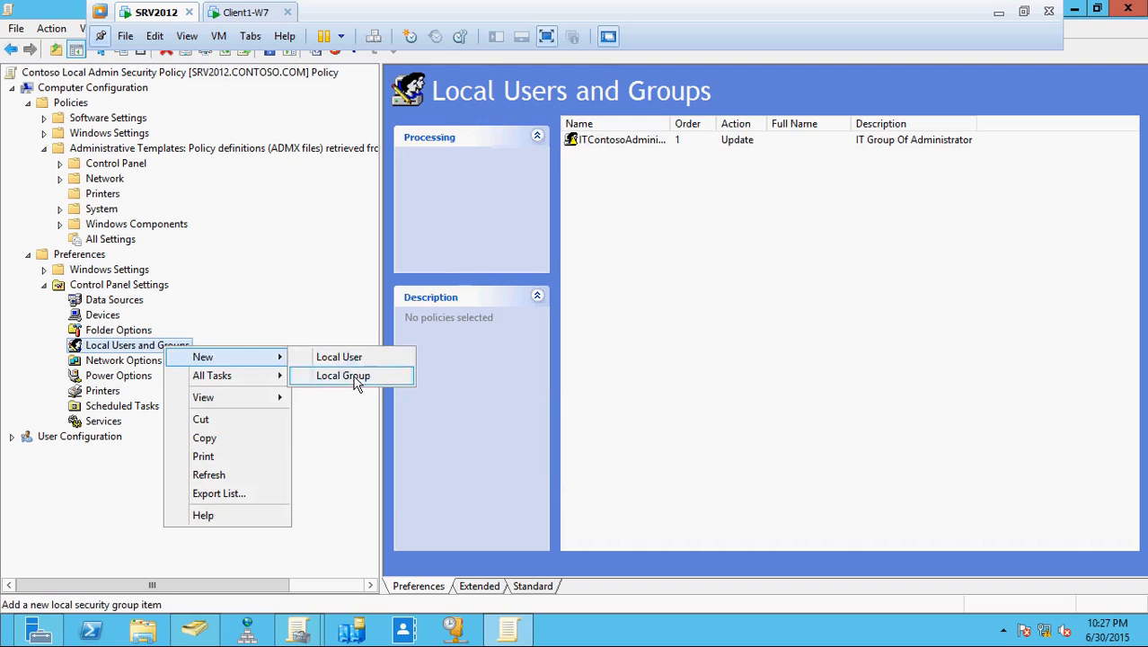
click(358, 377)
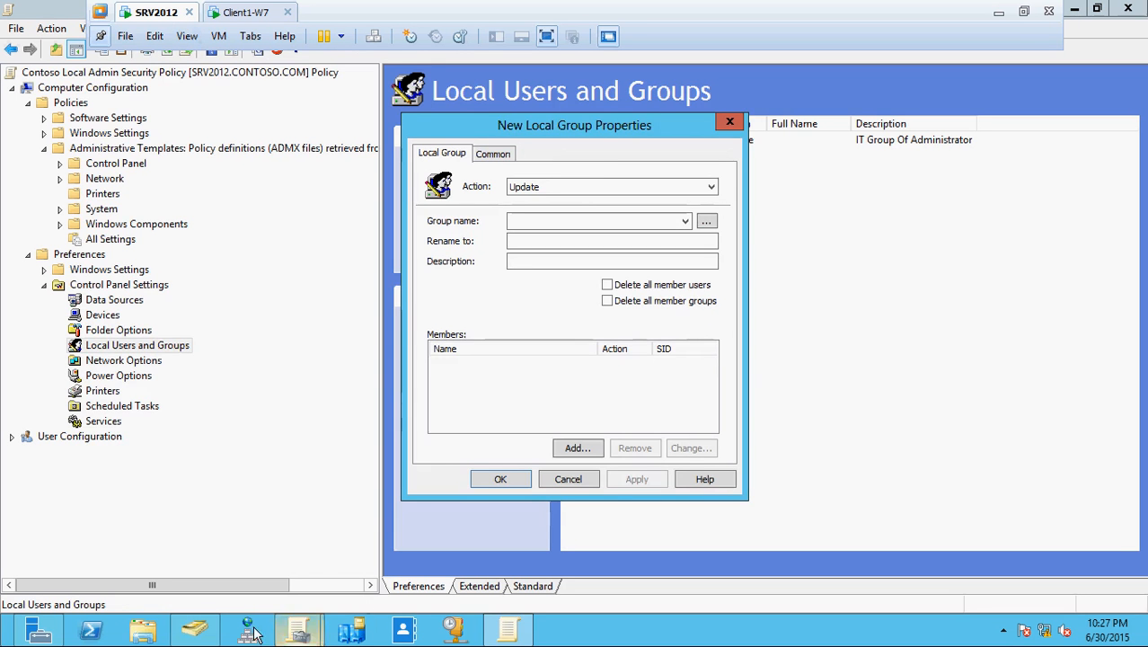
click(194, 631)
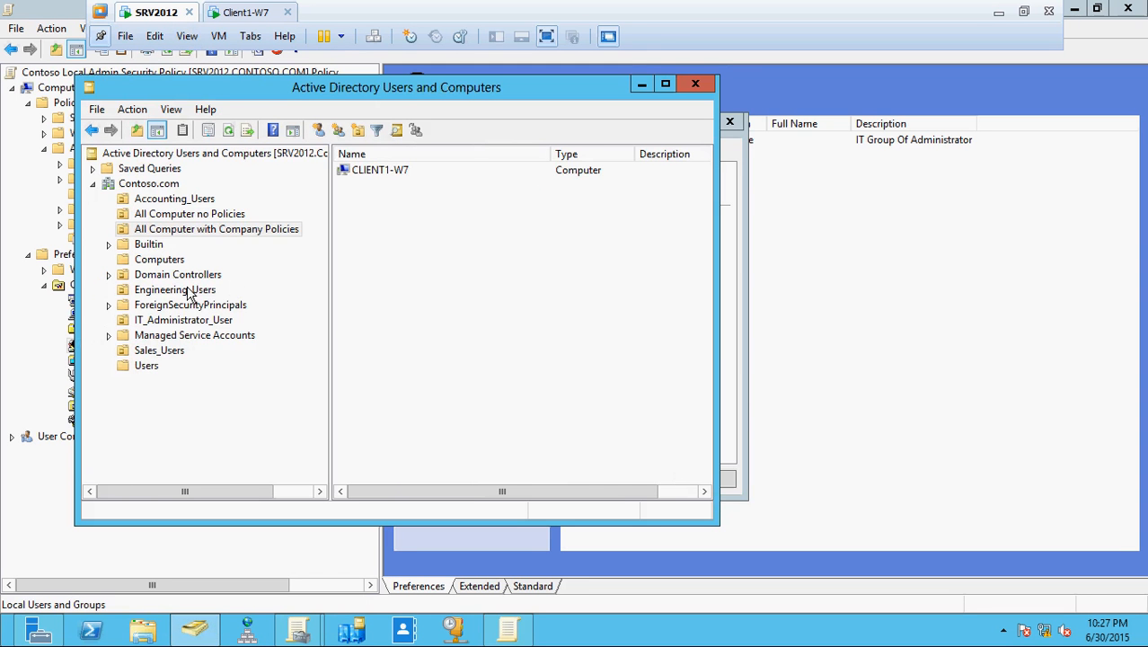
click(147, 365)
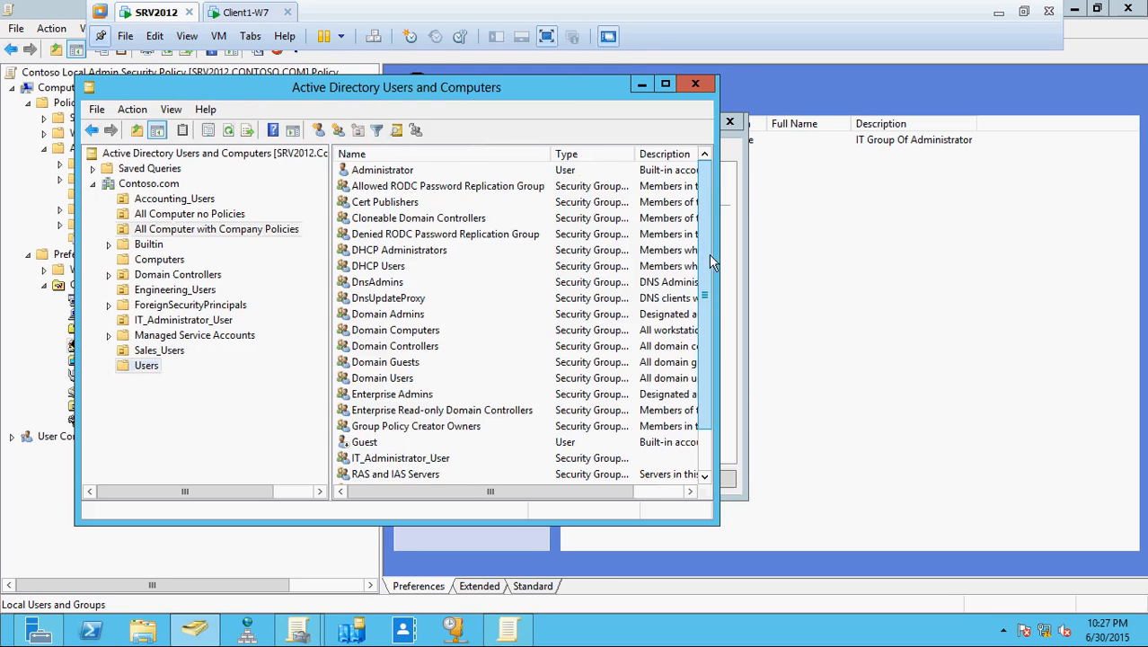
scroll(708, 254, down, 1)
double_click(393, 411)
click(300, 114)
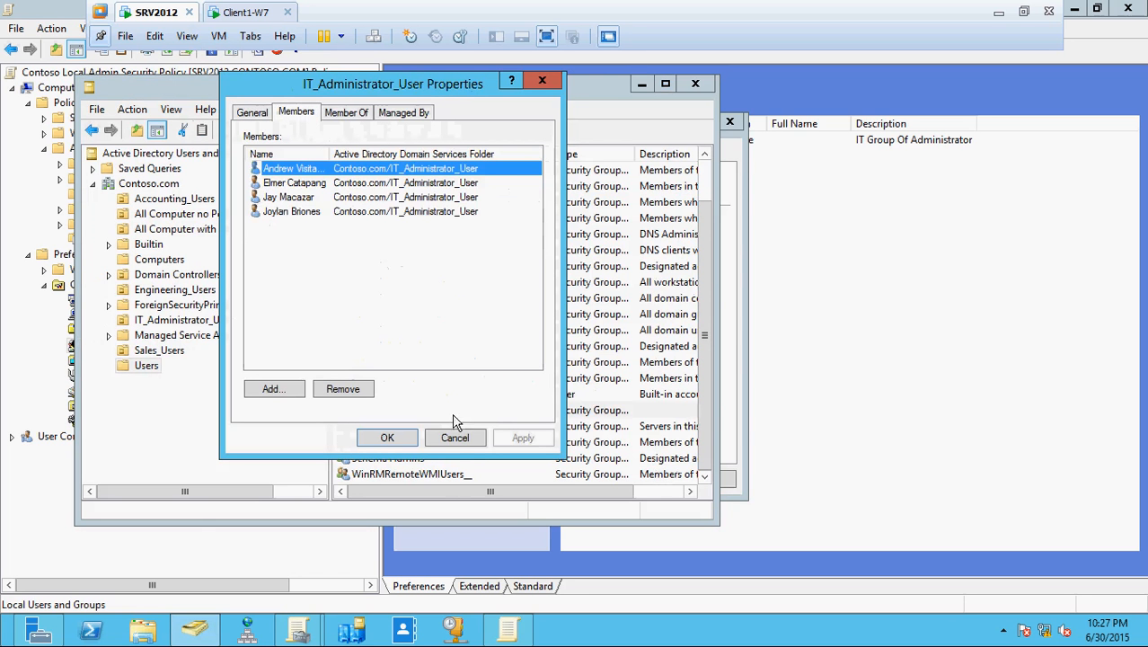
click(455, 437)
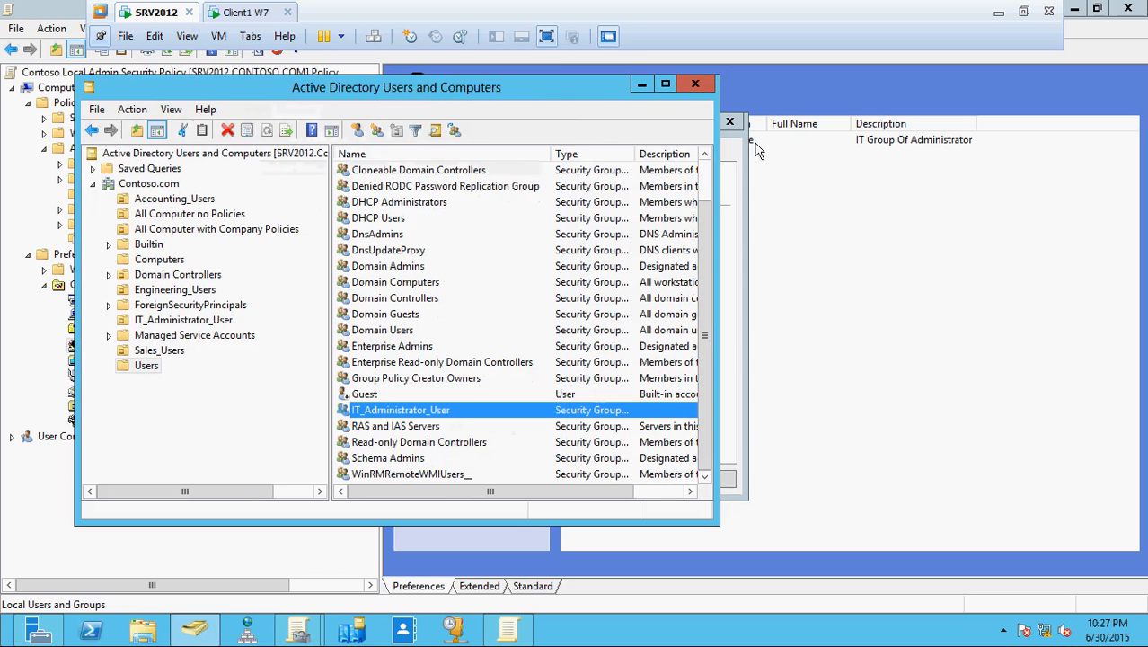
click(692, 84)
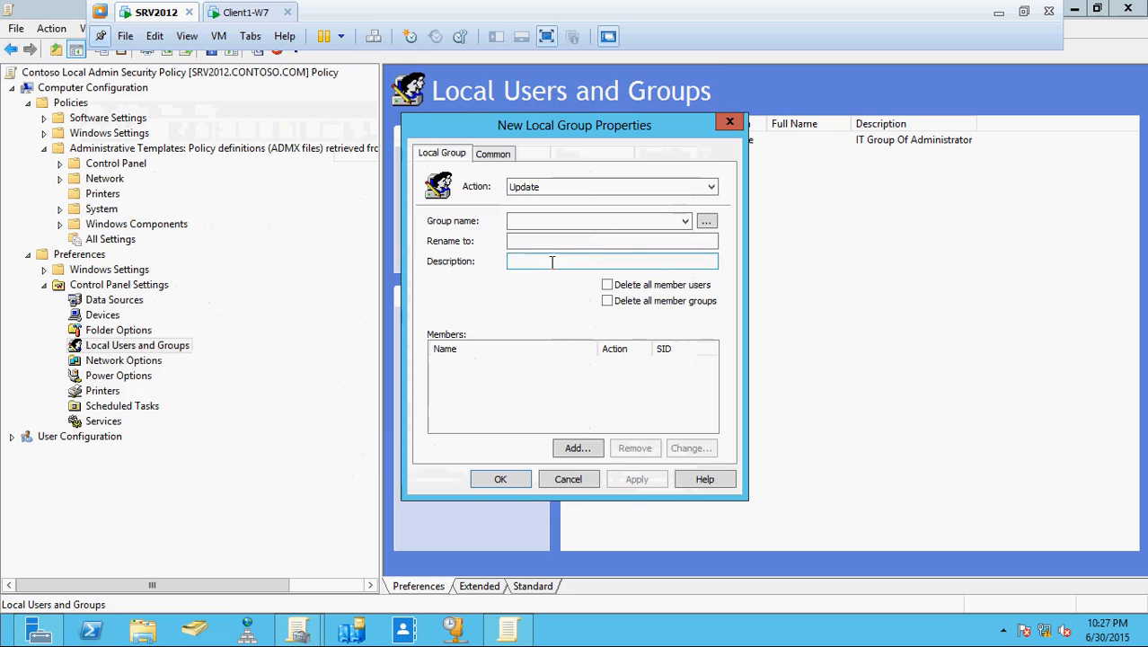
- Target the Administrators (built-in) group and add CONTOSO\Domain Admins as a member
click(685, 222)
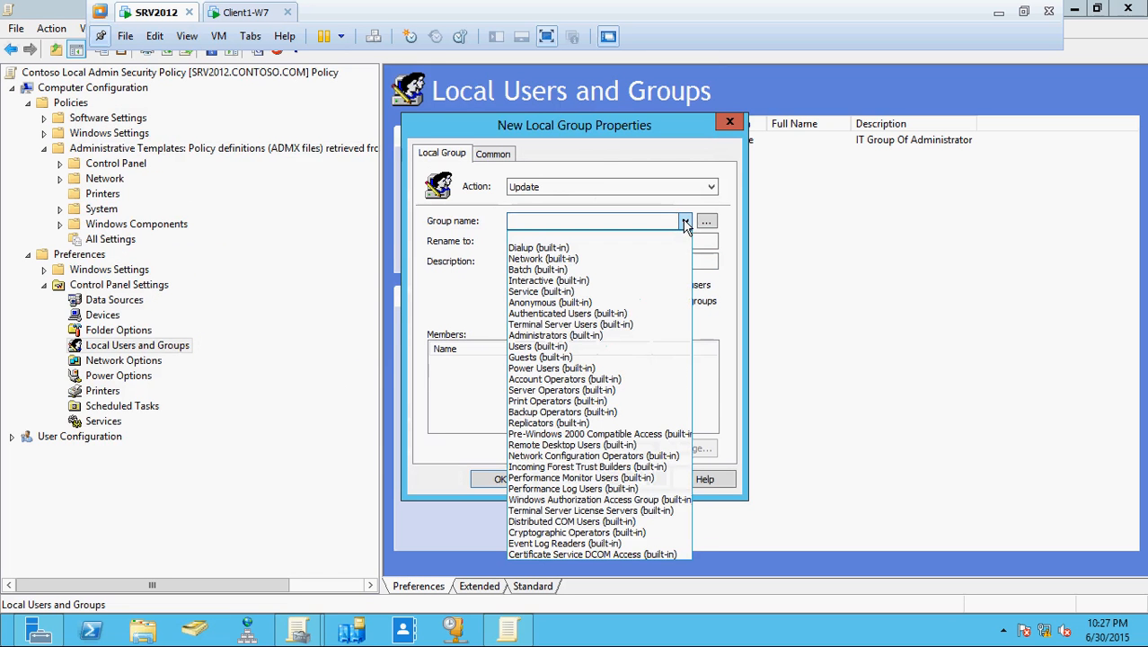
click(584, 335)
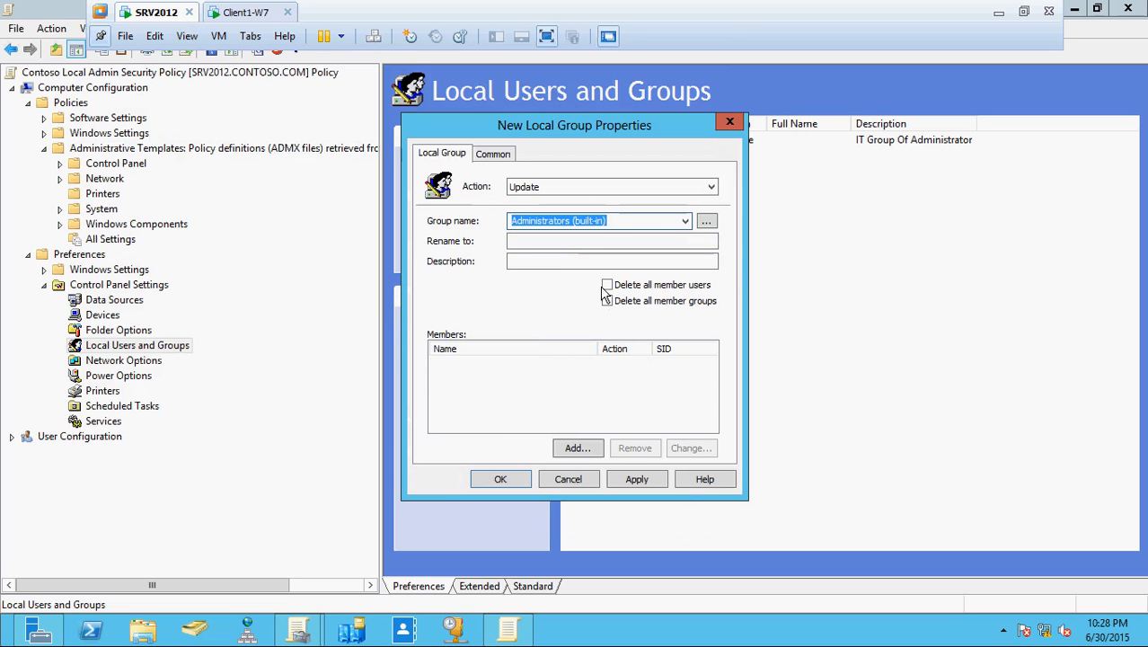
click(576, 447)
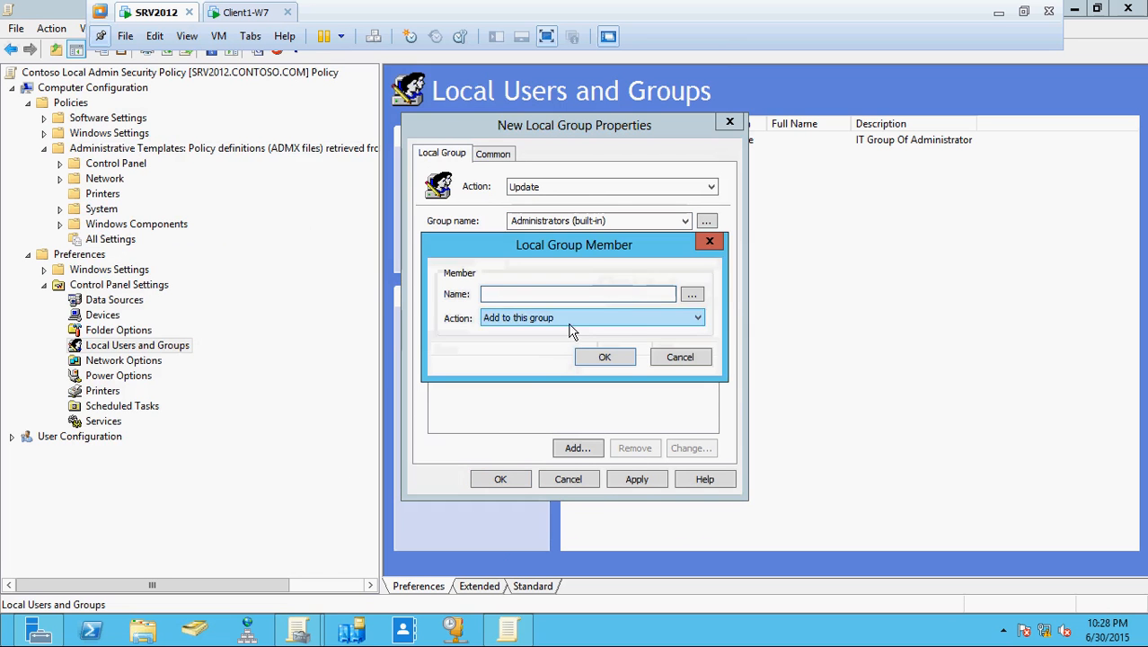
click(692, 293)
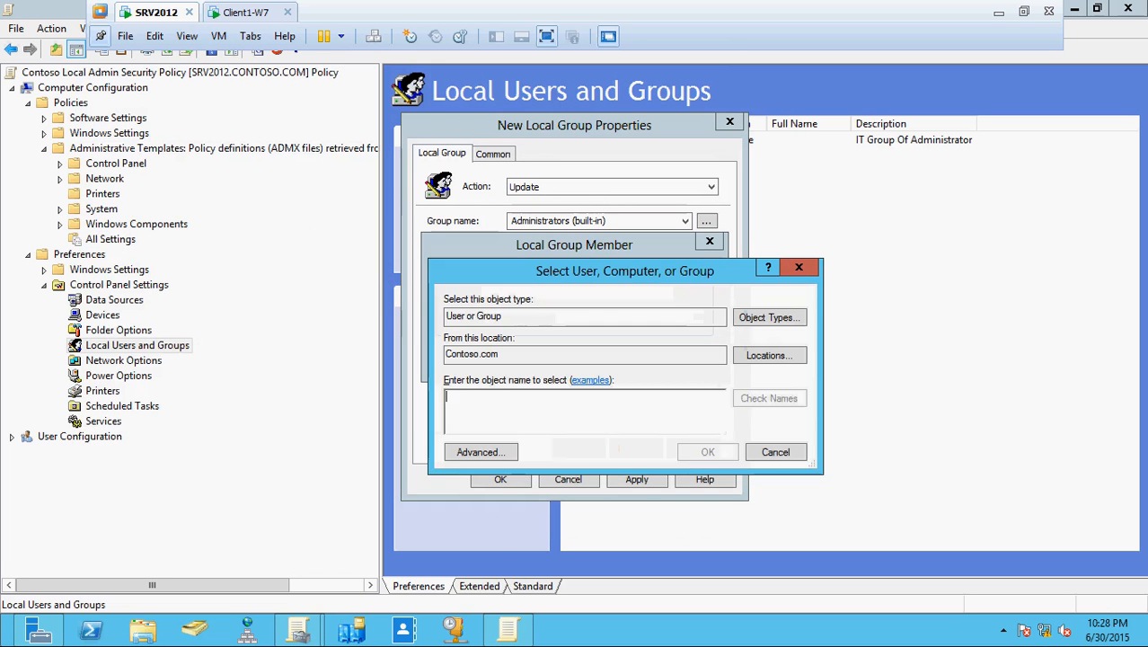
text(d)
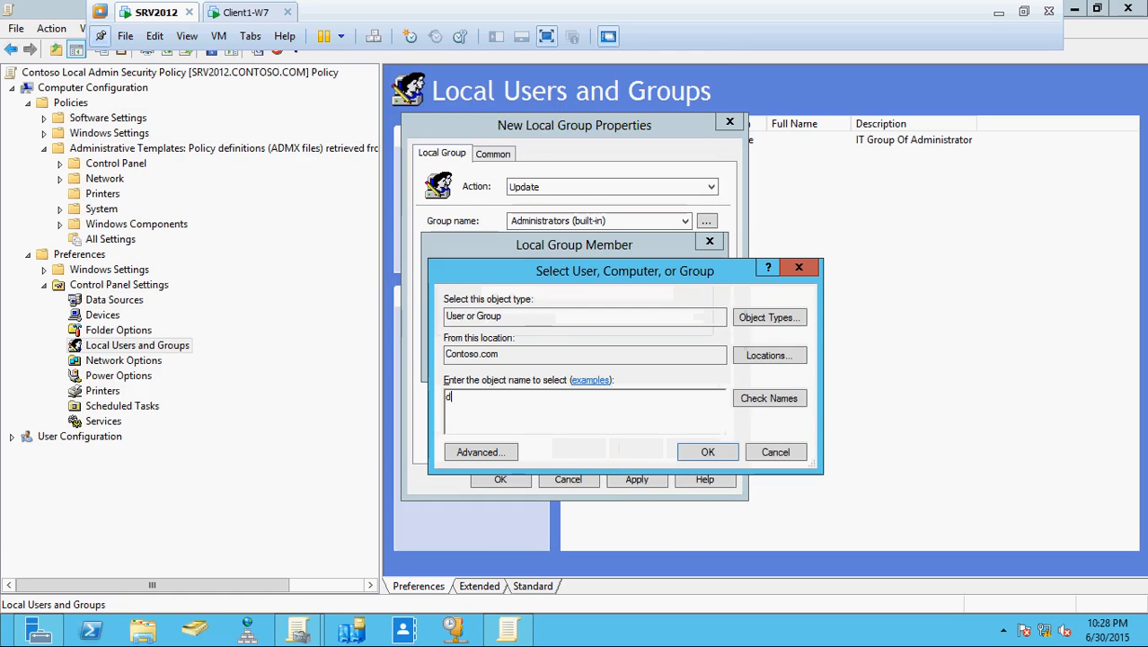
text(imain)
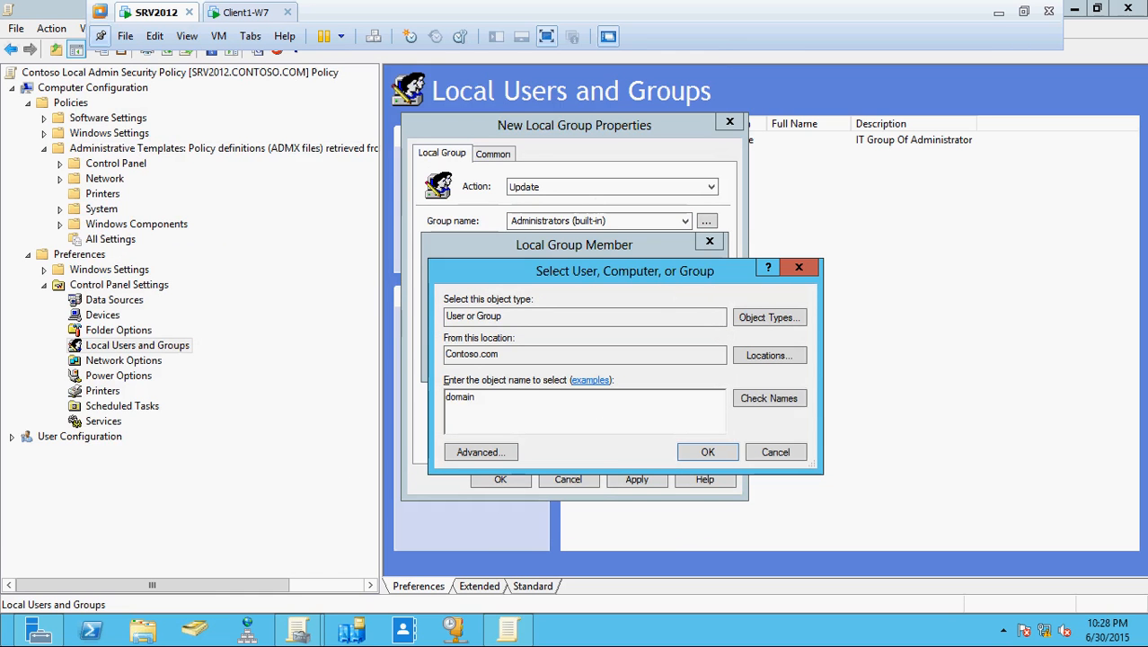
text( ad)
click(776, 397)
click(697, 454)
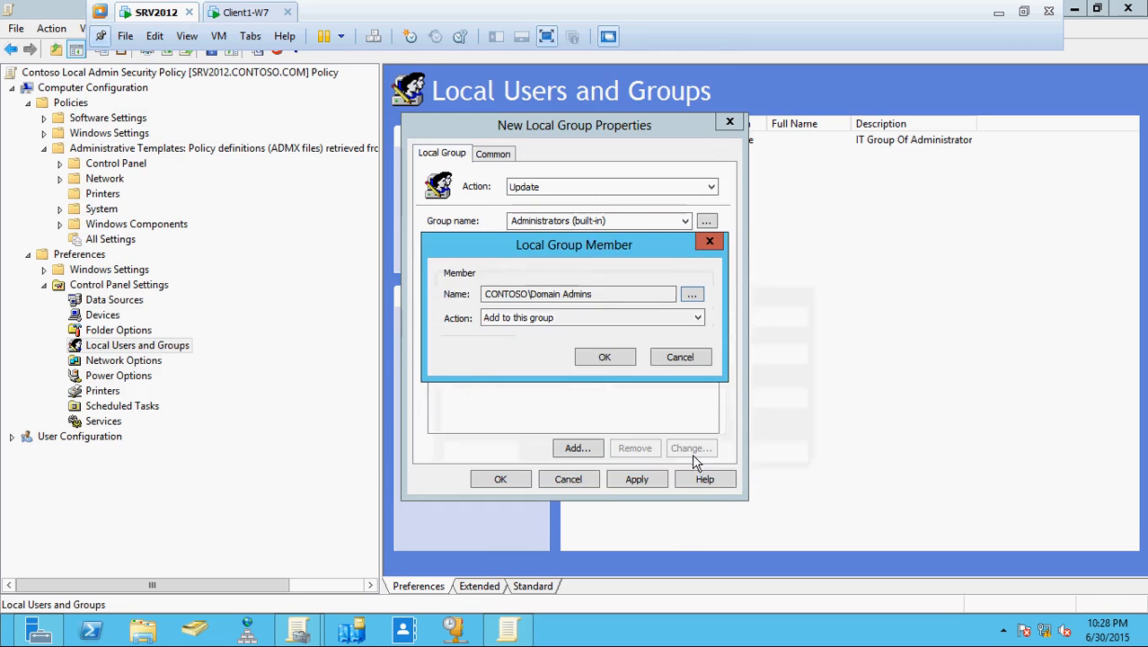
click(617, 357)
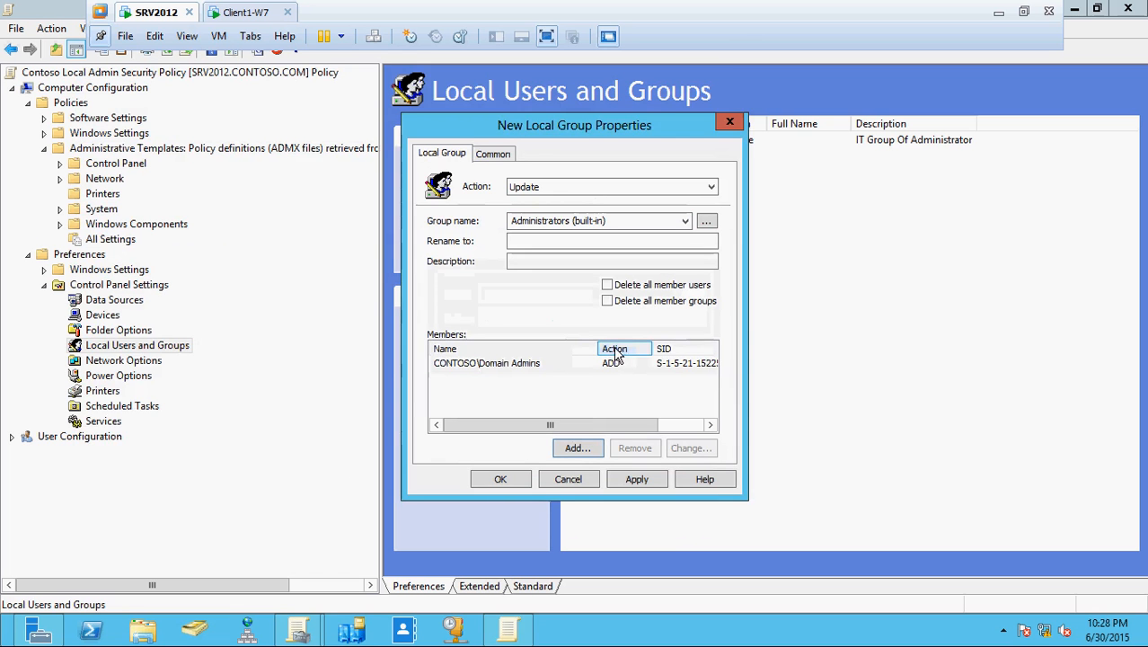
- Add CONTOSO\IT_Administrator_User as a second member of the Administrators group
click(577, 447)
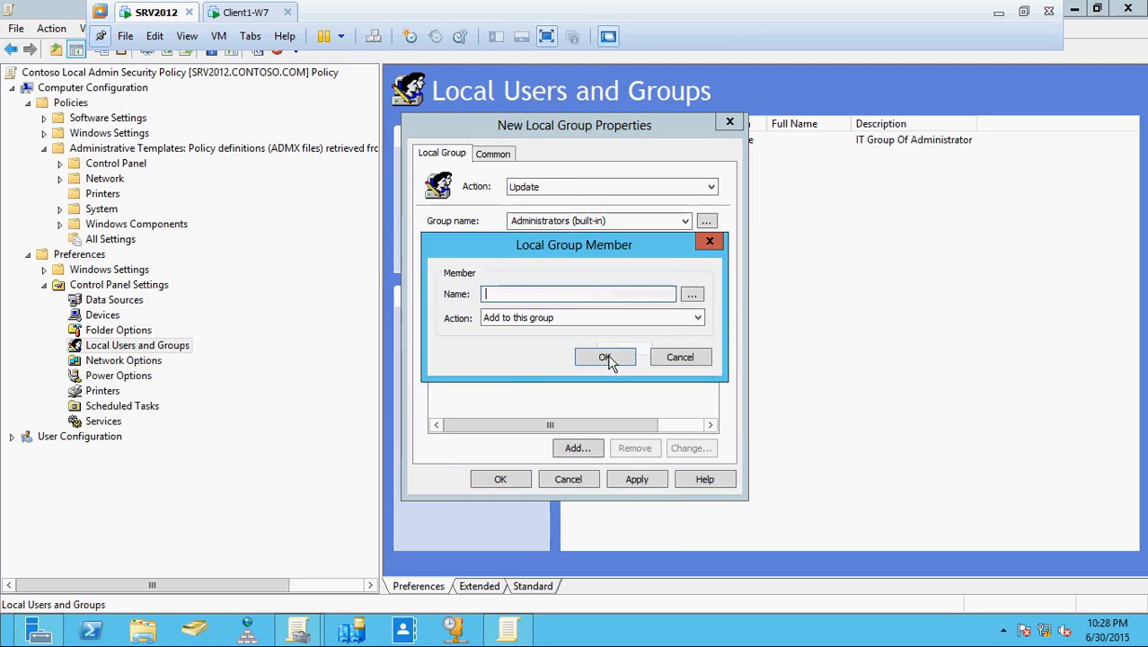
click(691, 294)
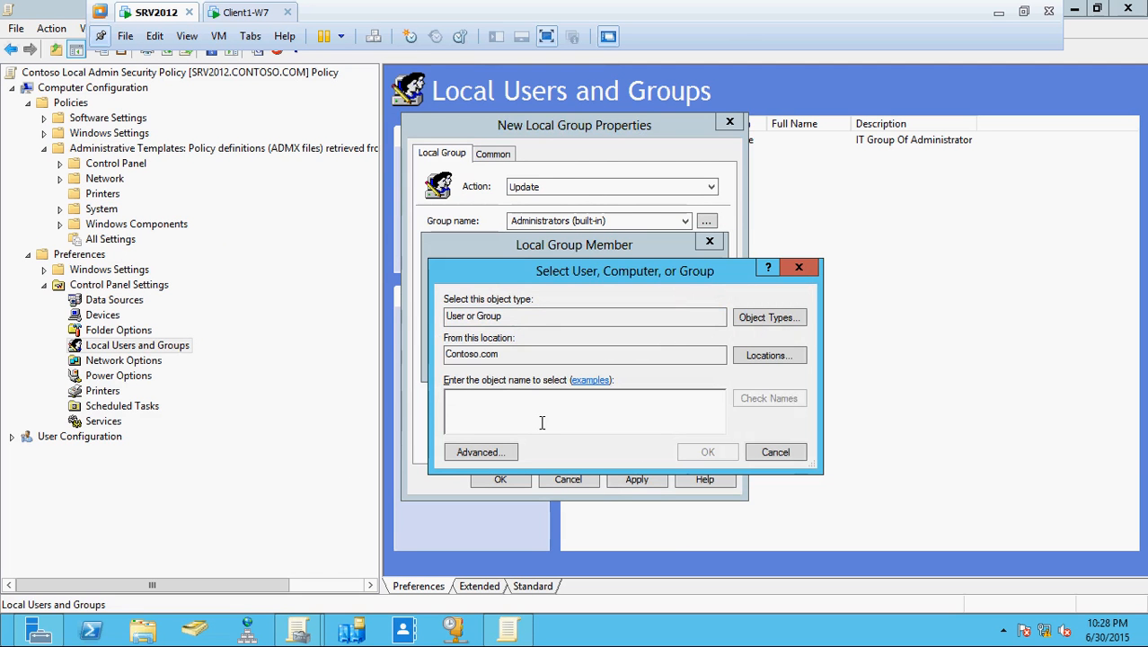
text(it admi)
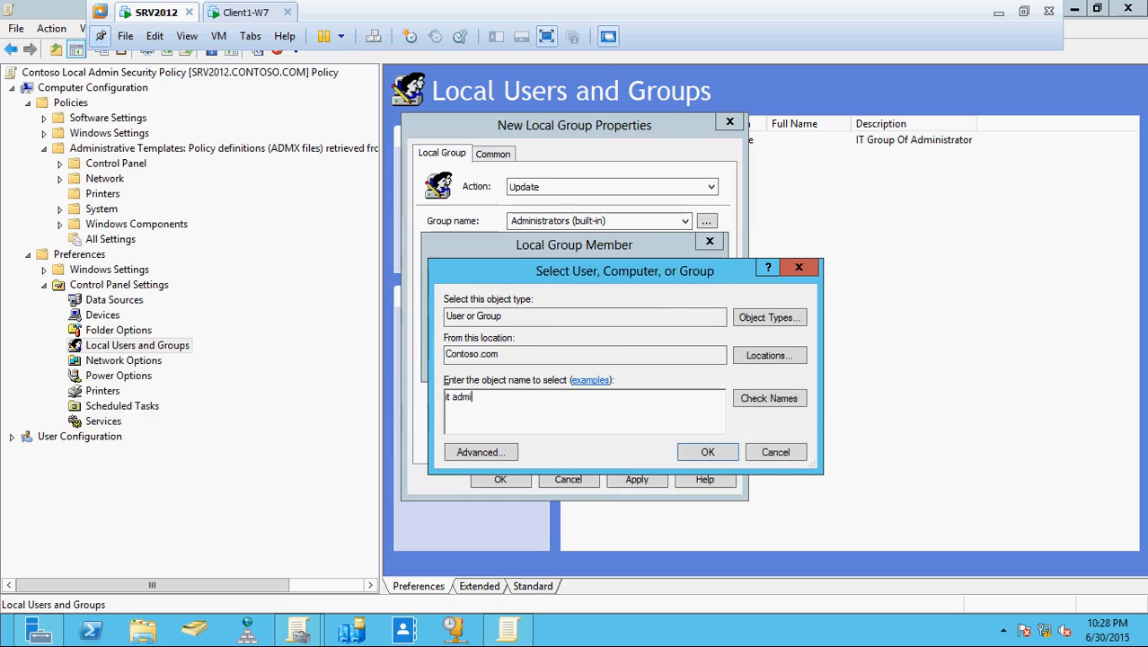
click(764, 404)
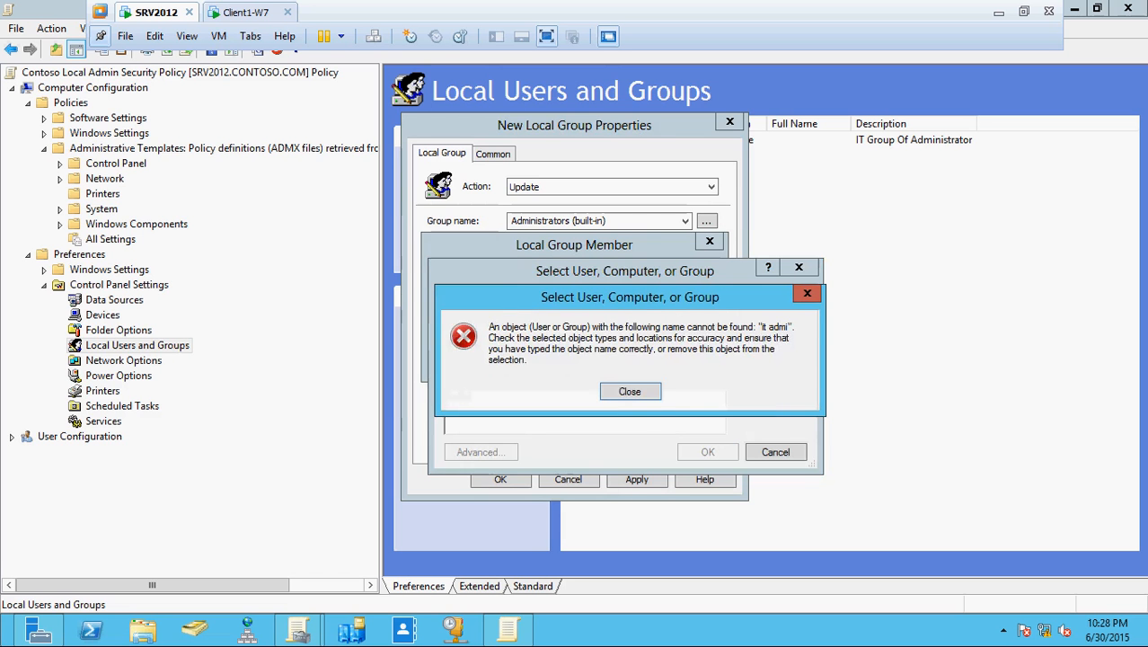
click(630, 391)
key(BackSpace)
key(BackSpace)
key(BackSpace)
key(BackSpace)
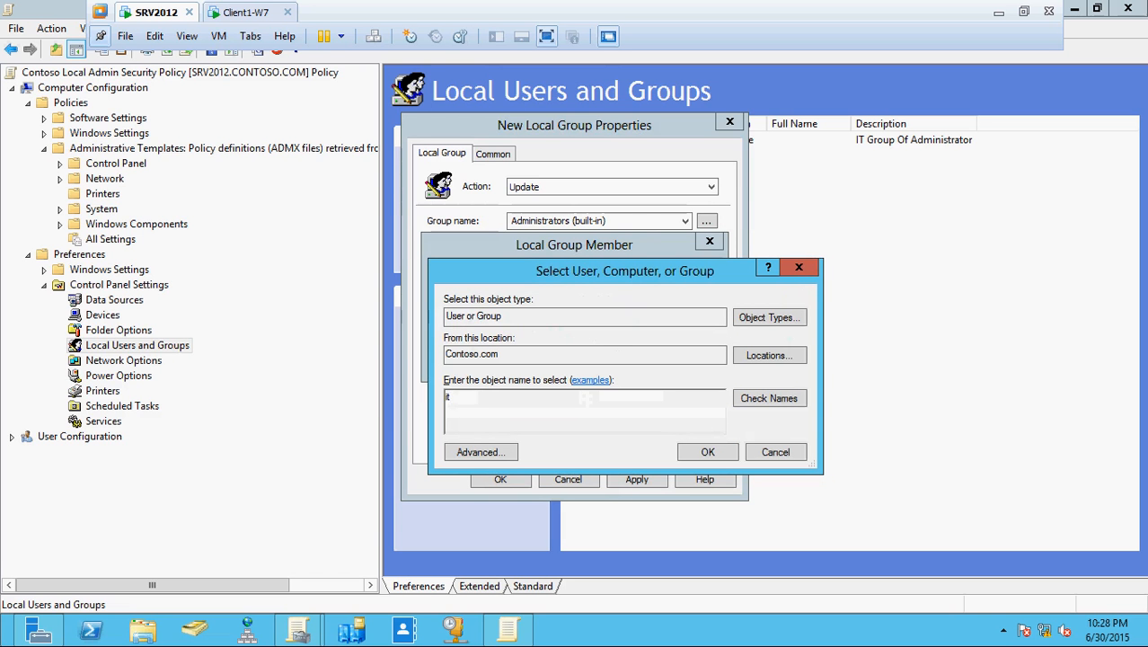
text(_adm)
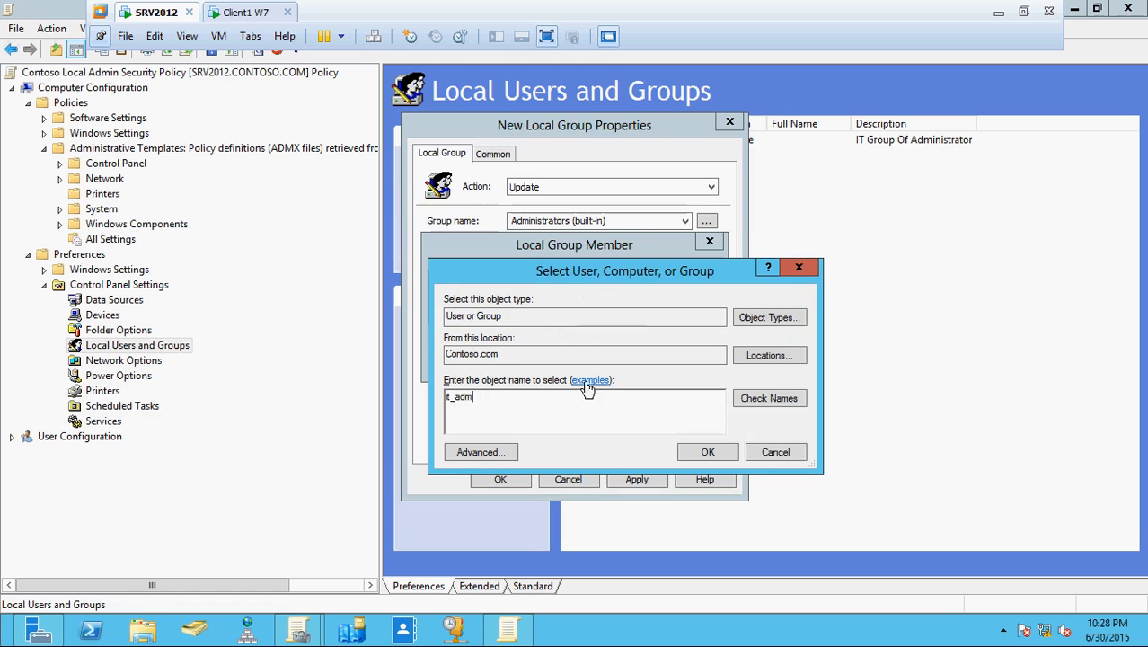
click(763, 401)
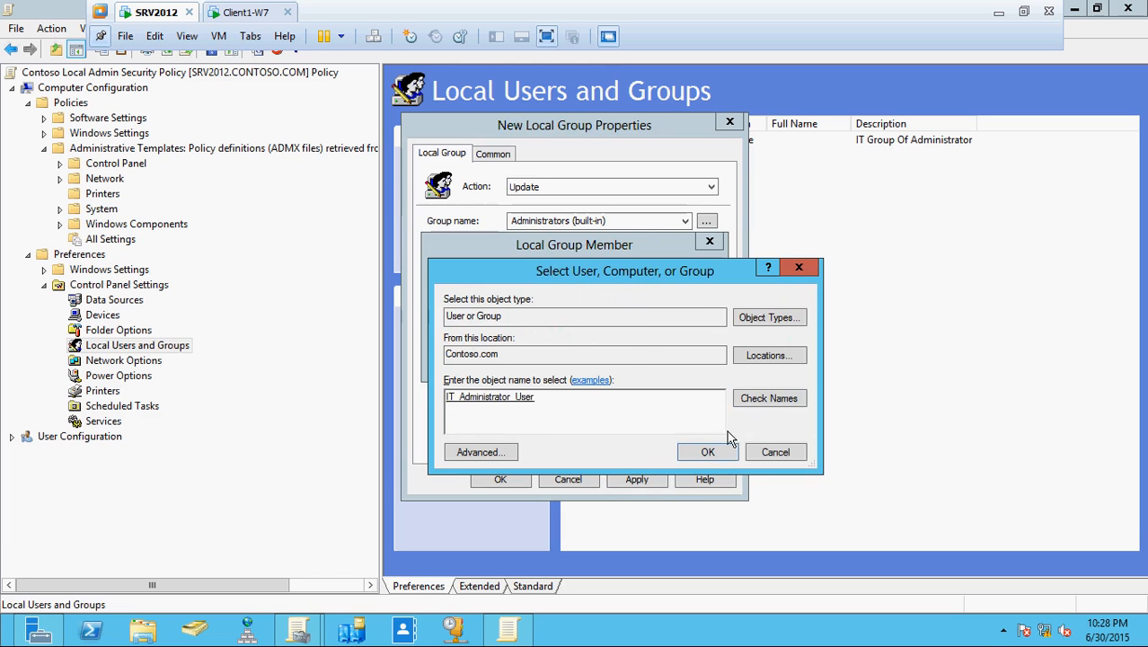
click(707, 452)
click(605, 359)
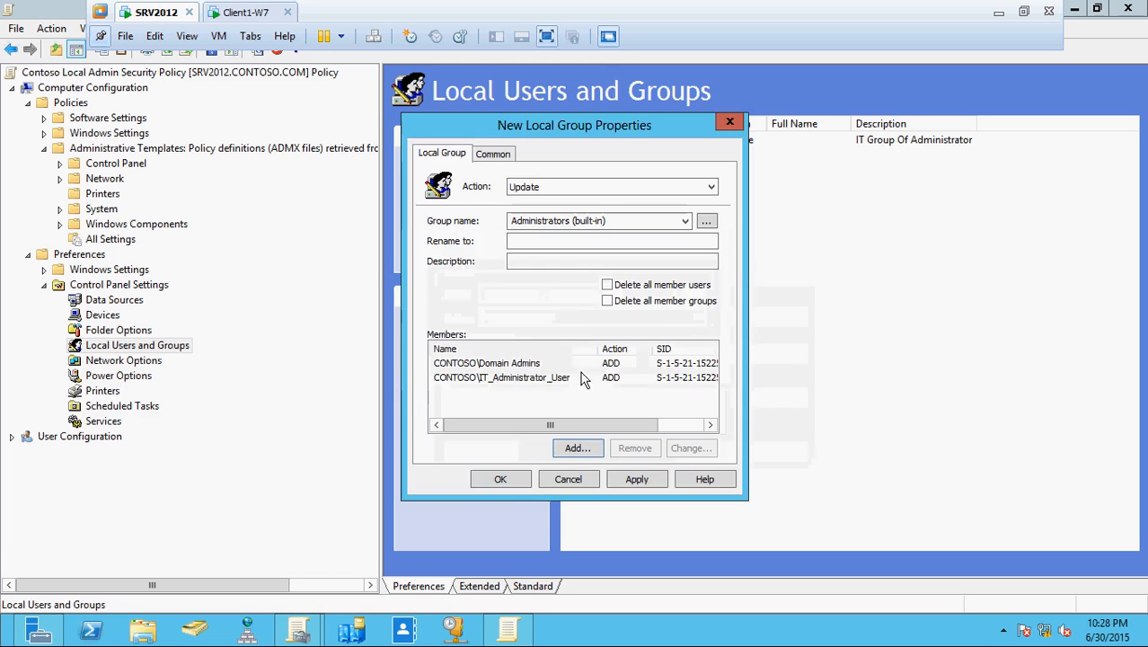
click(578, 448)
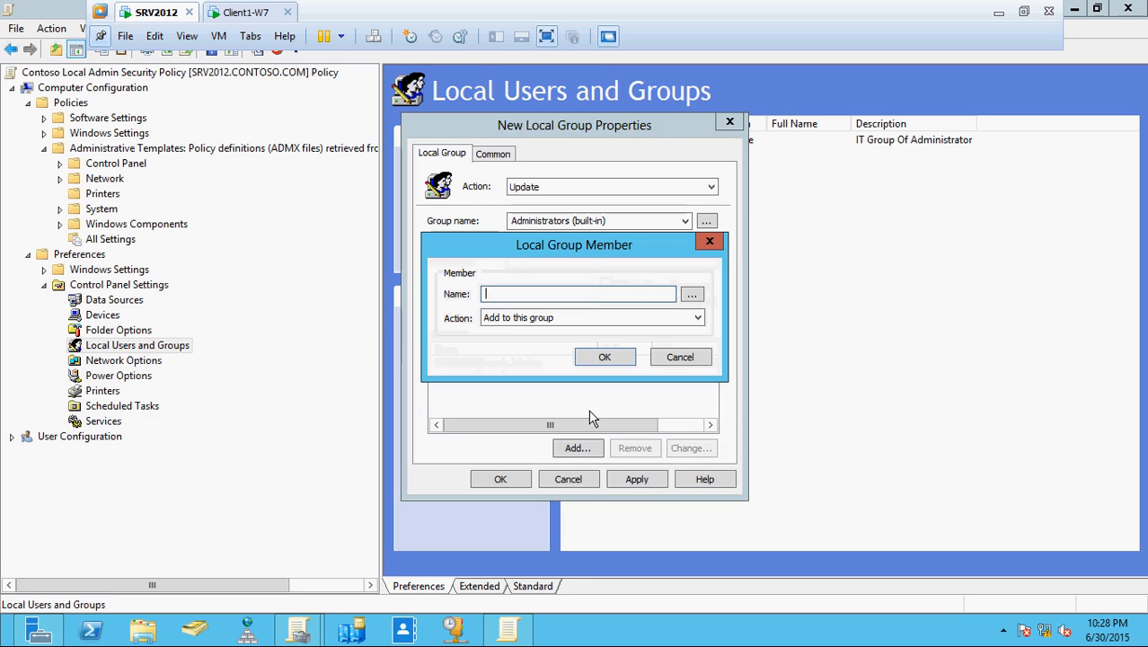
- Add \ITContosoAdministrator as a member of the Administrators (built-in) group
text(\IT)
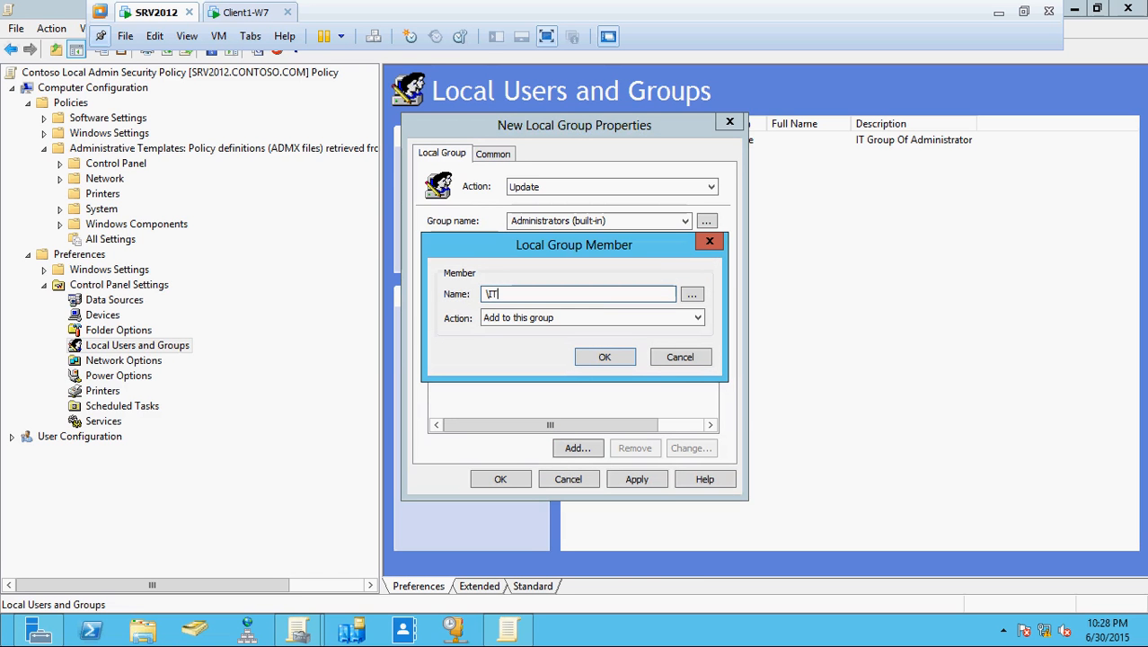
text(CONtosoAdministrator)
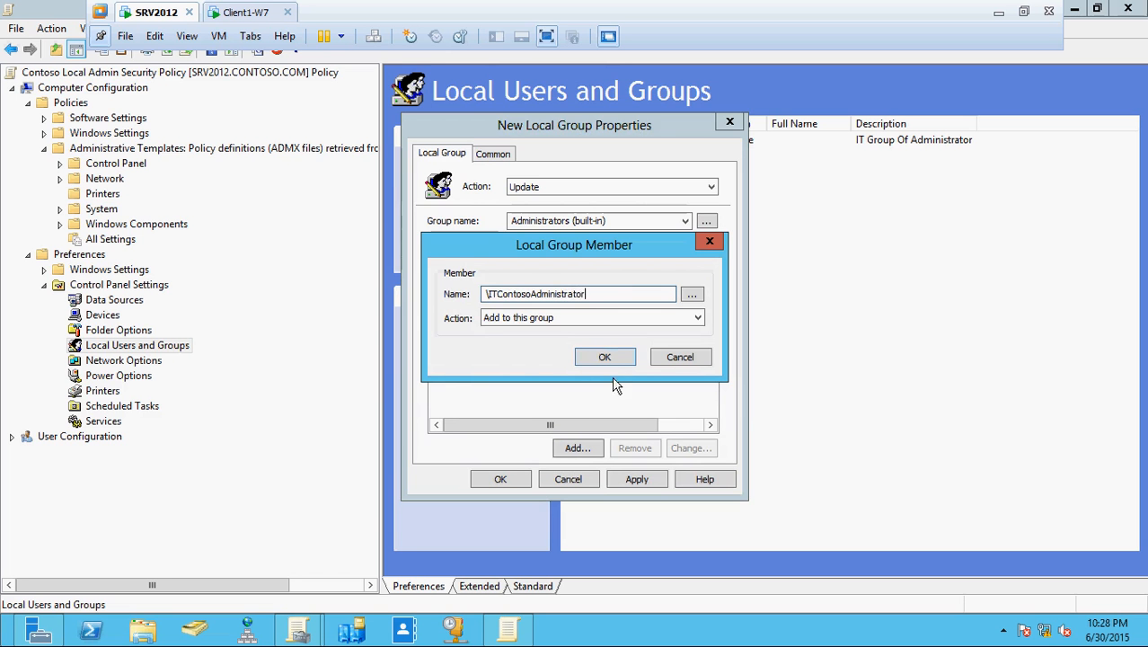
click(607, 358)
drag(526, 133, 559, 85)
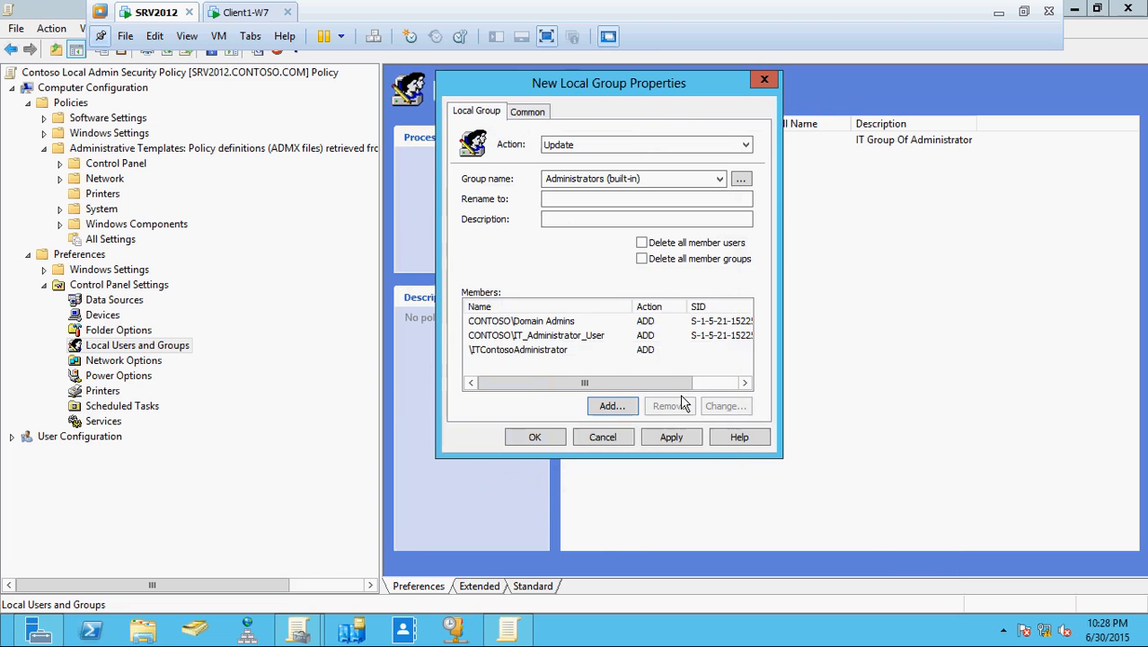
- Tick Delete all member users and Delete all member groups, then apply and save the group item
click(642, 242)
click(643, 259)
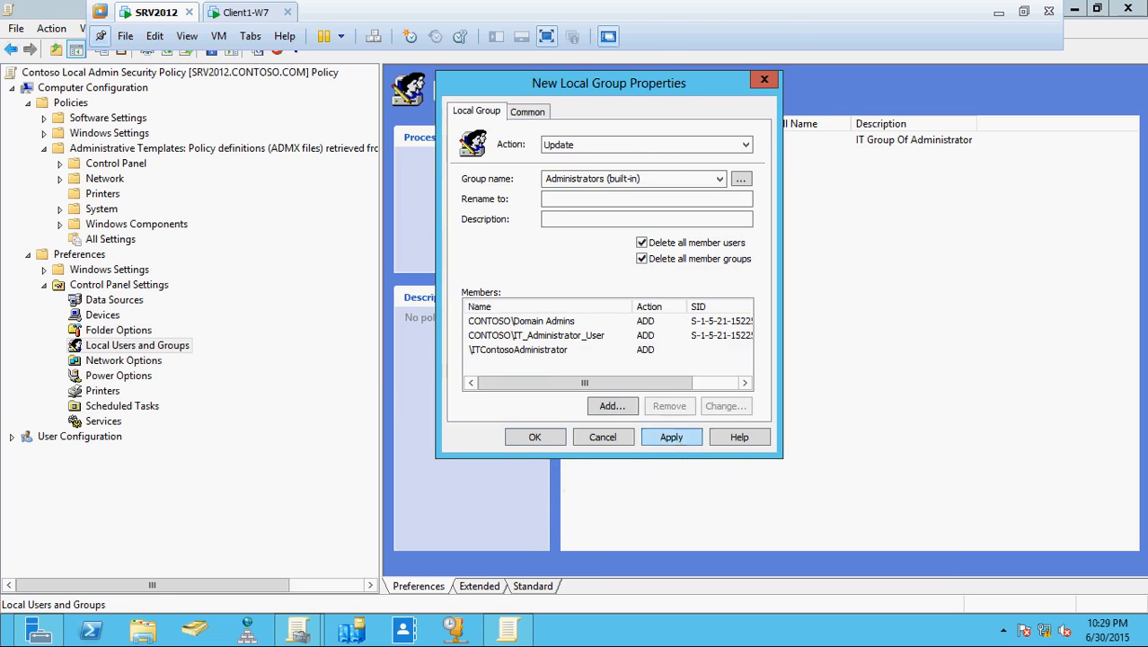
click(671, 438)
click(537, 438)
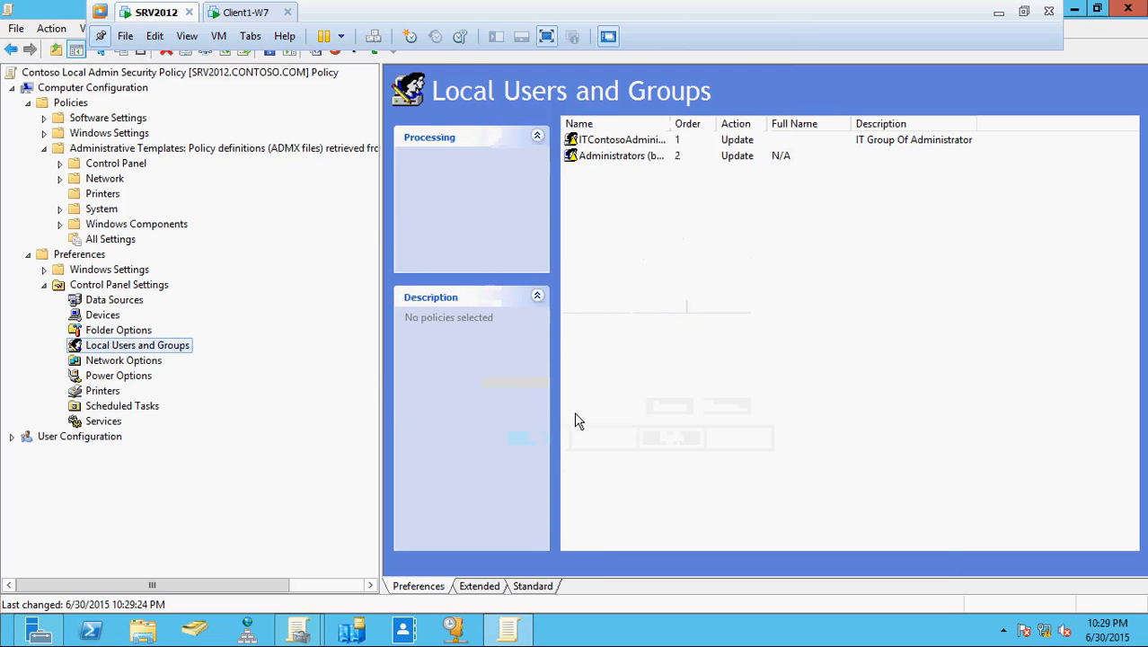
right_click(136, 346)
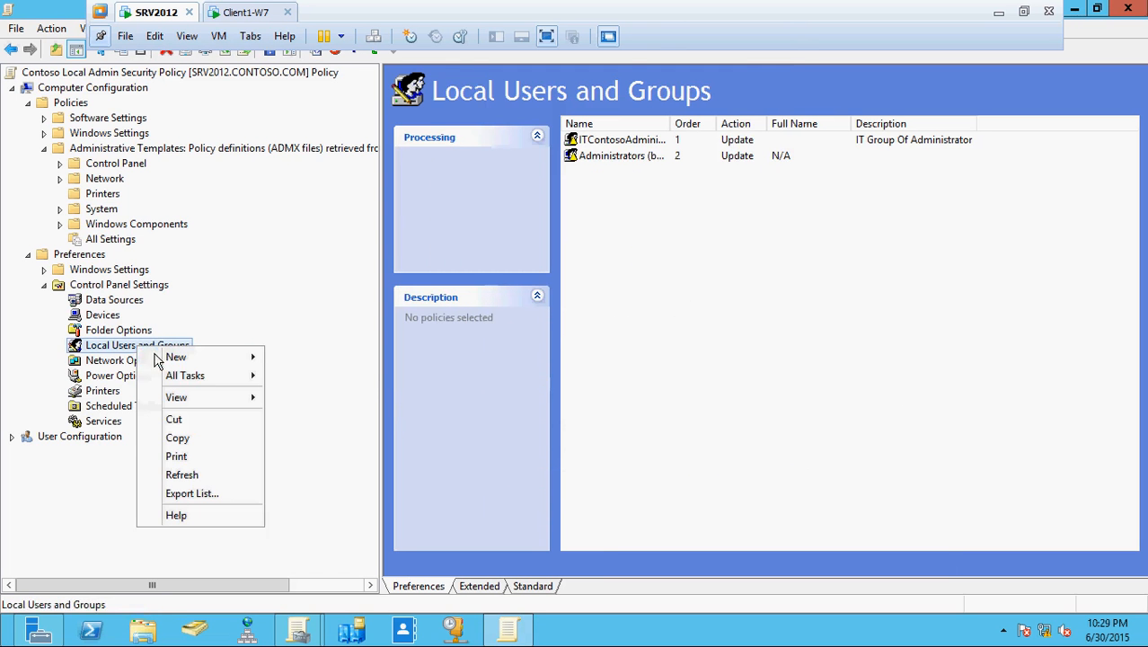
- Create a local user item for Administrator (built-in), disabled, with a never-expiring password and no forced change
mouse_move(180, 356)
click(341, 358)
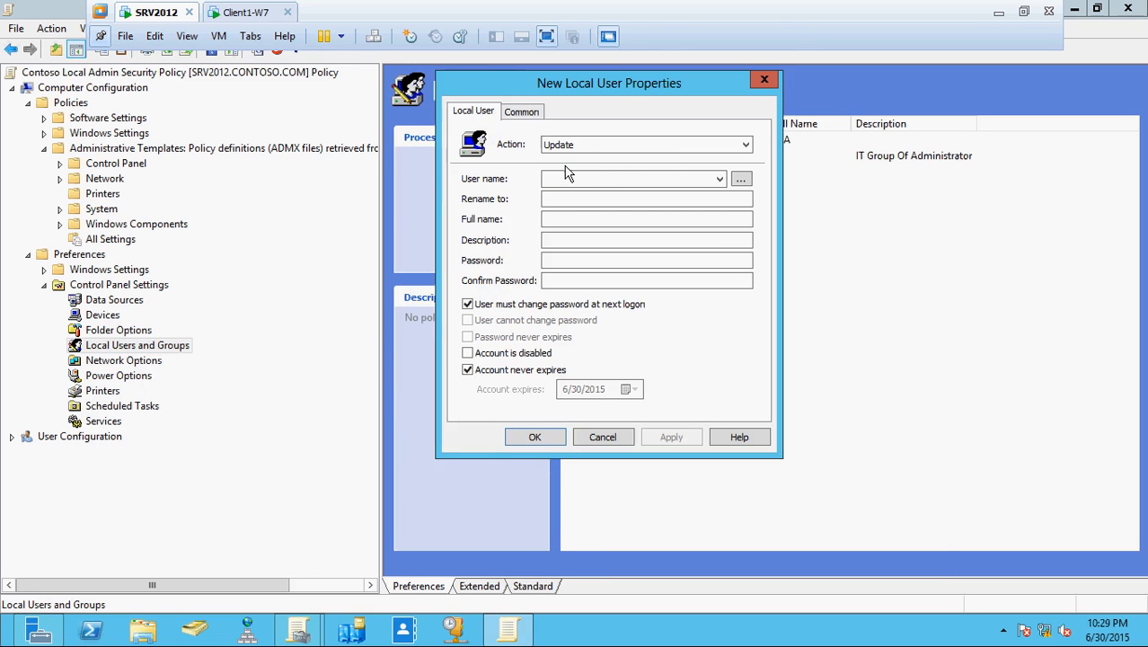
click(720, 179)
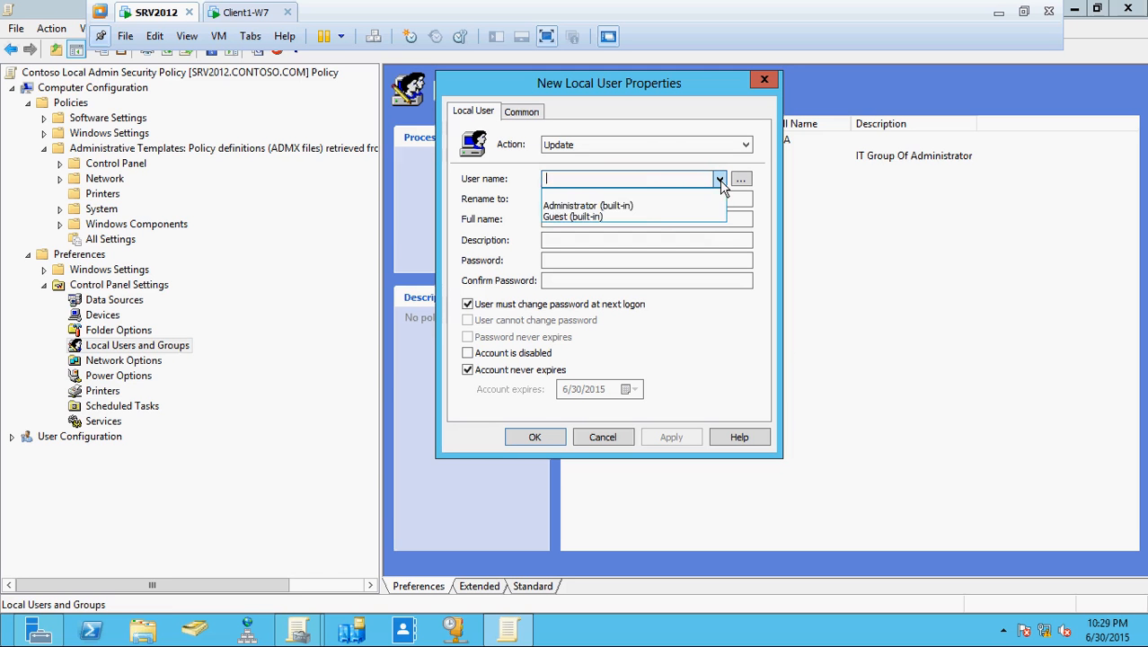
click(658, 209)
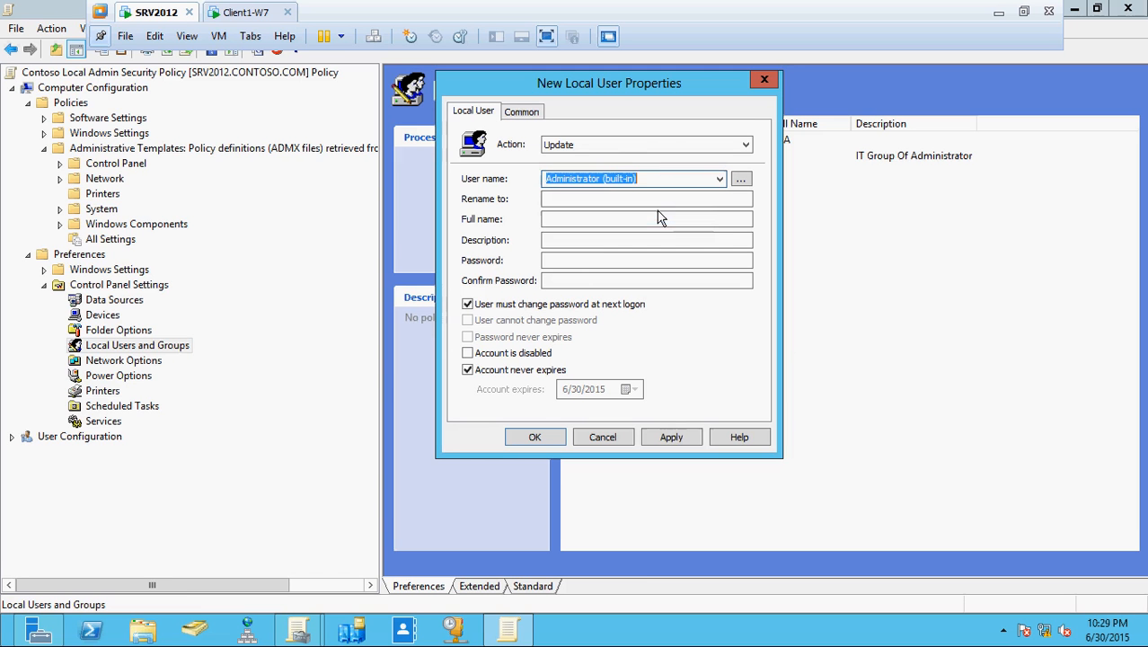
click(467, 353)
click(467, 303)
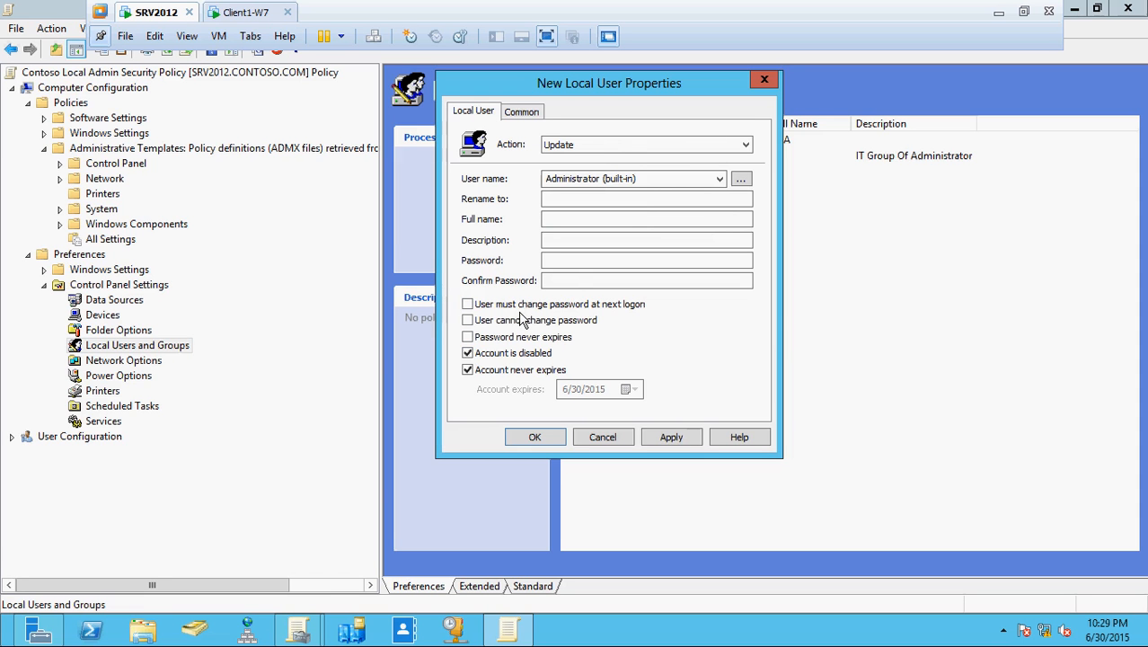
click(469, 339)
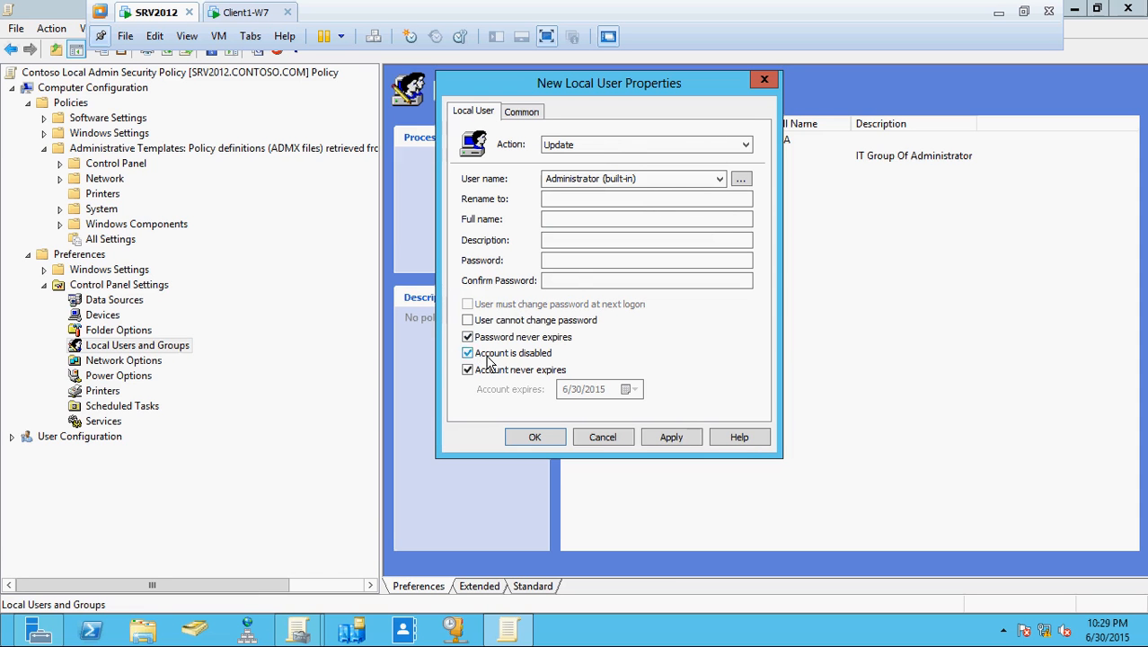
- Set a new password for the built-in Administrator and save the item past the password warnings
click(567, 258)
text(P)
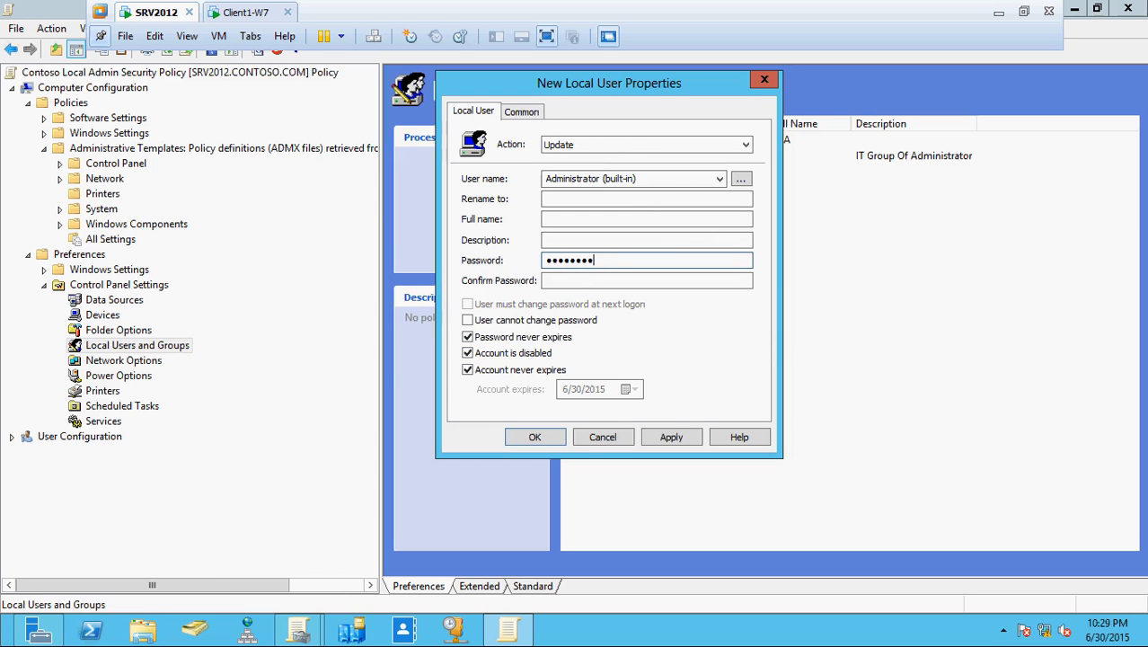
key(Tab)
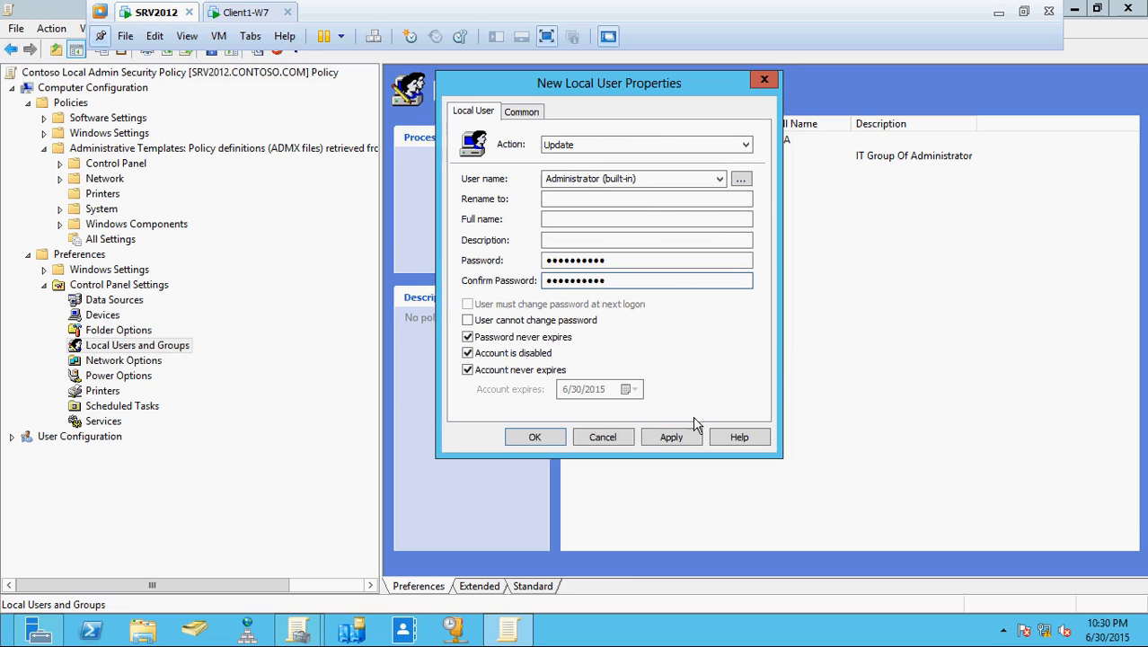
click(673, 436)
click(714, 382)
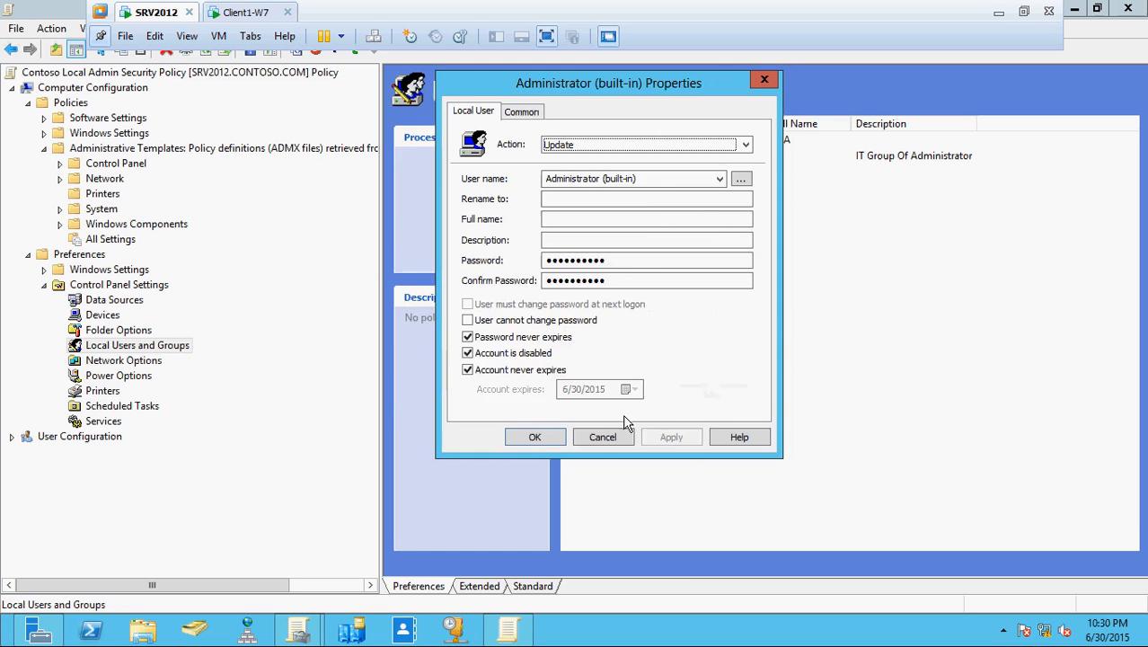
click(547, 437)
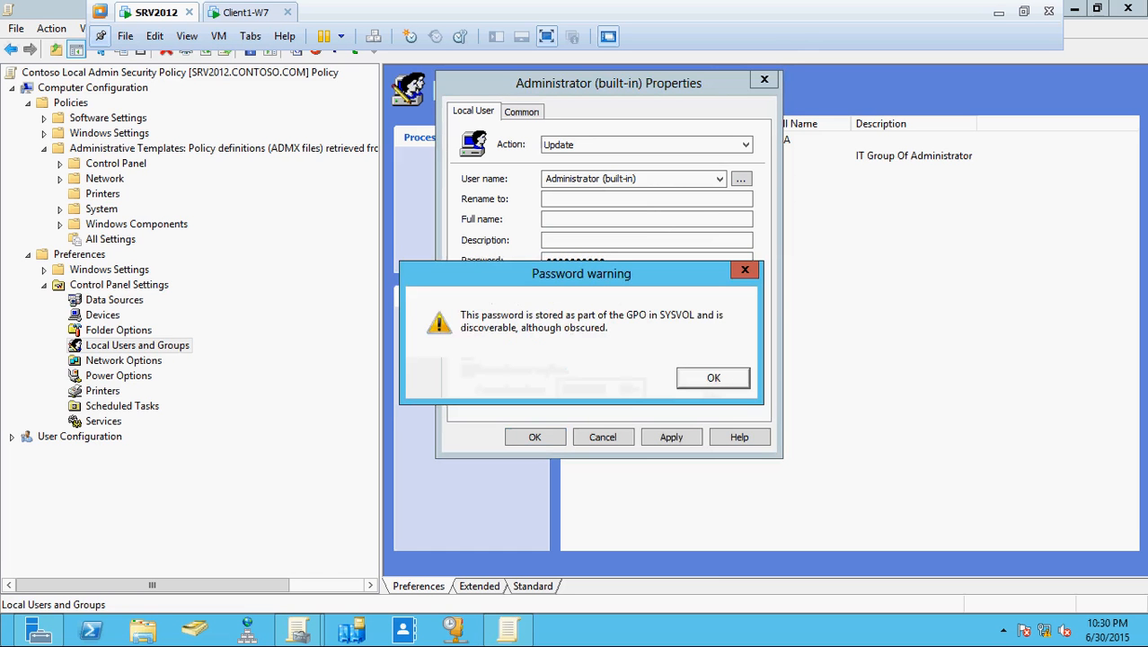
click(706, 378)
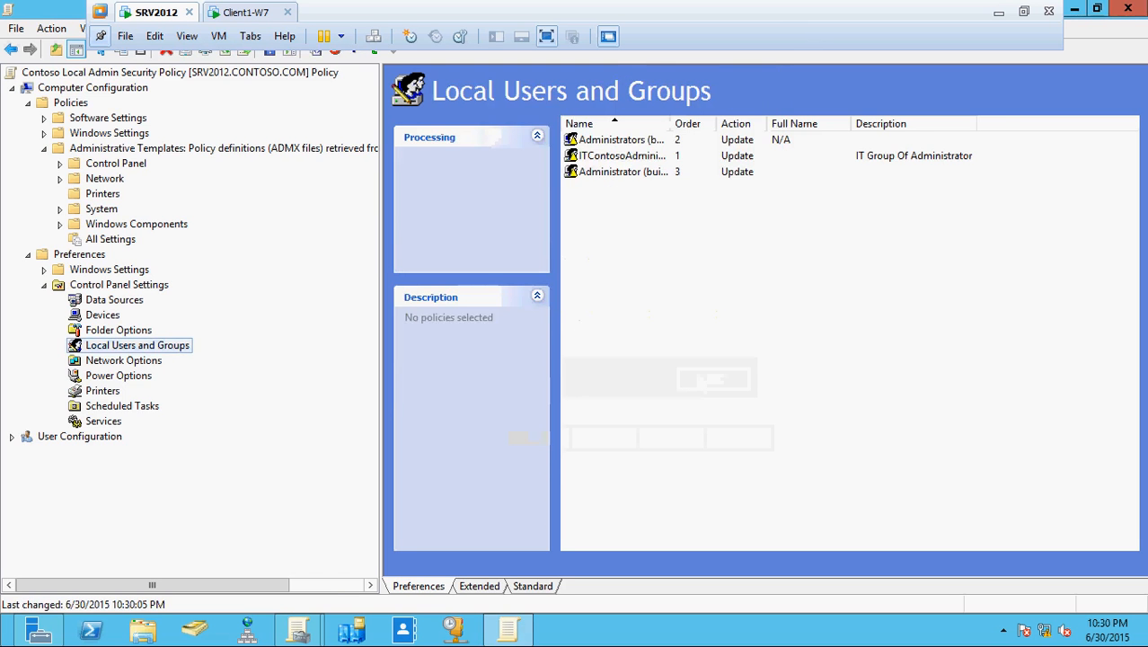
- Check the GPO links and member computers of All Computer with Company Policies
click(1096, 8)
drag(539, 117, 1025, 91)
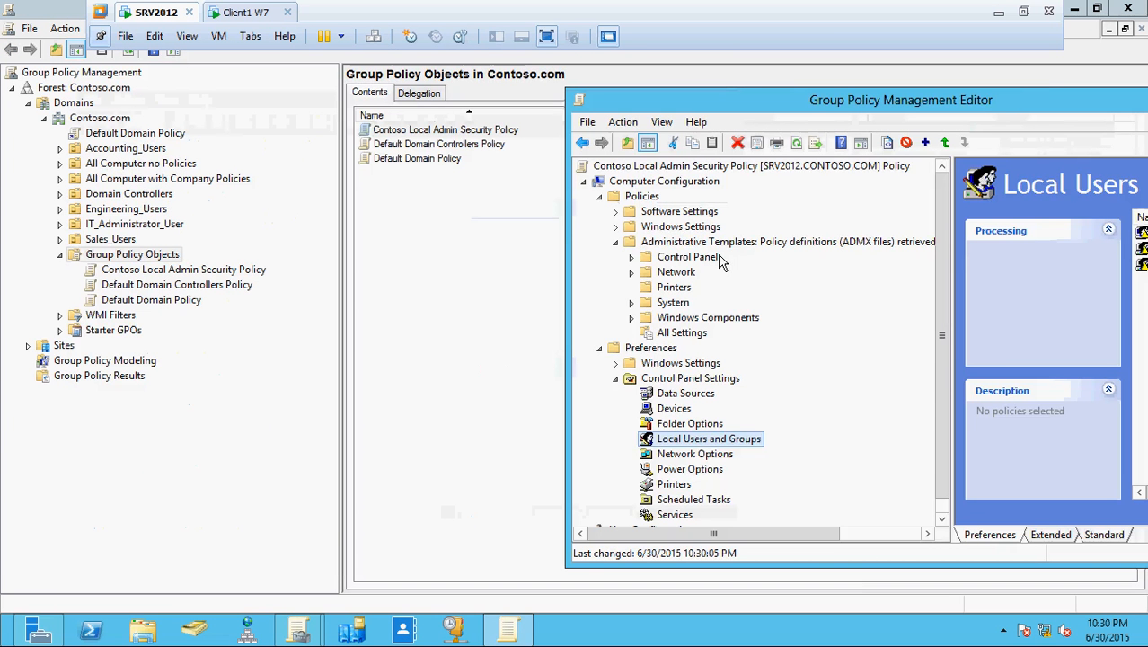
click(404, 276)
click(61, 179)
click(139, 181)
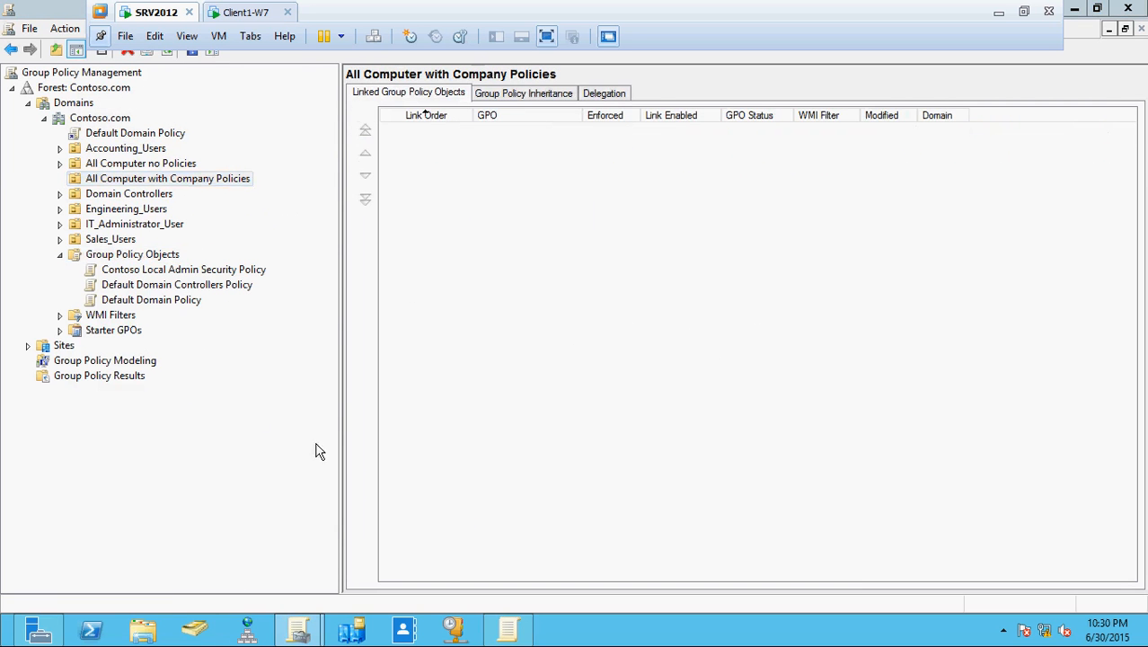
click(195, 628)
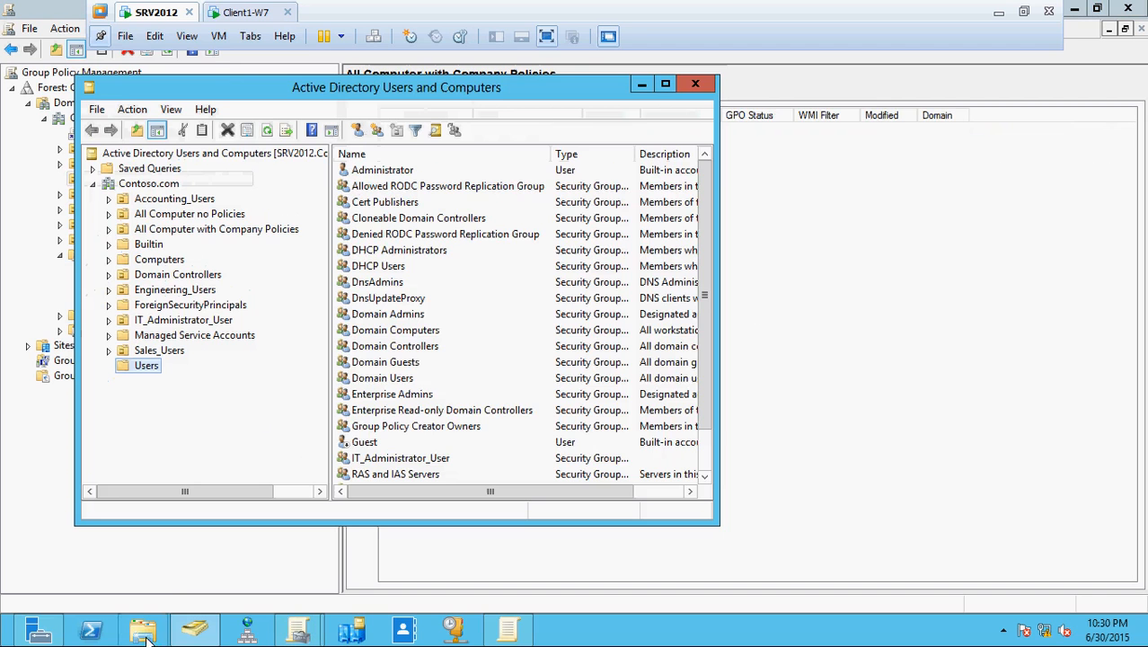
click(169, 229)
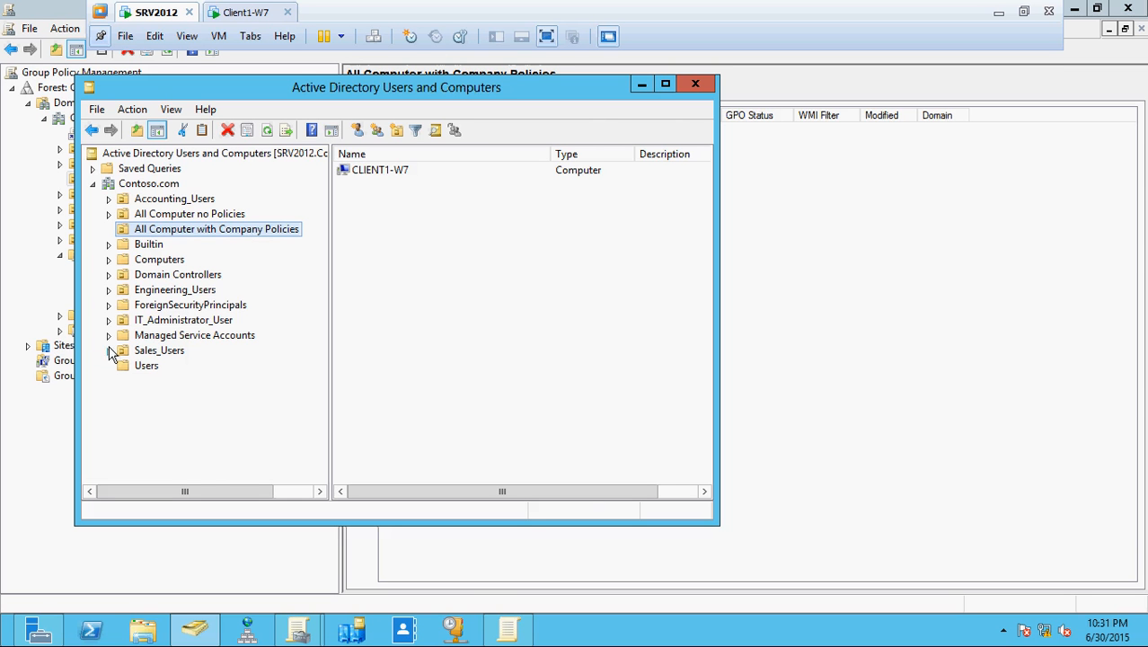
- Bring the Group Policy Management console back to the front from the taskbar
click(492, 633)
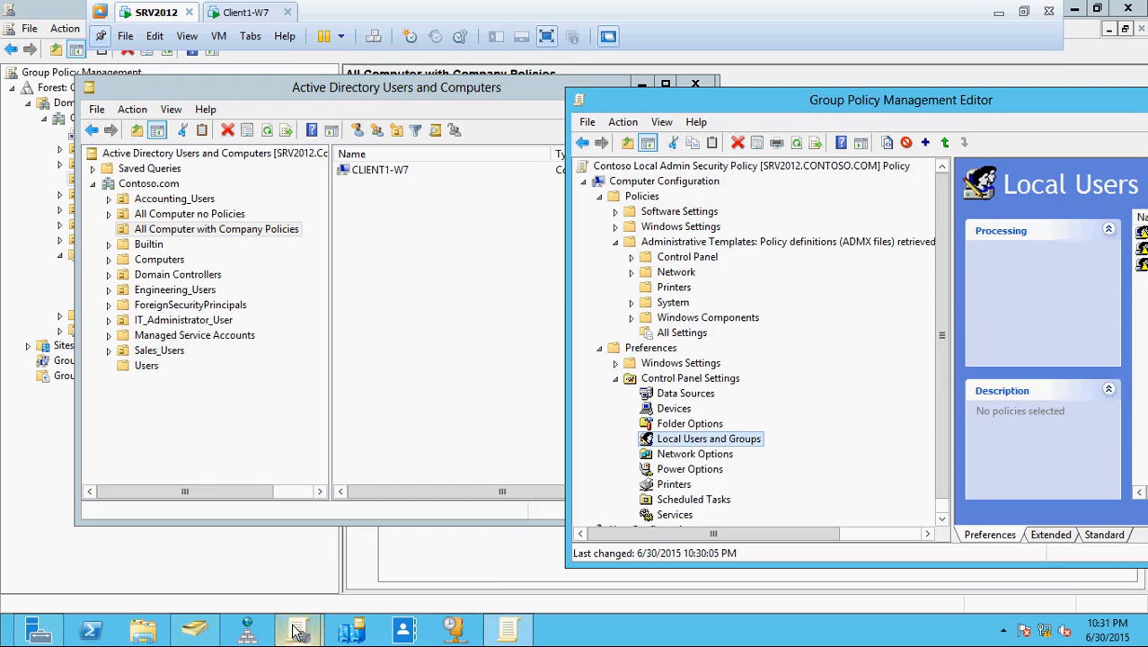
mouse_move(299, 631)
click(413, 555)
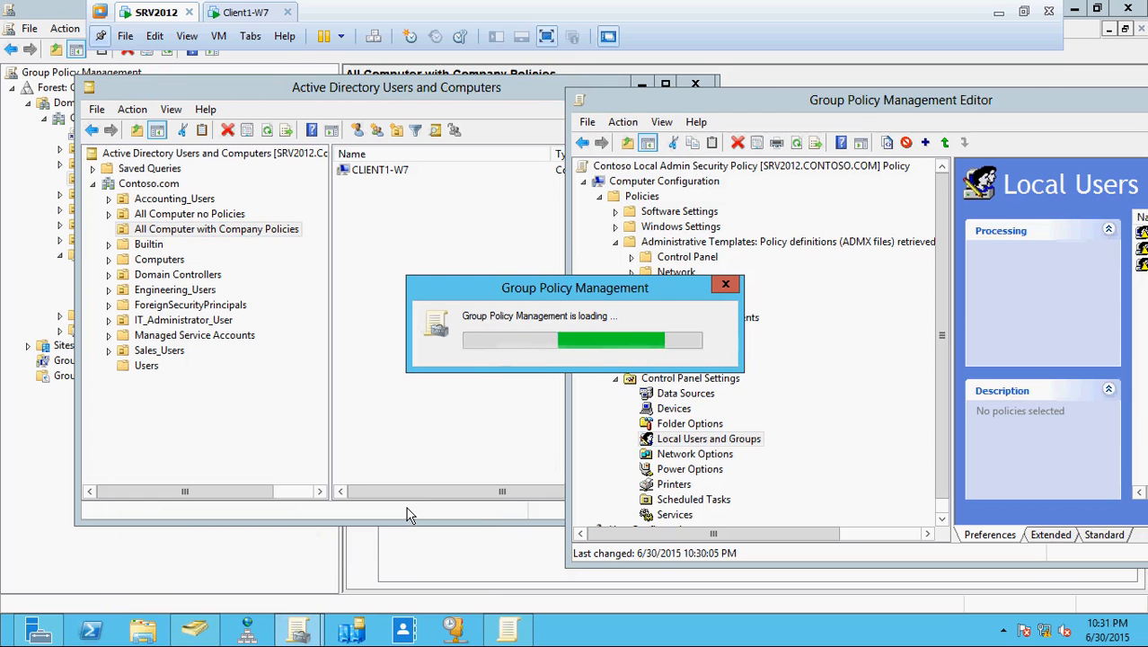
mouse_move(299, 629)
click(358, 546)
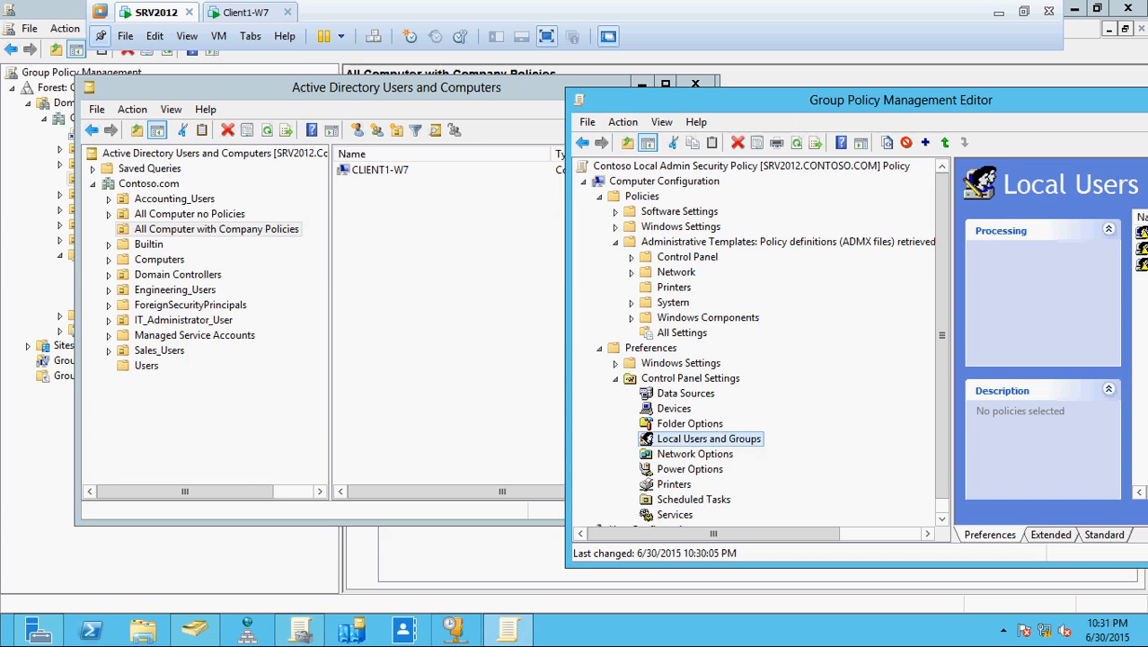
click(378, 571)
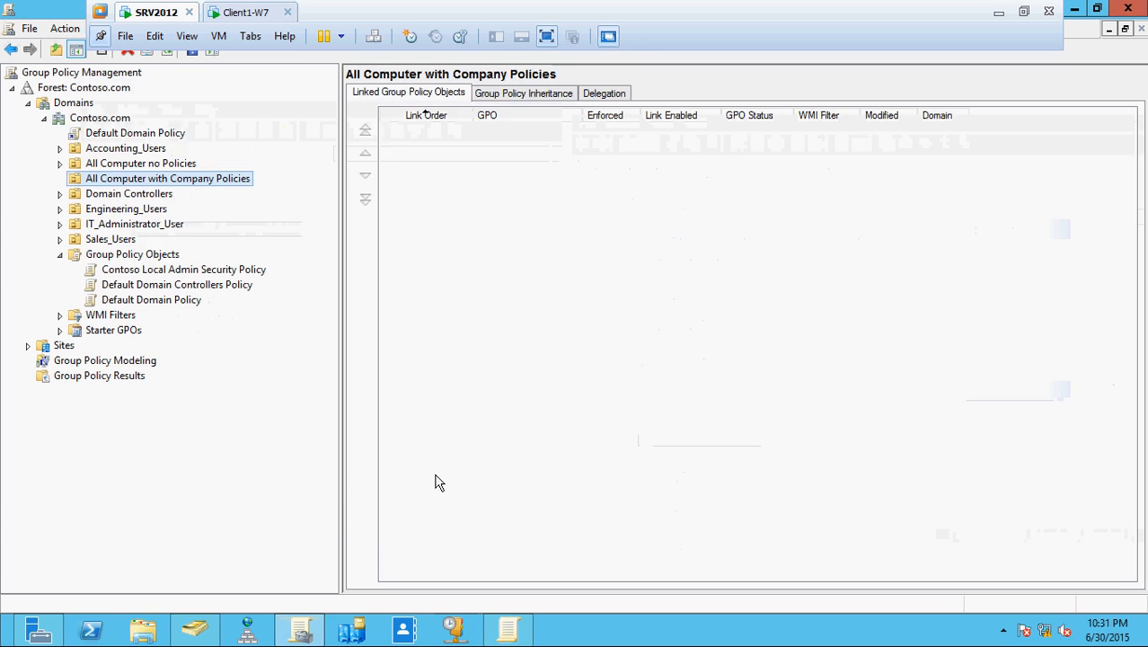
- Link Contoso Local Admin Security Policy to All Computer with Company Policies by dragging it onto the unit
click(224, 271)
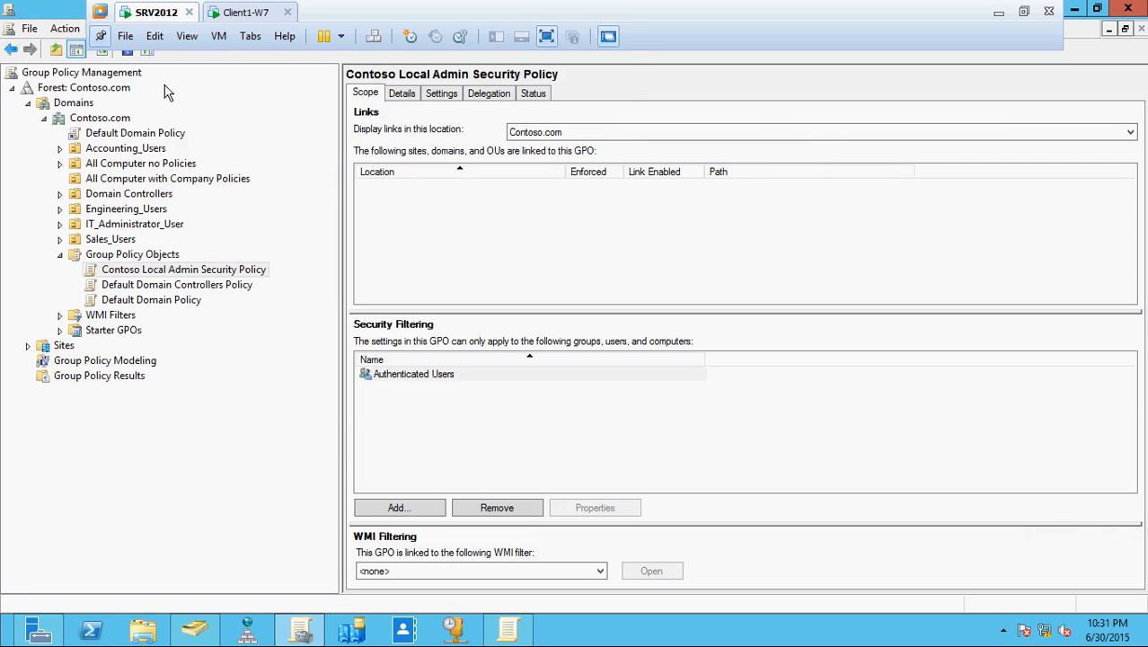
right_click(176, 178)
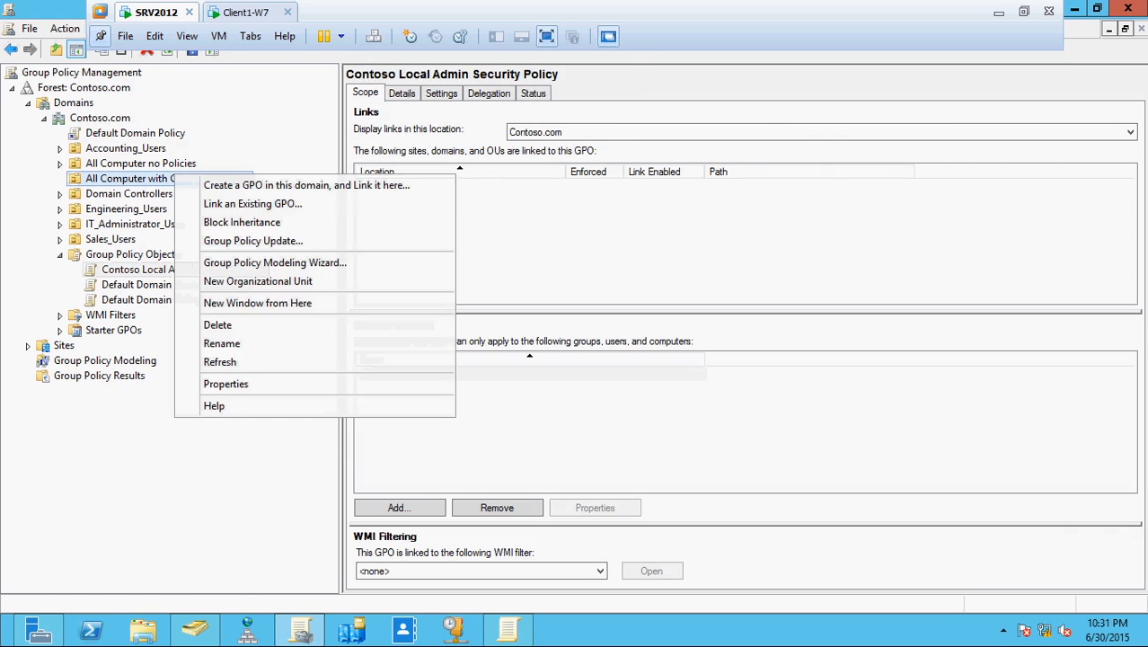
click(229, 204)
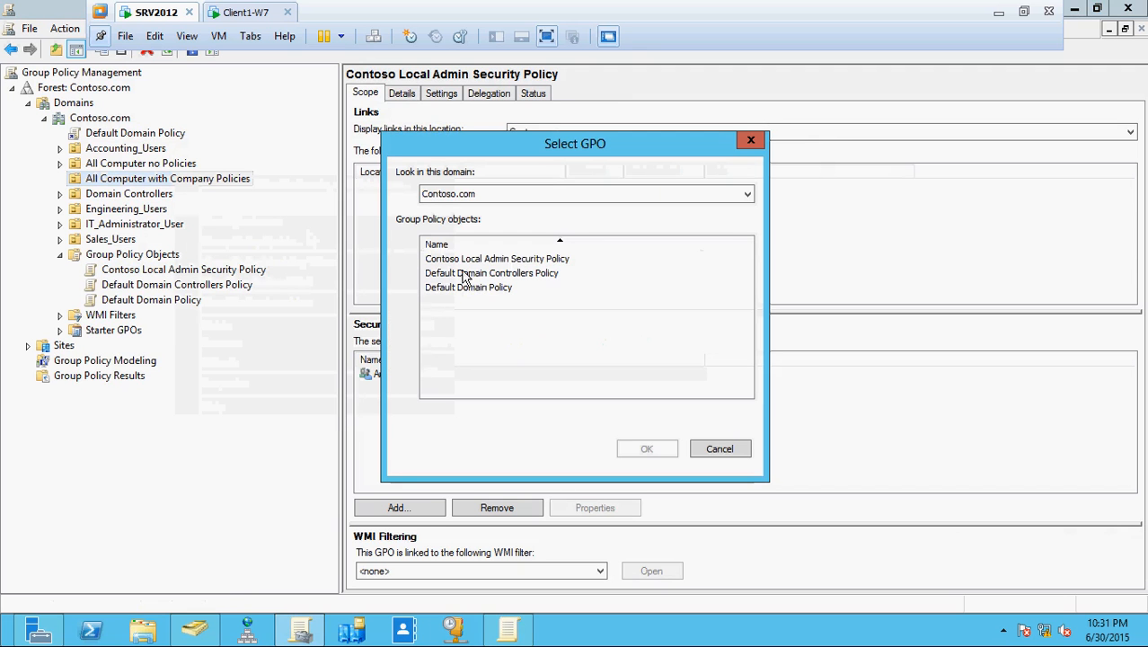
click(491, 267)
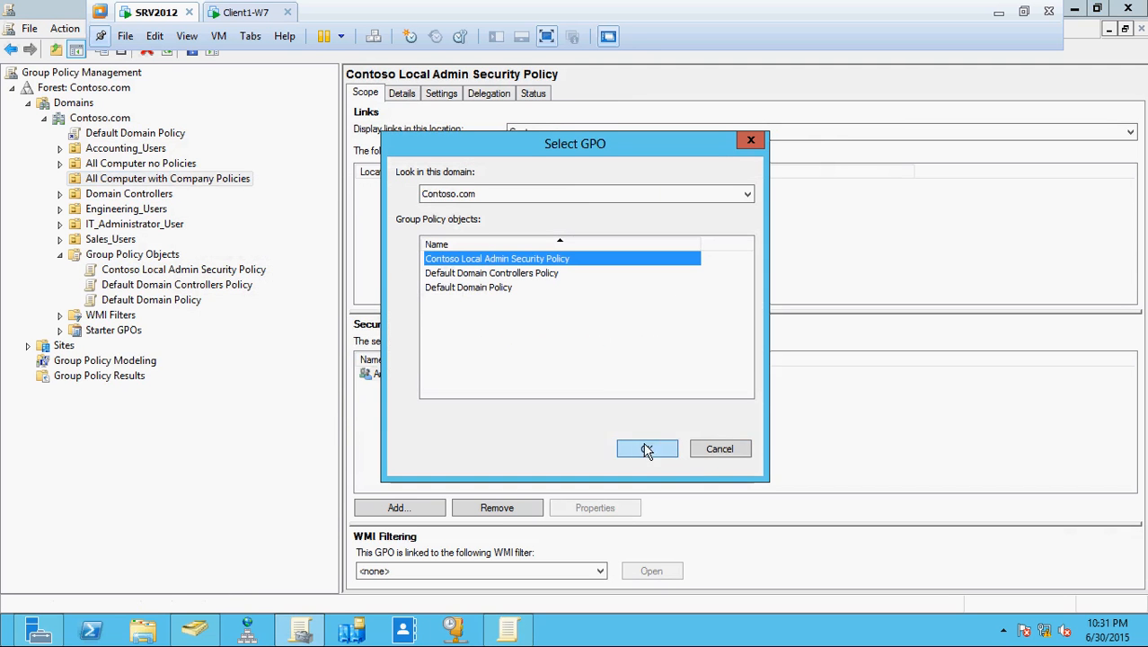
click(716, 448)
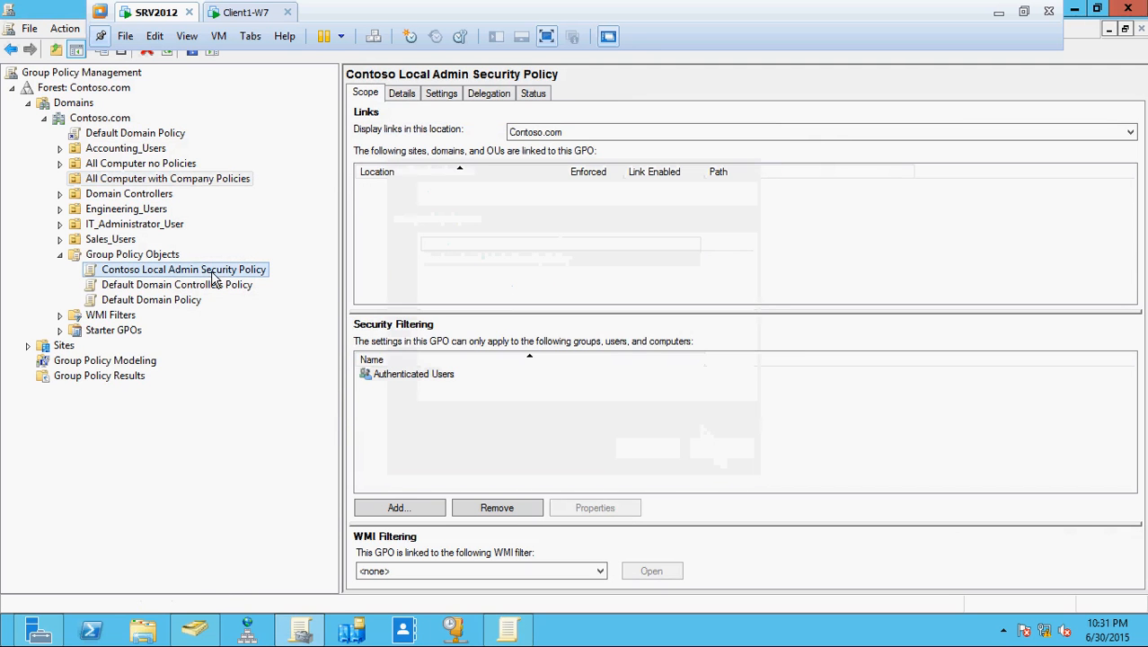
drag(212, 273, 205, 190)
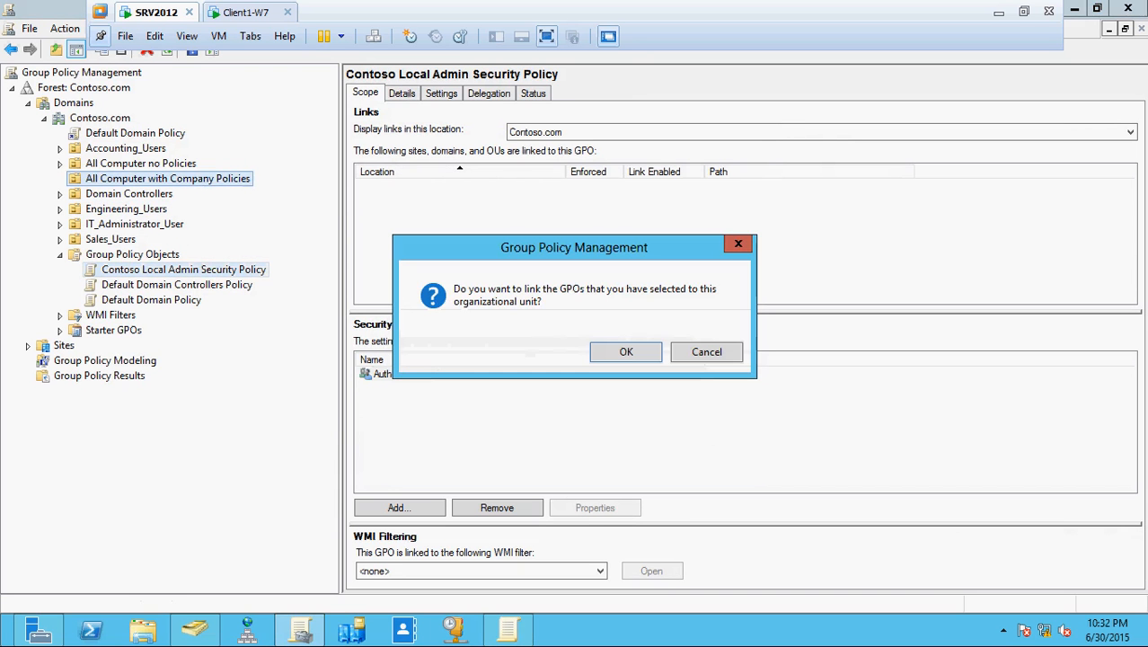
click(620, 352)
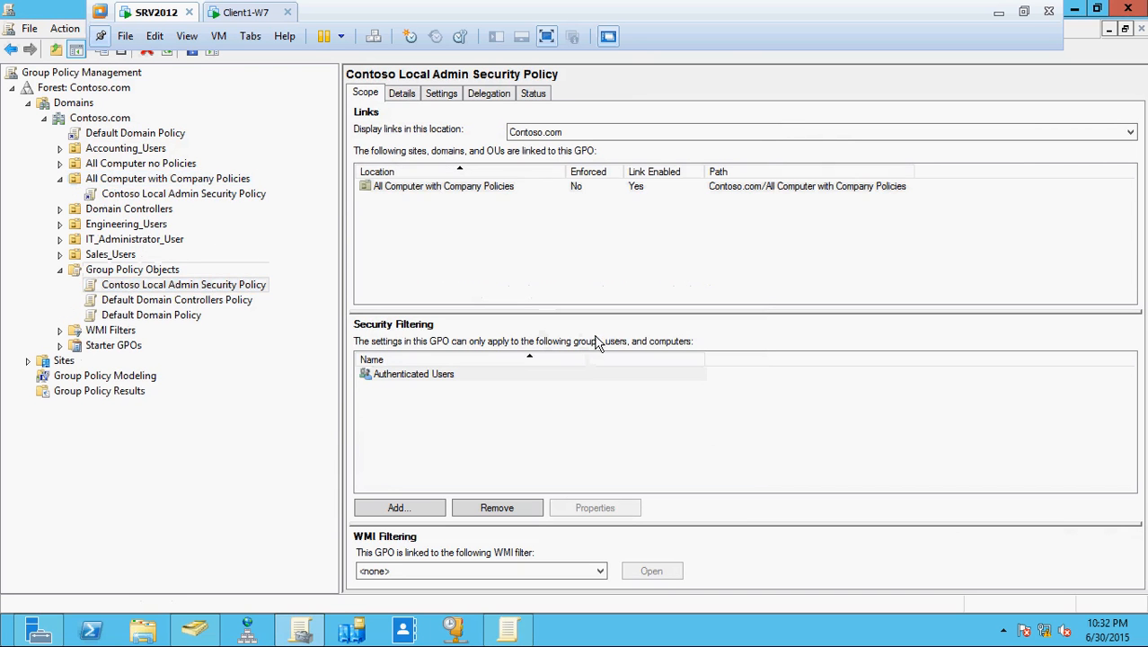
- Make sure the new policy link is set to Link Enabled
click(91, 194)
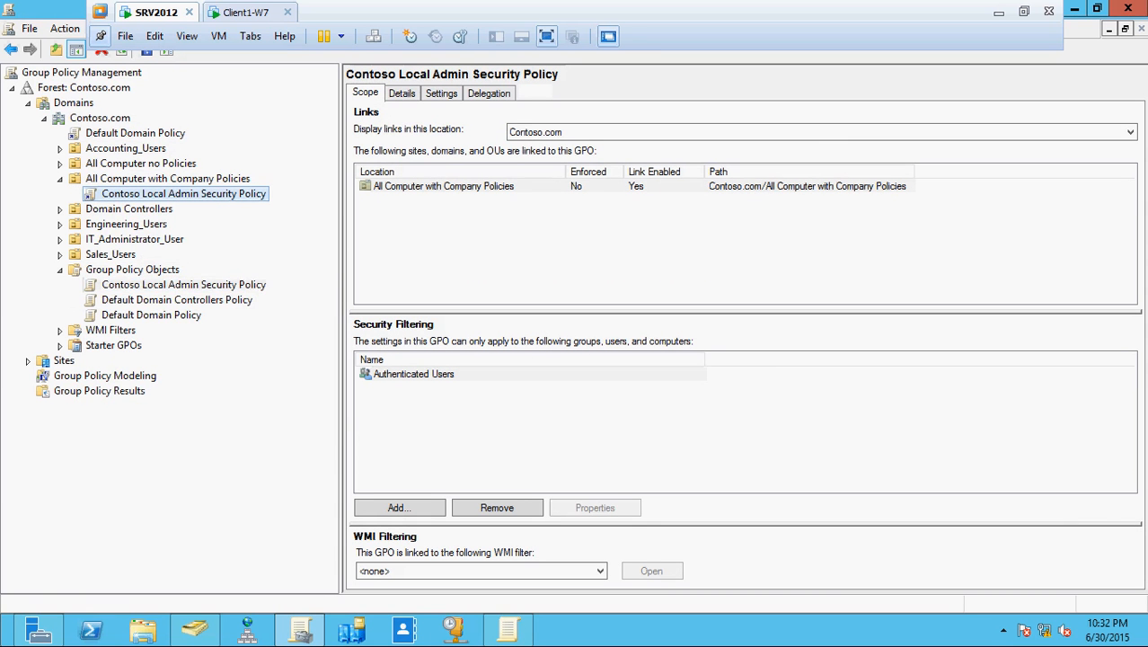
right_click(109, 198)
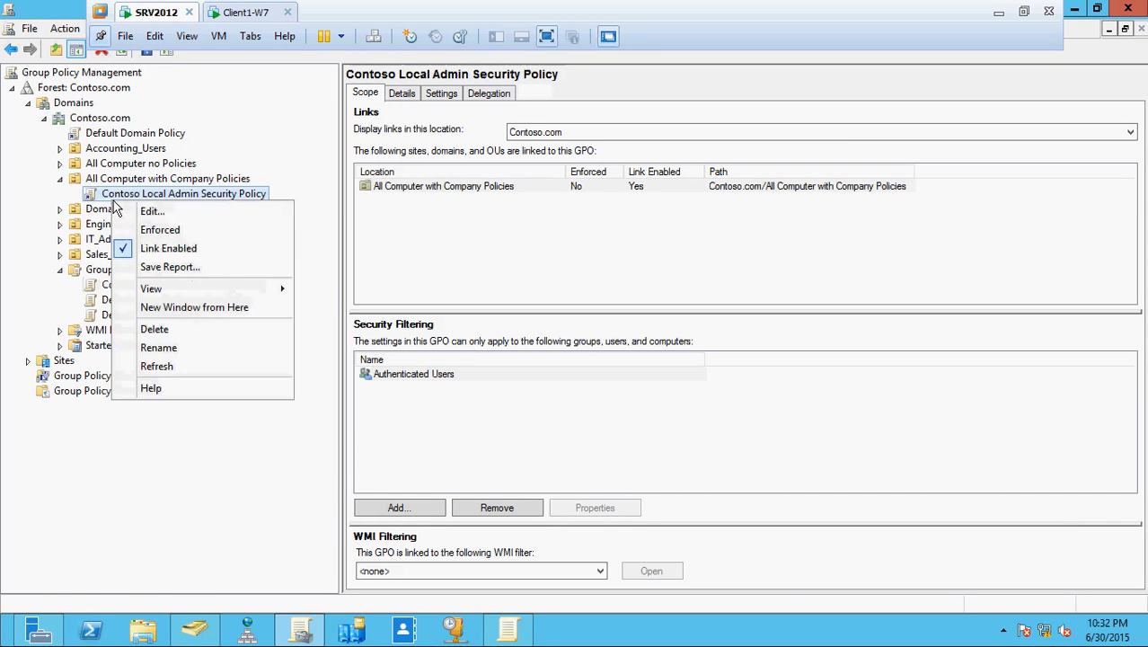
click(153, 245)
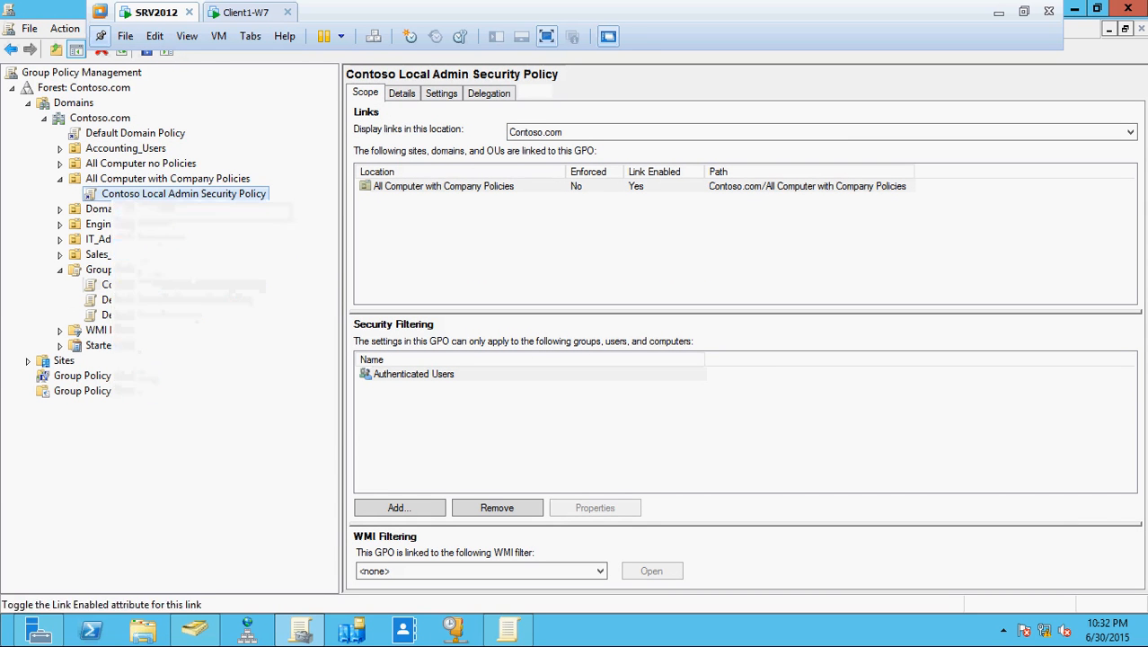
right_click(107, 199)
click(142, 247)
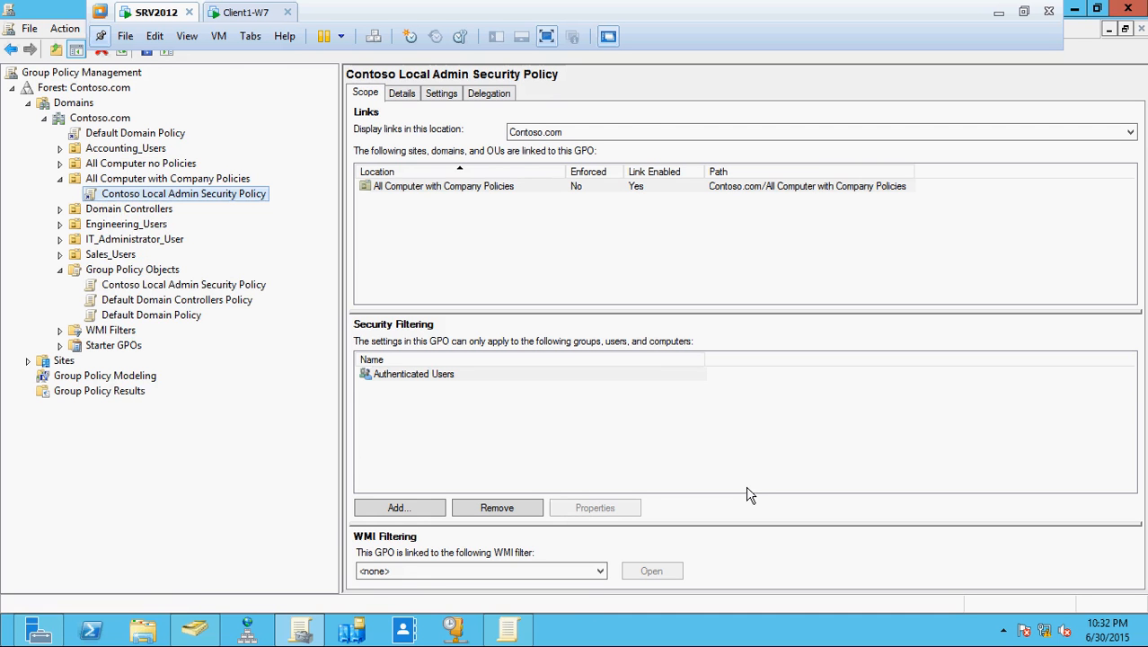
- Run gpupdate /force in an administrator Command Prompt on SRV2012, then move to Client1-W7
key(super+r)
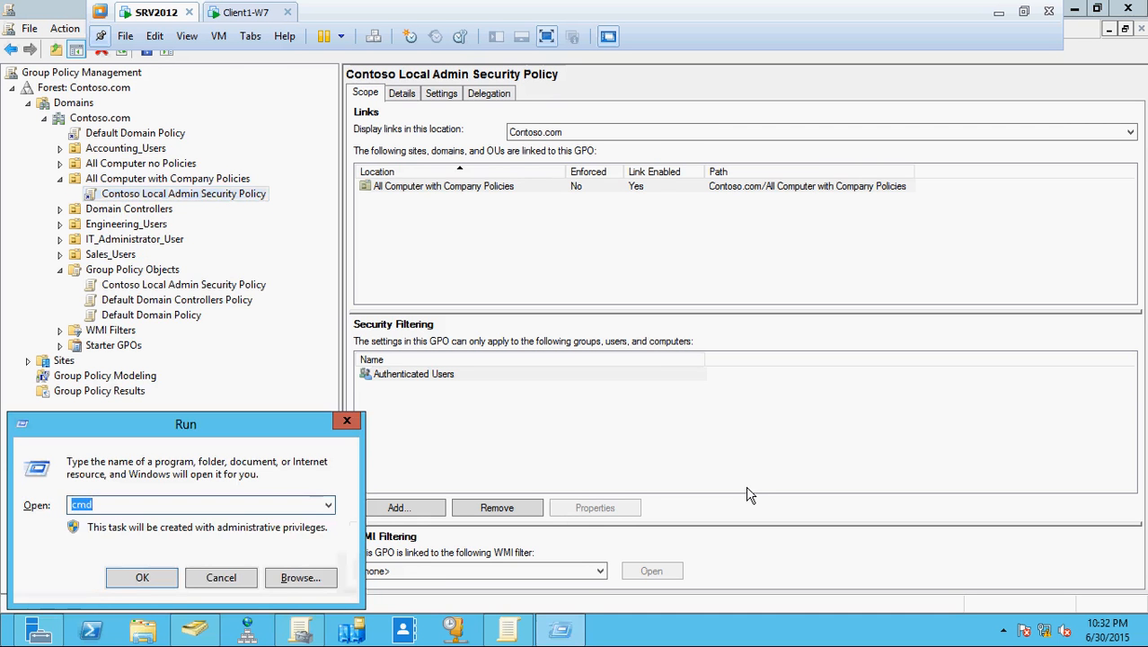
key(Escape)
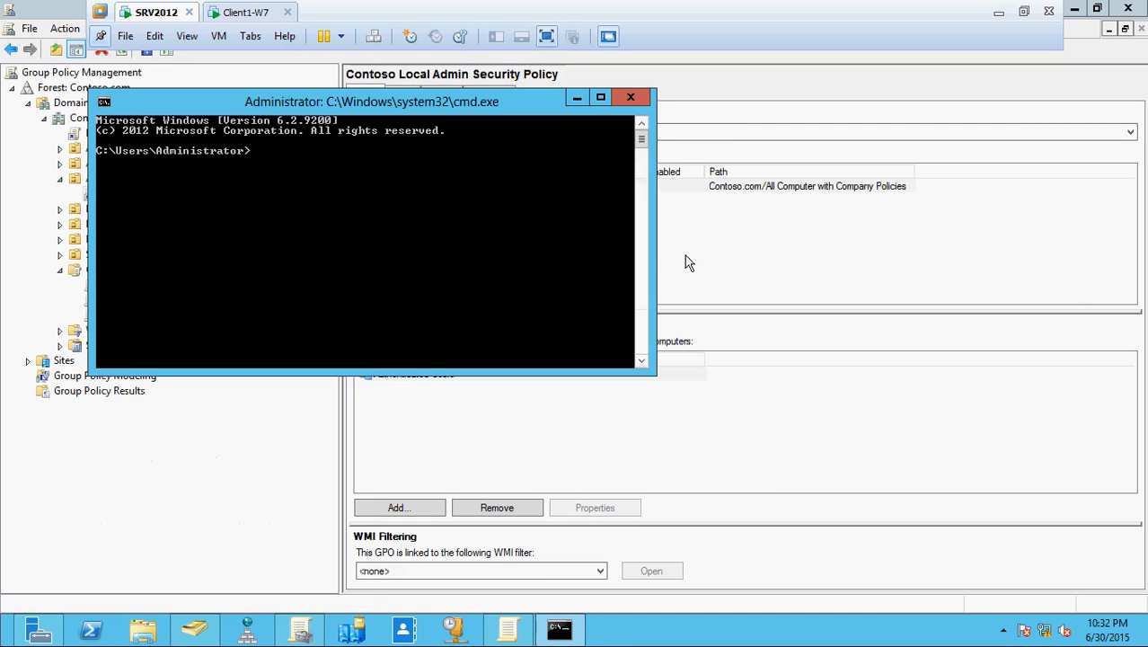
drag(430, 107, 851, 248)
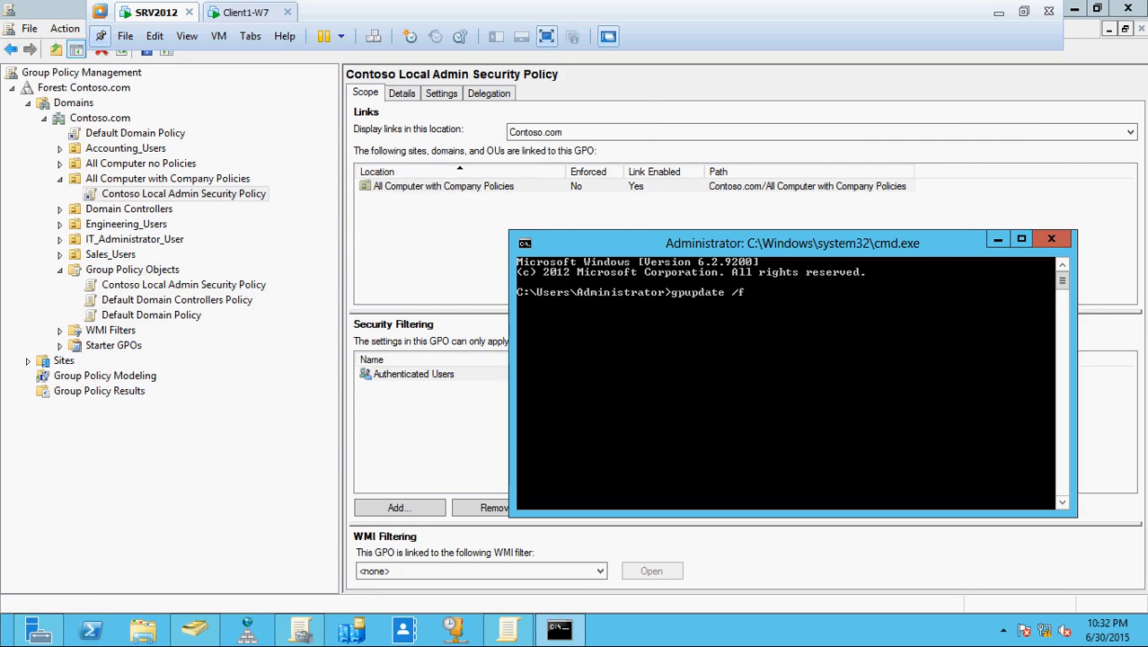
key(Return)
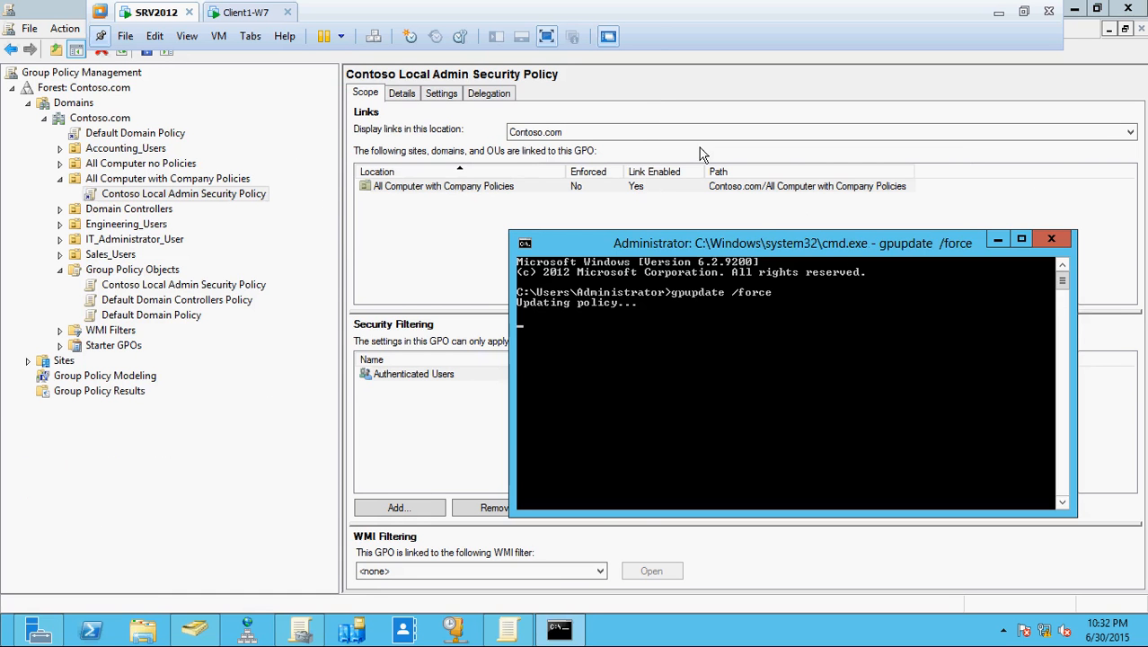
click(191, 179)
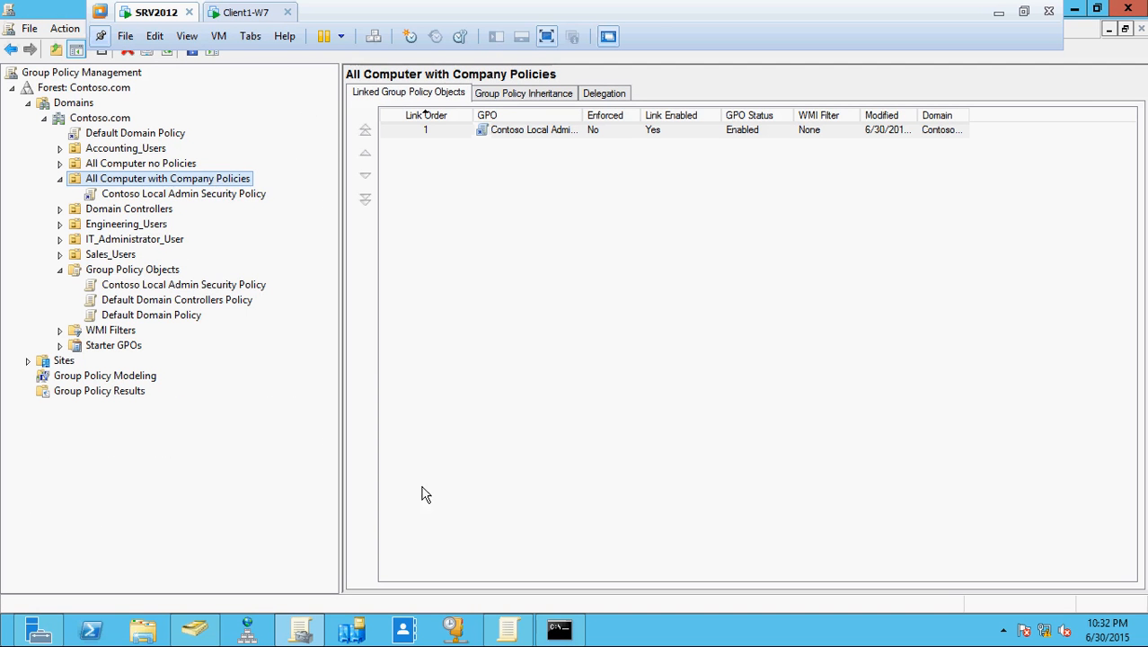
click(559, 628)
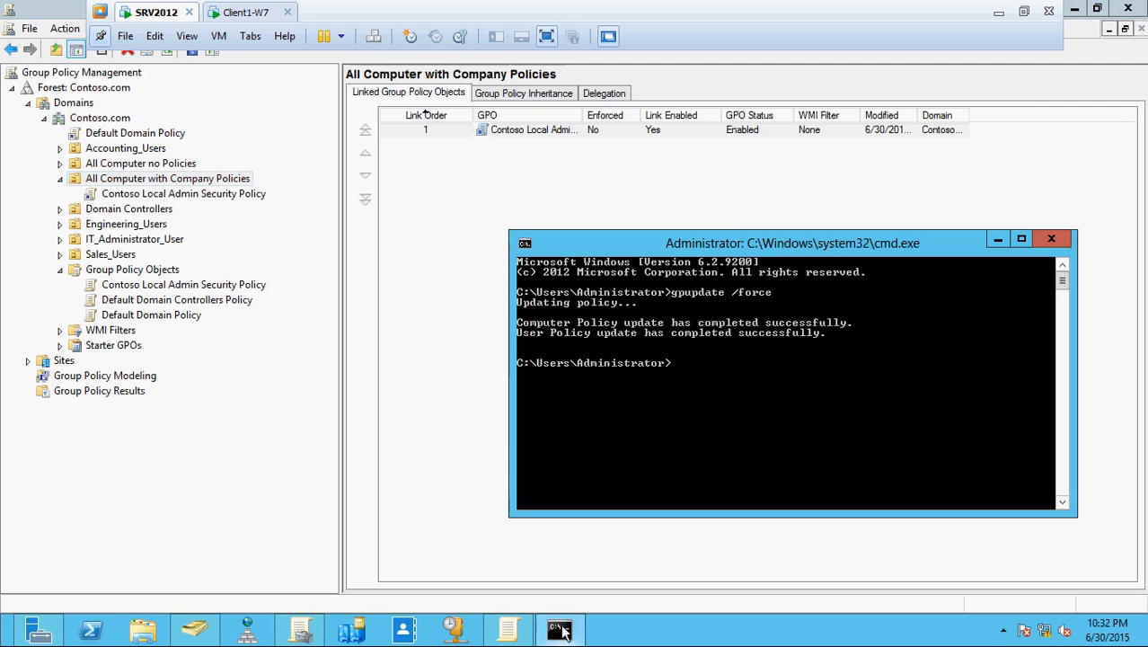
click(241, 16)
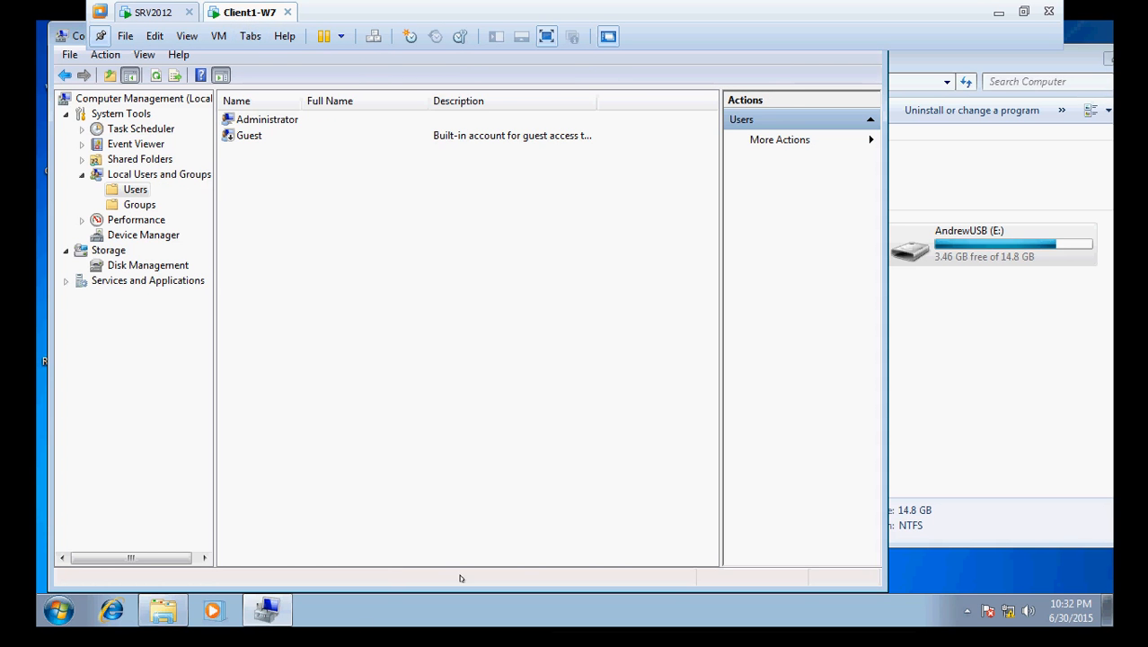
- Run gpupdate /force on Client1-W7 and refresh the local users list in Computer Management
key(super+r)
key(Return)
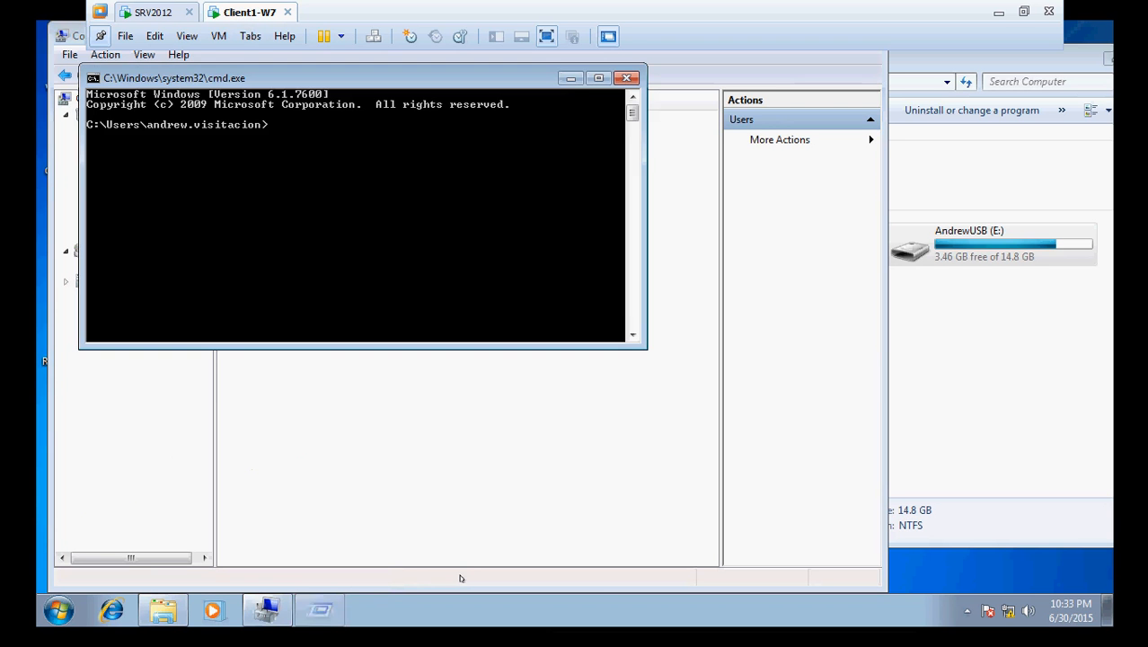
text(gpupdate)
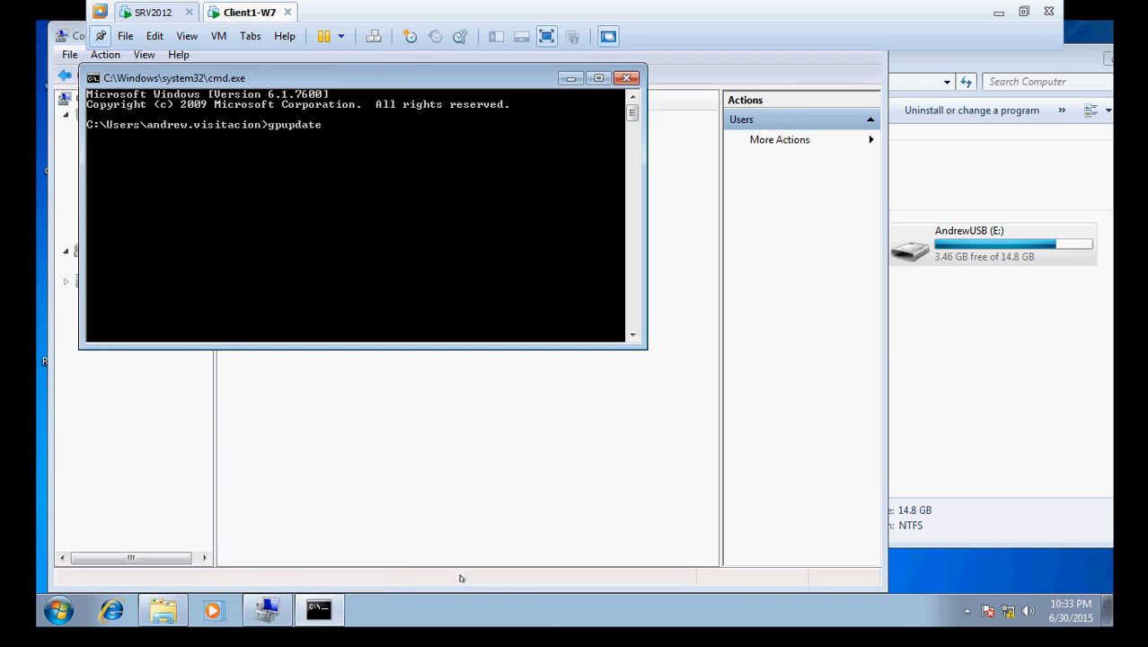
text( /force)
key(Return)
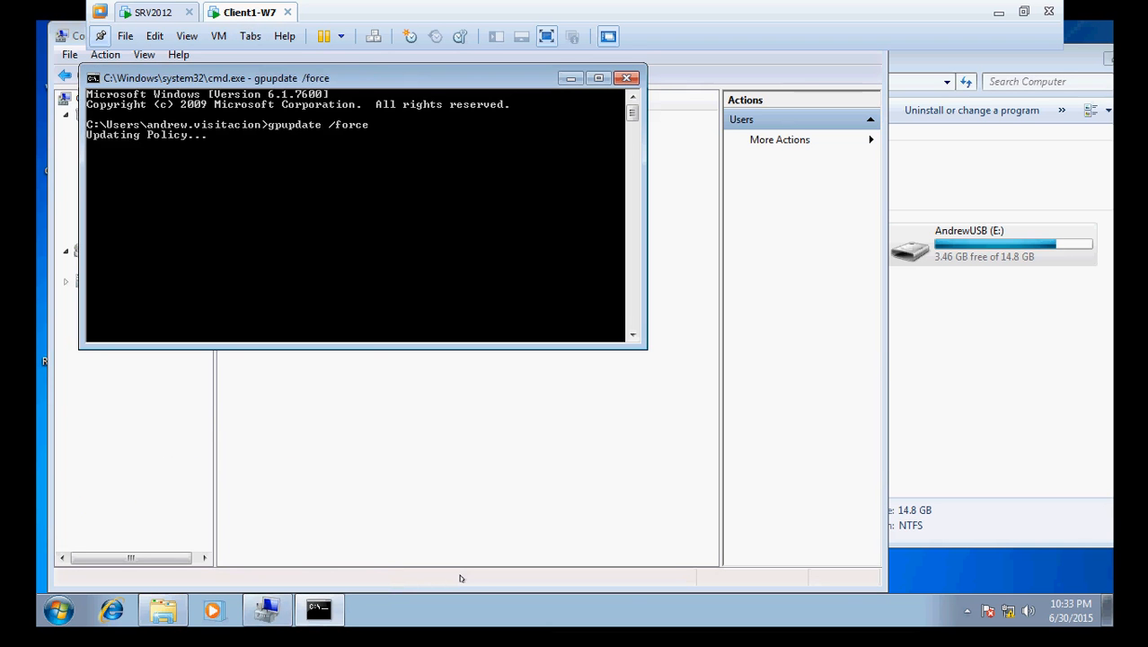
drag(401, 77, 842, 191)
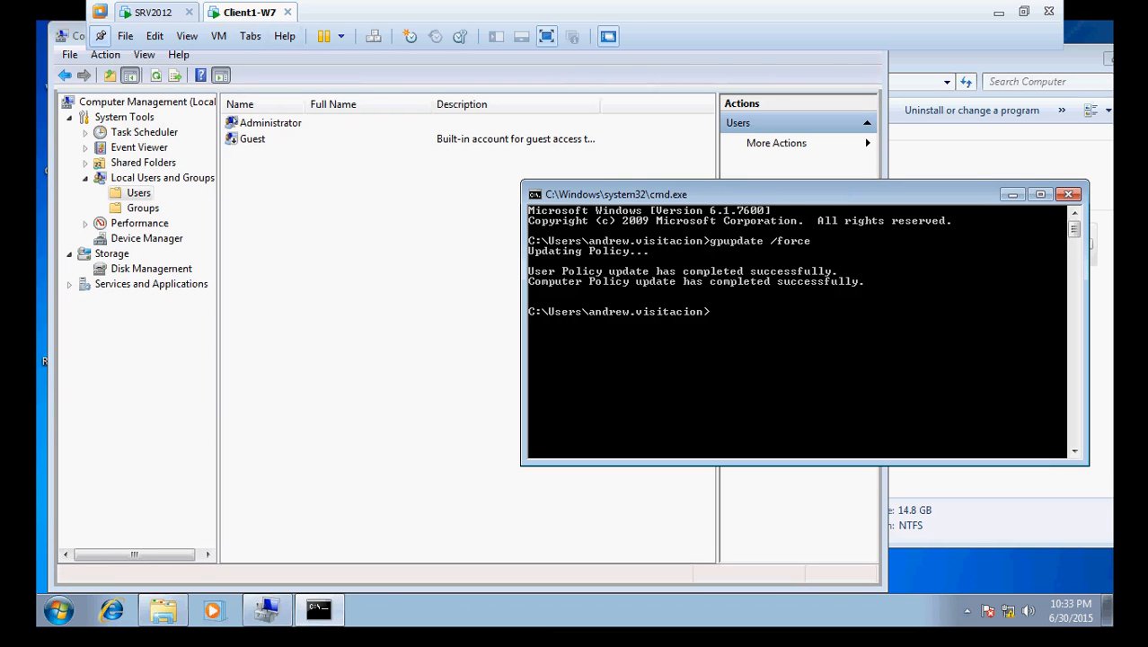
click(155, 76)
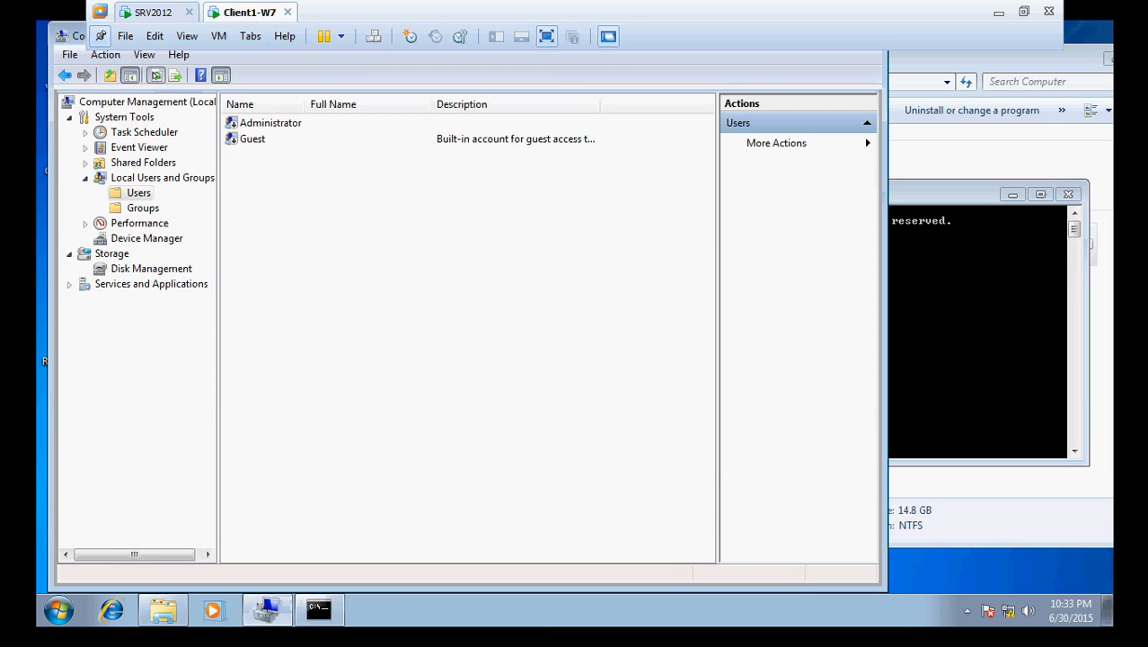
click(155, 76)
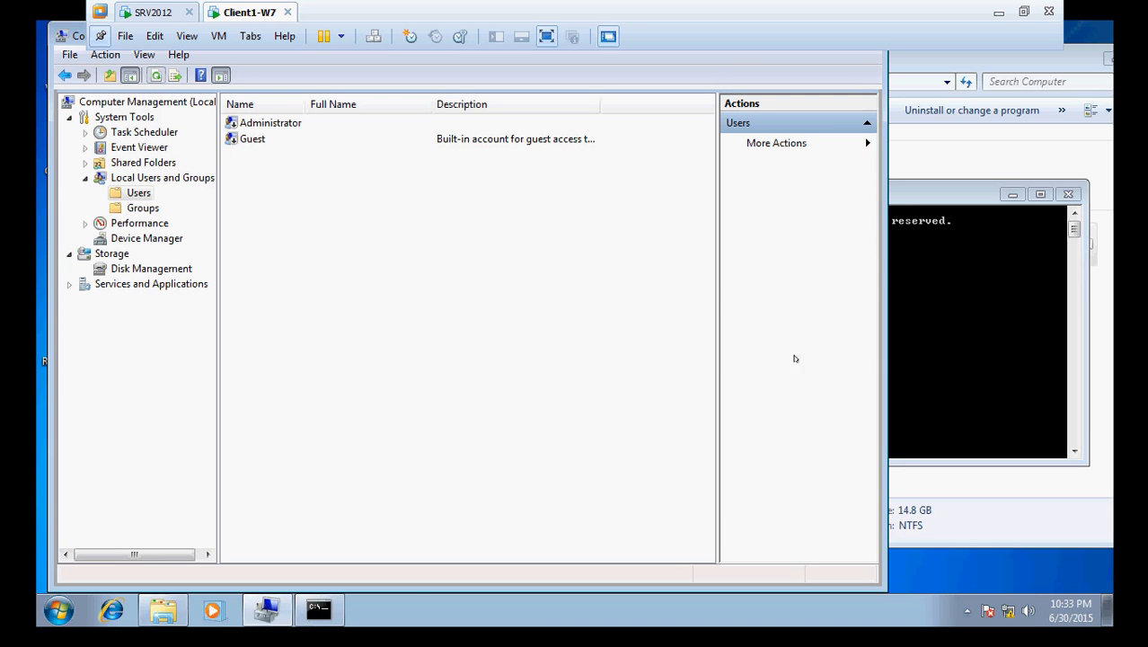
- Rerun gpupdate /force, refresh the users list again, and return to SRV2012
click(908, 368)
key(Up)
key(Return)
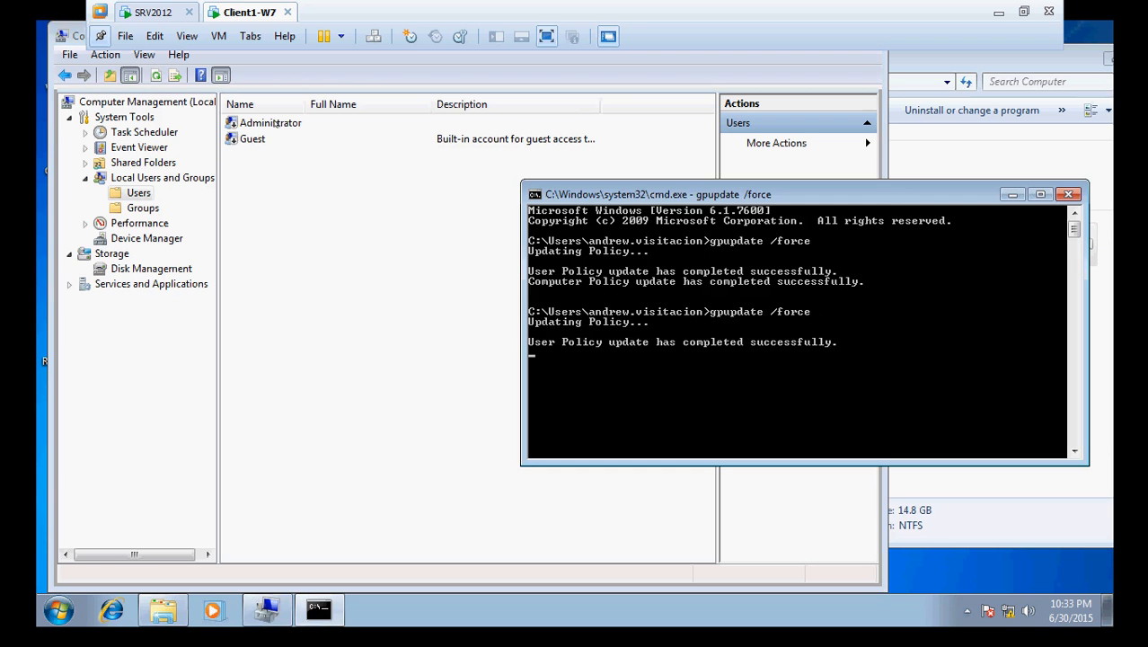
click(157, 75)
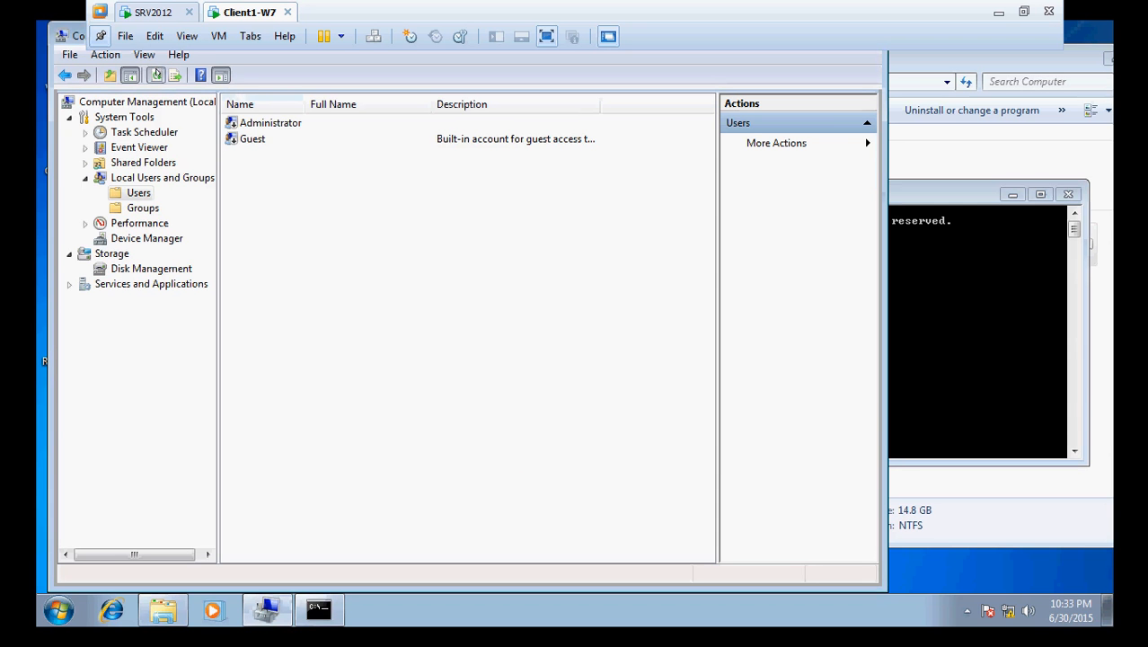
click(149, 13)
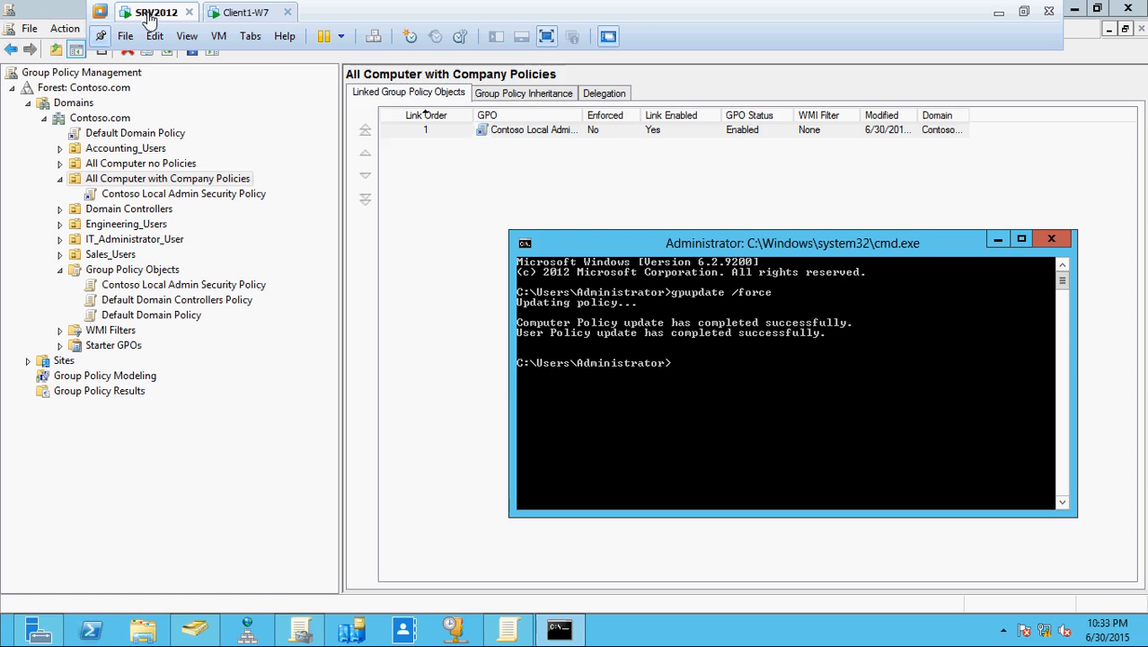
- Open Contoso Local Admin Security Policy for editing, then close the editor again
click(176, 196)
right_click(177, 202)
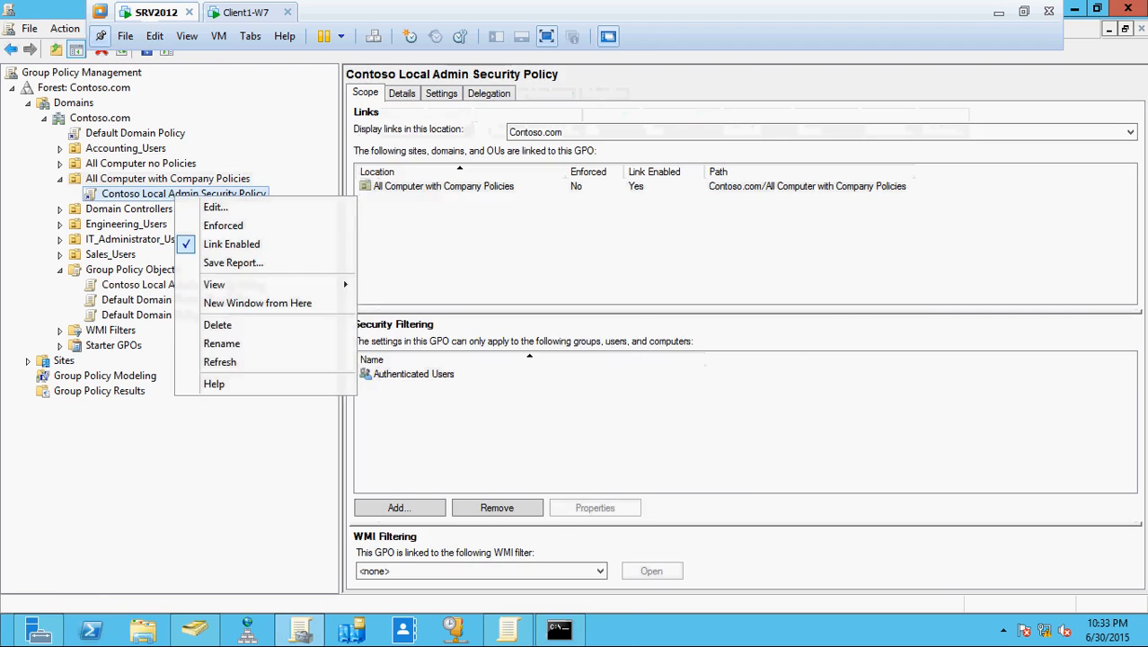
click(206, 208)
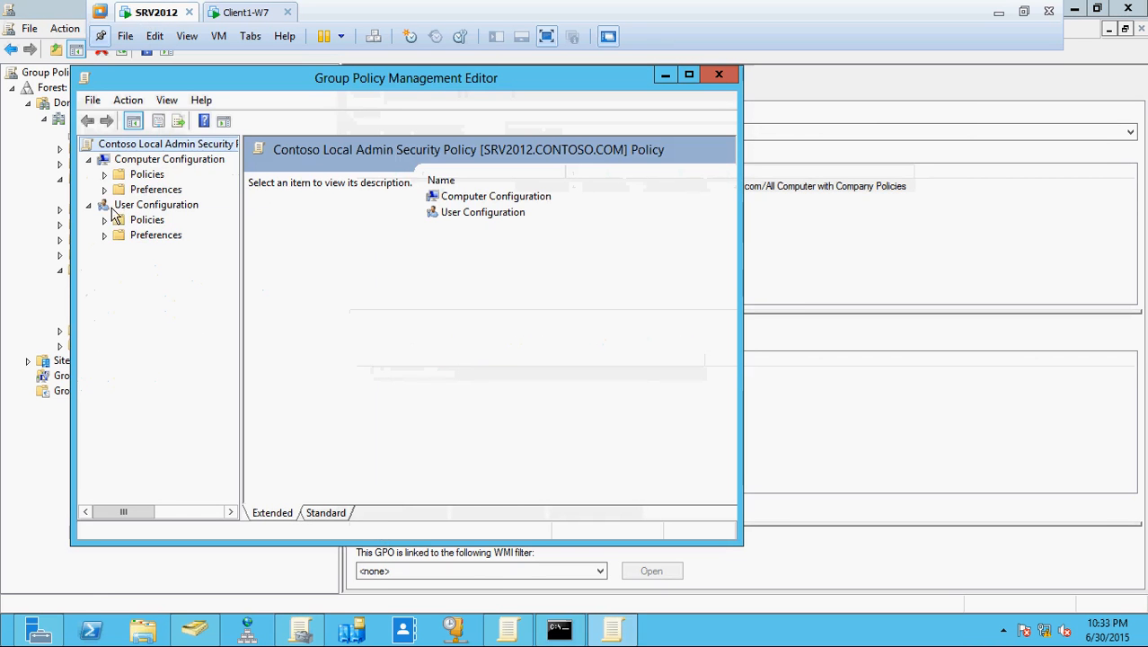
click(88, 205)
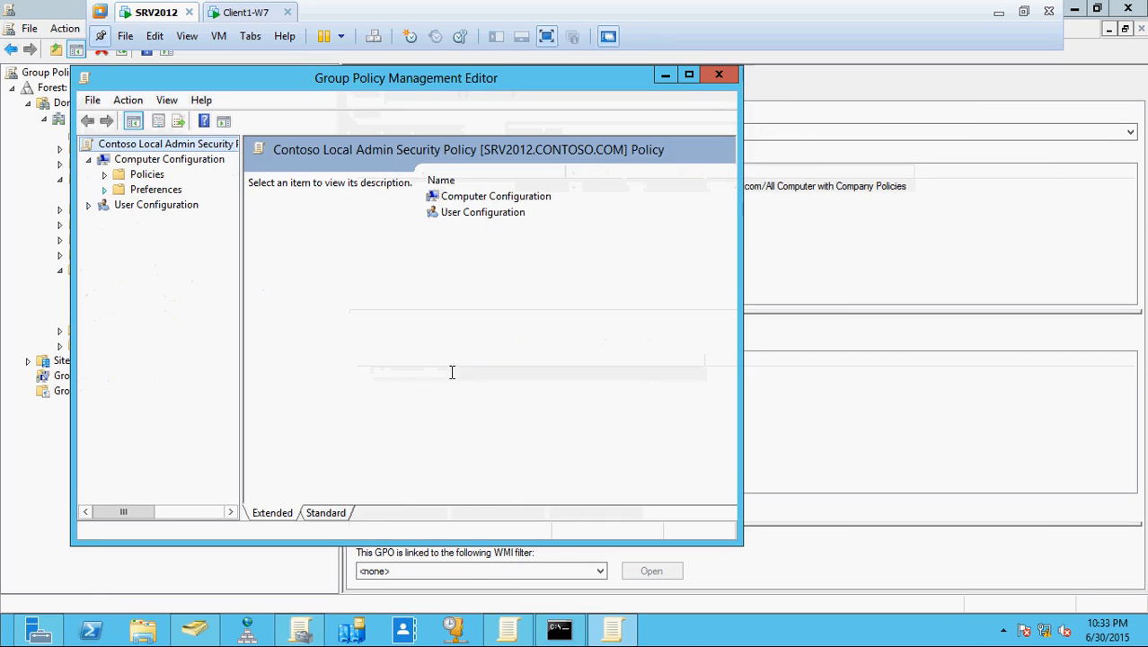
click(611, 631)
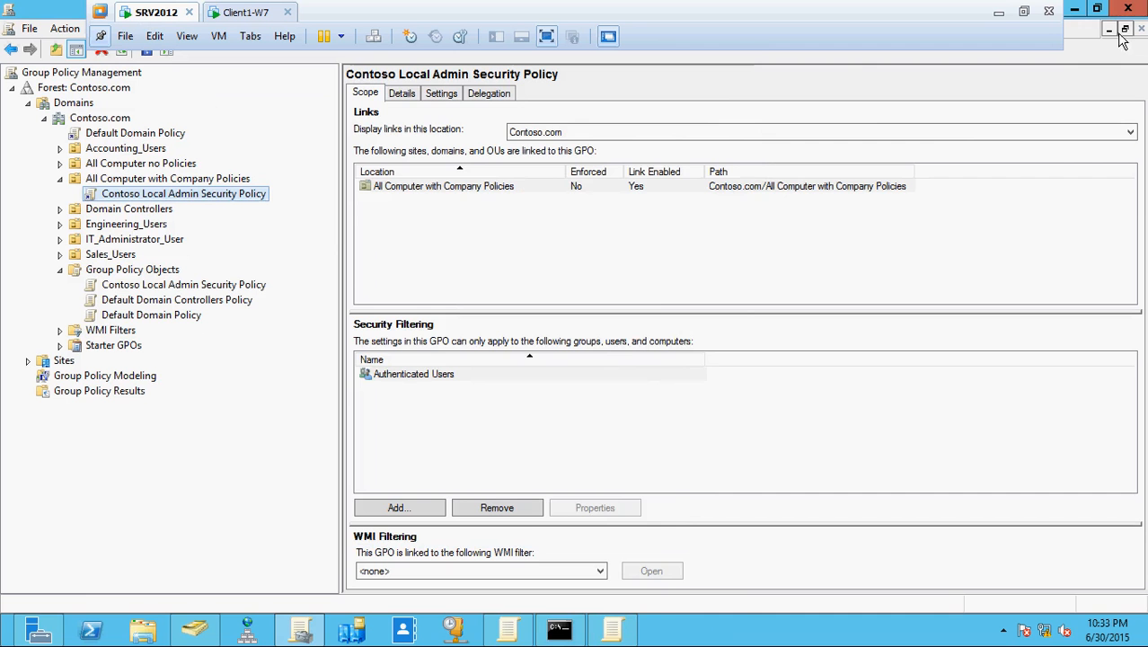
click(508, 632)
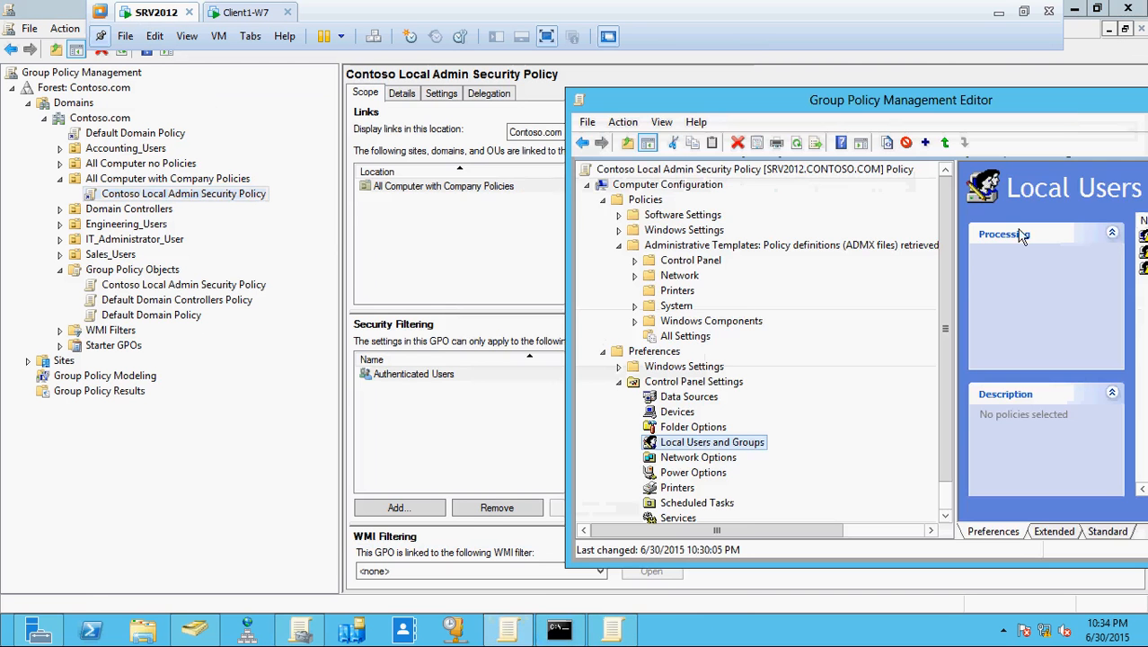
drag(1068, 114, 651, 115)
click(808, 104)
- Reopen the policy editor maximized and expand Computer Configuration Preferences down to Control Panel Settings
right_click(195, 197)
click(231, 209)
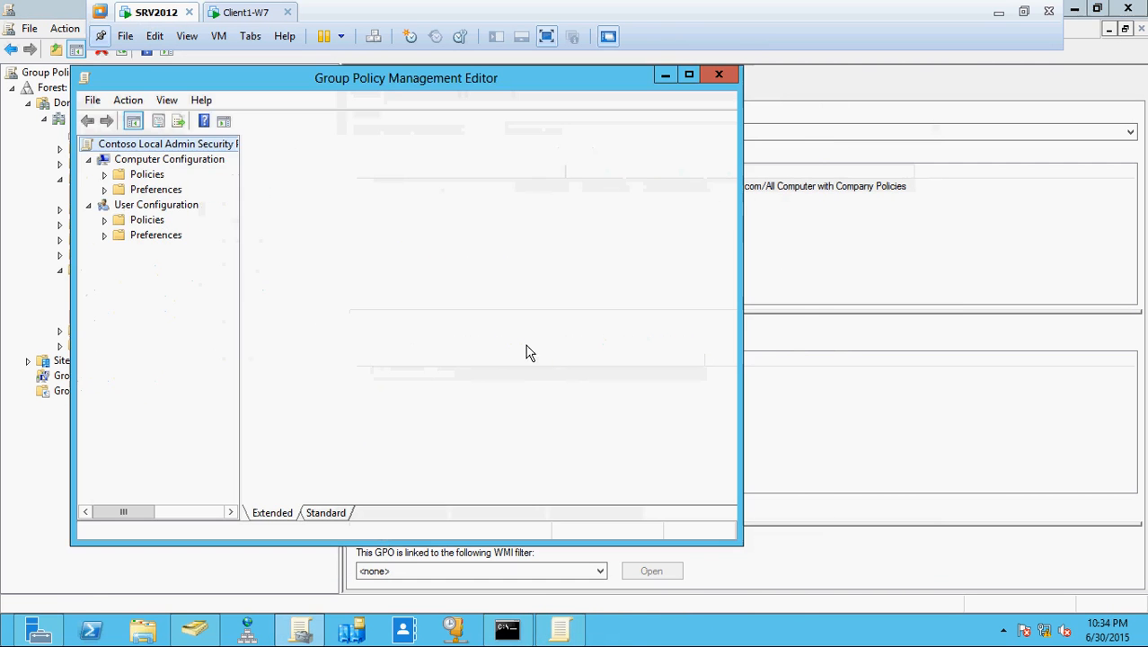
click(88, 205)
click(104, 190)
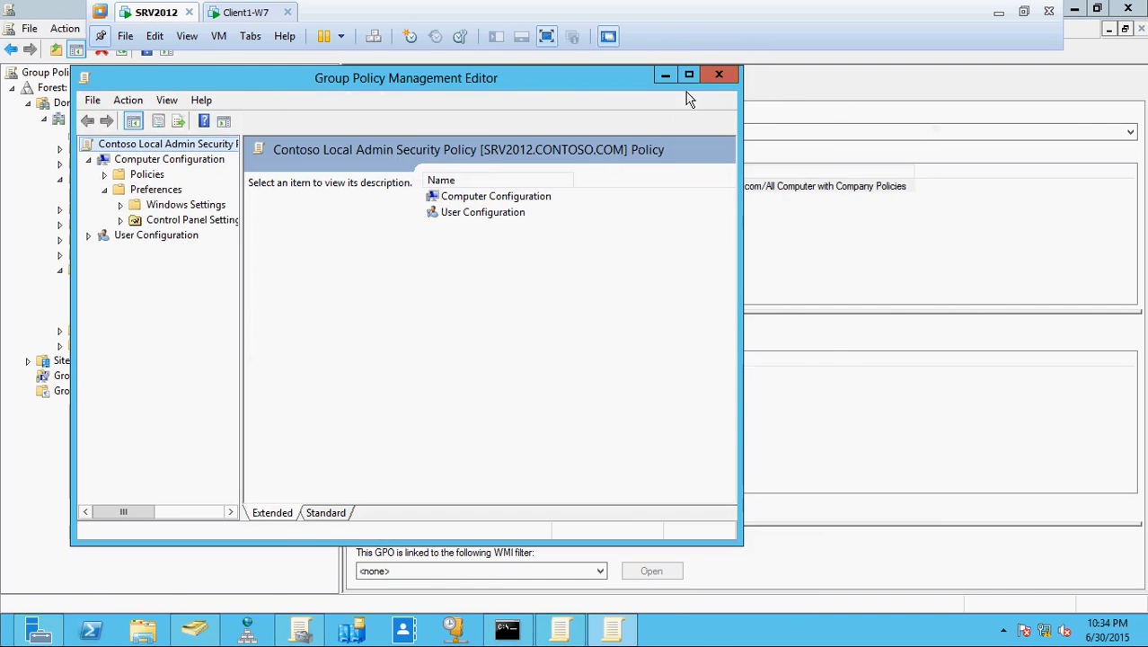
click(689, 79)
drag(164, 289, 389, 308)
click(43, 148)
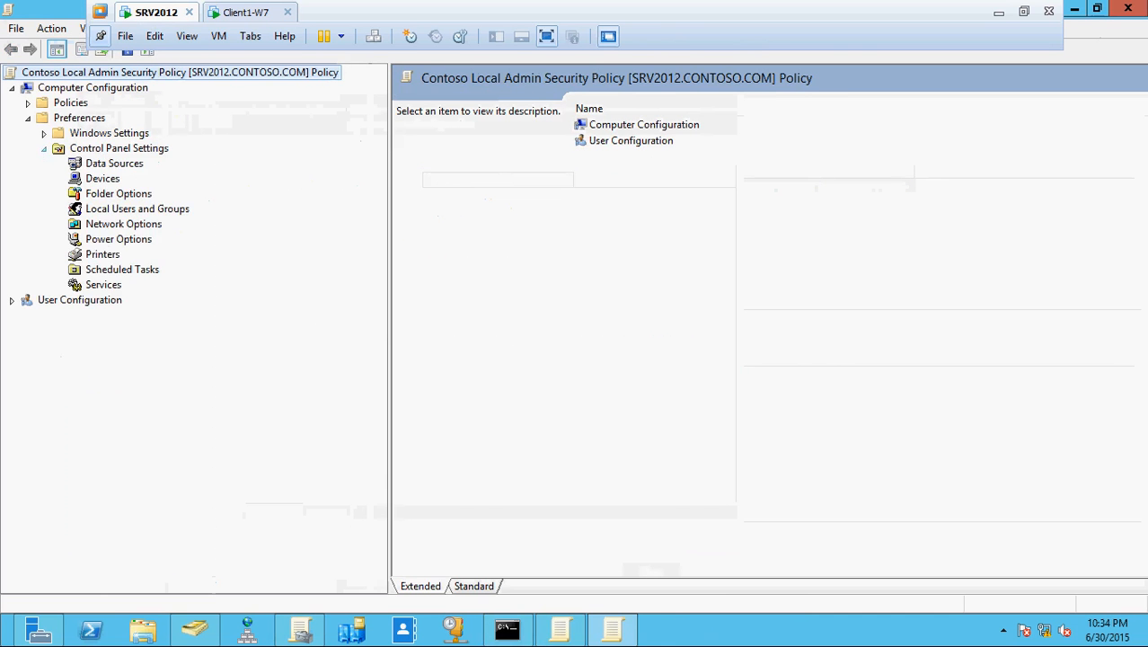
- Sort the Local Users and Groups items by Order and re-save the ITContosoAdministrator user item
click(81, 209)
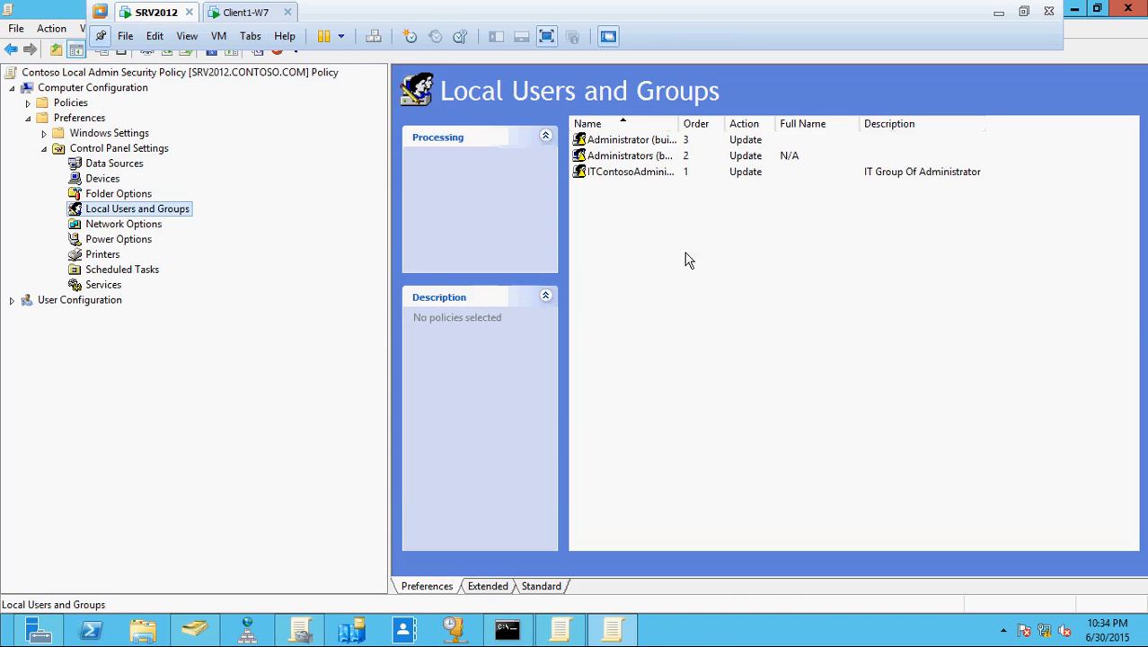
click(699, 129)
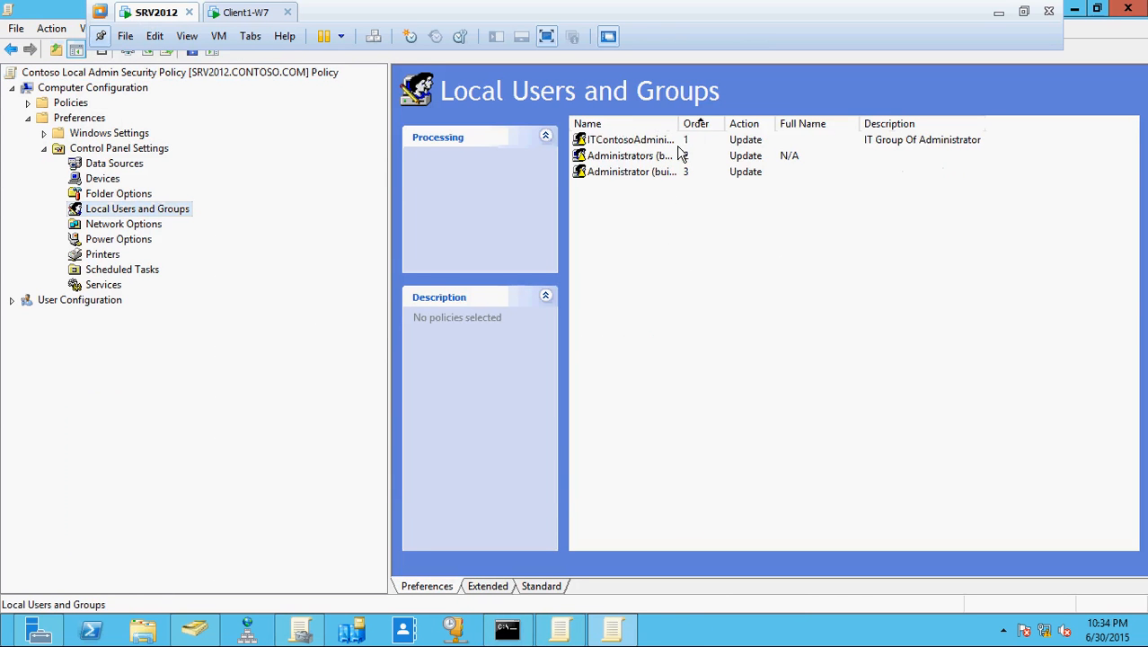
double_click(679, 144)
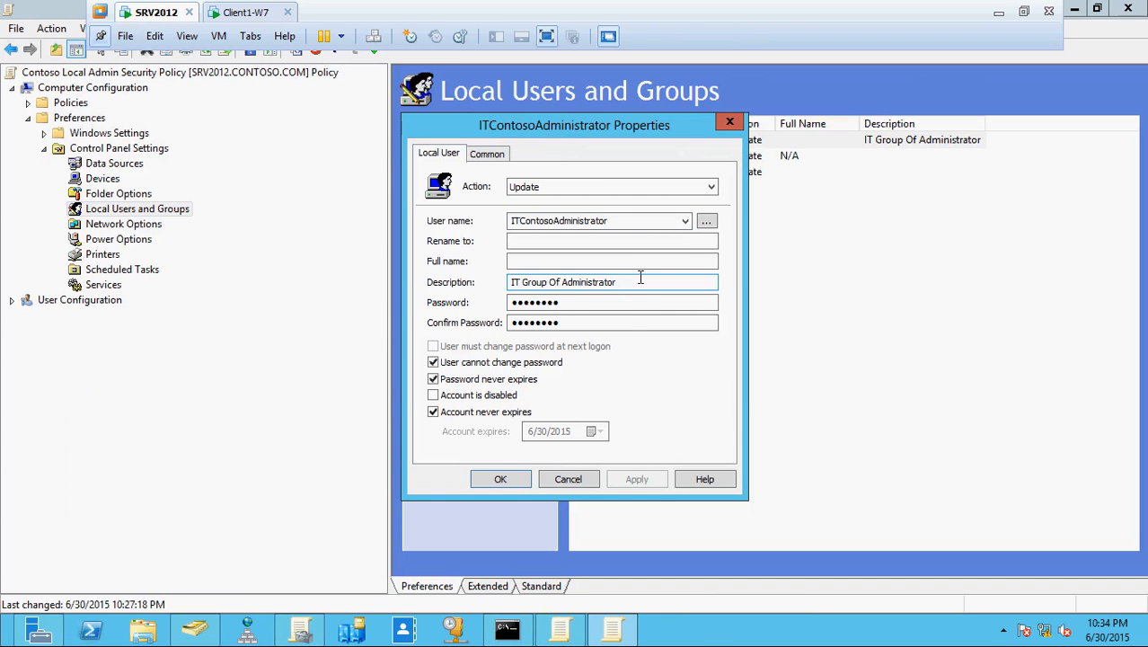
click(509, 479)
click(709, 381)
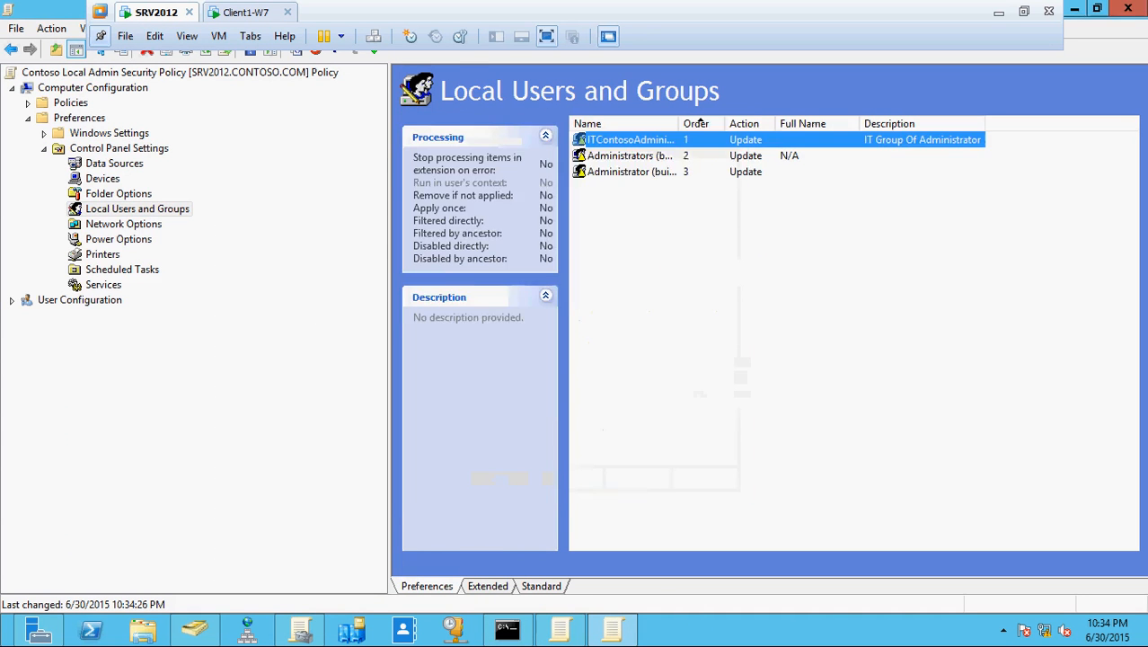
- Re-apply and save the Administrators (built-in) group item, keeping its three members
double_click(633, 156)
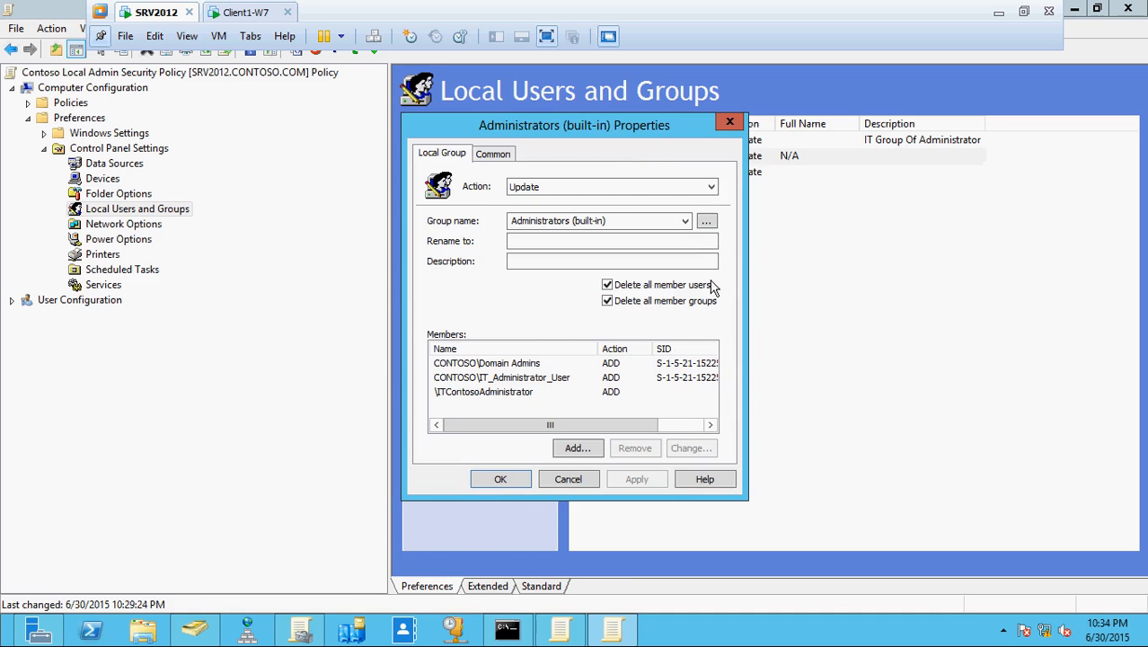
click(685, 224)
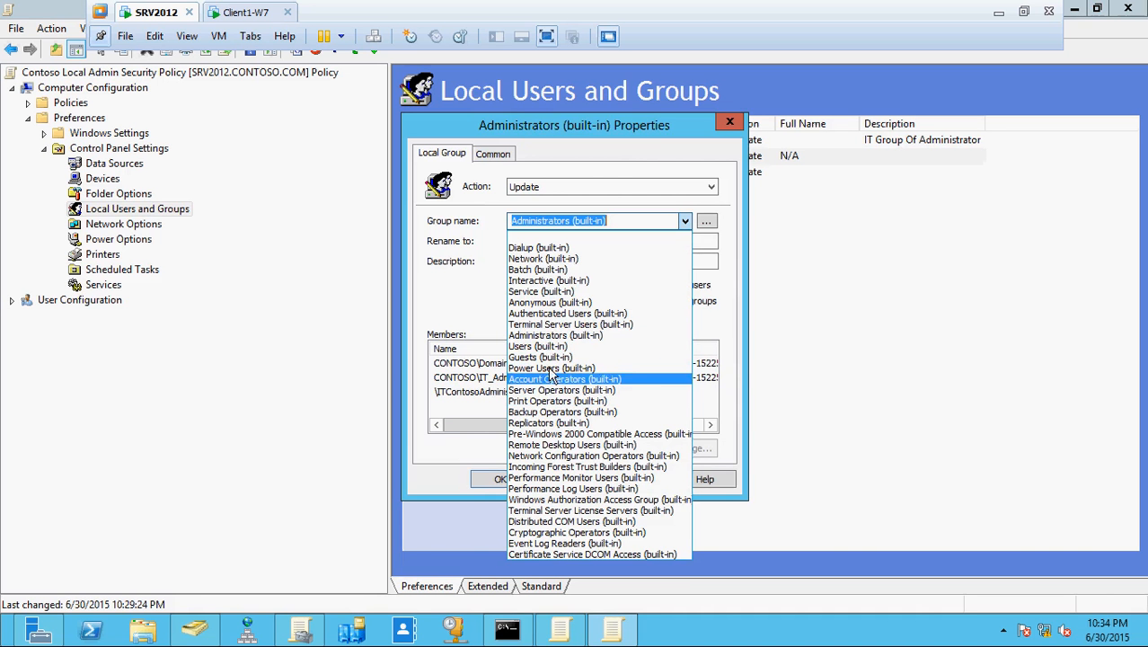
click(550, 335)
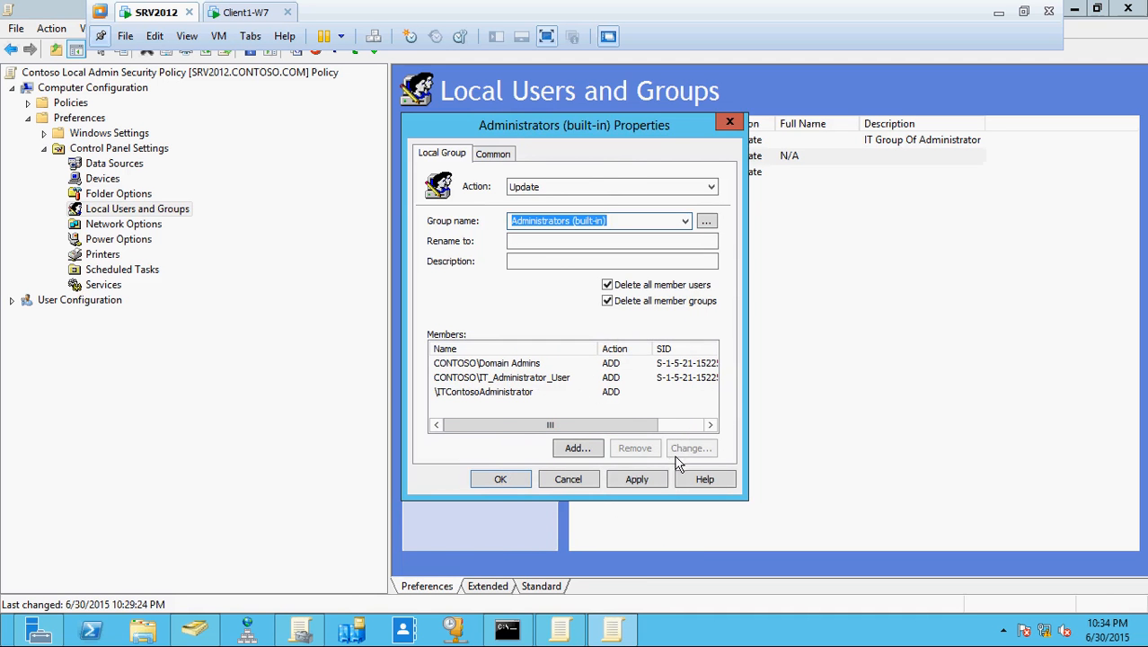
click(648, 478)
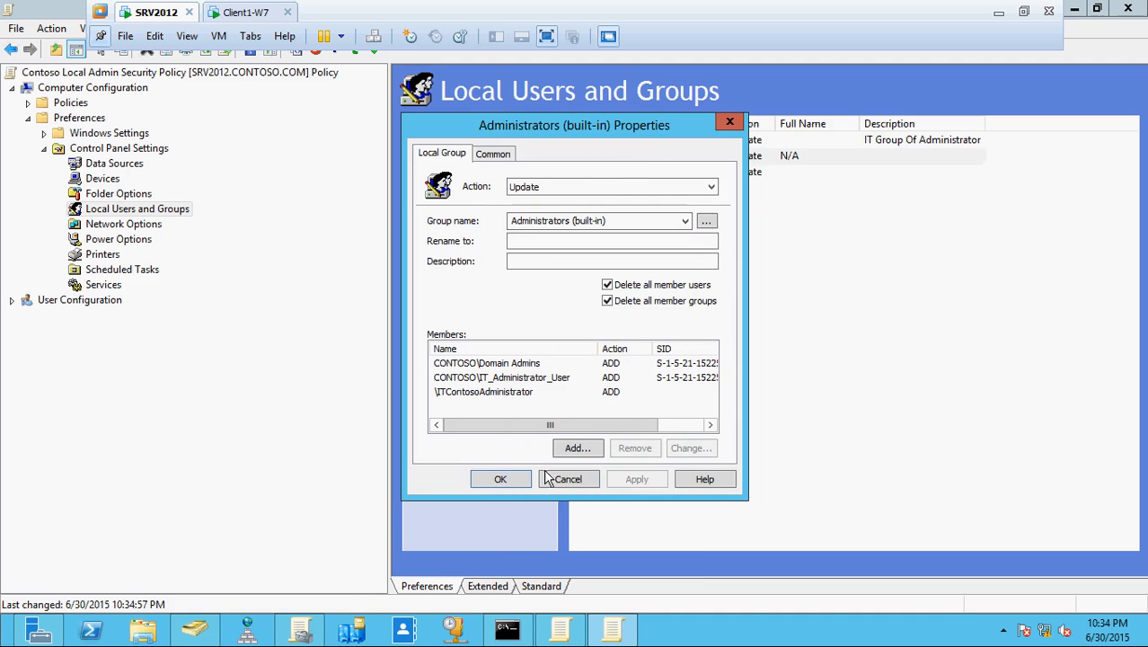
click(500, 479)
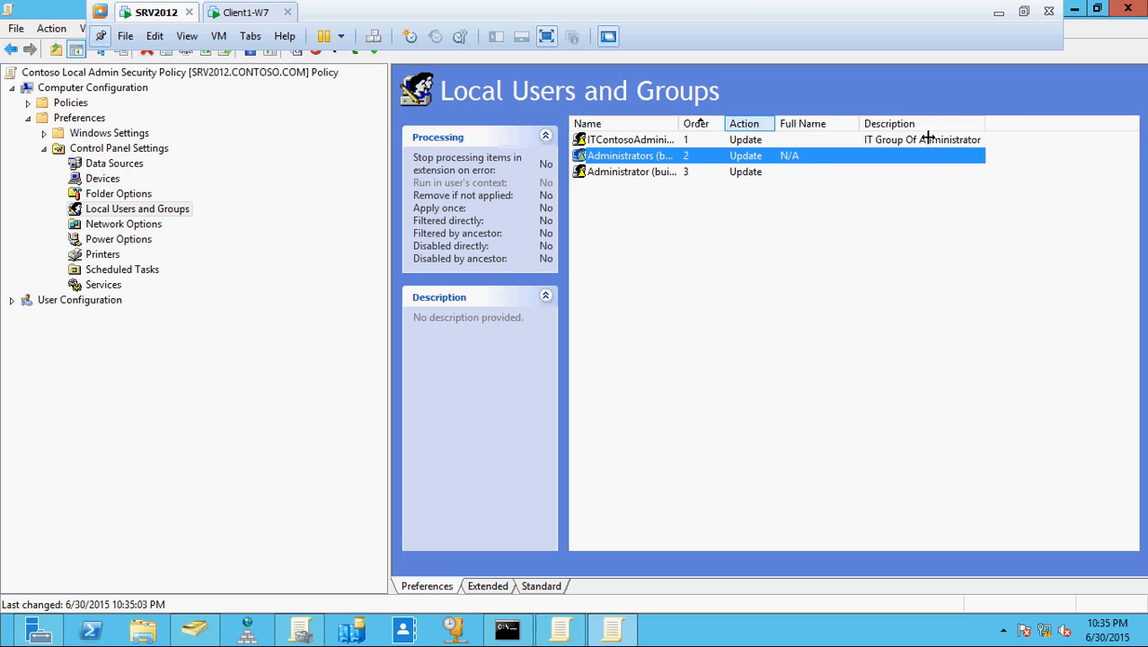
- Widen the Action, Order and Name columns of the preference list to show full names
drag(928, 137, 929, 136)
drag(728, 117, 849, 121)
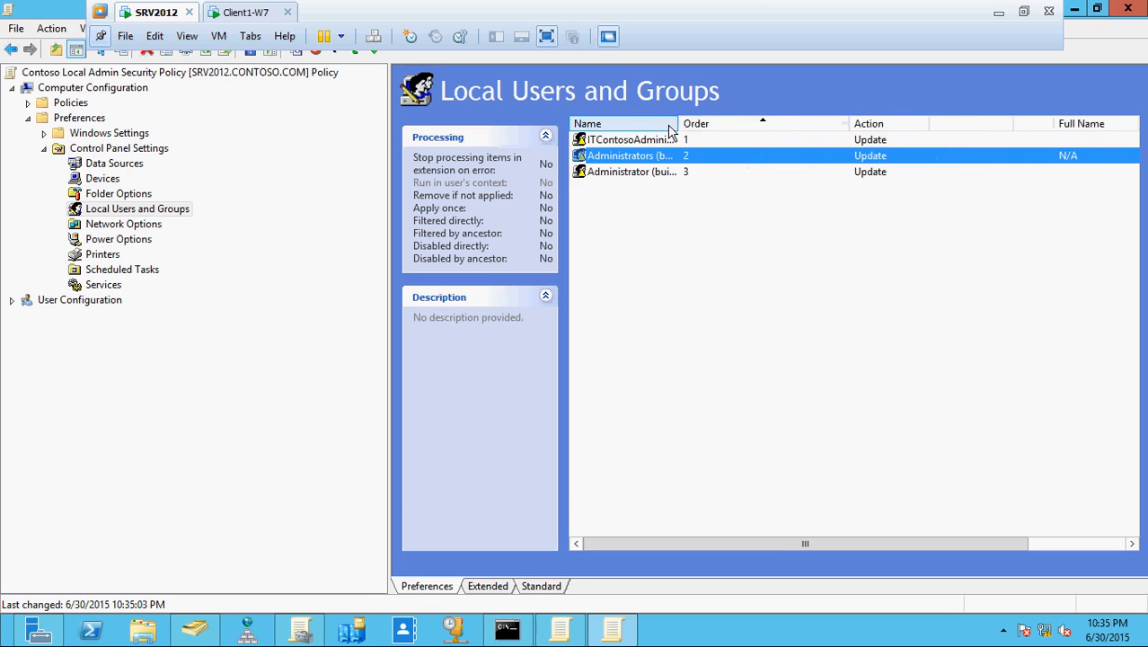
drag(679, 123, 770, 123)
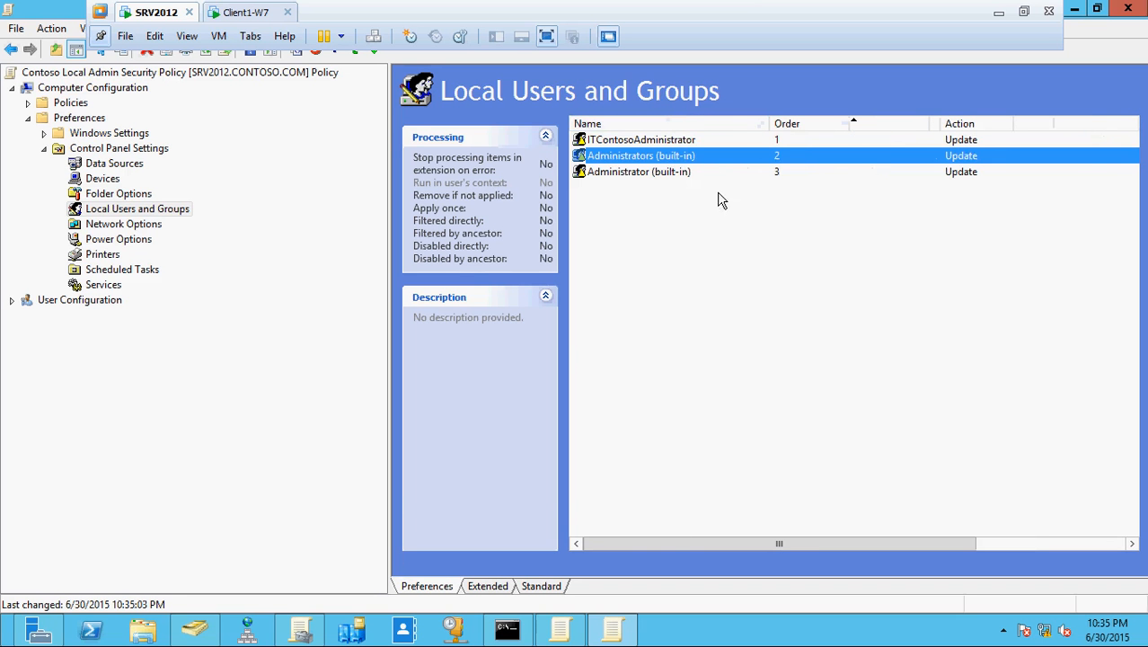
- Turn off Password never expires on the Administrator (built-in) item and save it, dismissing password warnings
double_click(648, 172)
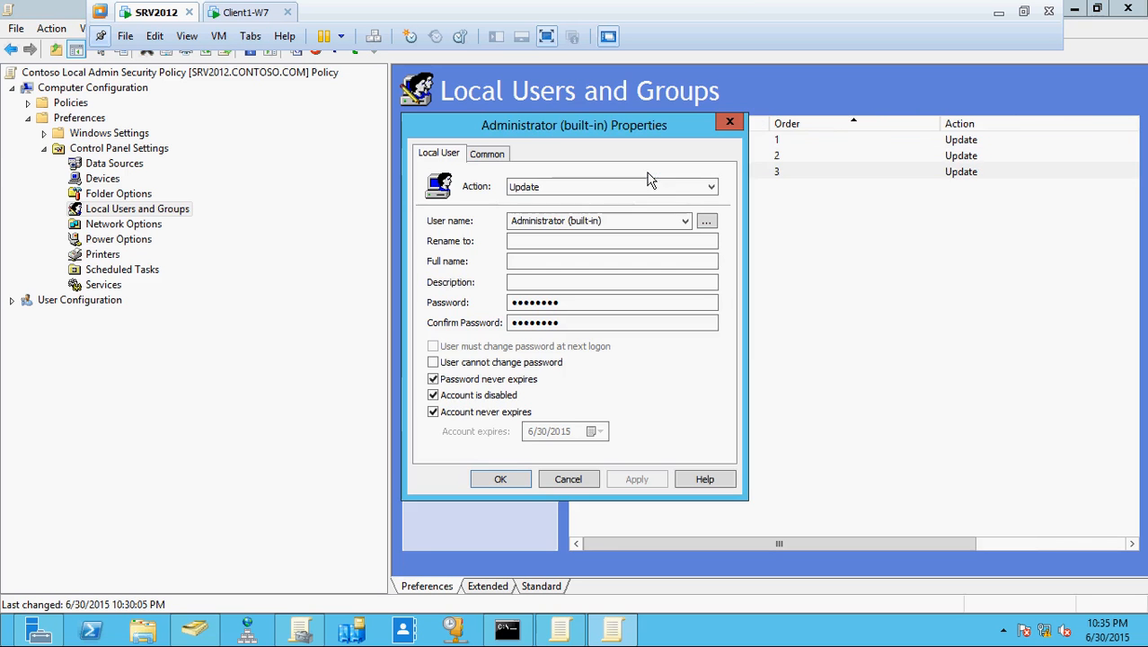
click(646, 220)
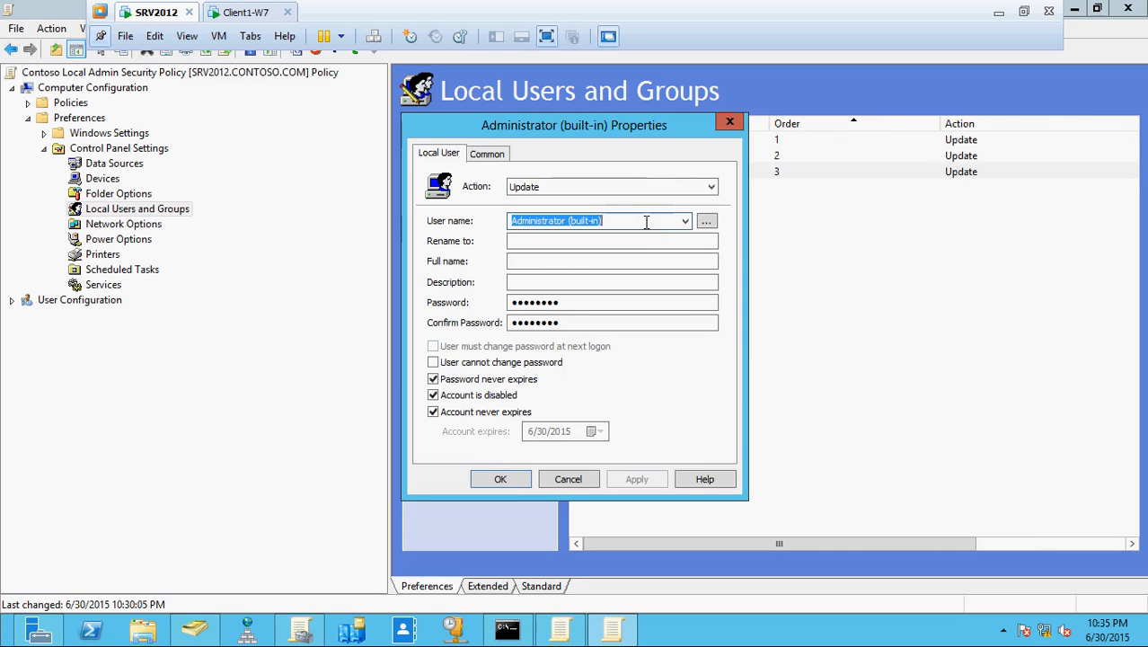
click(685, 221)
click(687, 221)
click(432, 381)
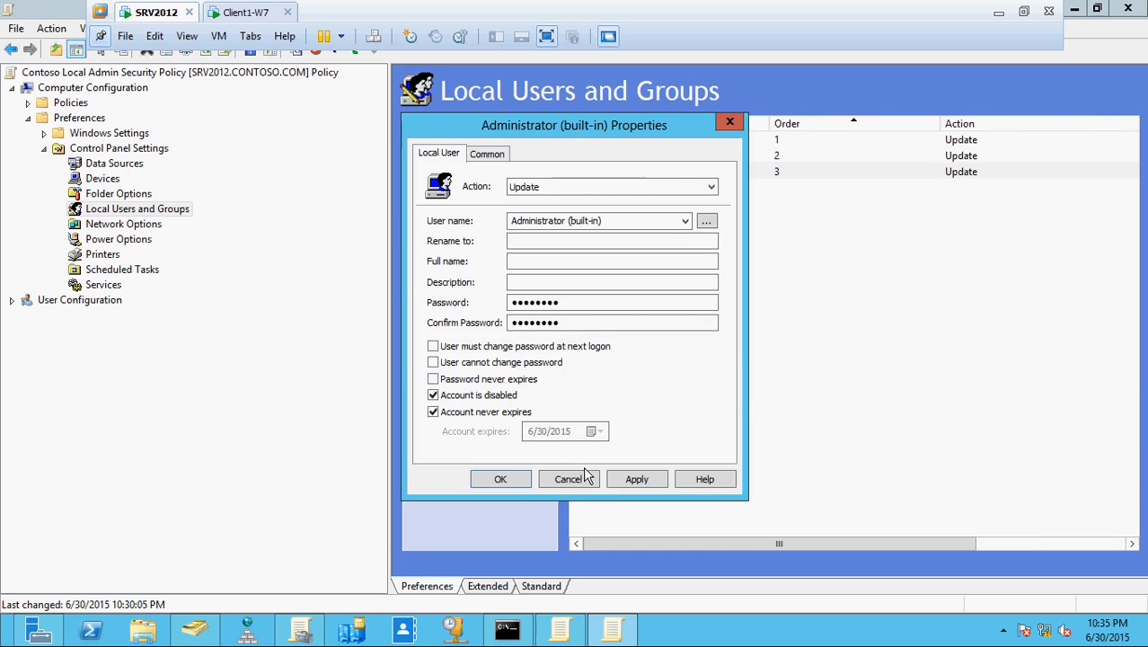
click(635, 480)
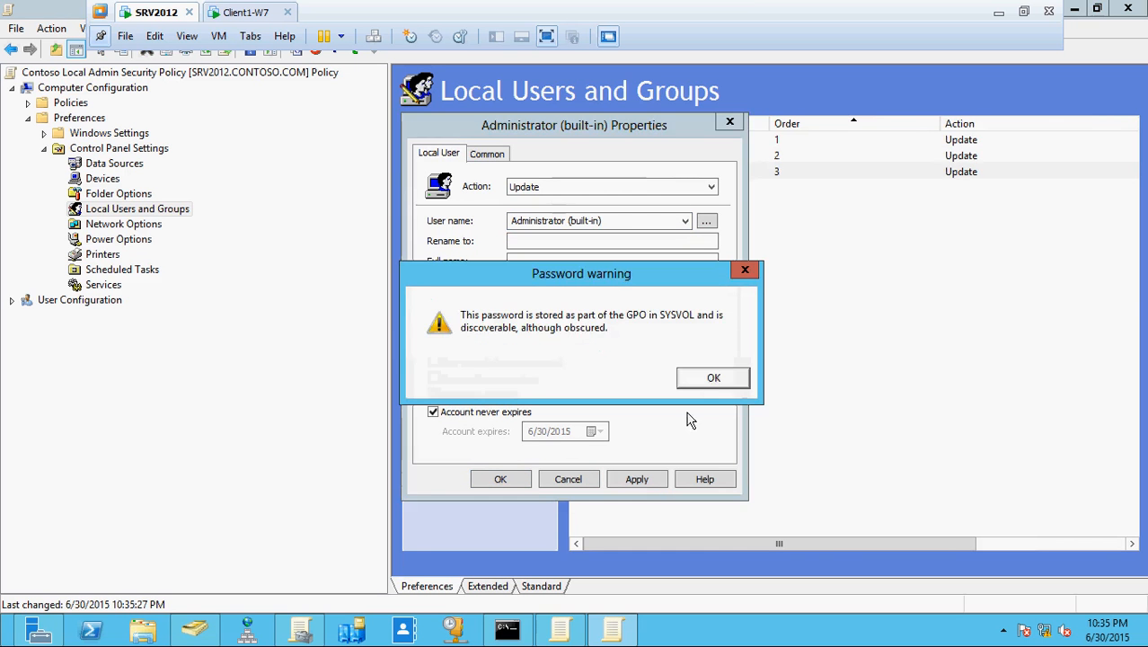
click(712, 379)
click(500, 479)
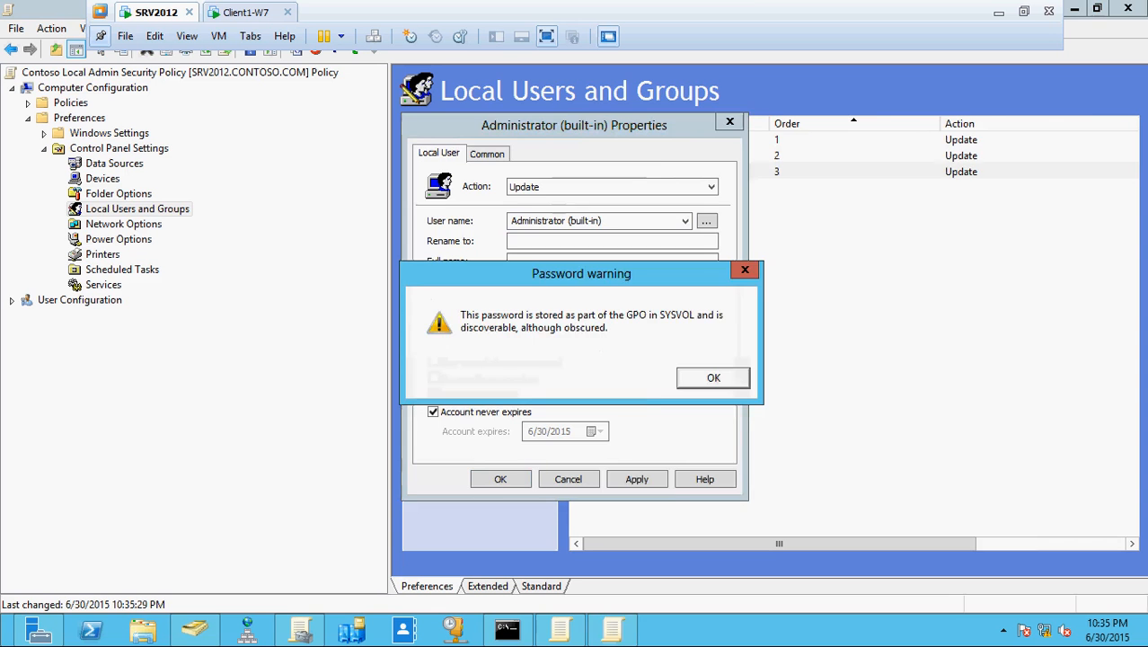
click(706, 378)
click(505, 629)
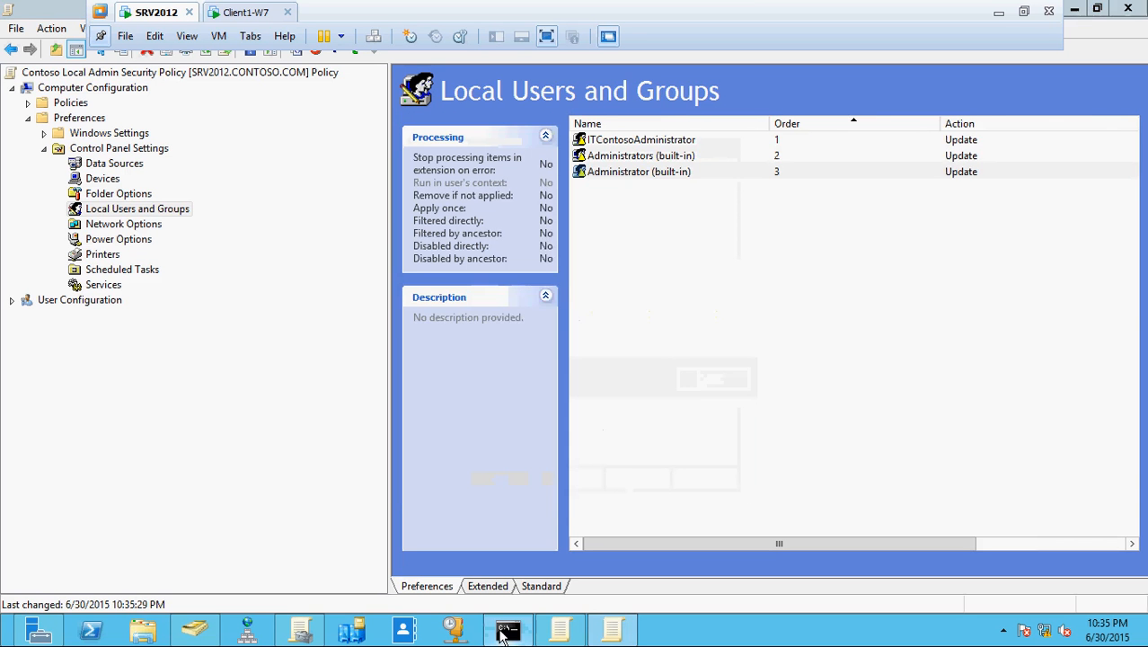
- Run gpupdate /force on SRV2012 and then on Client1-W7
key(Up)
key(Return)
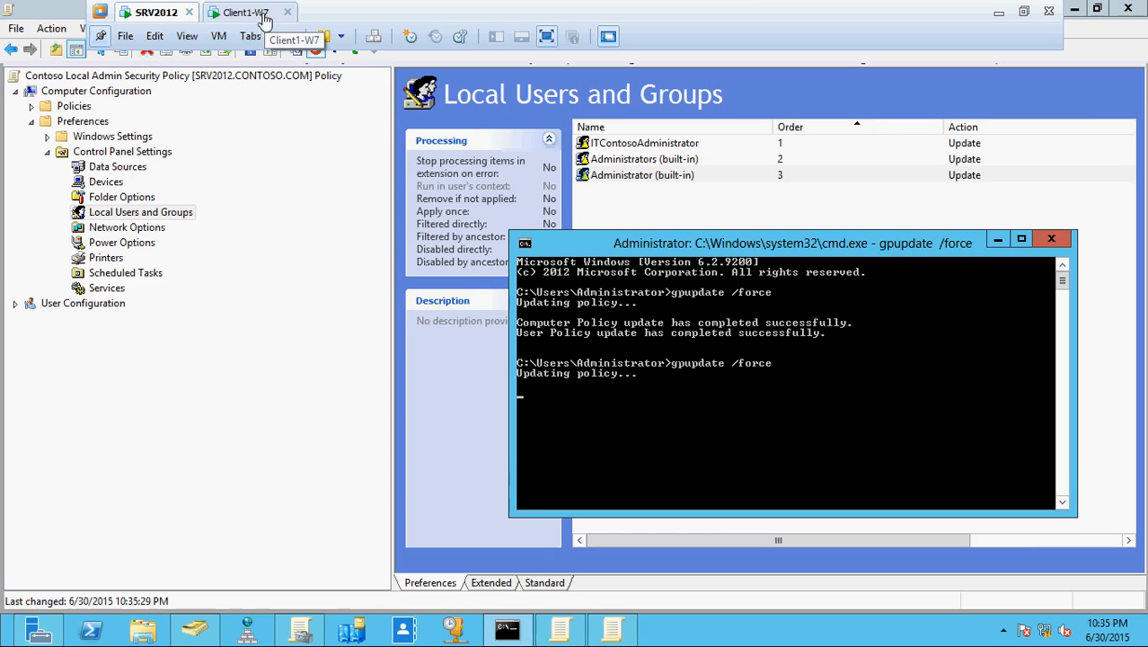
click(246, 13)
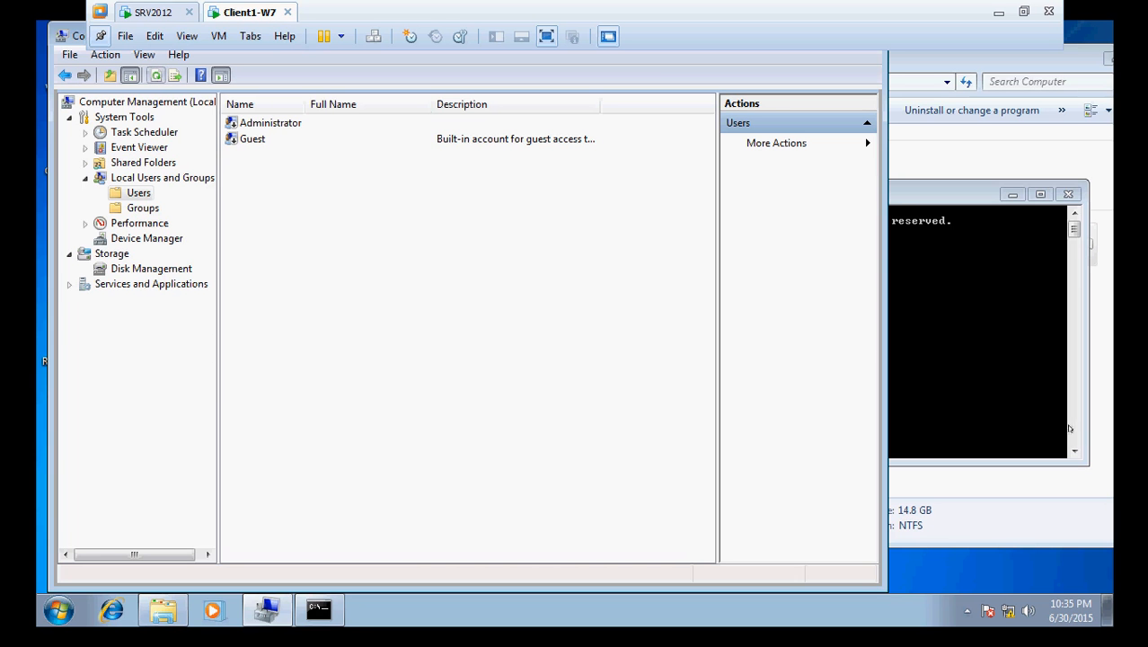
click(975, 375)
key(Up)
key(Return)
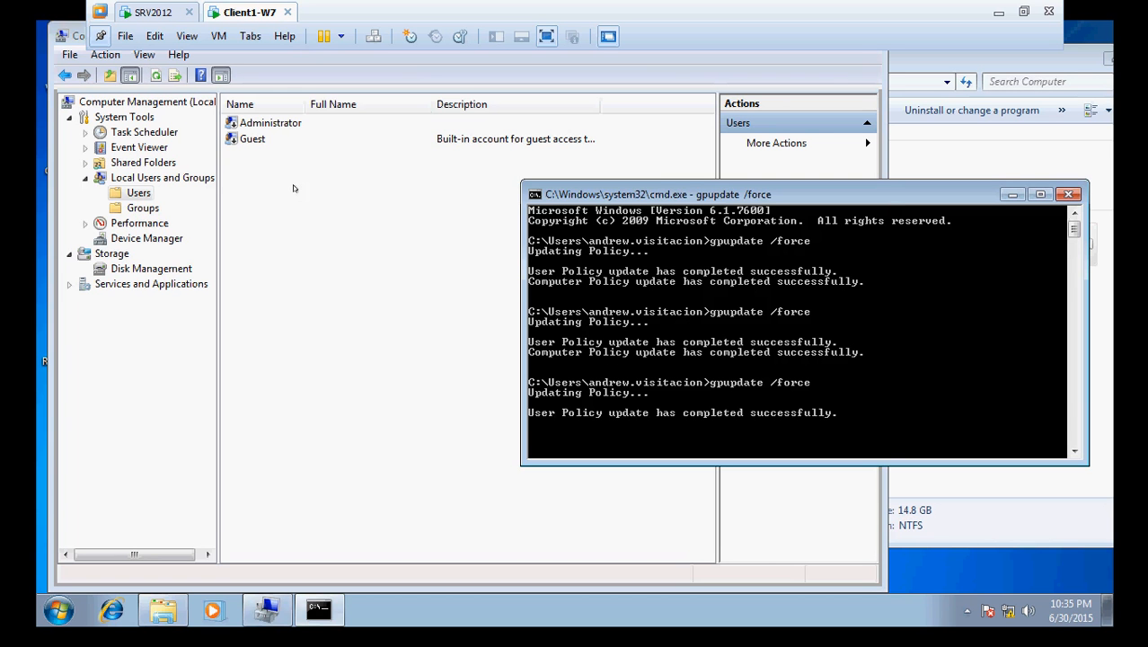
- Check Client1-W7's local Administrators group members in Computer Management, then return to SRV2012's policy editor
click(154, 76)
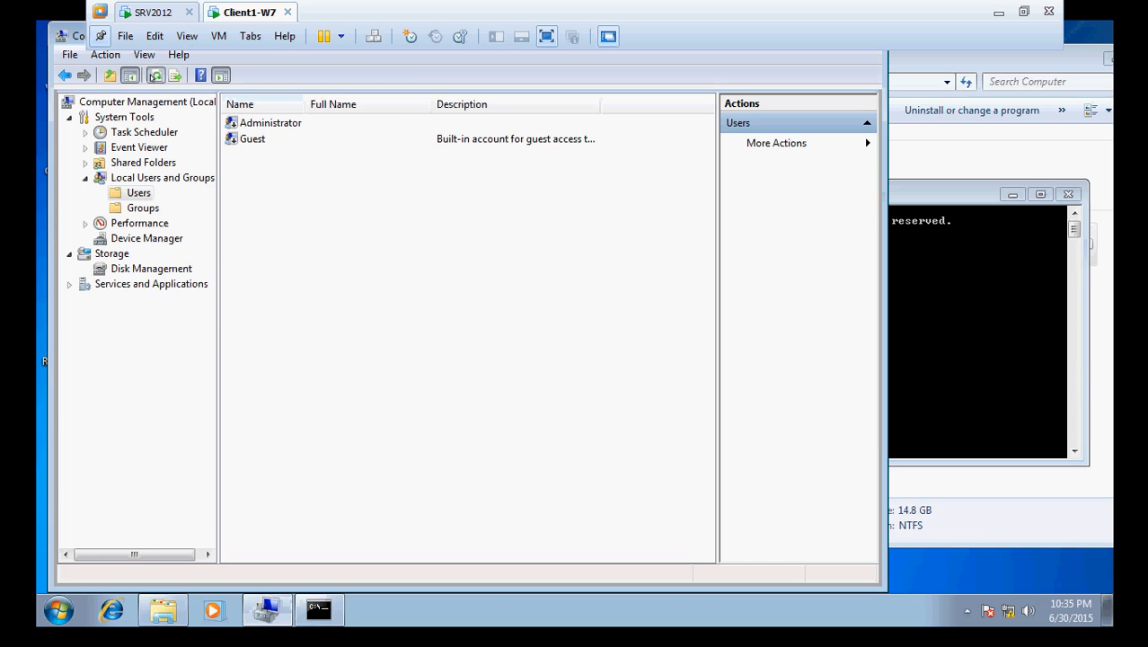
click(139, 210)
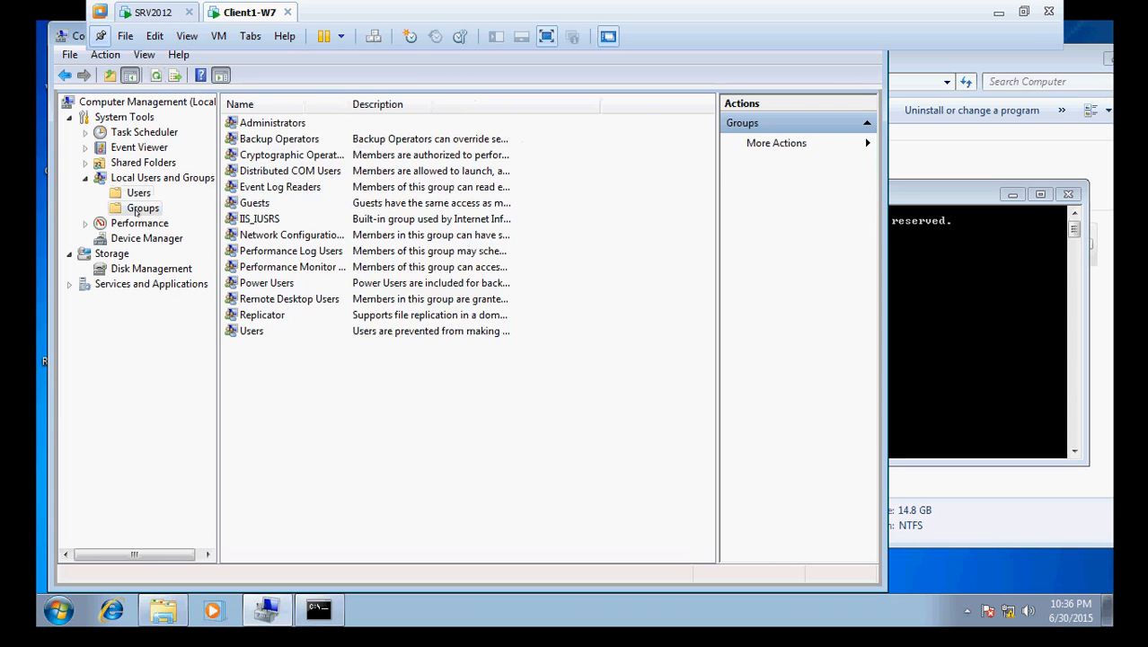
double_click(251, 122)
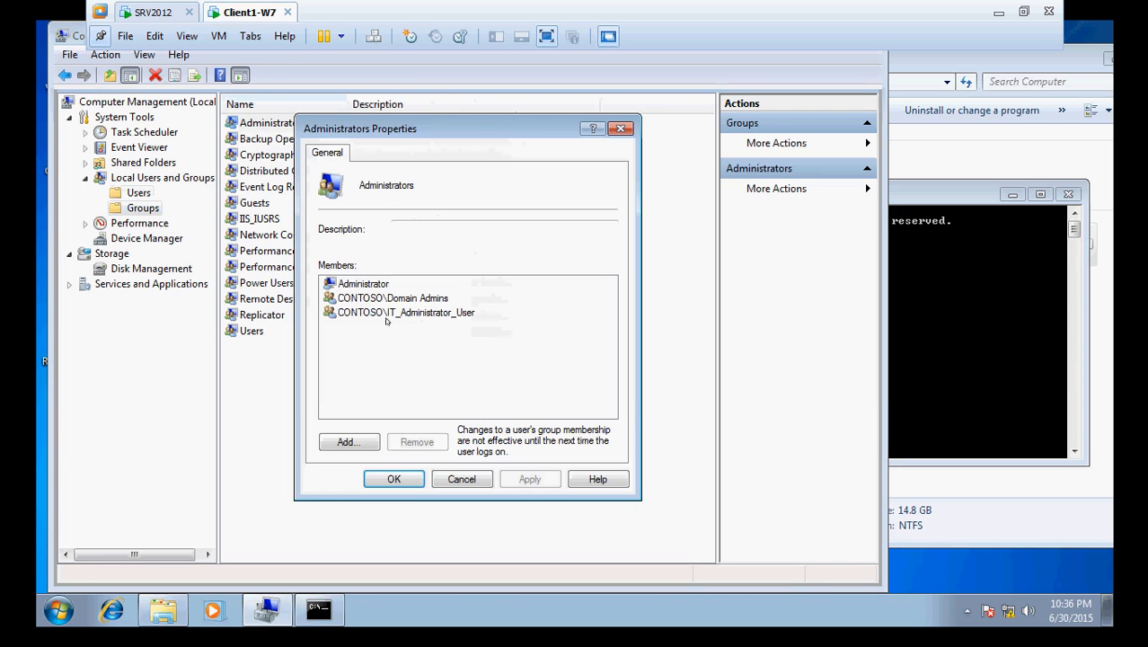
click(462, 479)
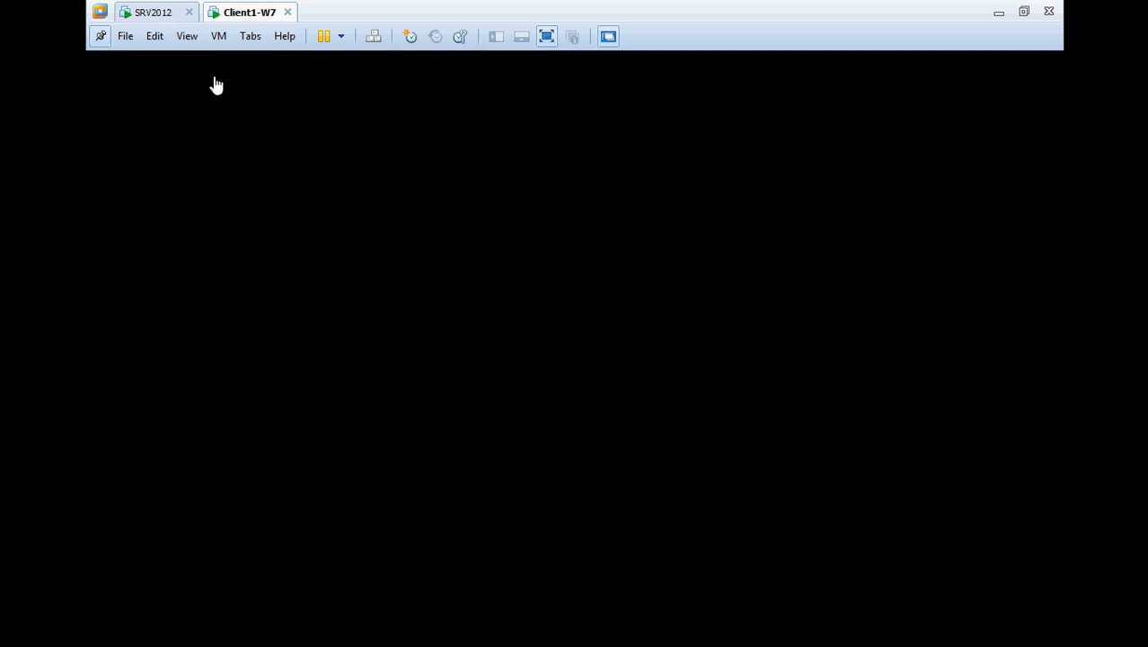
click(164, 13)
click(690, 221)
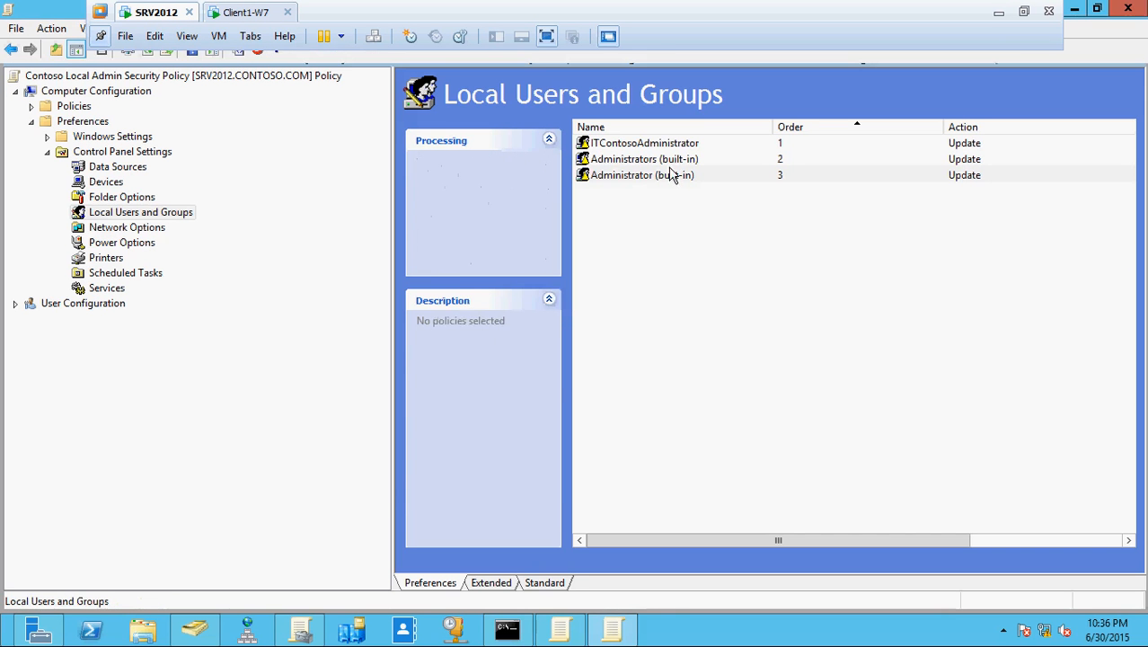
- Review the ITContosoAdministrator user item's account and common settings, closing without changes
double_click(668, 149)
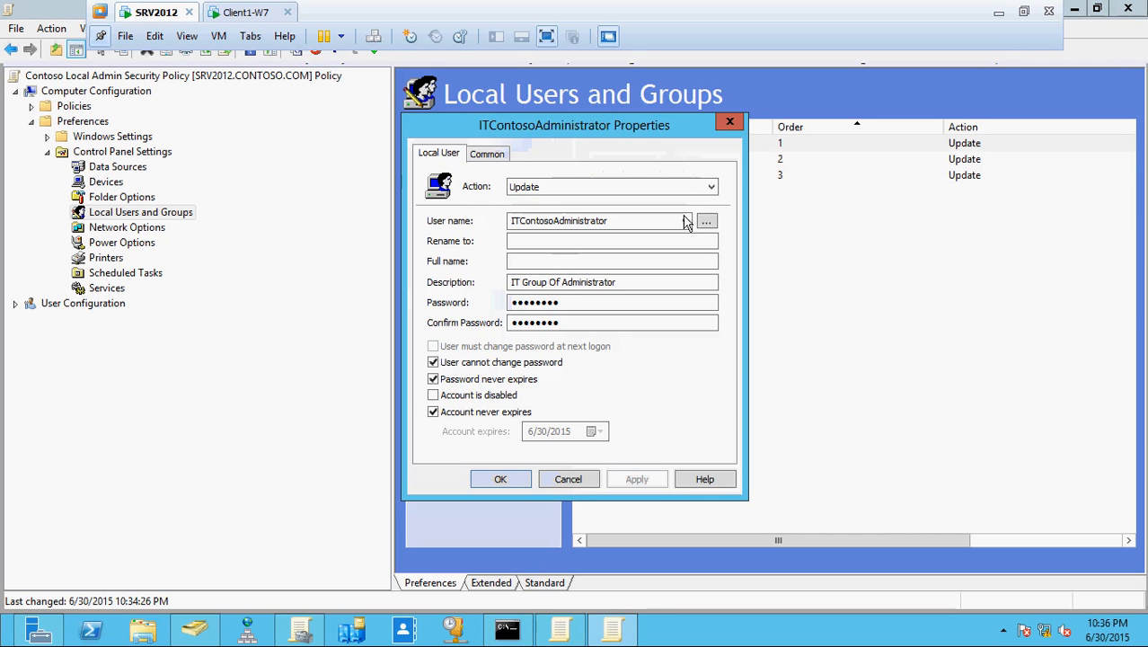
click(685, 222)
click(686, 224)
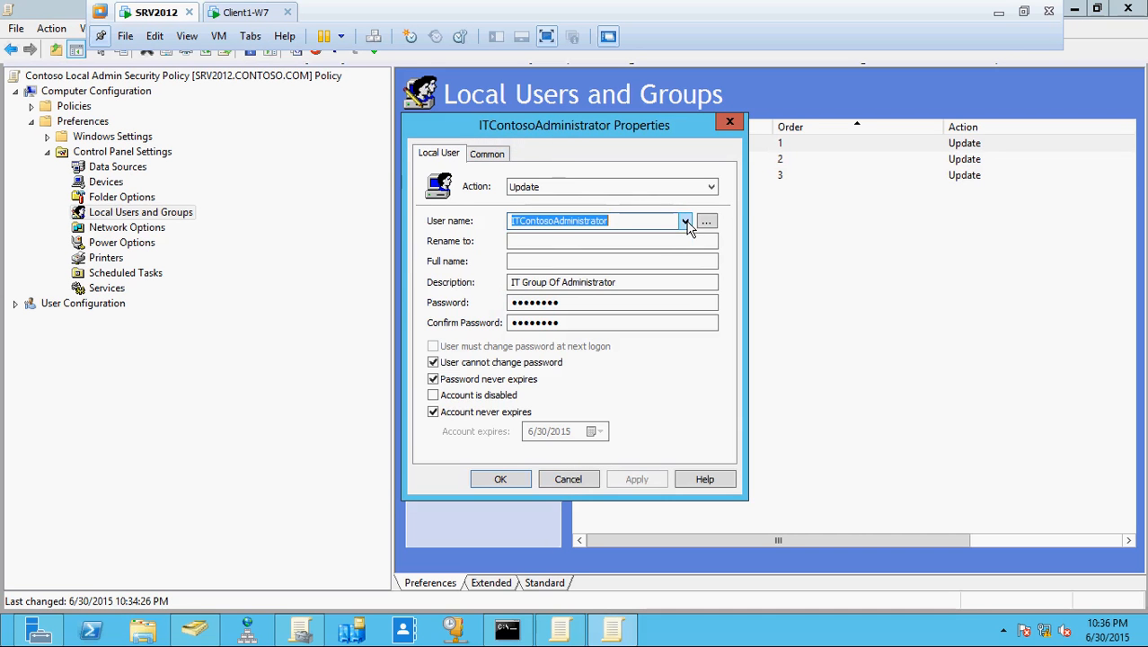
click(485, 160)
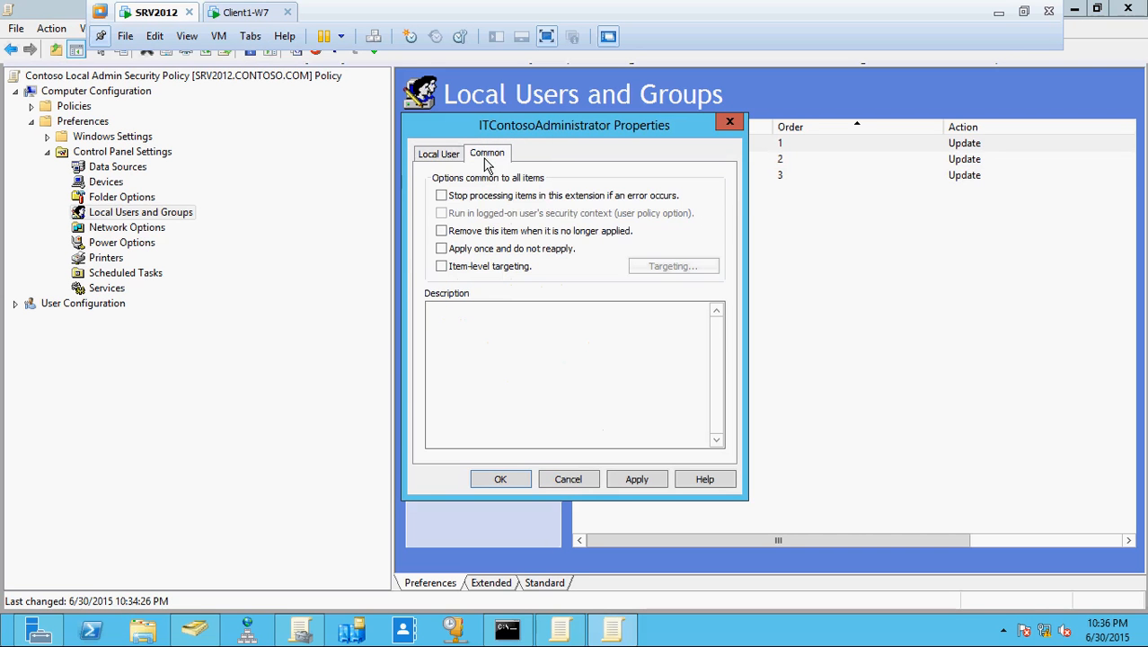
click(448, 155)
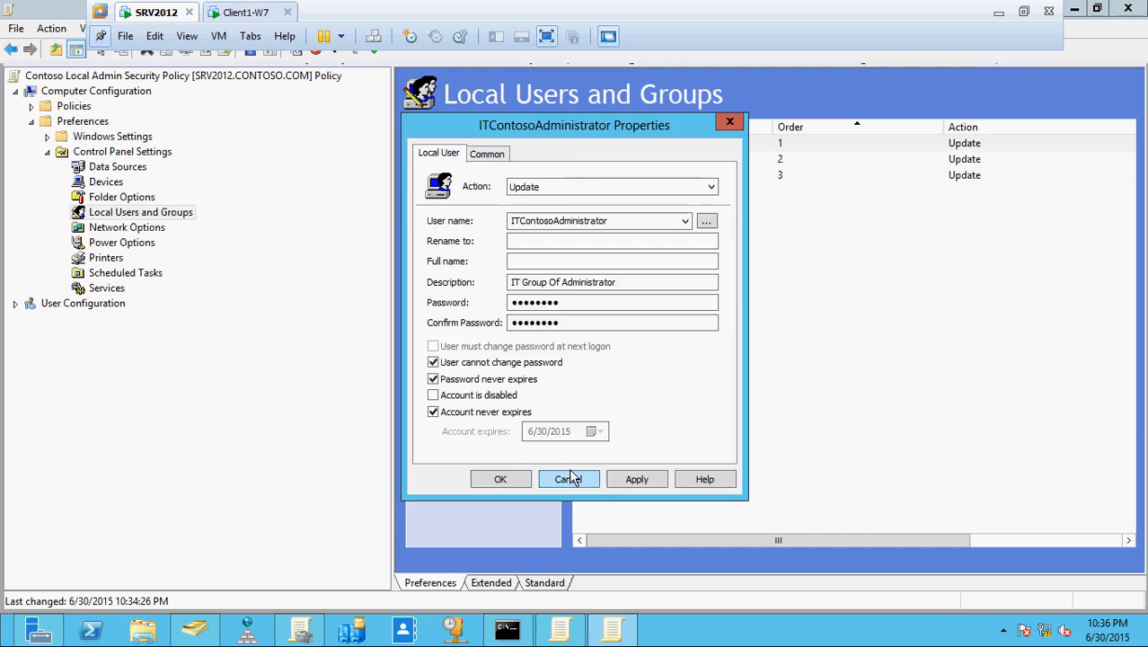
click(569, 478)
- Glance at Administrator (built-in), then open Administrators (built-in) and select its \ITContosoAdministrator member
double_click(629, 178)
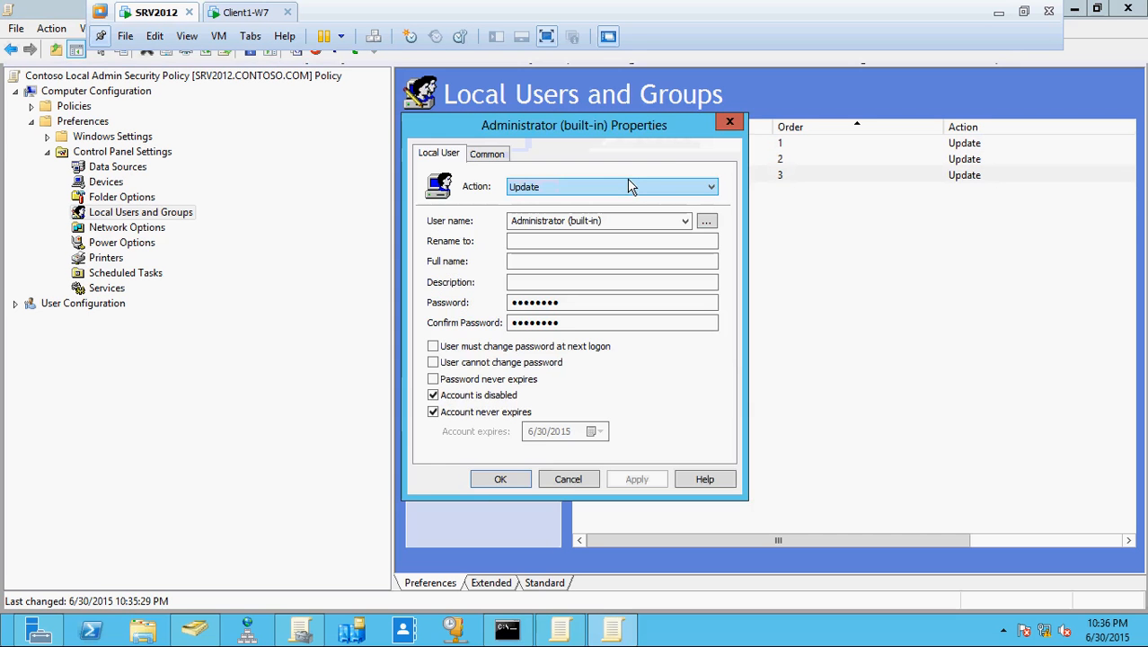
click(729, 121)
double_click(680, 158)
click(516, 395)
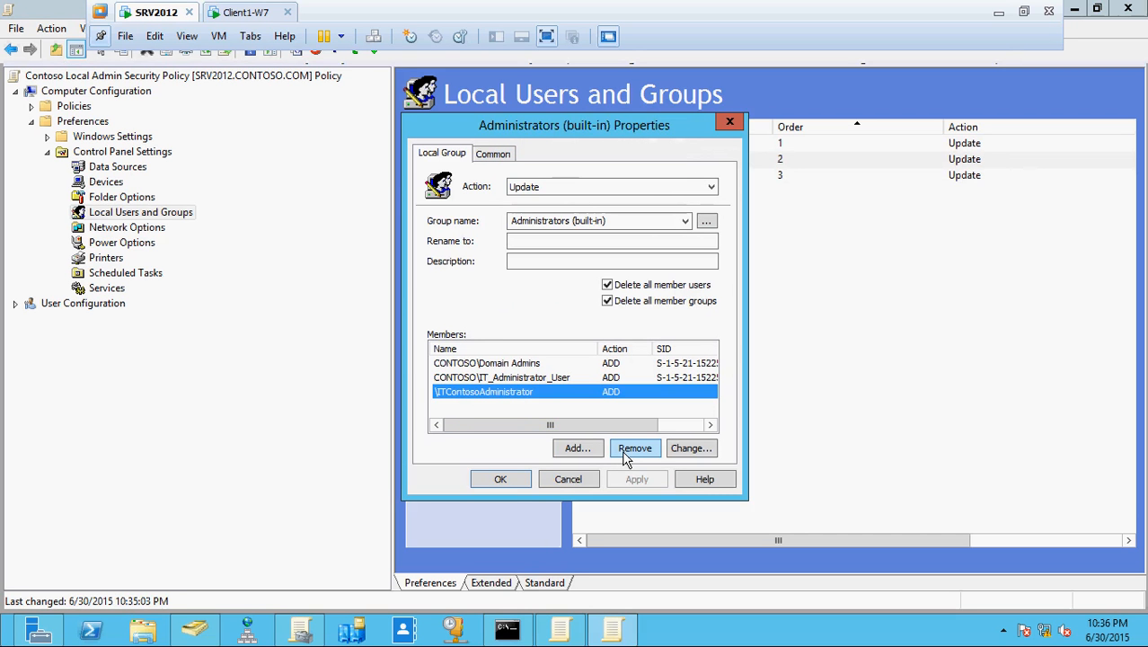
- Try removing \ITContosoAdministrator and adding a new member, then discard the group changes
click(629, 450)
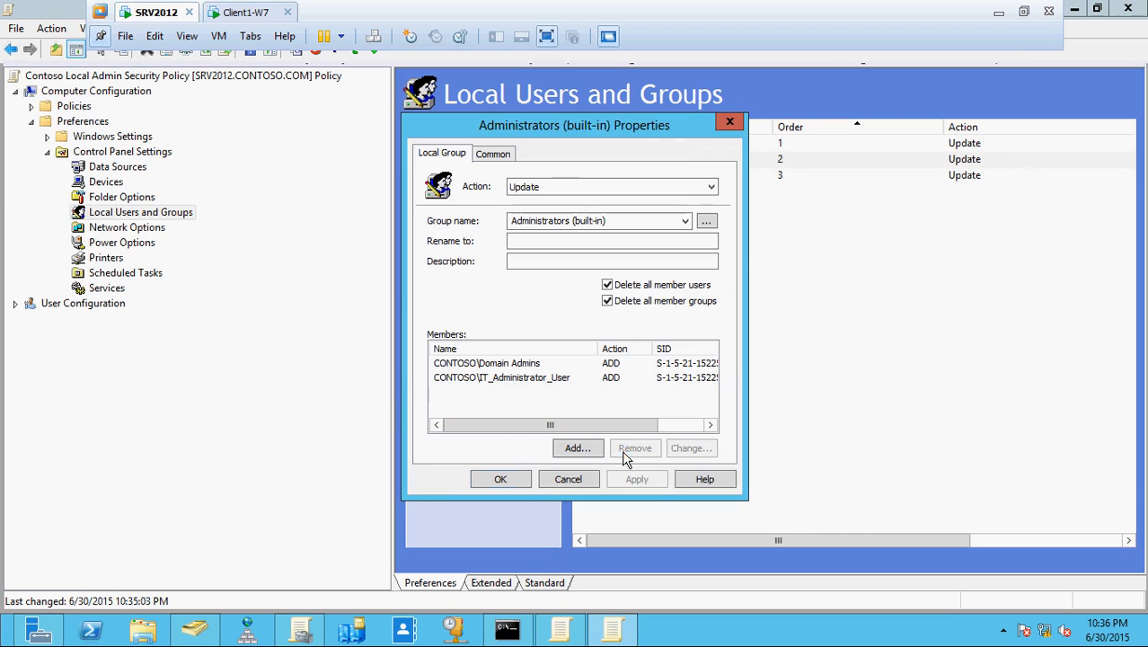
click(581, 448)
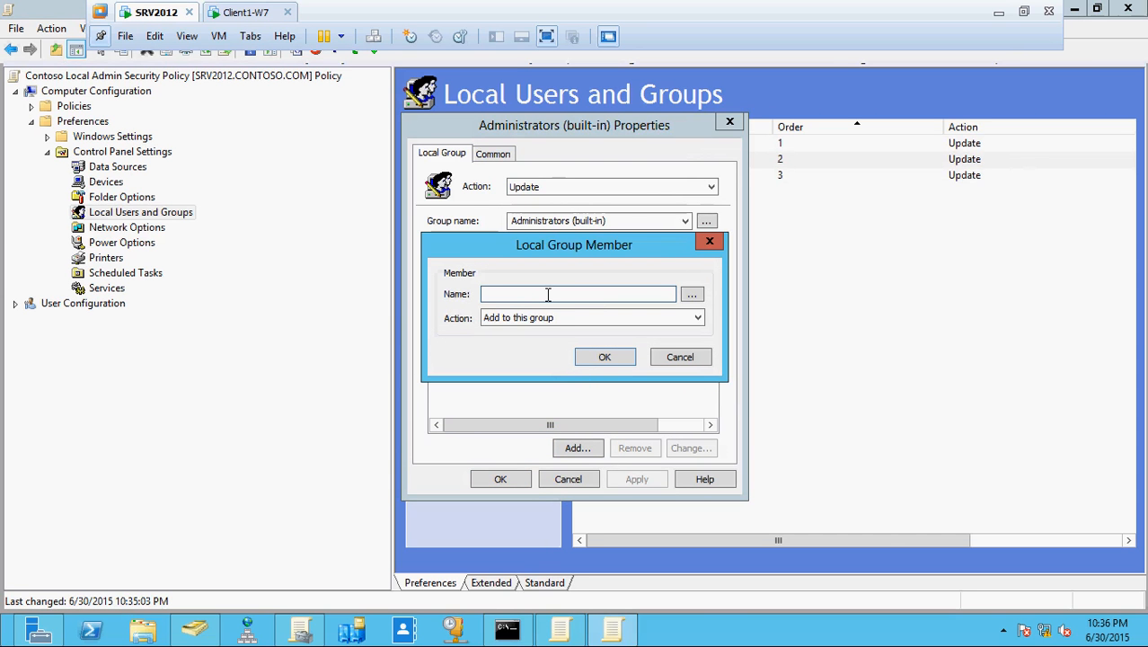
text(\ITContoso)
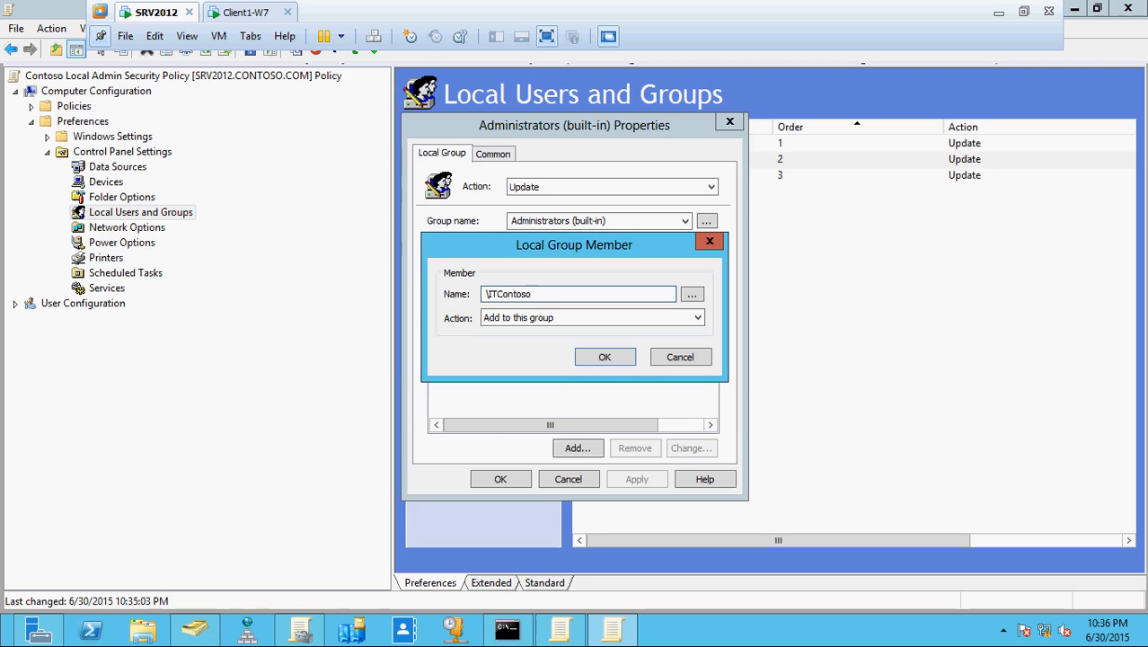
click(597, 126)
click(675, 357)
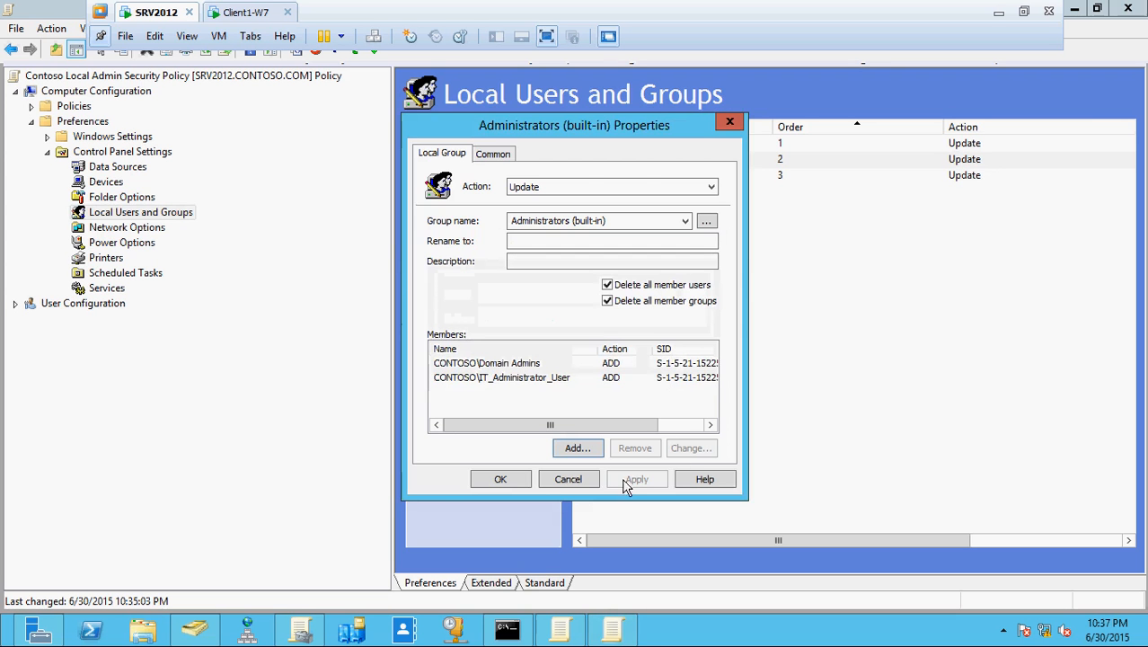
click(588, 480)
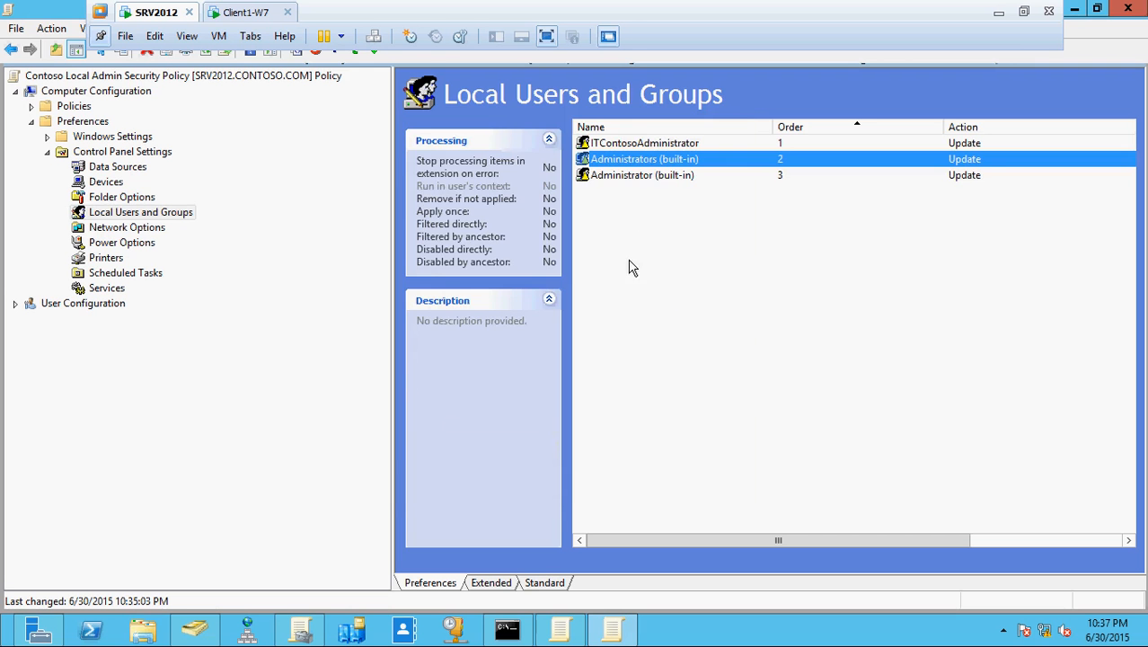
- Open the ITContosoAdministrator user item and delete the end of its user name
click(631, 147)
double_click(627, 146)
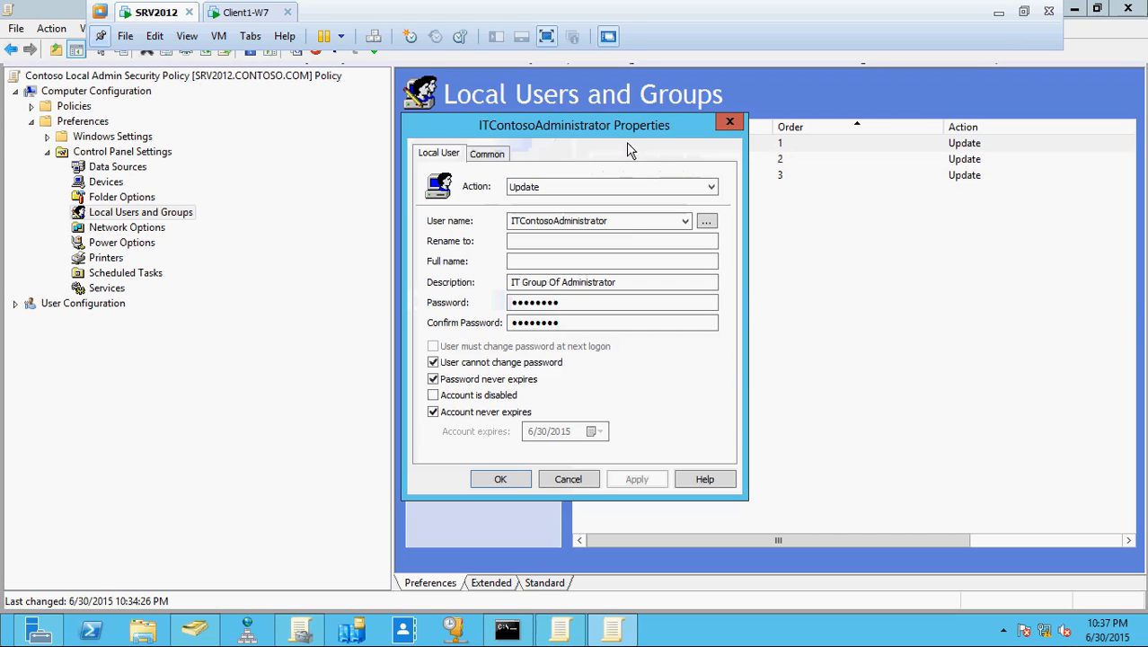
double_click(620, 220)
click(621, 220)
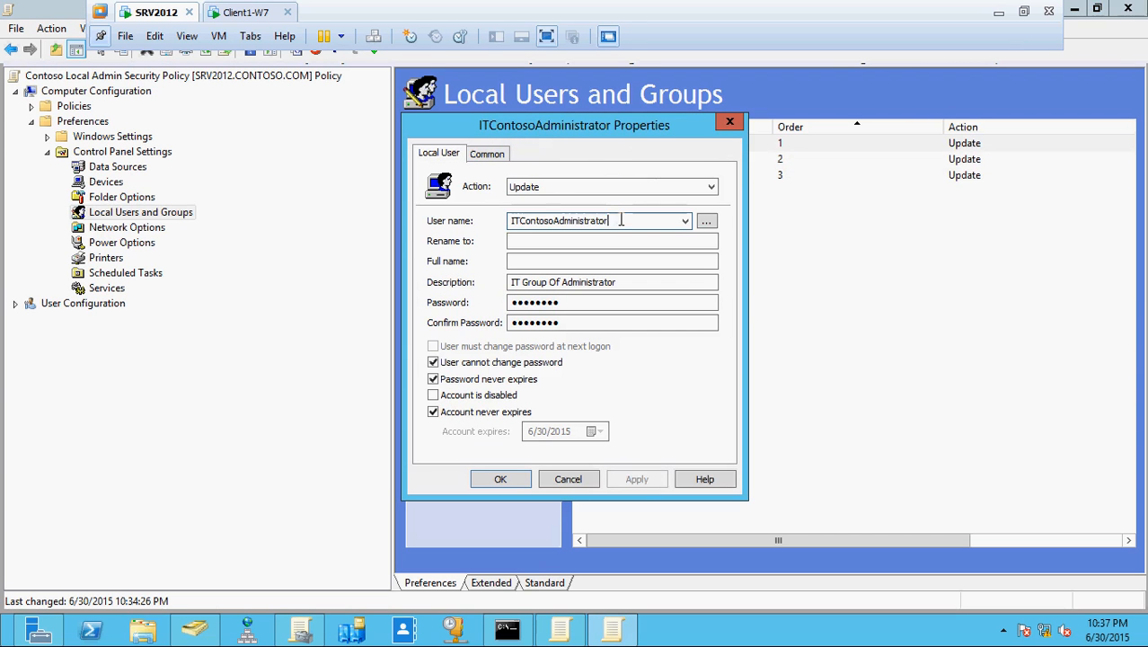
key(BackSpace)
key(BackSpace)
key(BackSpace)
key(BackSpace)
key(BackSpace)
key(BackSpace)
key(BackSpace)
key(BackSpace)
key(BackSpace)
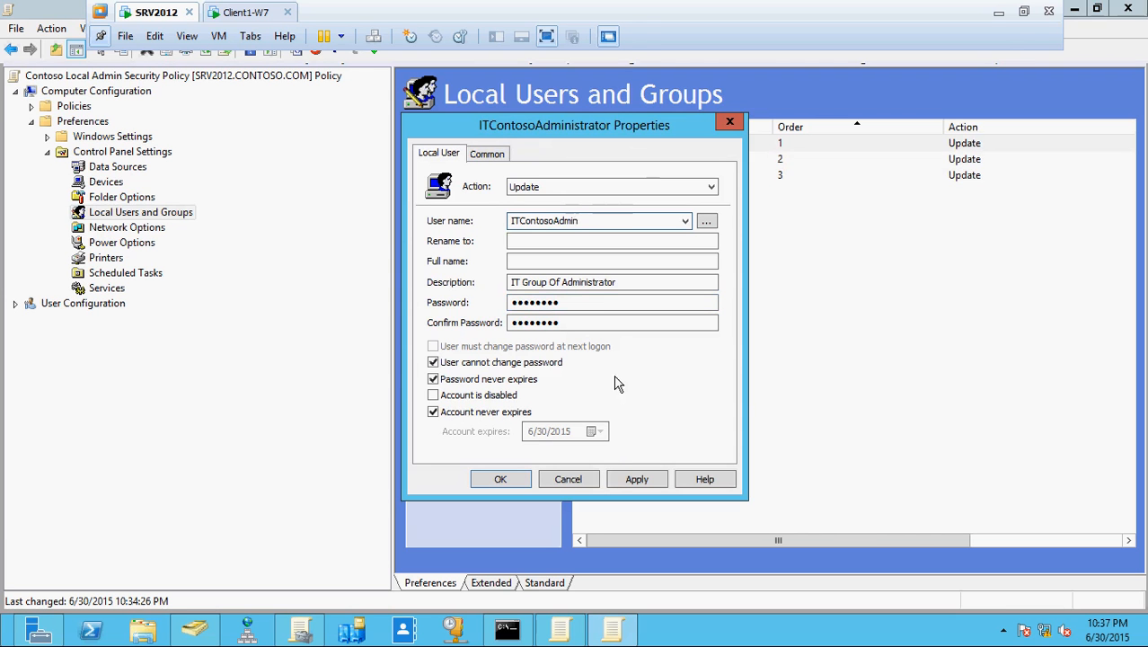
- Save the user item with the shortened user name ITContosoAdmin, acknowledging password warnings
click(636, 479)
click(696, 378)
click(500, 478)
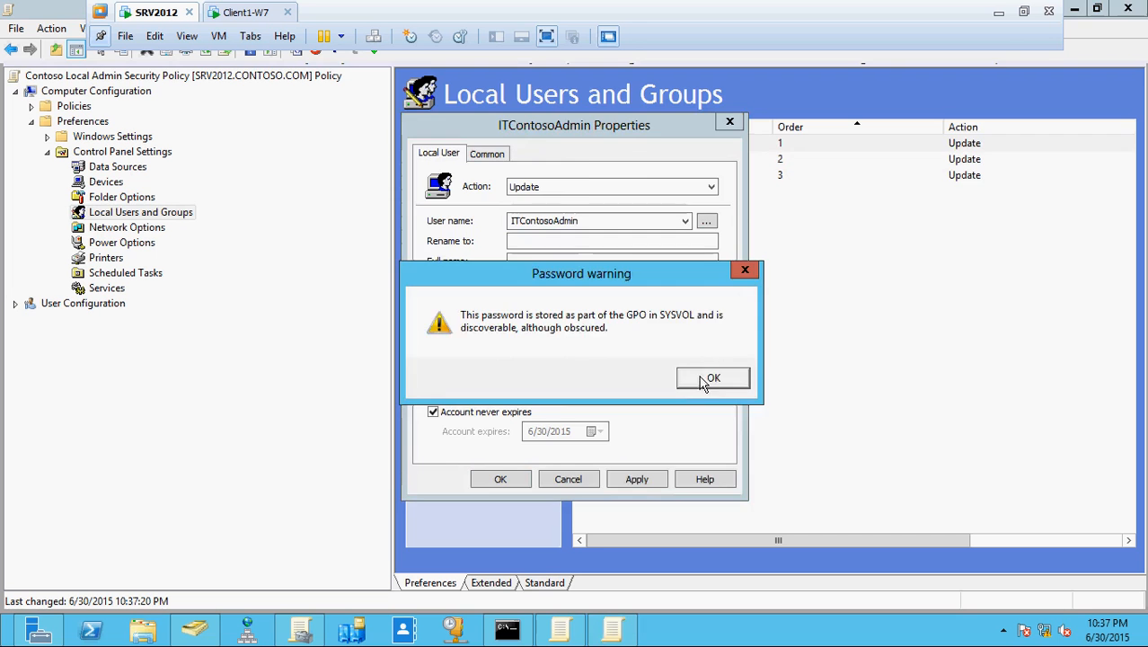
click(709, 377)
- In Administrators (built-in), replace member \ITContosoAdministrator with \ITContosoAdmin and save
double_click(656, 160)
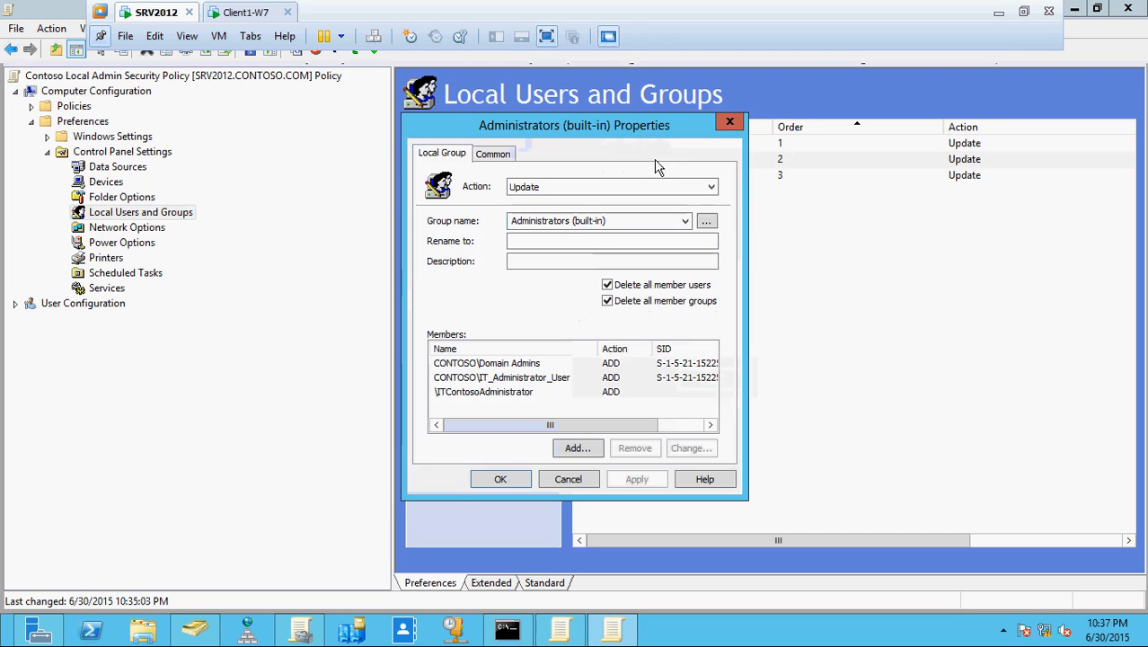
click(526, 393)
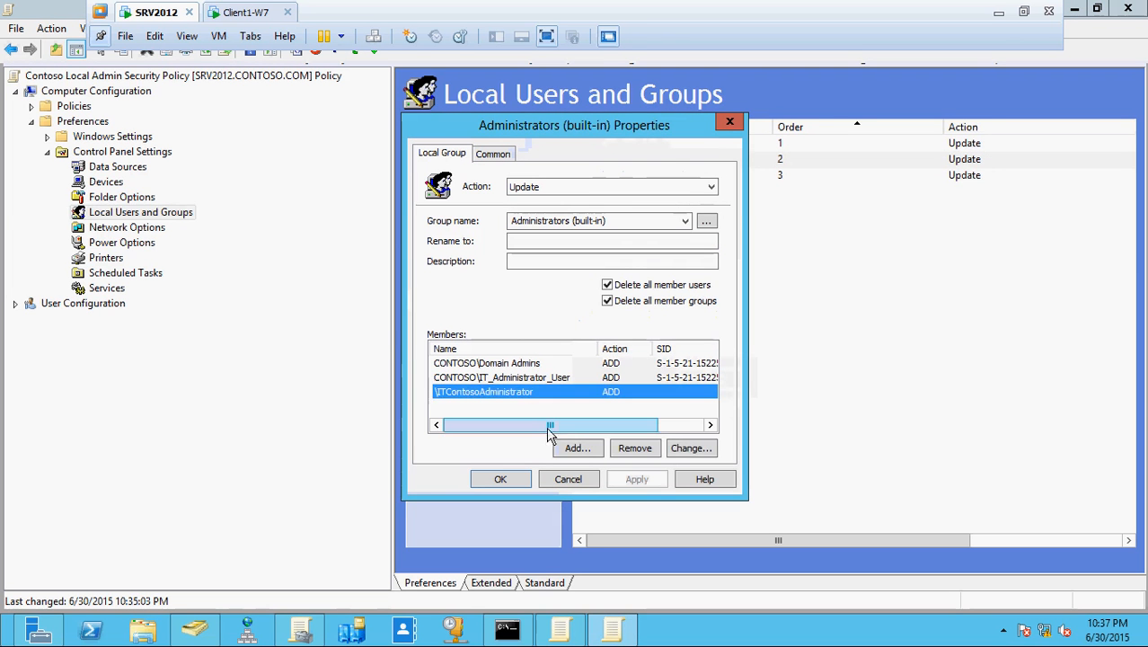
click(635, 447)
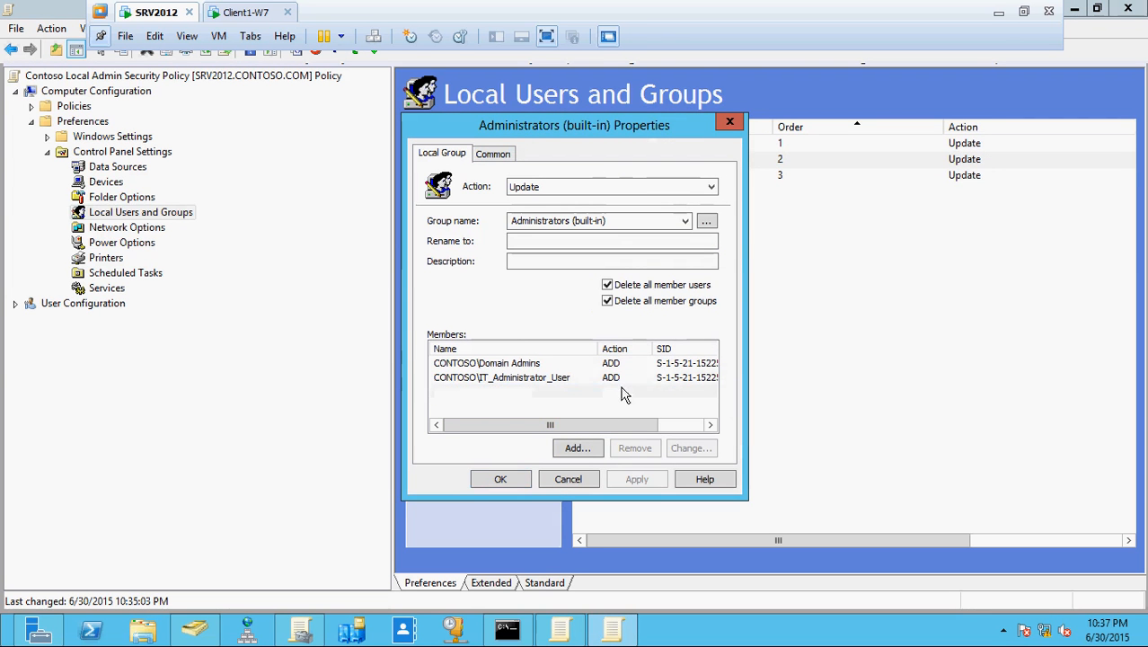
click(578, 446)
text(IT)
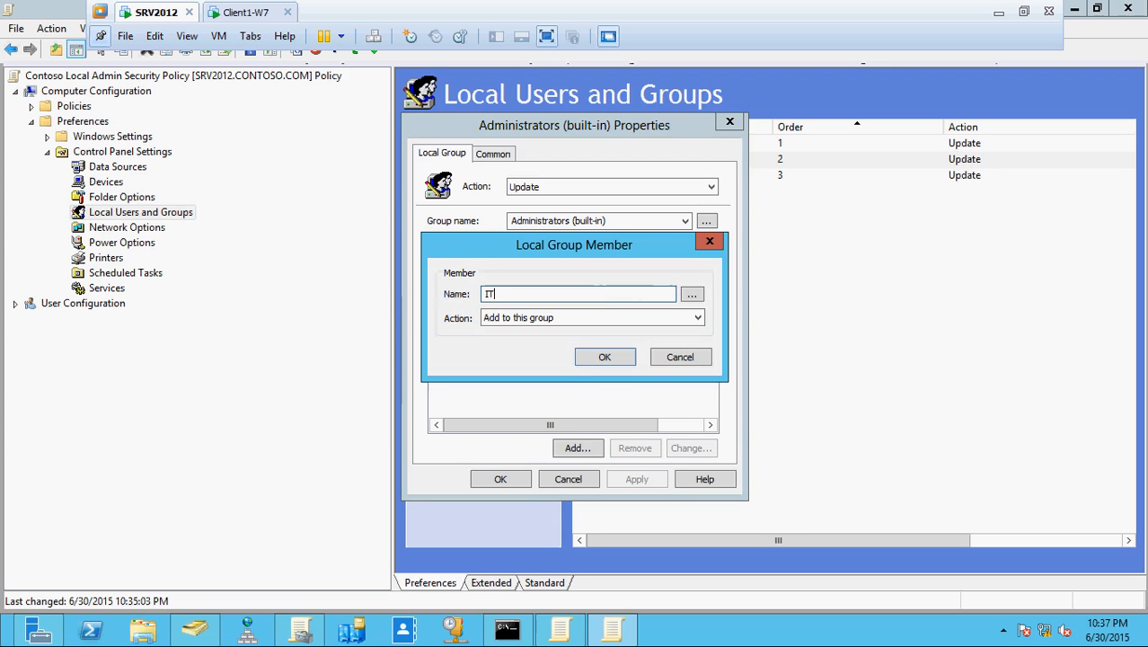
text(ontosoAdmin)
click(484, 294)
text(\)
click(602, 358)
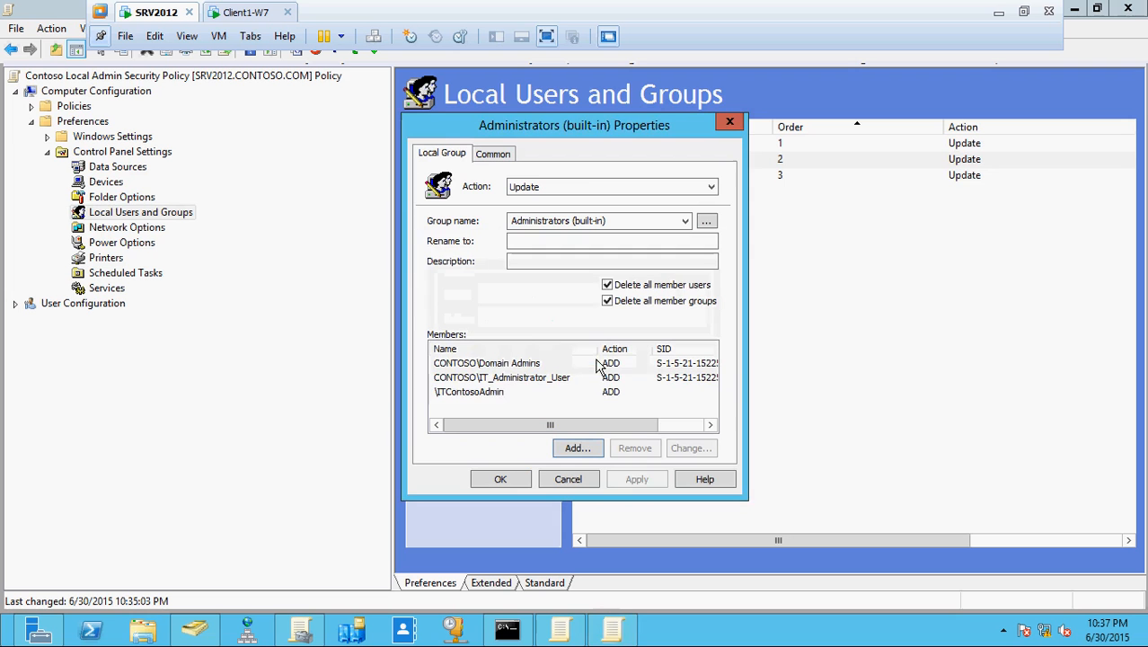
click(500, 478)
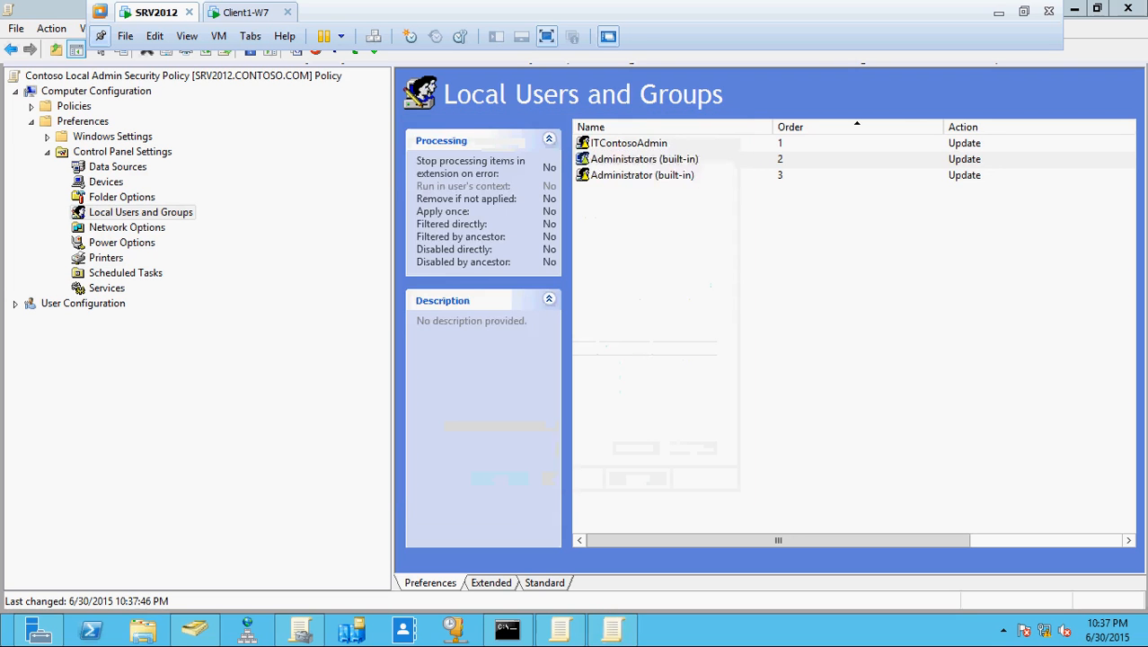
- Reopen the Administrators (built-in) group item to verify its members, then close it
double_click(649, 162)
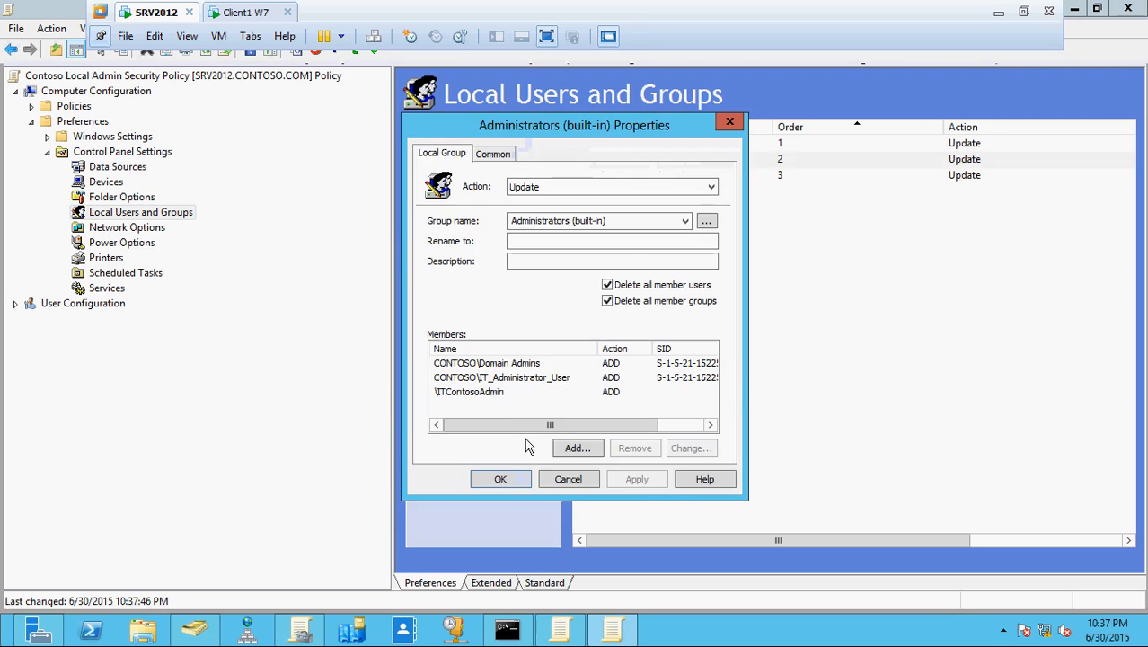
click(505, 479)
click(530, 635)
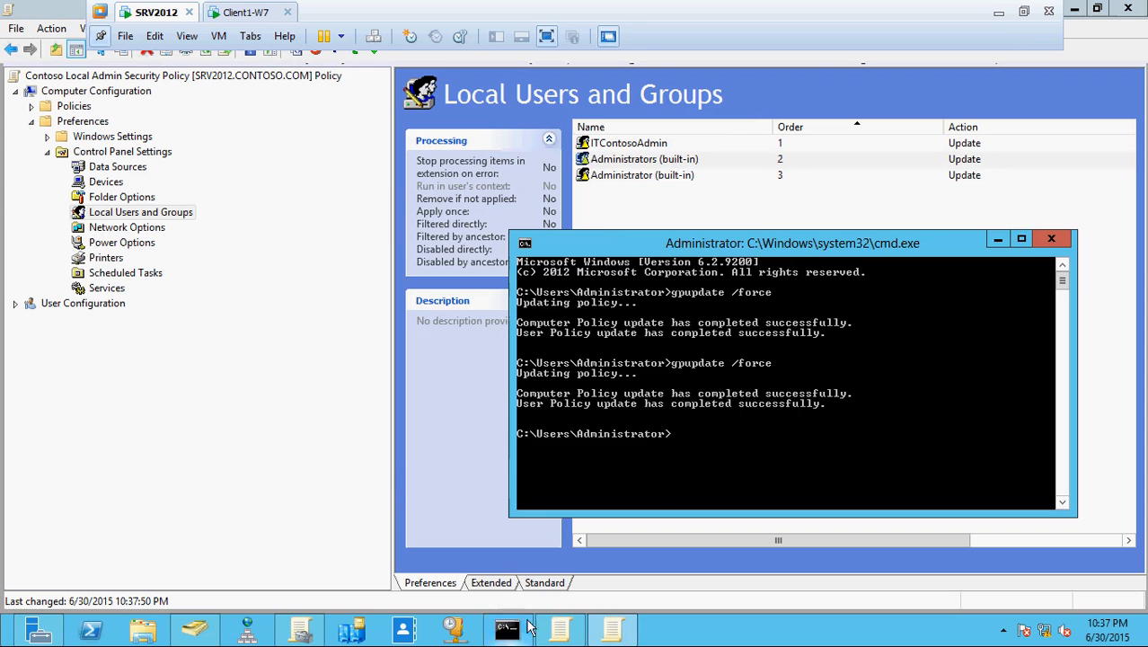
- Run gpupdate /force on SRV2012 and then on Client1-W7
key(Up)
key(Return)
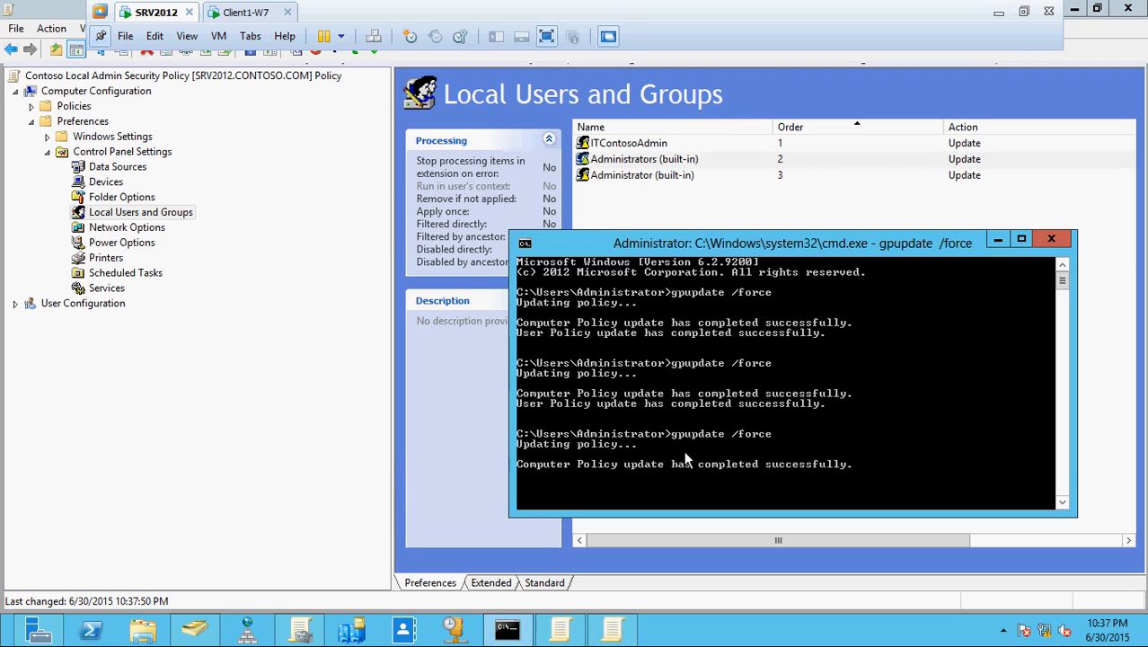
click(243, 13)
click(927, 358)
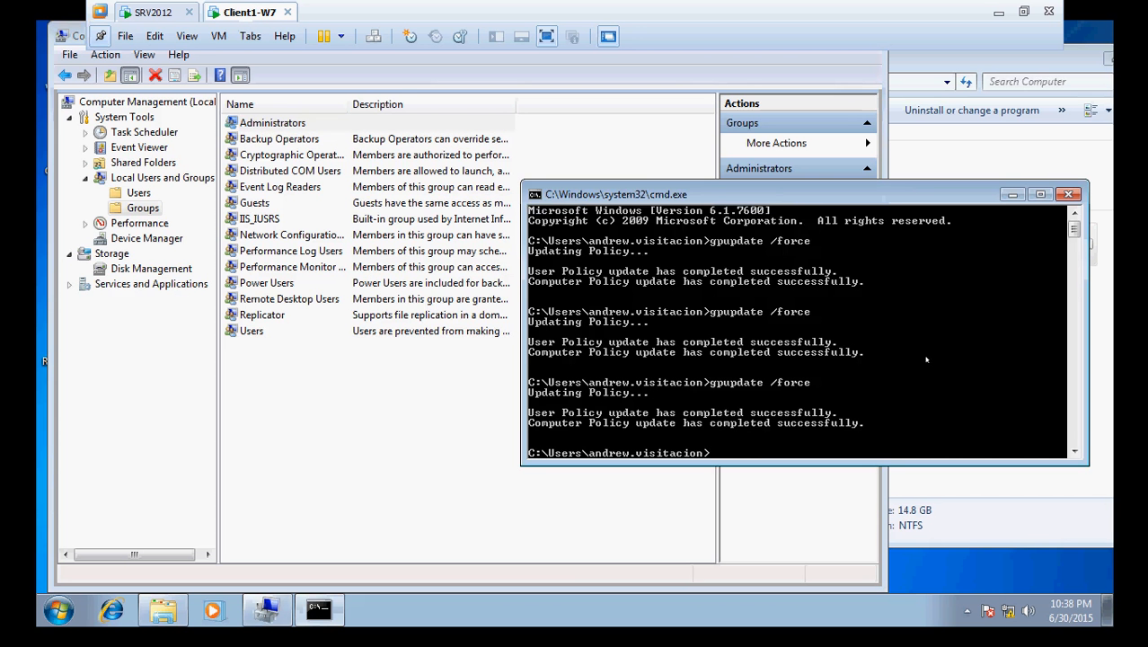
key(Up)
key(Return)
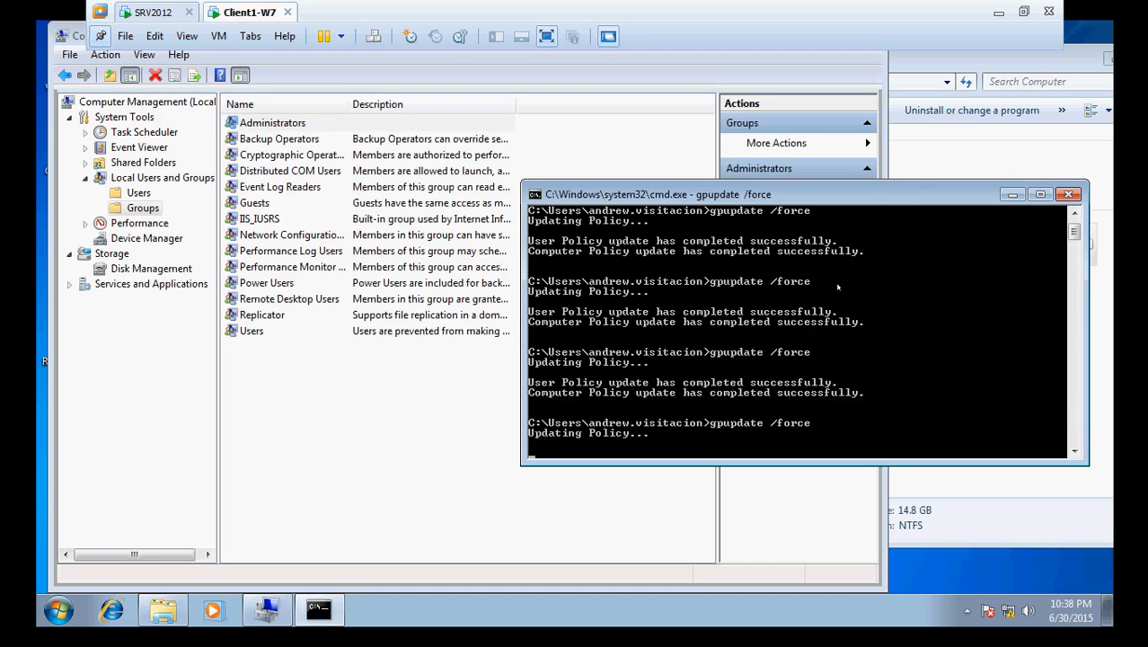
- Refresh Client1-W7's local Users list, widen the Name column and select ITContosoAdmin, then return to SRV2012
click(146, 195)
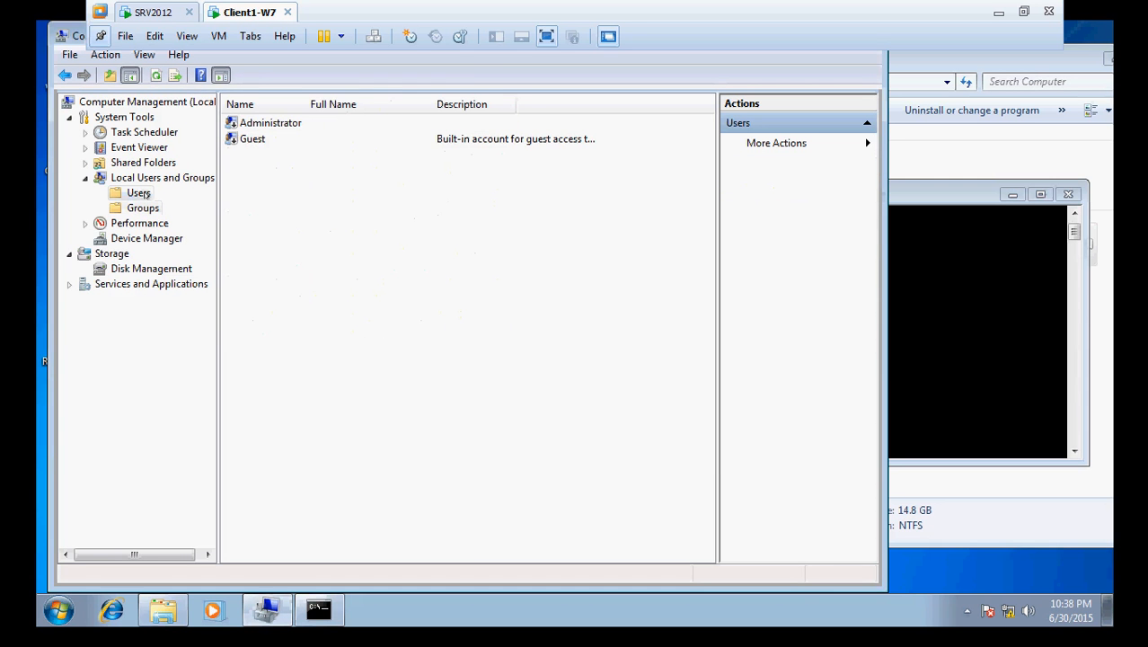
click(904, 299)
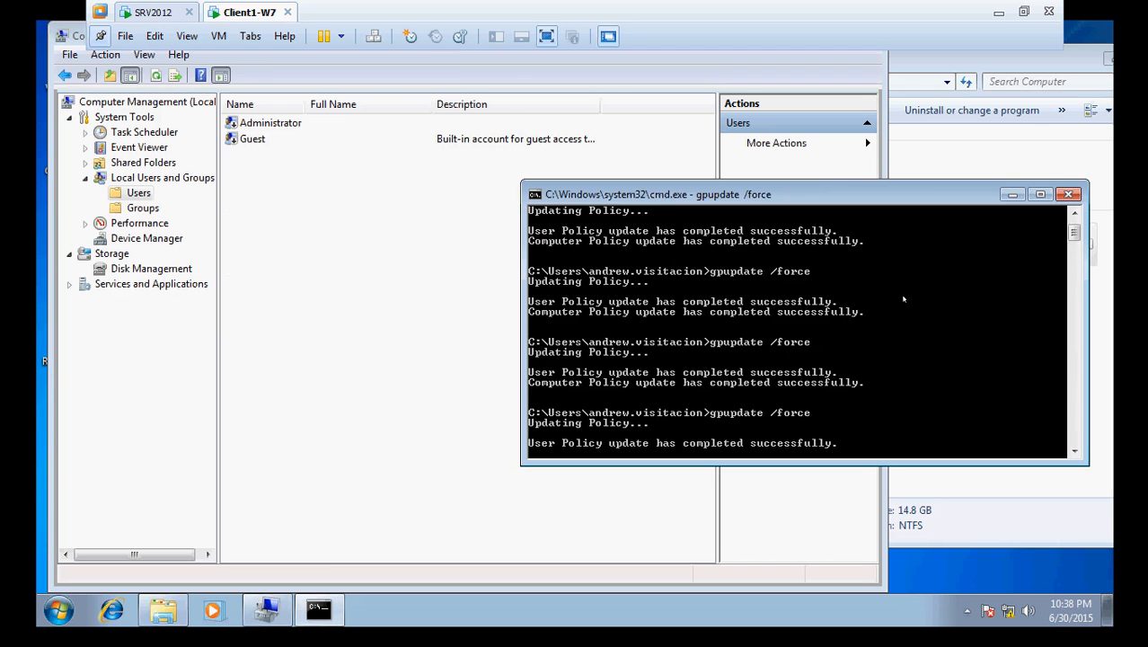
scroll(903, 298, down, 4)
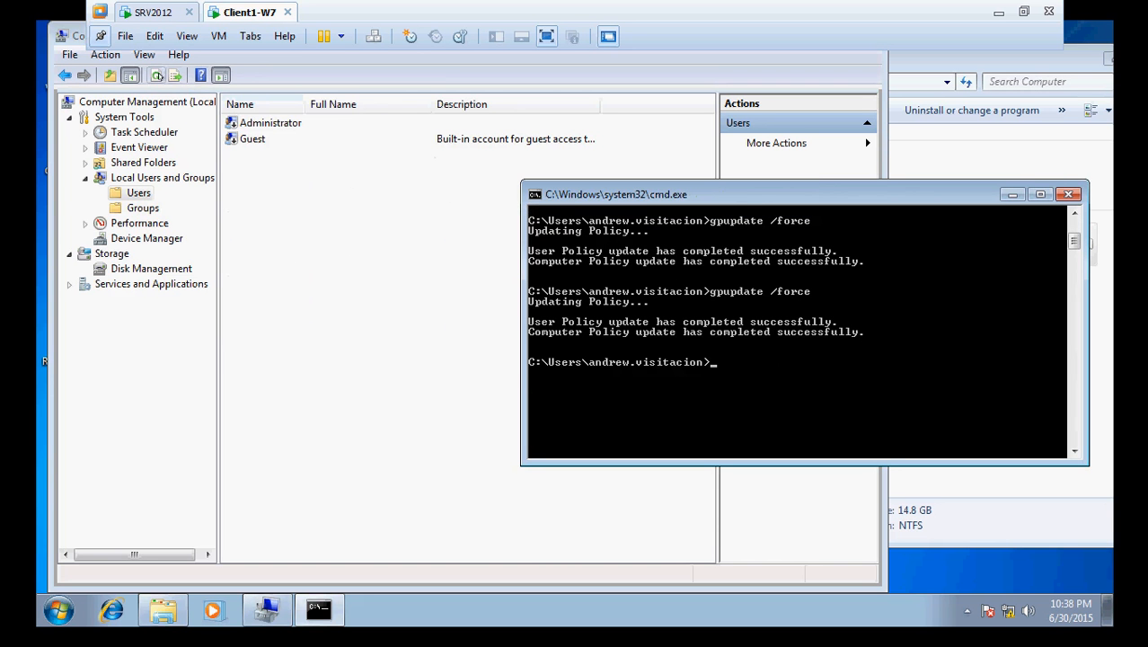
click(157, 75)
drag(303, 104, 387, 126)
click(544, 158)
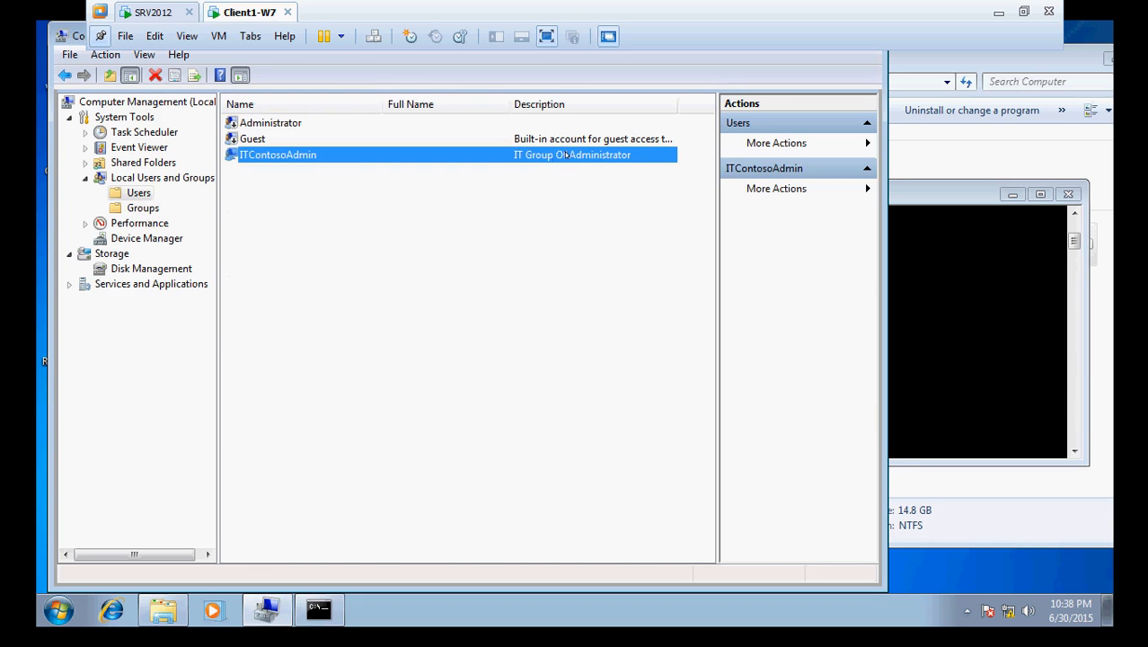
click(169, 13)
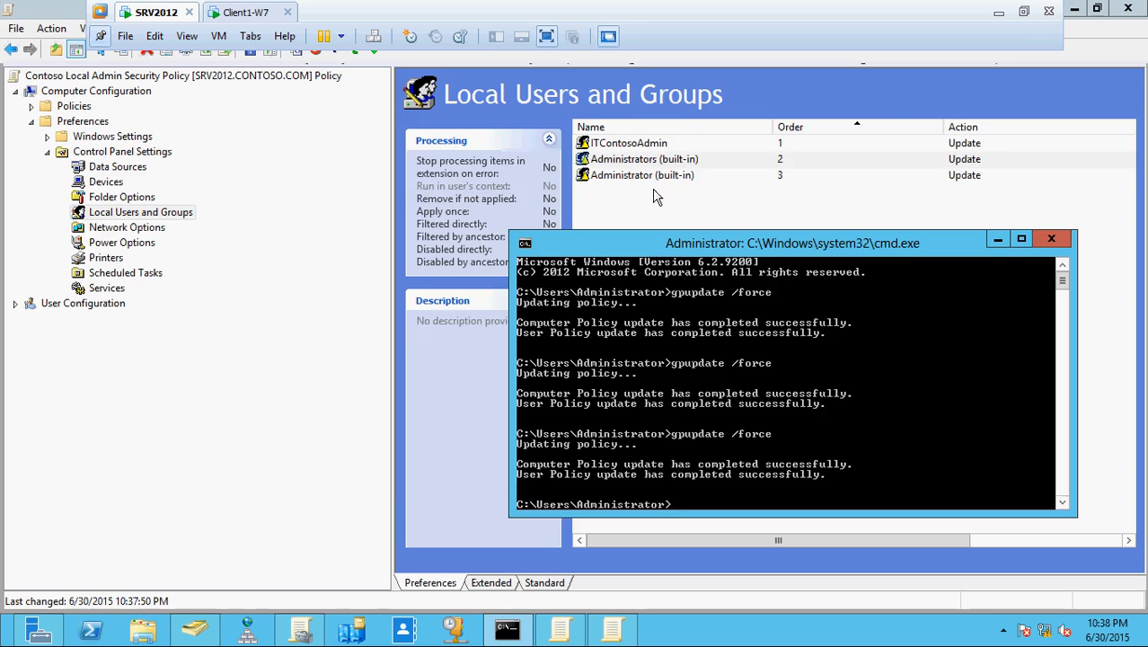
- Review the Administrators (built-in), Administrator (built-in) and ITContosoAdmin items without changing them
double_click(659, 160)
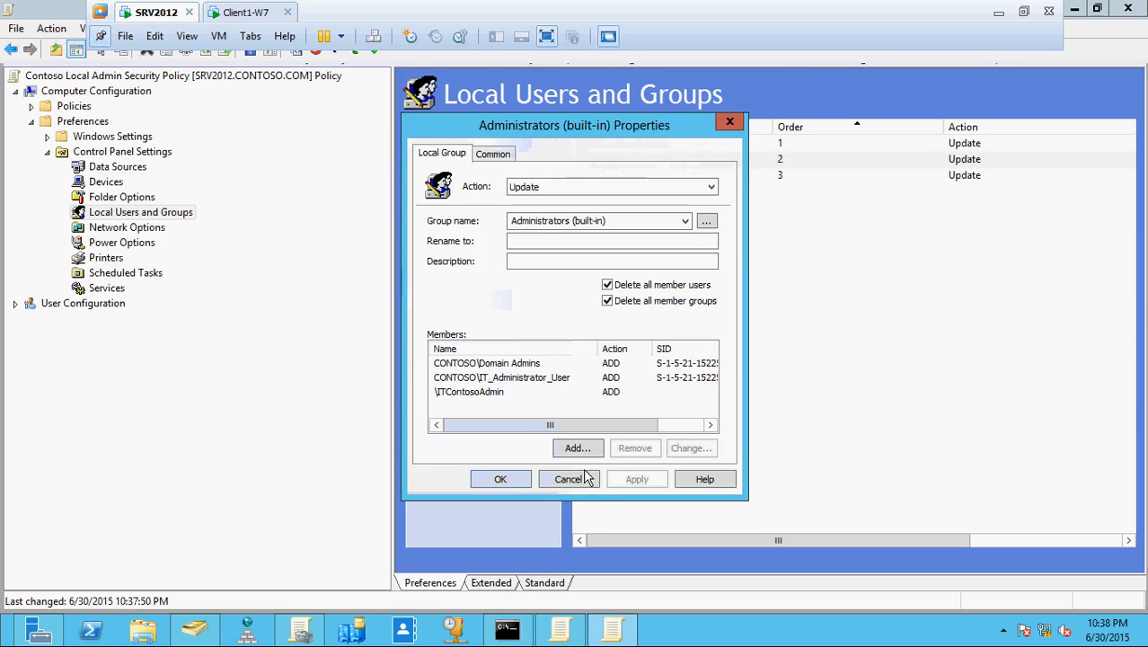
click(568, 479)
double_click(682, 175)
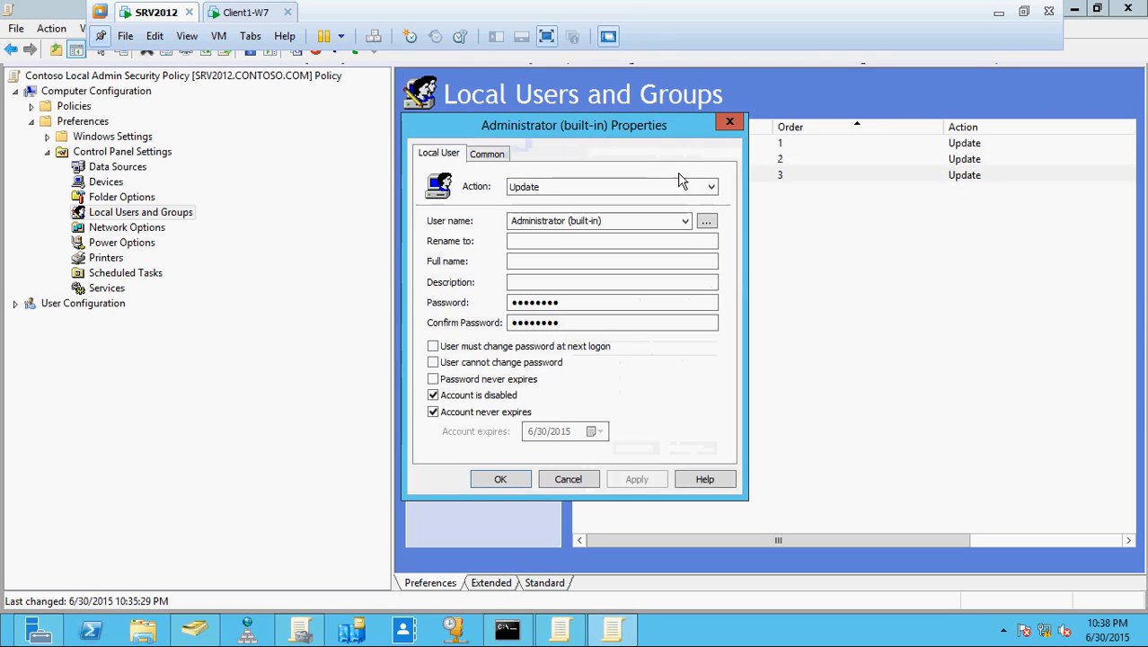
click(569, 480)
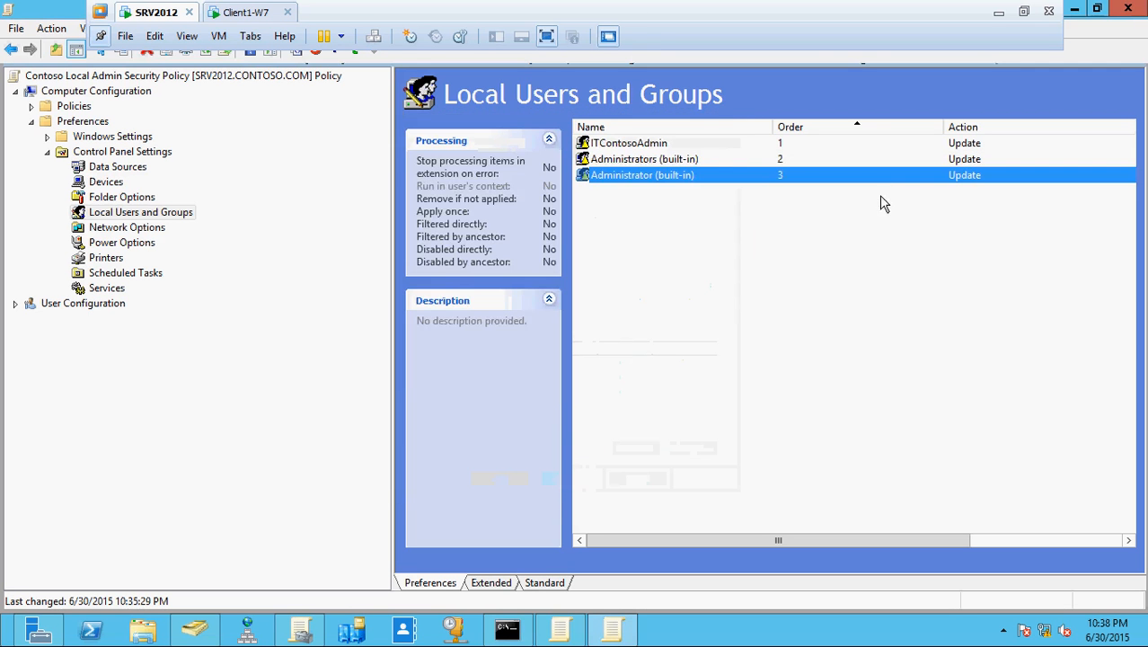
double_click(626, 143)
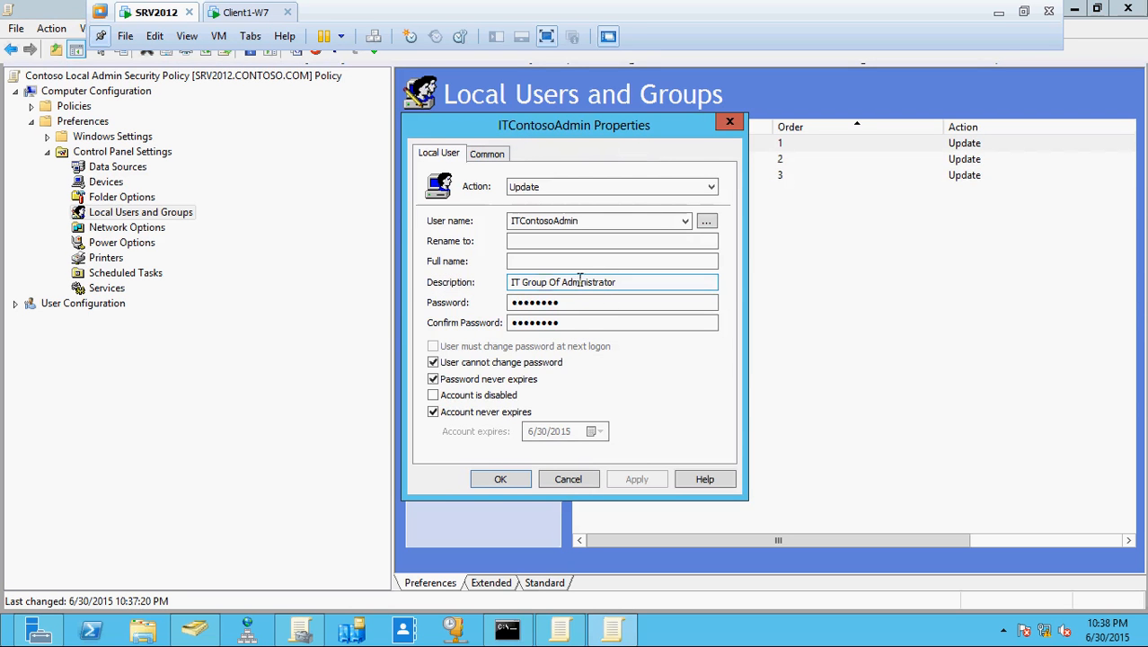
click(569, 480)
- Glance at Client1-W7, then bring up the policy's scope in Group Policy Management on SRV2012
click(239, 12)
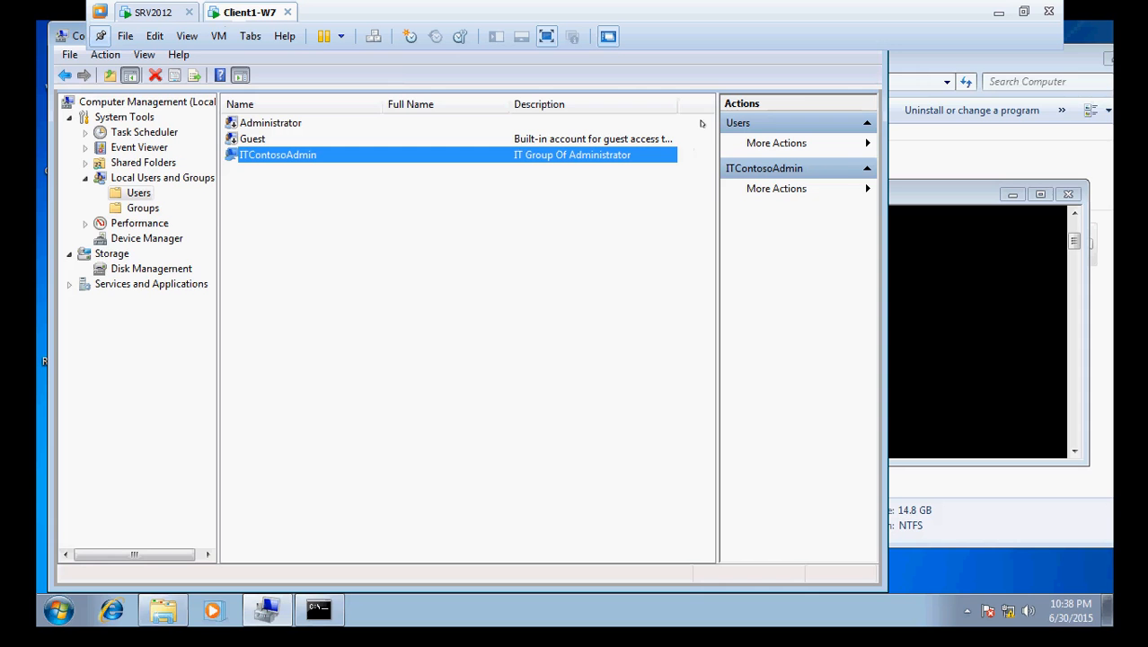
click(153, 12)
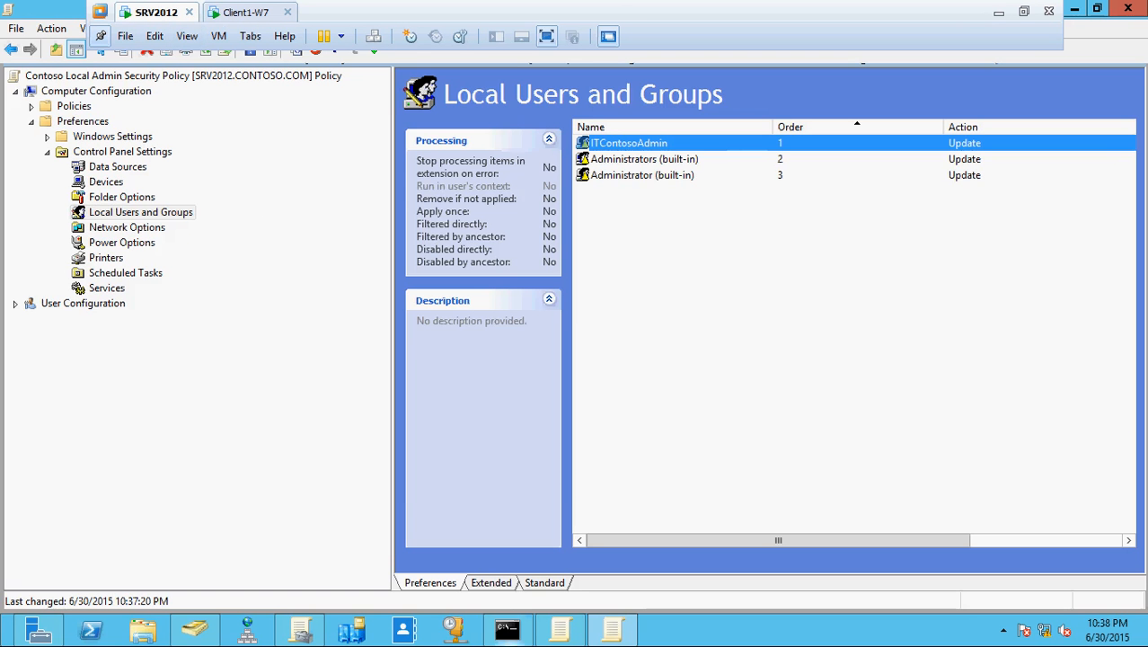
click(301, 632)
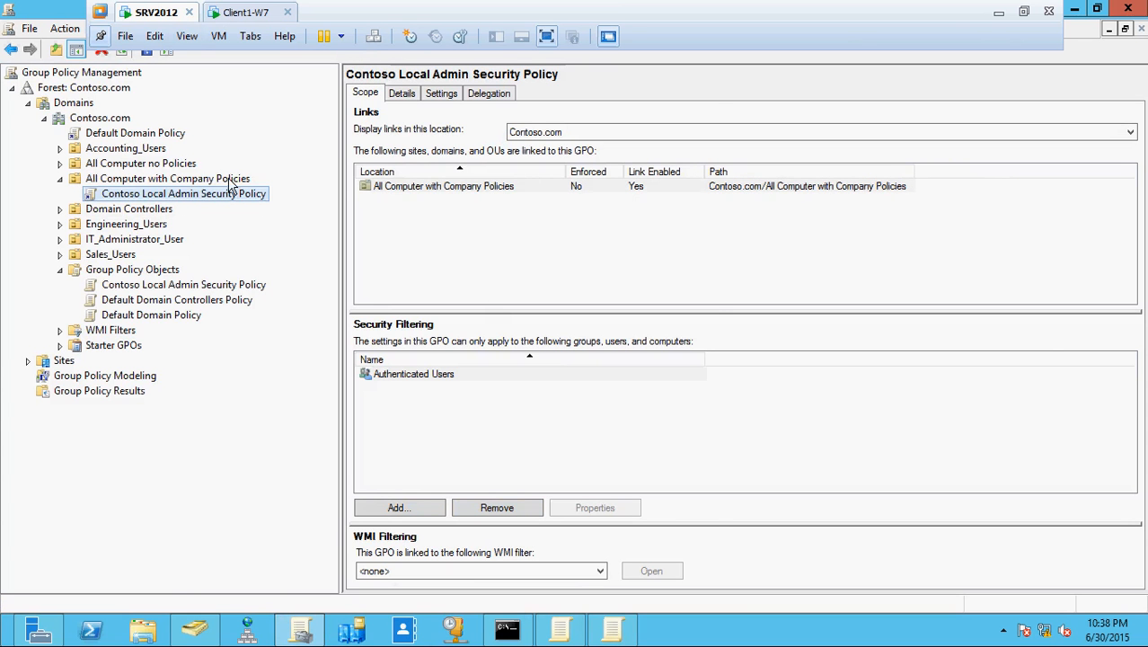
- Confirm CLIENT1-W7 is in the All Computer with Company Policies OU, then go to Client1-W7
click(195, 631)
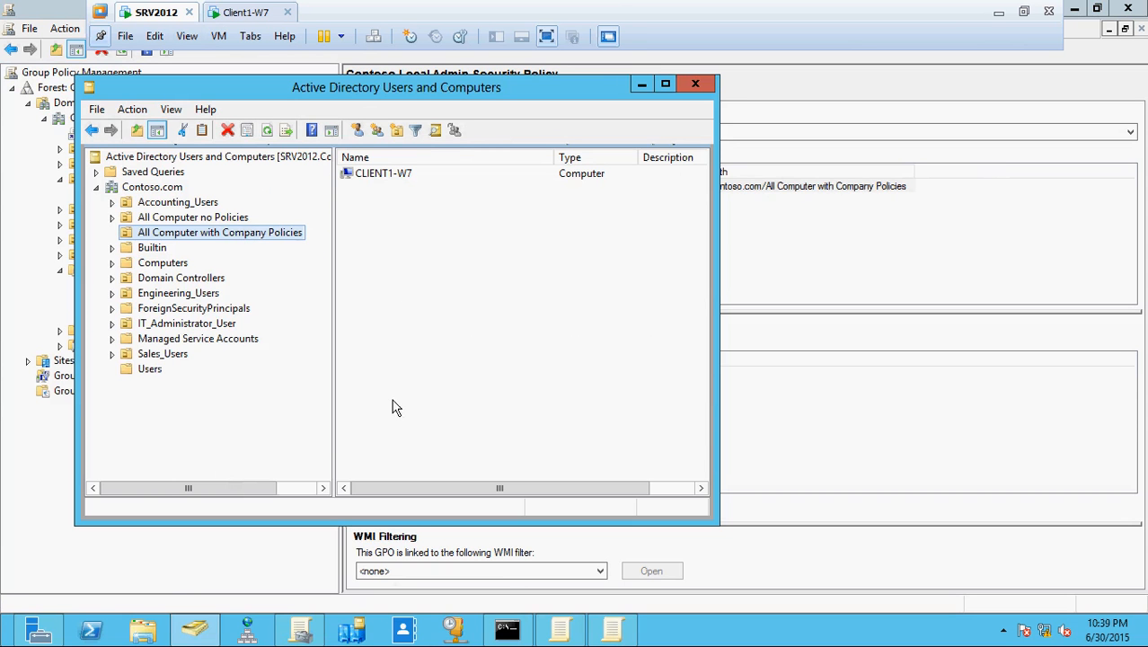
click(238, 16)
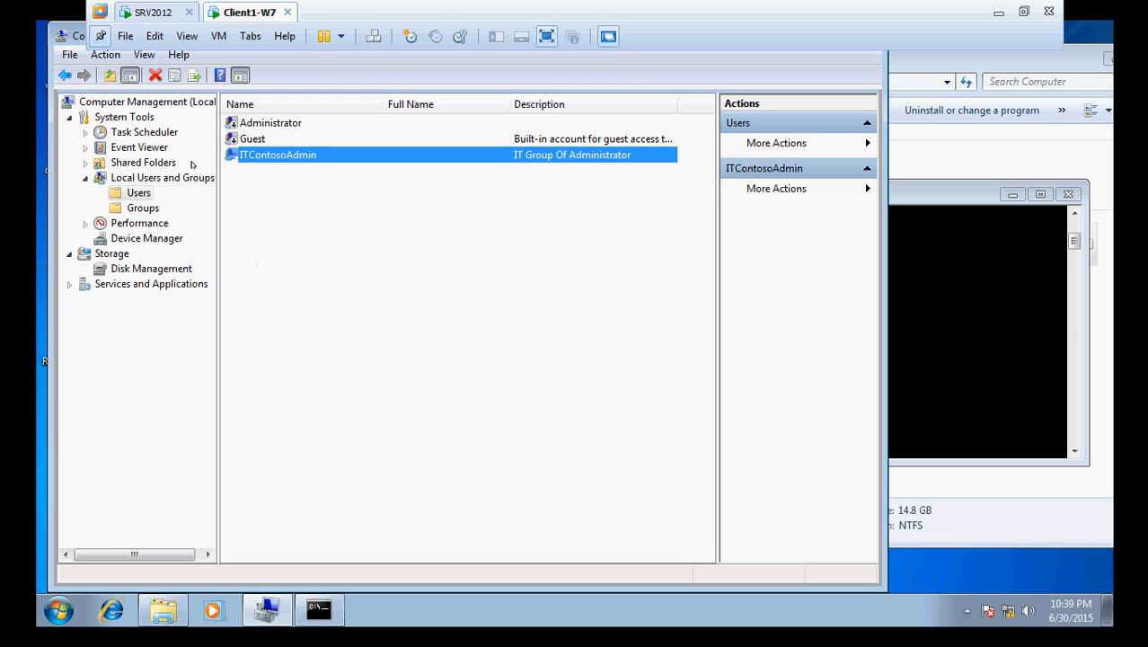
- Check that ITContosoAdmin's Member Of tab lists Administrators, closing without changes
double_click(291, 155)
click(372, 151)
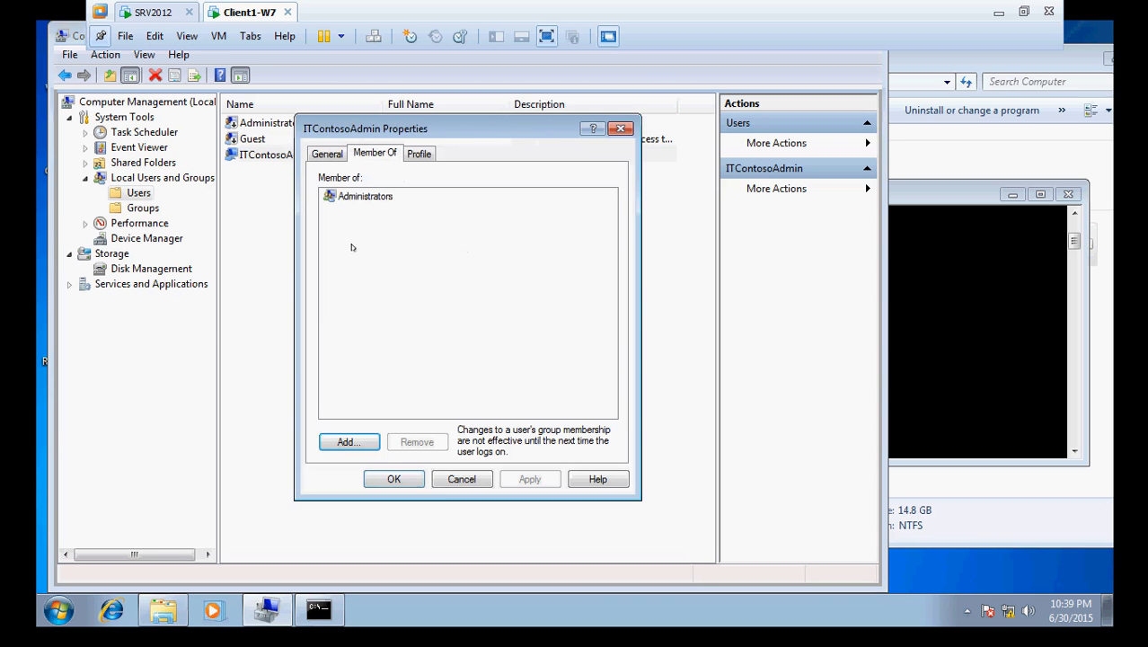
click(366, 197)
click(463, 479)
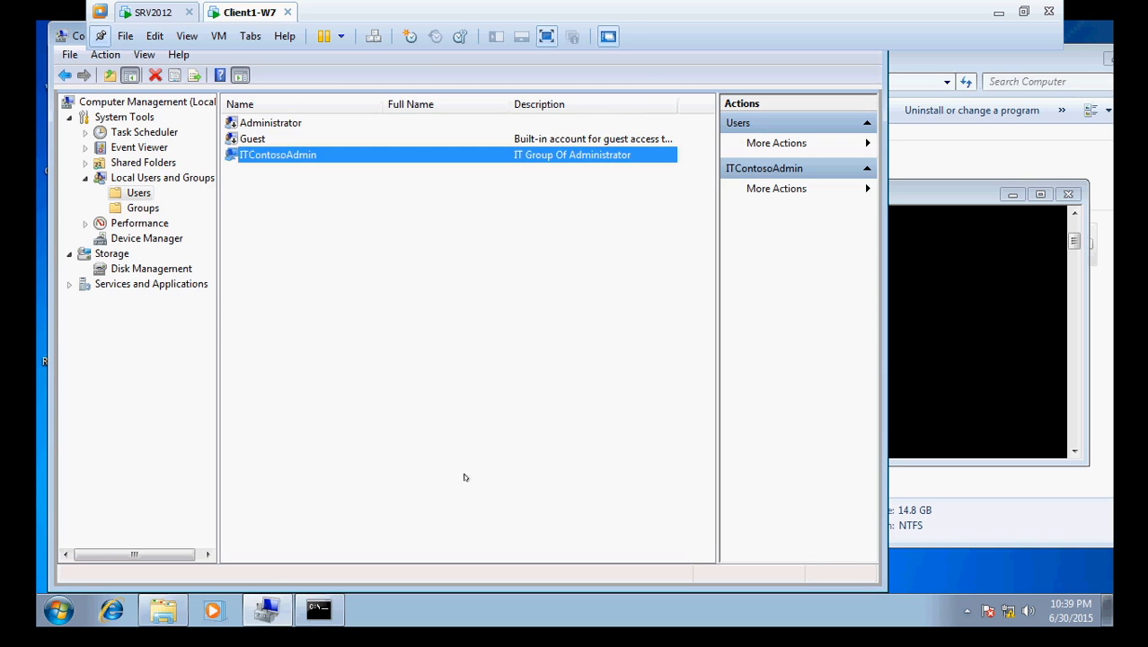
- Verify the Administrators group lists ITContosoAdmin, CONTOSO\Domain Admins and CONTOSO\IT_Administrator_User, then return to SRV2012
click(141, 208)
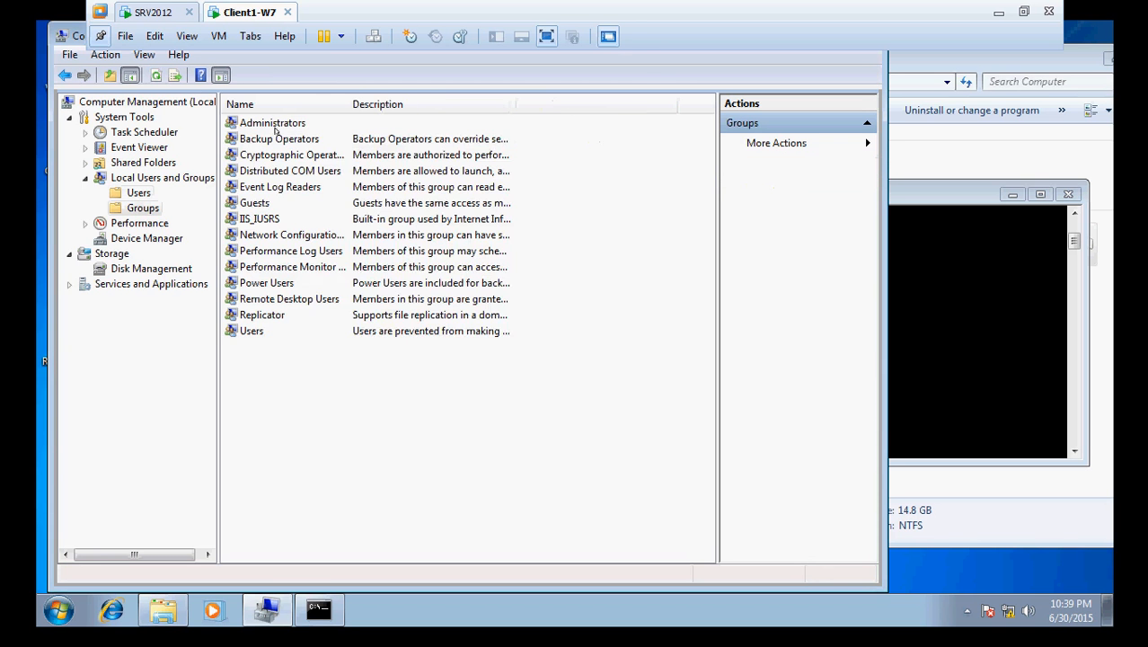
double_click(275, 125)
click(377, 329)
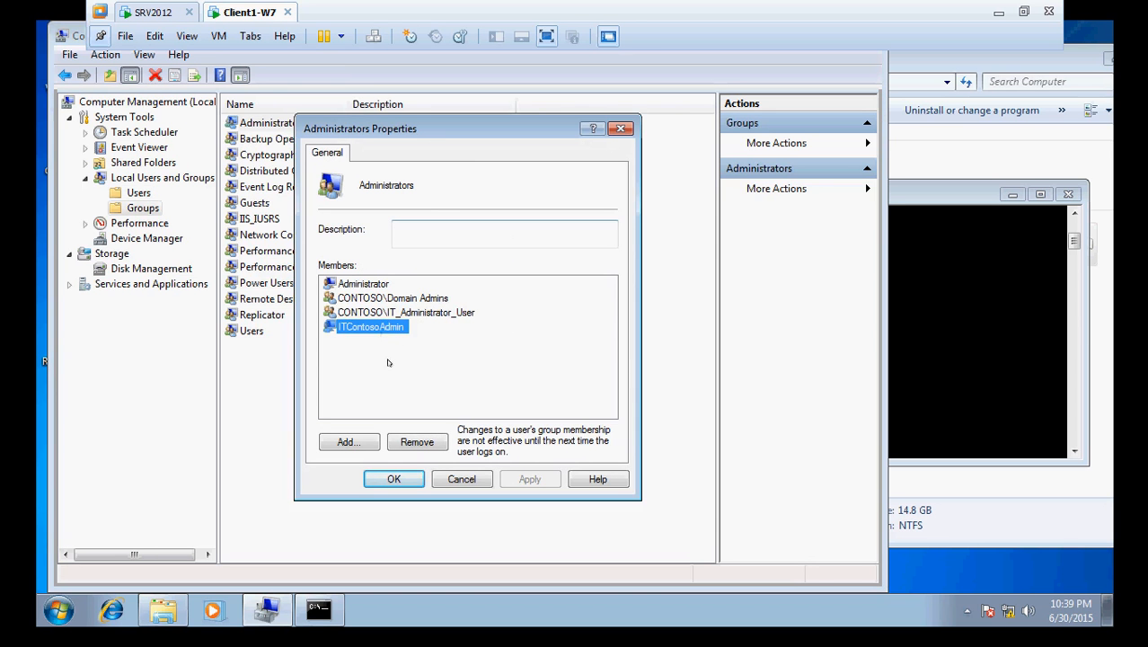
click(376, 302)
click(384, 314)
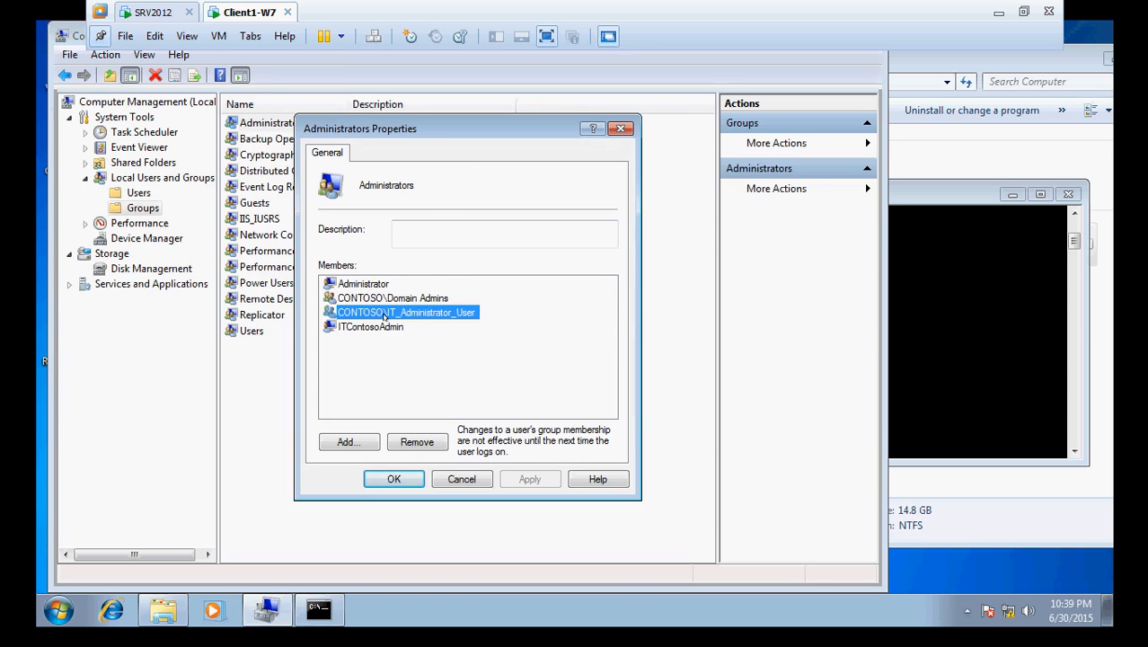
click(136, 13)
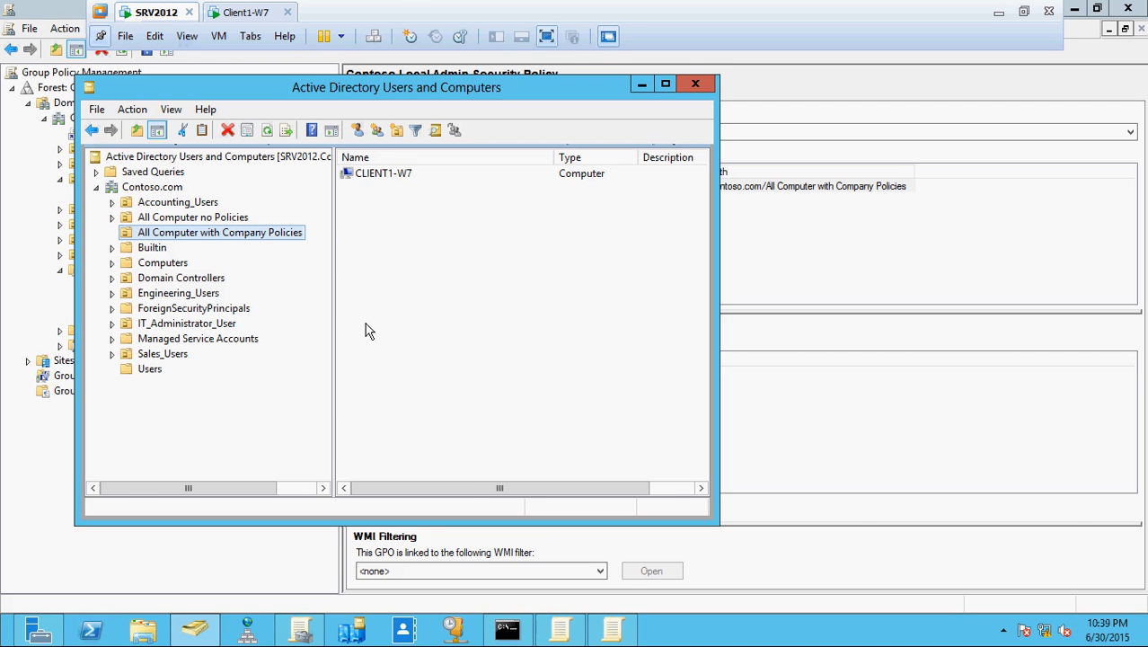
- Review the four members of IT_Administrator_User in Users, then return to Client1-W7's Administrators group
click(154, 369)
drag(698, 377, 708, 445)
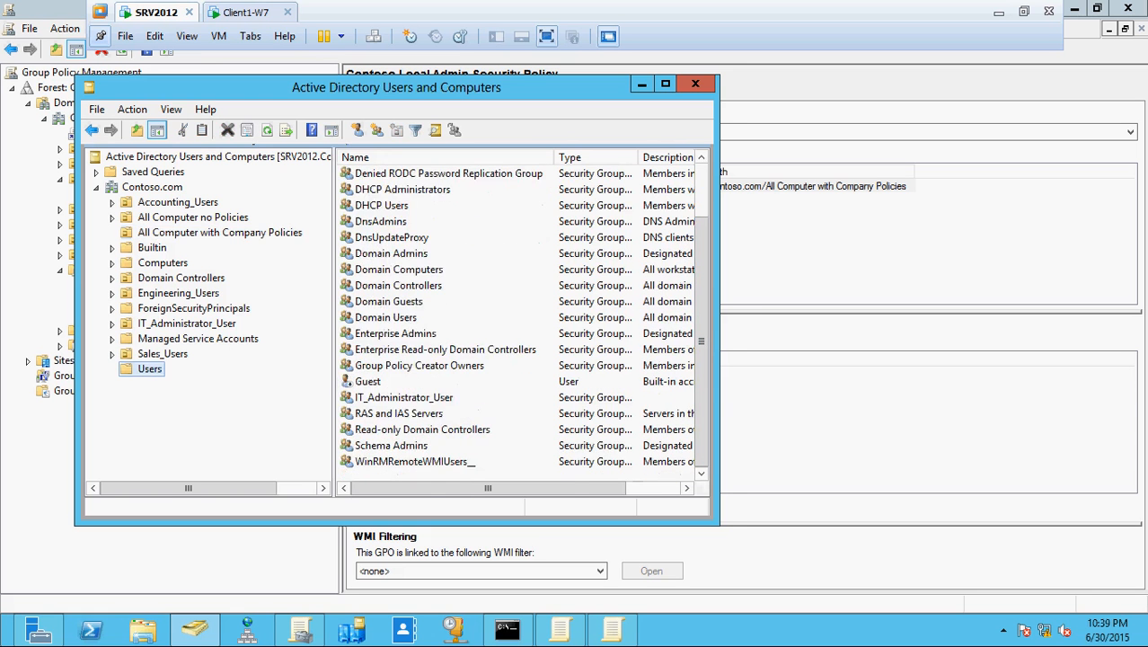
double_click(403, 397)
click(300, 147)
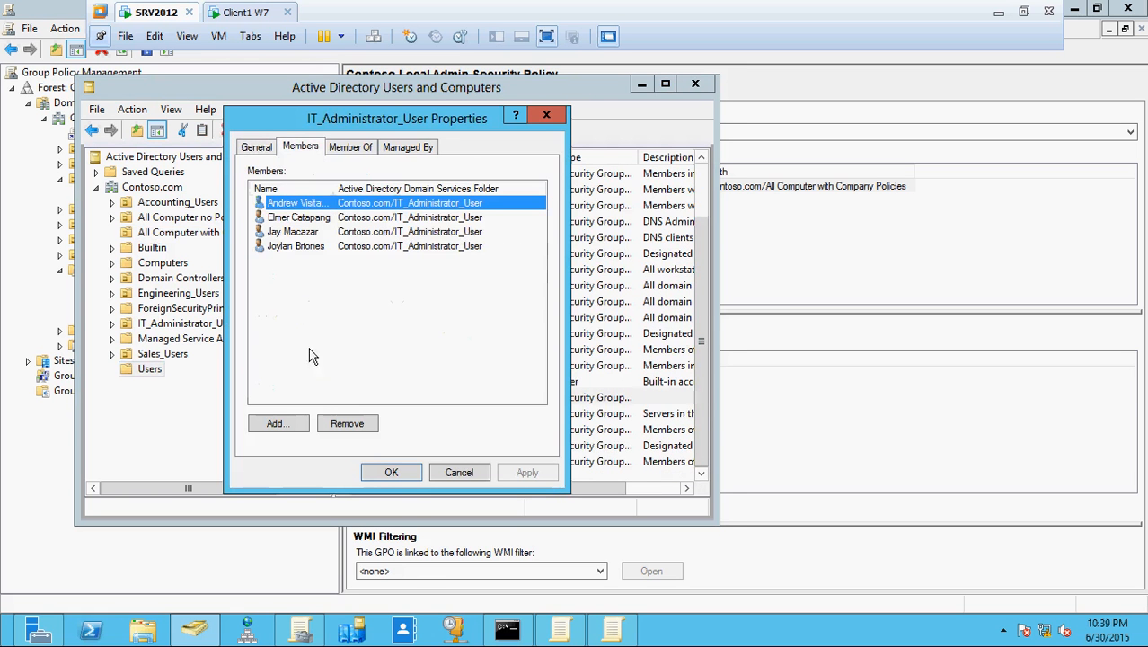
click(248, 12)
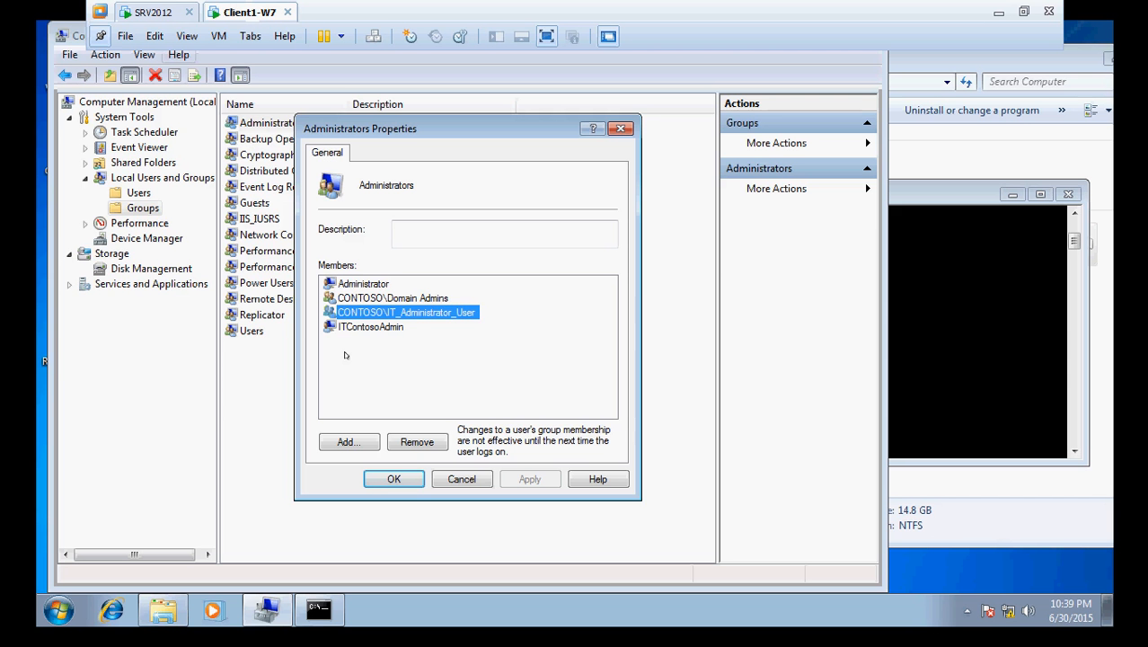
- Close Administrators Properties and bring up the Command Prompt showing both successful gpupdate /force runs
click(427, 300)
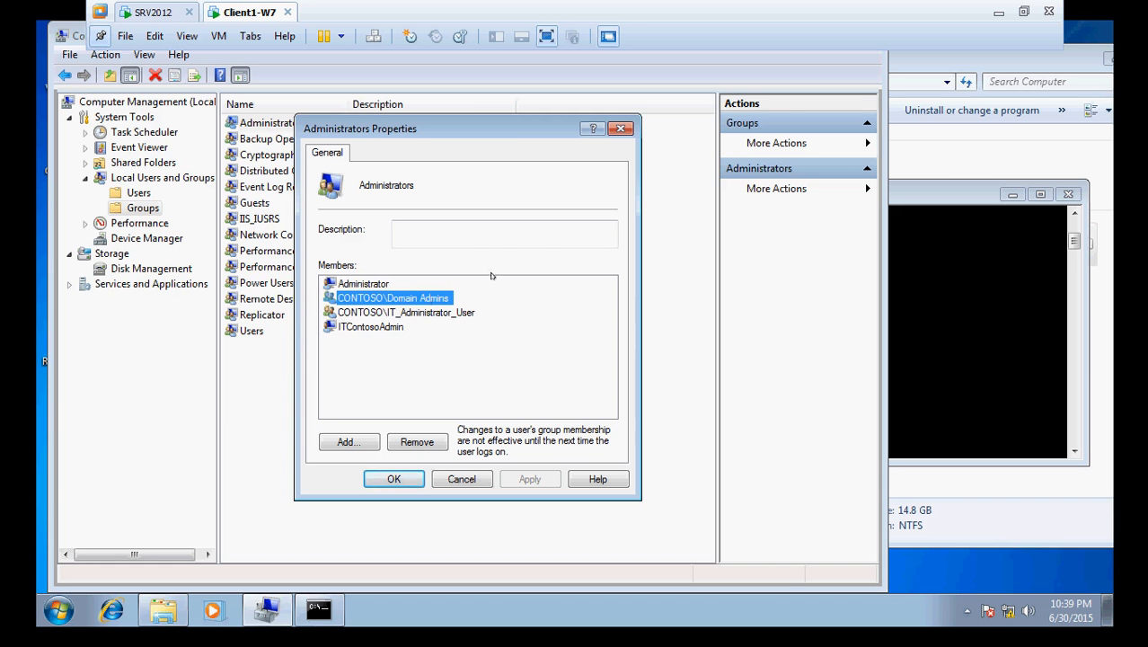
click(463, 478)
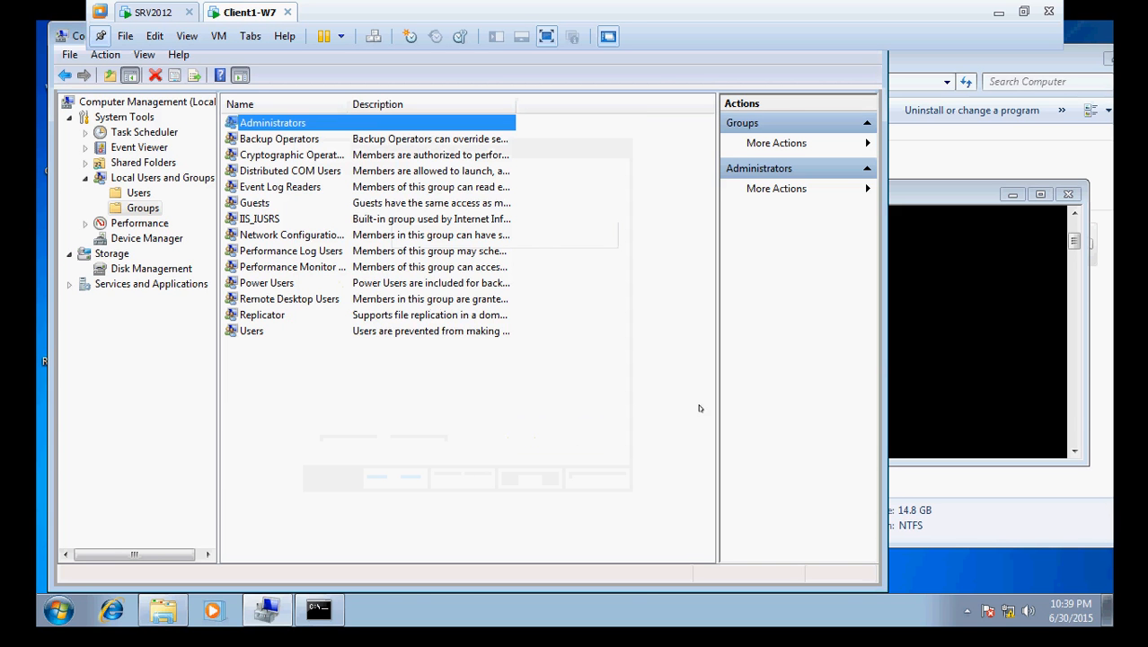
click(967, 371)
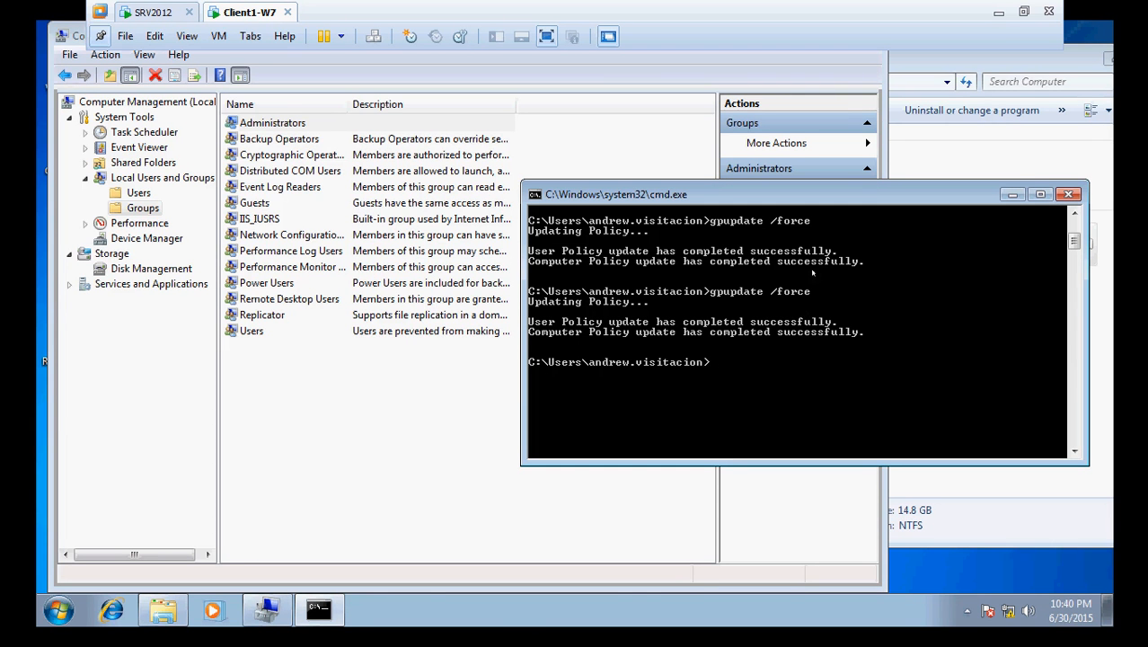
- Minimize the VMware console to the host desktop, then pick the SRV2012 window from the VMware taskbar previews
click(1000, 11)
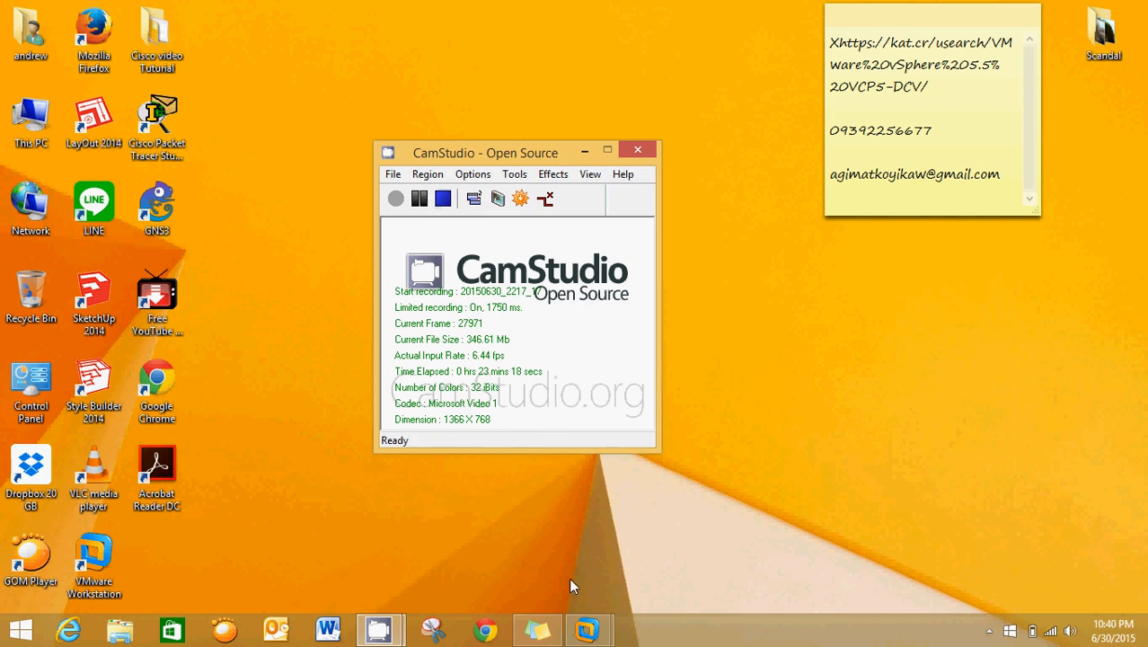
click(588, 630)
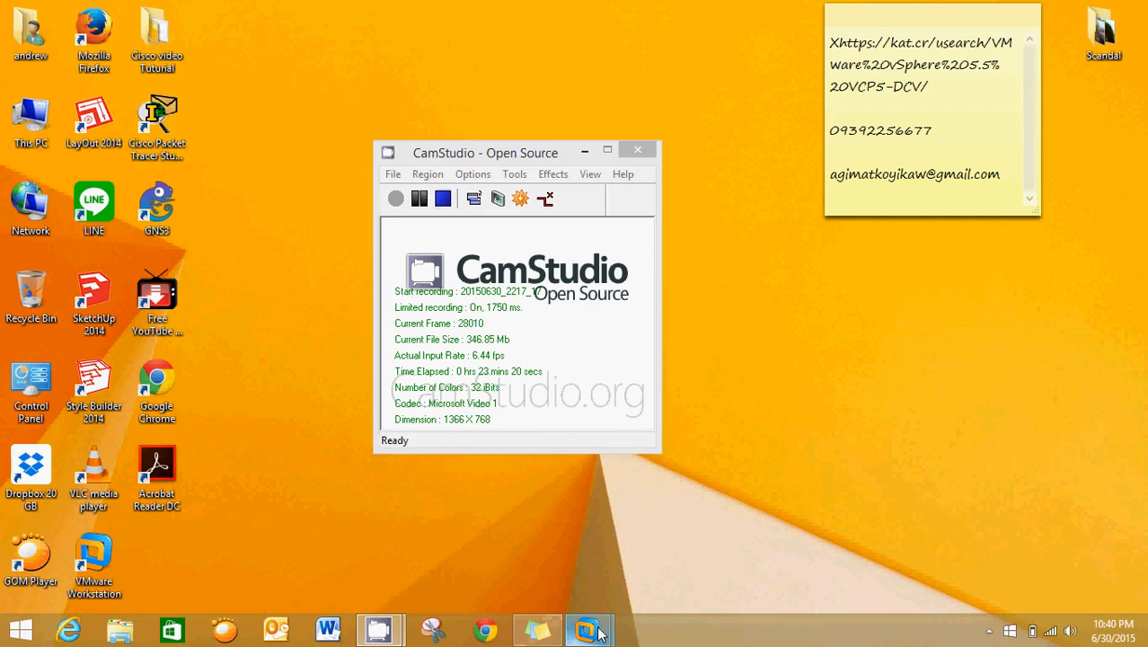
click(525, 530)
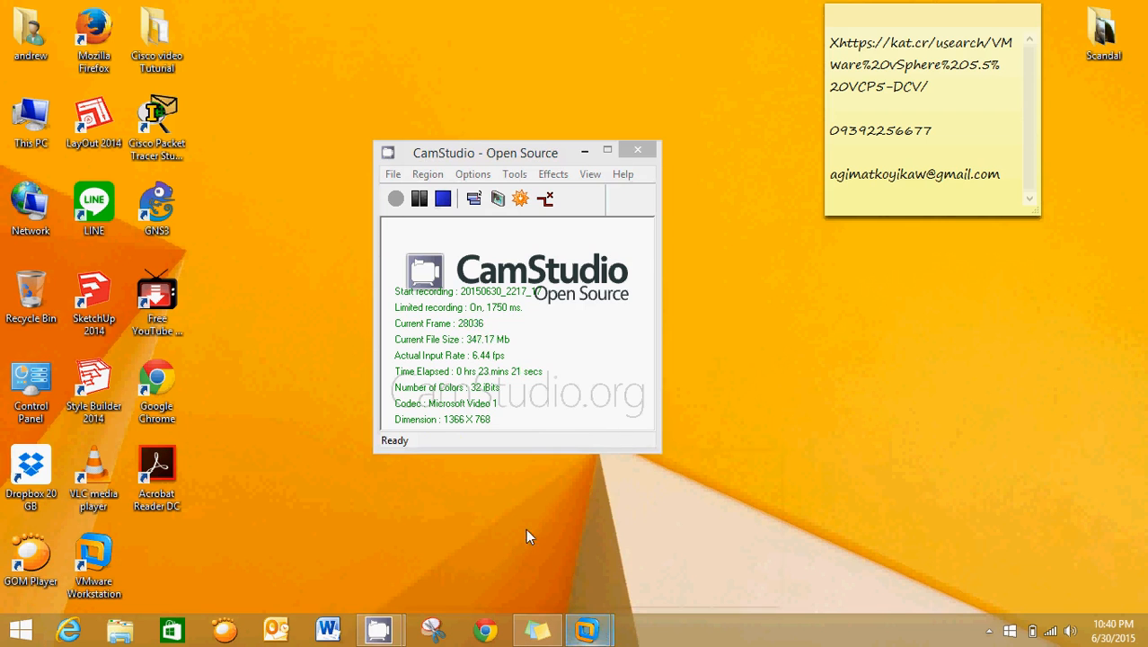